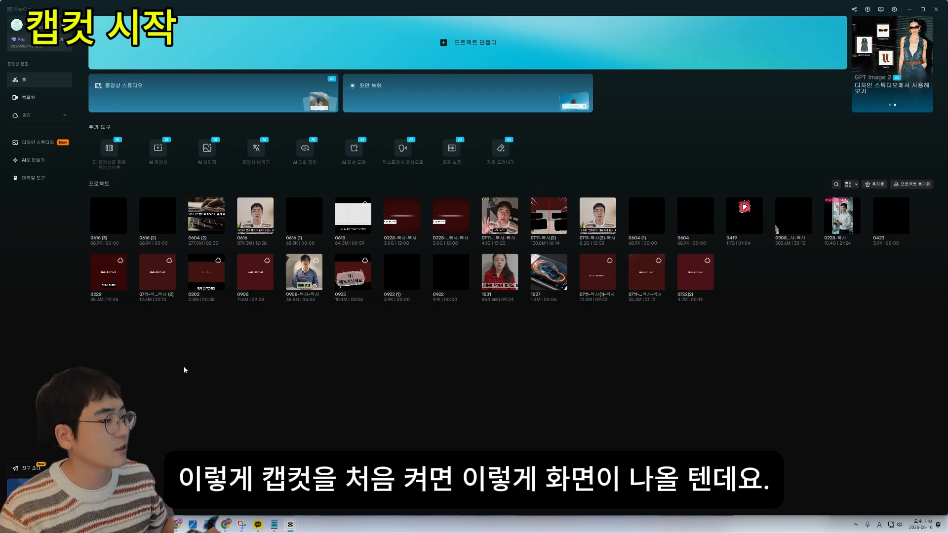
# - Create a new video project
pyautogui.click(468, 50)
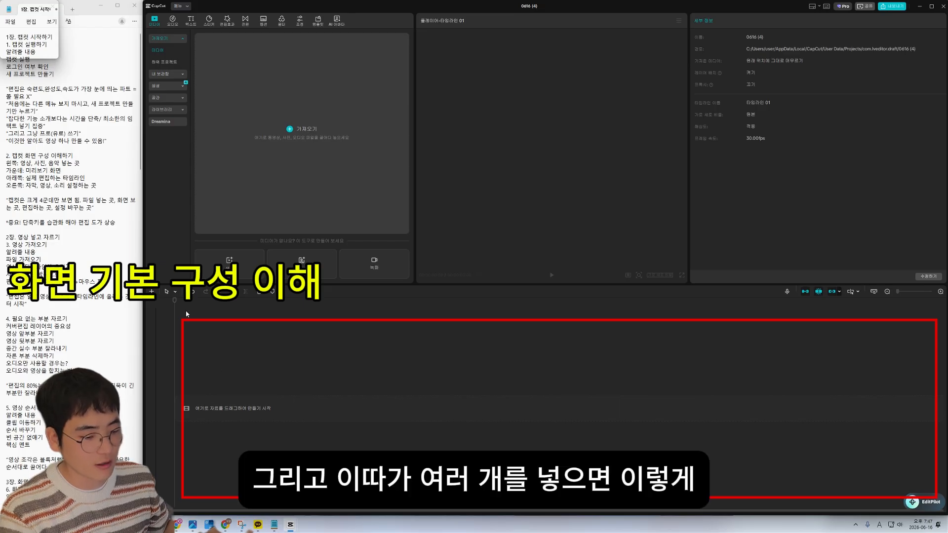
pyautogui.click(196, 320)
pyautogui.click(197, 346)
pyautogui.click(196, 373)
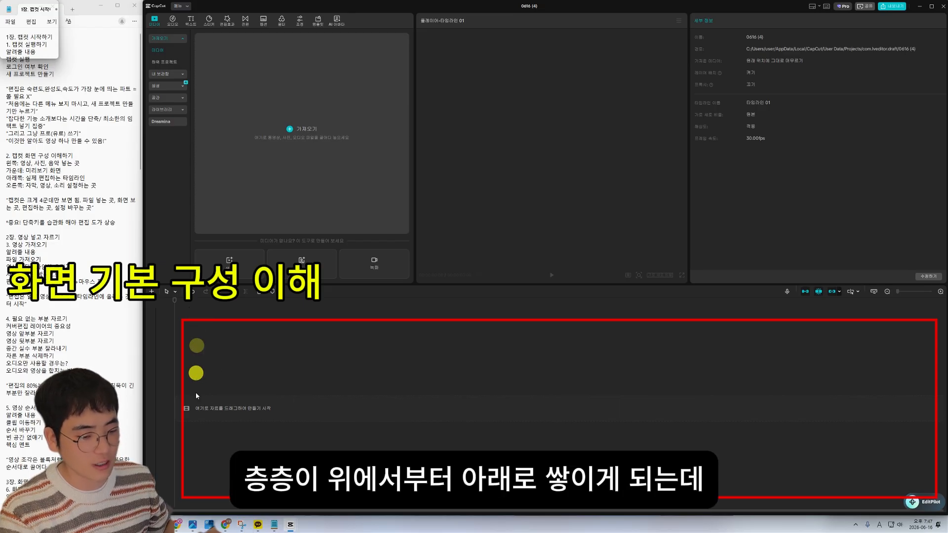
pyautogui.click(196, 437)
pyautogui.click(196, 469)
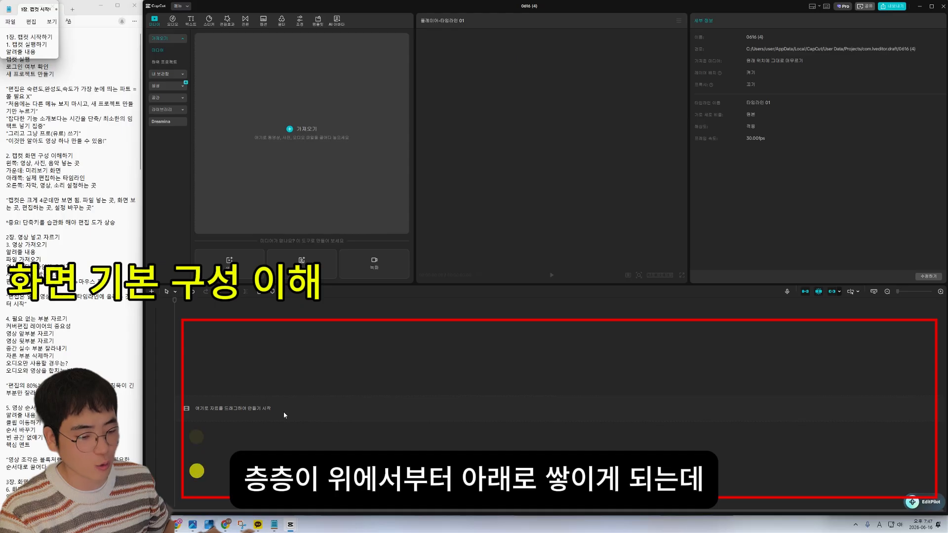
pyautogui.click(181, 307)
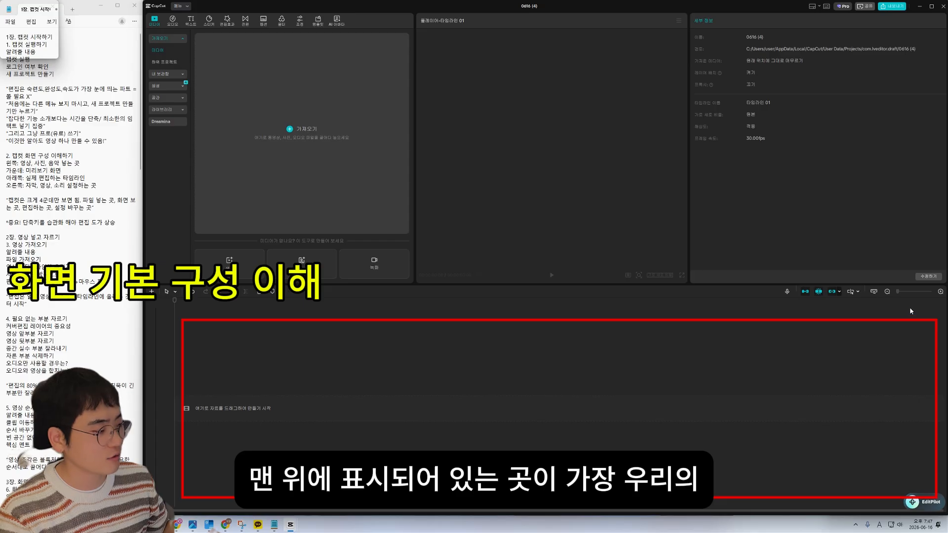
pyautogui.click(202, 316)
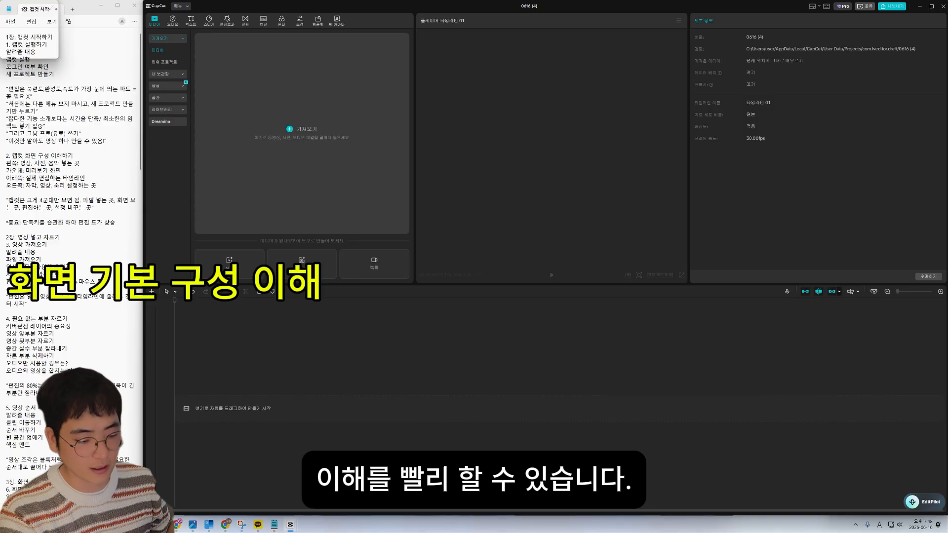
# - Import the video 영상예시1 and the images 사진예시1 and 사진예시2 from the 캡컷 예시 folder into the project media
pyautogui.hotkey('alt', 'Tab')
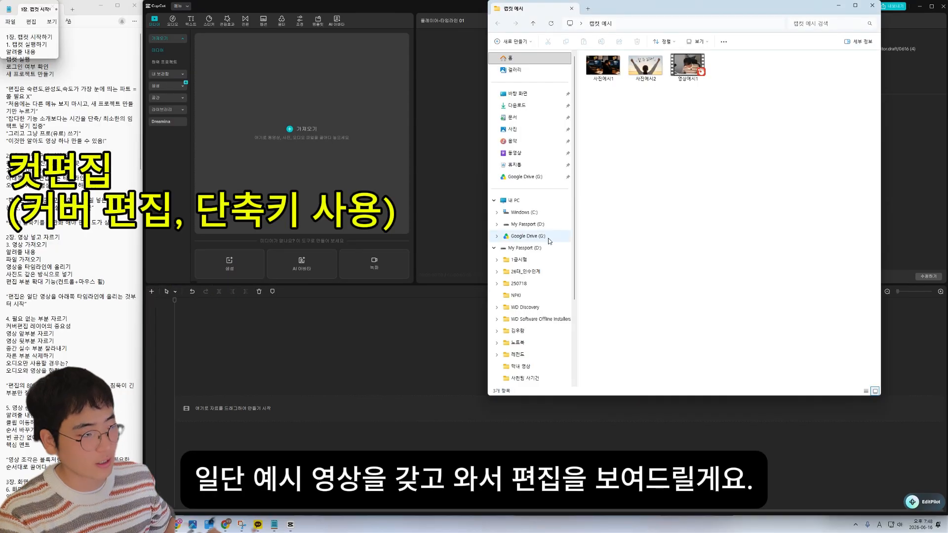
pyautogui.moveTo(678, 7); pyautogui.dragTo(745, 27)
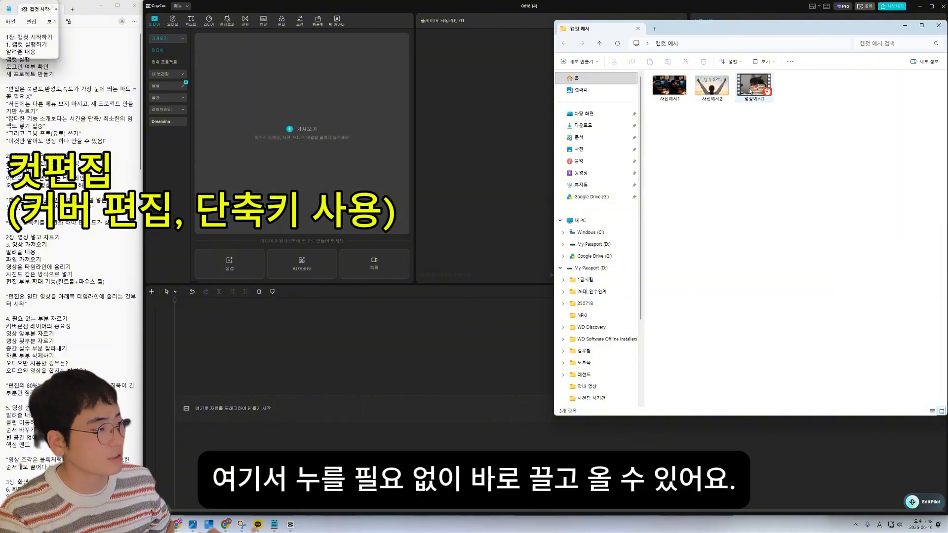
pyautogui.moveTo(754, 85); pyautogui.dragTo(299, 134)
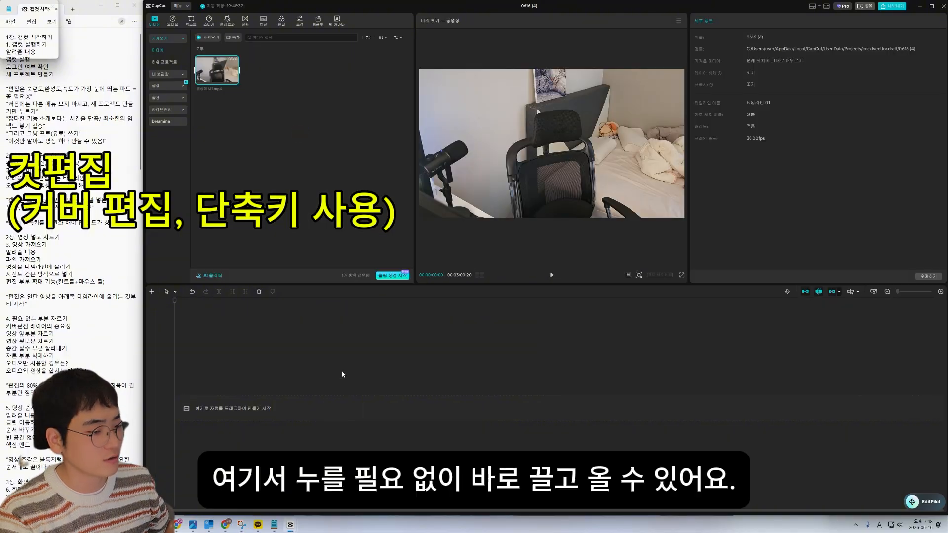
pyautogui.click(144, 525)
pyautogui.click(143, 482)
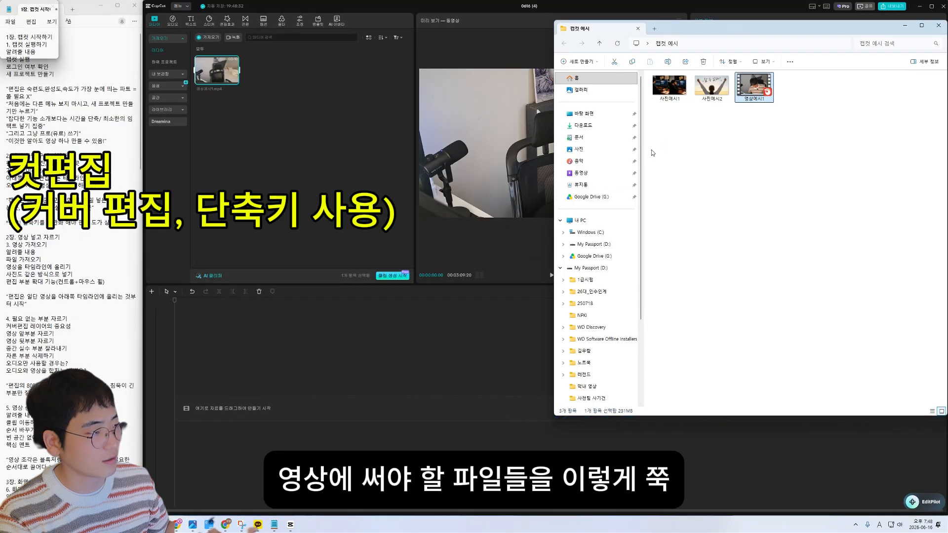
pyautogui.moveTo(716, 122); pyautogui.dragTo(648, 70)
pyautogui.moveTo(670, 86); pyautogui.dragTo(291, 167)
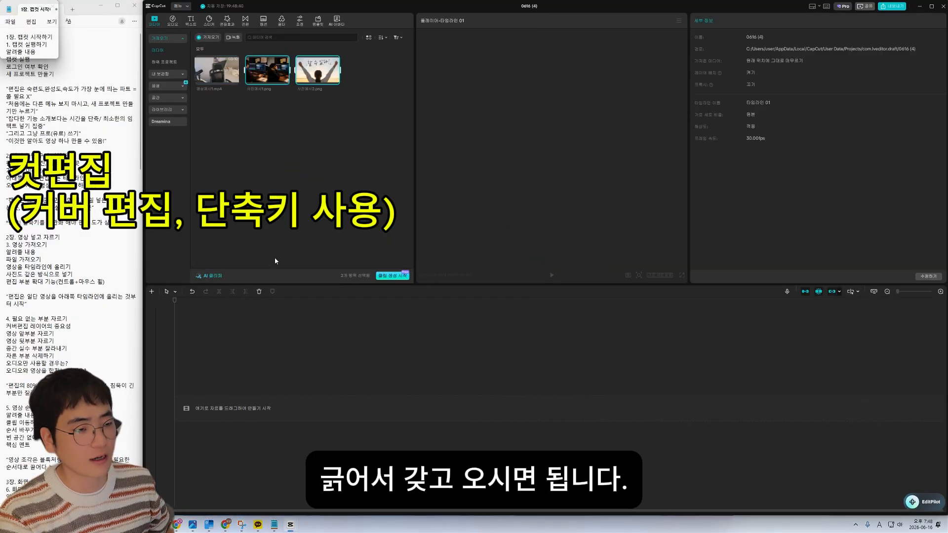
# - Add the imported video 영상예시1 to the main track of the timeline
pyautogui.click(219, 107)
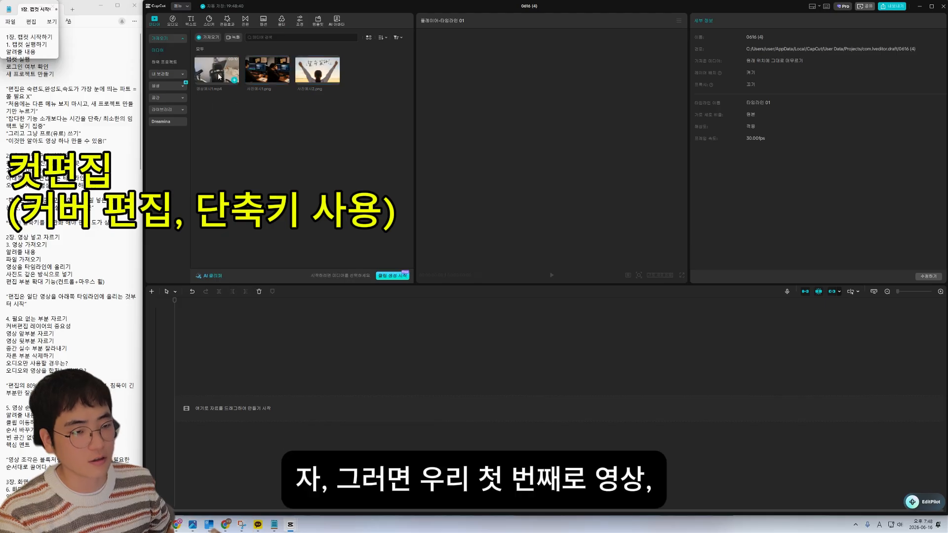
pyautogui.click(234, 80)
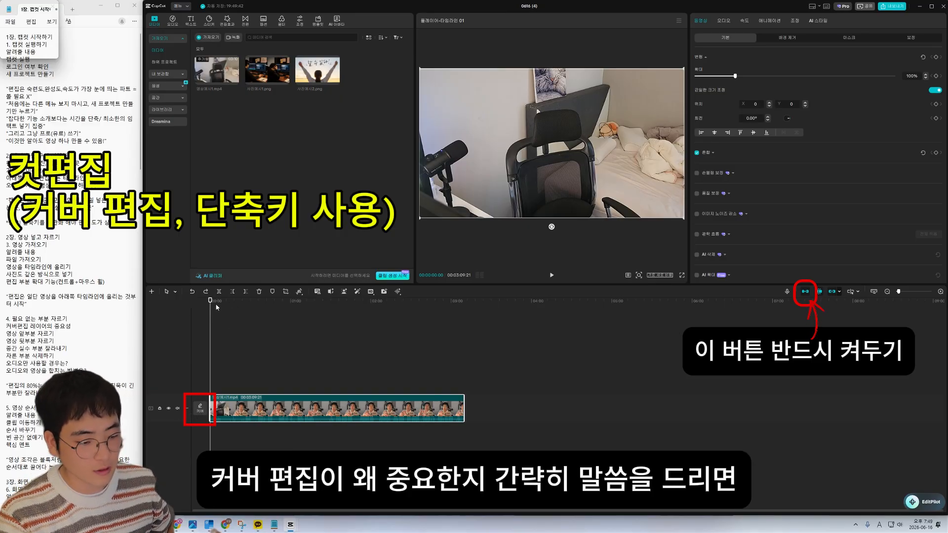
# - Trim the start of the clip on the main track up to the playhead, and repeat the trim on the shortened clip
pyautogui.moveTo(215, 303); pyautogui.dragTo(225, 306)
pyautogui.scroll(3, 242, 321)
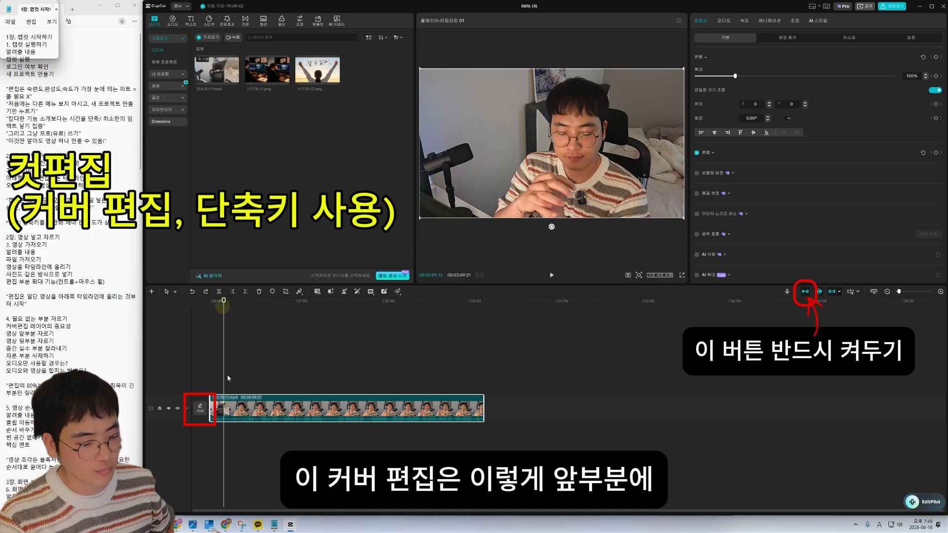
pyautogui.click(238, 301)
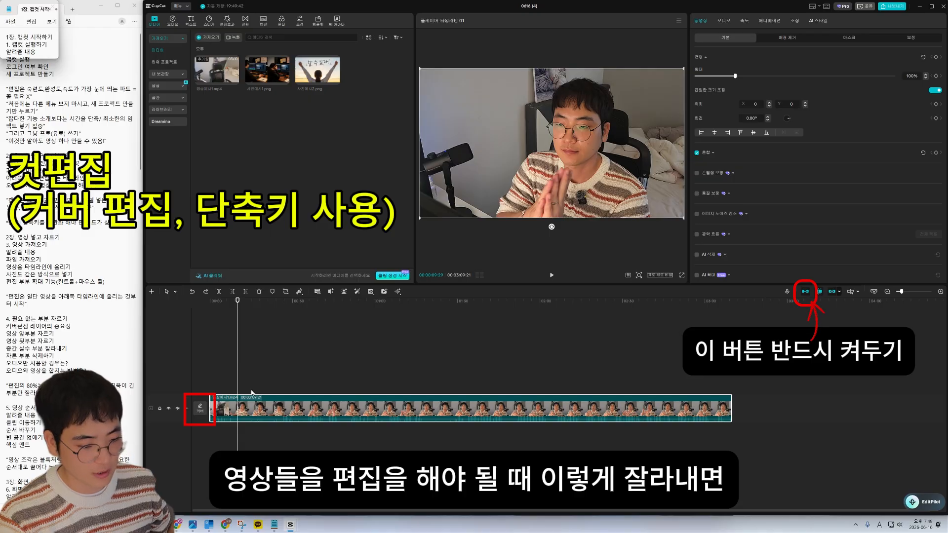
pyautogui.press('q')
pyautogui.click(208, 303)
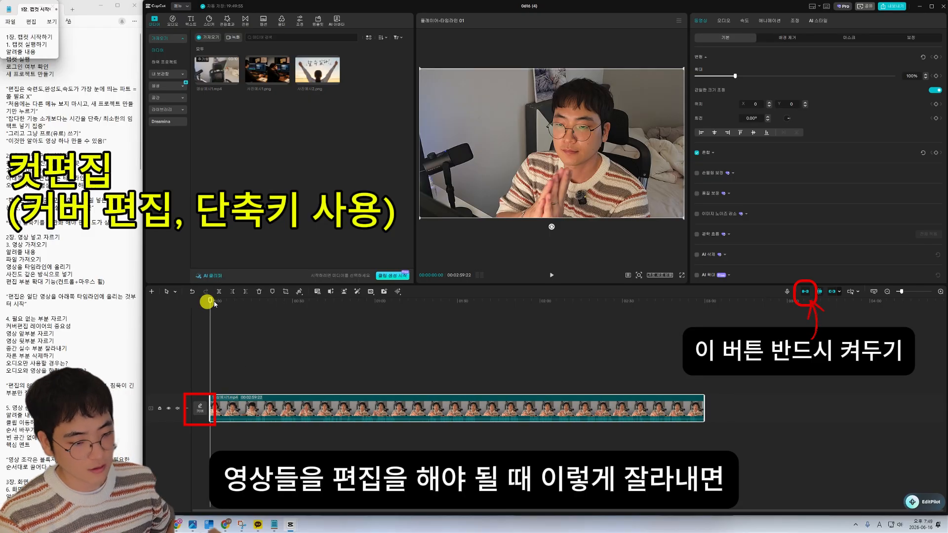
pyautogui.moveTo(211, 309); pyautogui.dragTo(192, 304)
pyautogui.press('q')
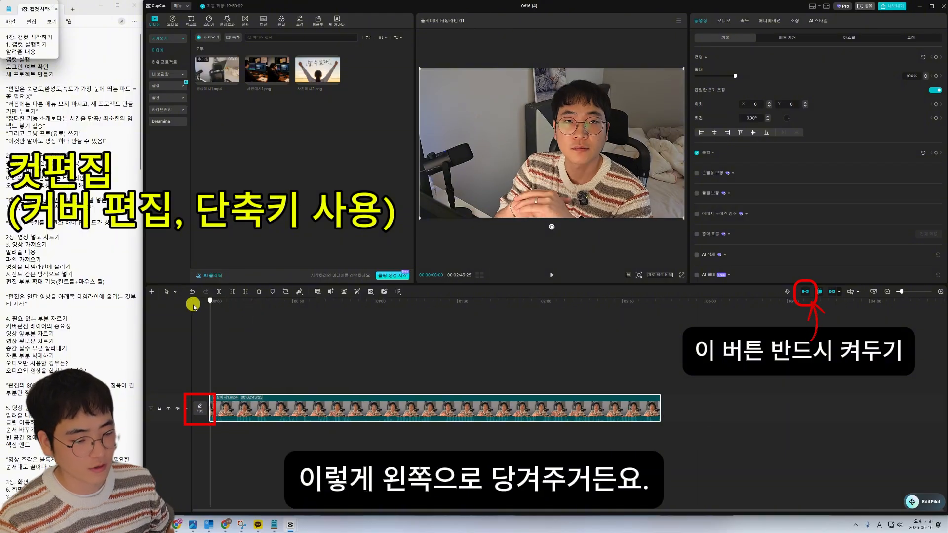
# - Undo the trims made to the start of the main-track clip
pyautogui.moveTo(241, 404); pyautogui.dragTo(280, 374)
pyautogui.hotkey('ctrl', 'z')
pyautogui.hotkey('ctrl', 'z')
pyautogui.hotkey('ctrl', 'z')
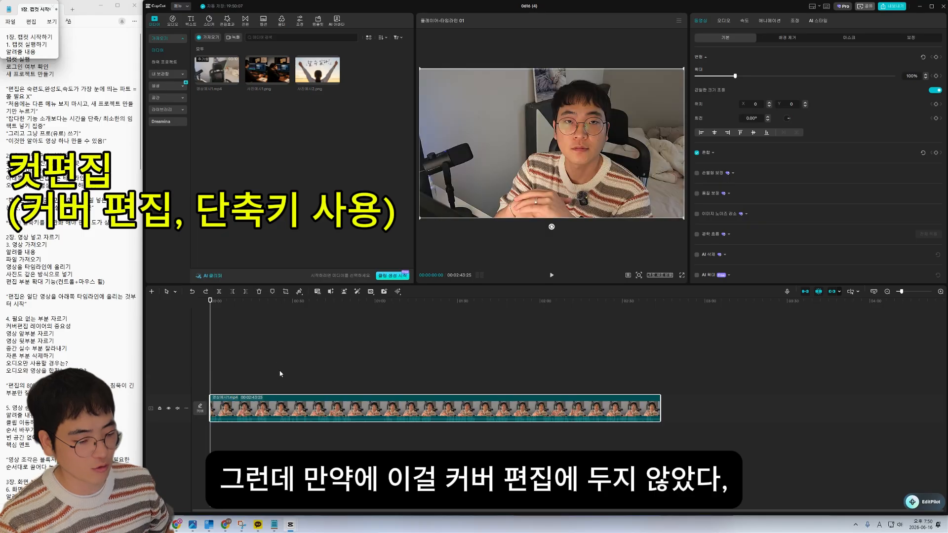
# - Move the clip to a separate track above the main track and trim its start to about 39 seconds on the timeline
pyautogui.moveTo(282, 407); pyautogui.dragTo(297, 386)
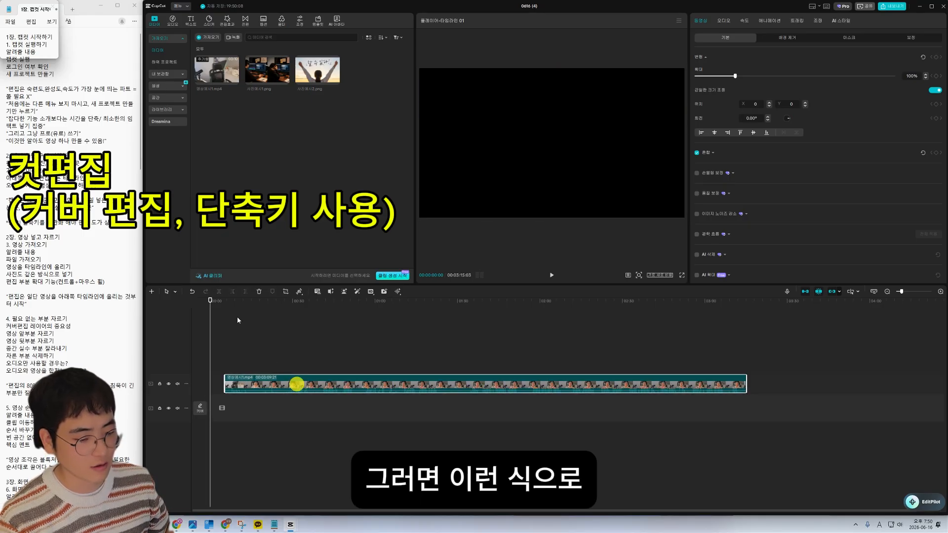
pyautogui.moveTo(232, 302); pyautogui.dragTo(319, 307)
pyautogui.press('q')
pyautogui.press('q')
pyautogui.press('q')
pyautogui.press('q')
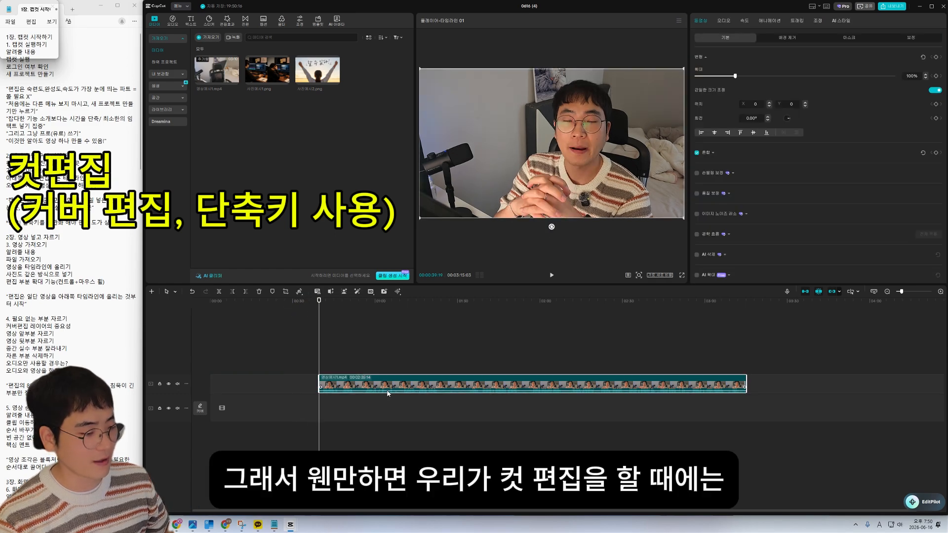
# - Move the trimmed clip back onto the main track, and undo the track moves and the trim
pyautogui.moveTo(388, 383); pyautogui.dragTo(320, 416)
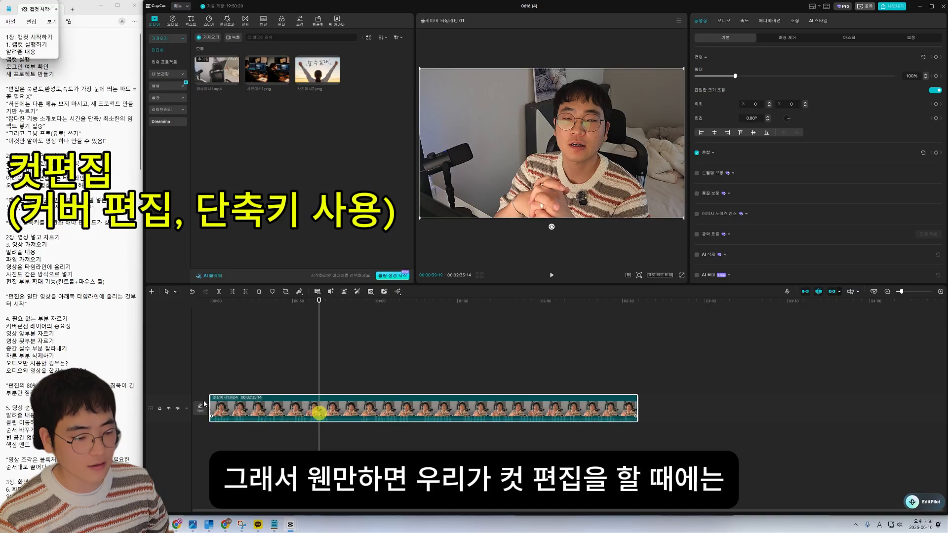
pyautogui.hotkey('ctrl', 'z')
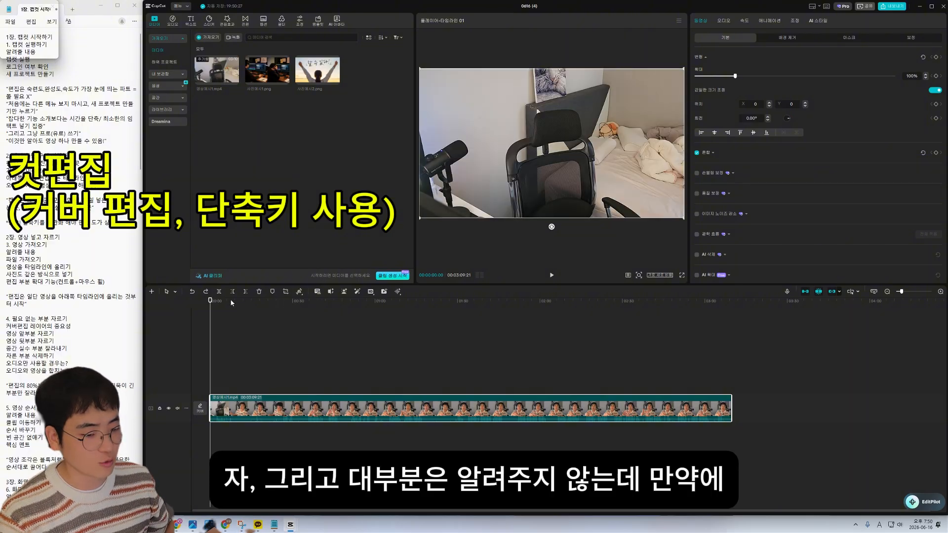
# - Enable the automatic face retouch style on the main-track clip and choose the Soda blue preset
pyautogui.moveTo(231, 301)
pyautogui.mouseDown()
pyautogui.moveTo(210, 303)
pyautogui.moveTo(223, 303)
pyautogui.mouseUp()
pyautogui.press('Home')
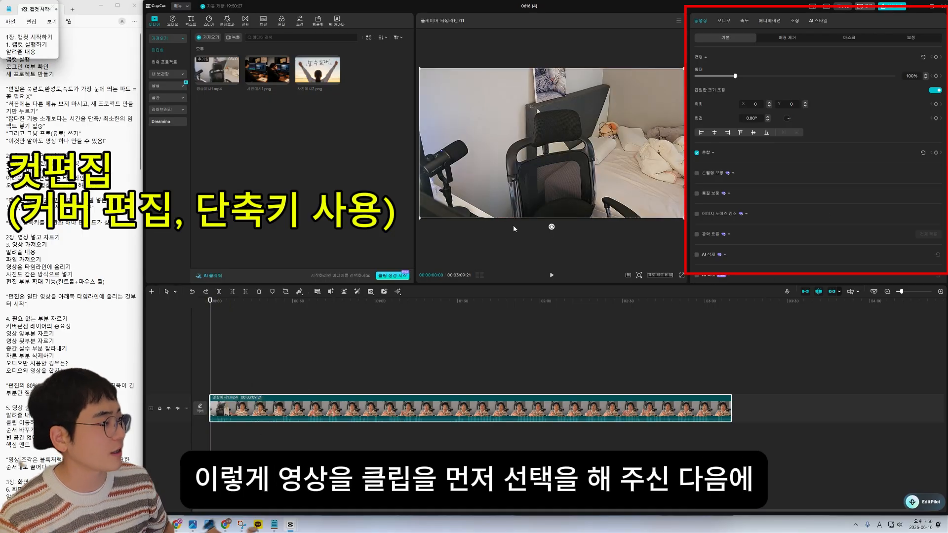
pyautogui.moveTo(260, 307); pyautogui.dragTo(285, 306)
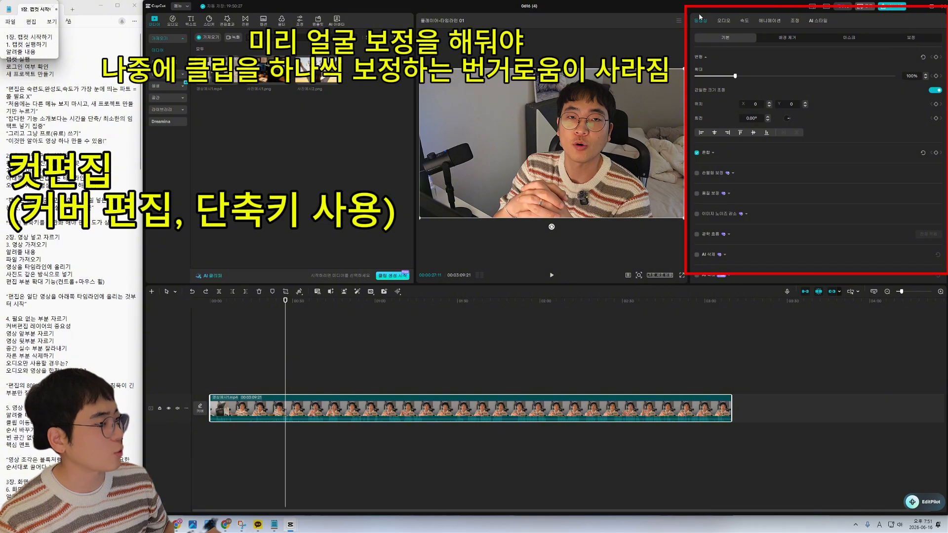
pyautogui.click(922, 37)
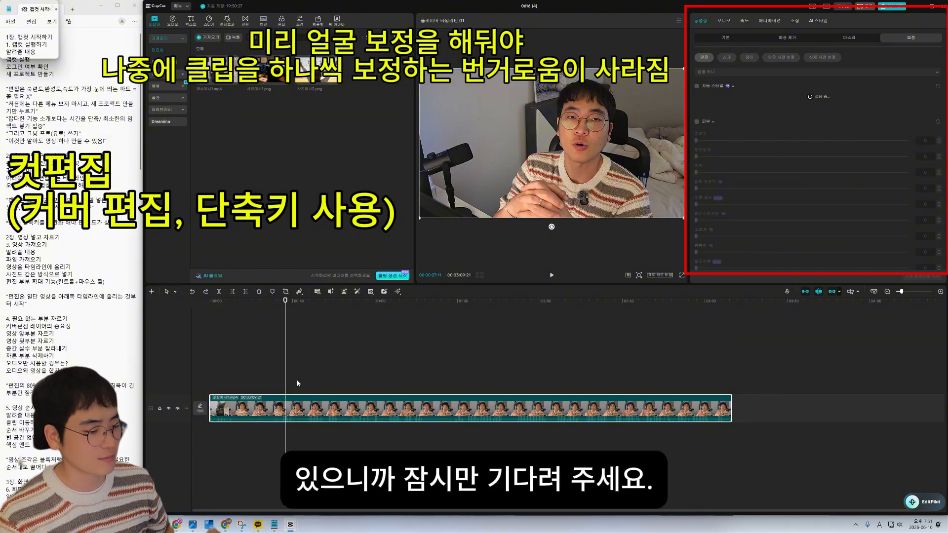
pyautogui.click(243, 411)
pyautogui.click(326, 378)
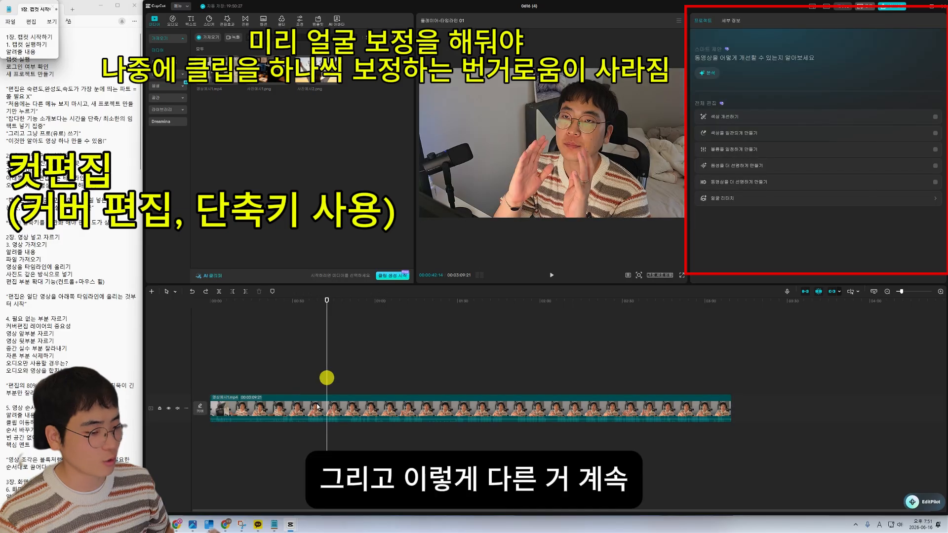
pyautogui.click(318, 407)
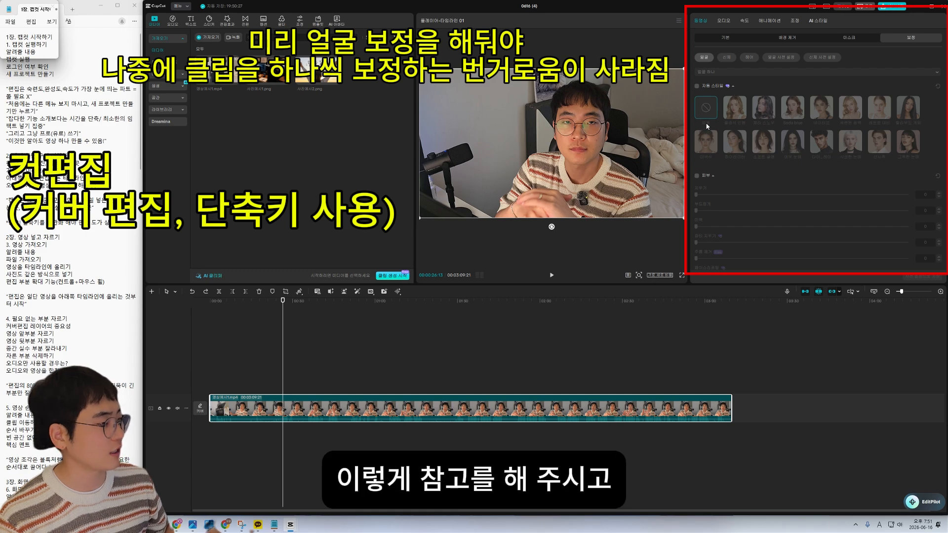
pyautogui.click(697, 85)
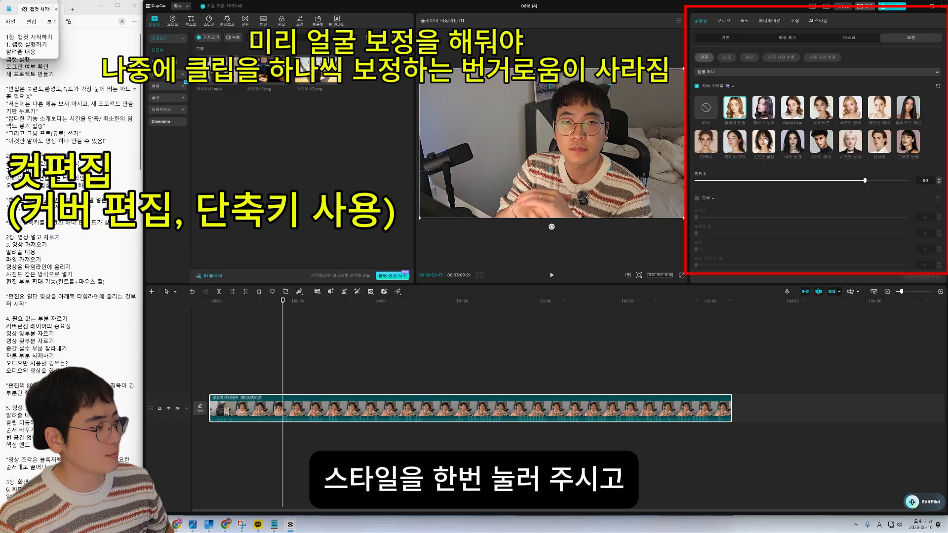
pyautogui.click(793, 110)
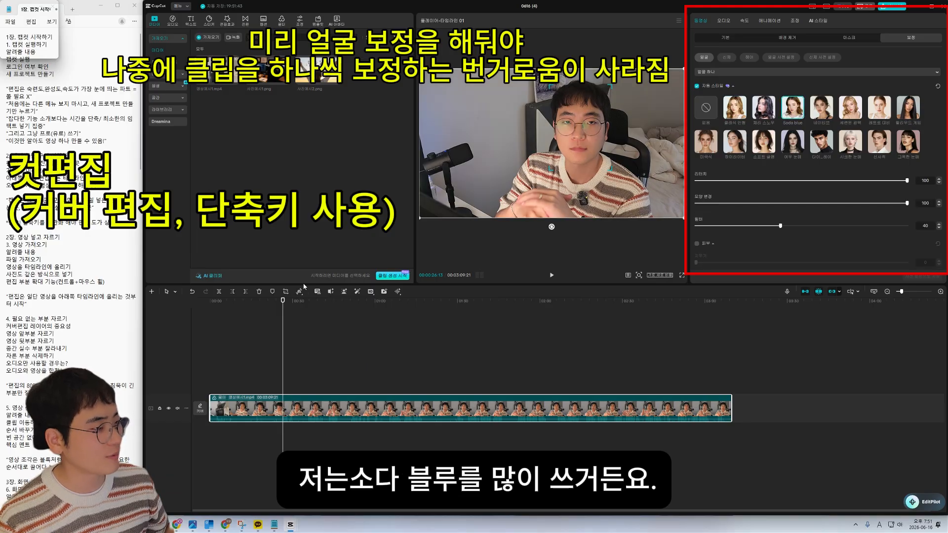
# - Trim the first 26 seconds or so off the start of the retouched clip
pyautogui.moveTo(279, 310); pyautogui.dragTo(281, 330)
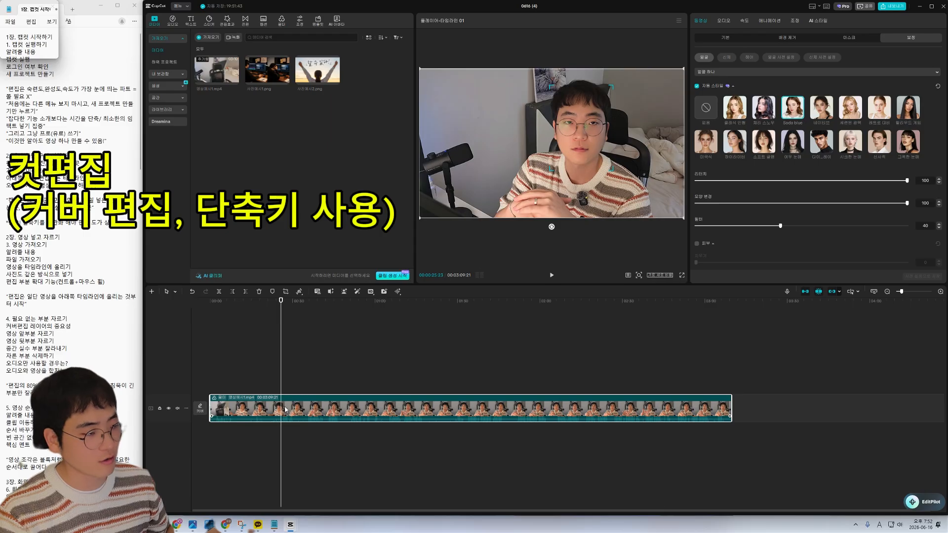
pyautogui.moveTo(291, 302)
pyautogui.mouseDown()
pyautogui.moveTo(212, 316)
pyautogui.moveTo(295, 327)
pyautogui.mouseUp()
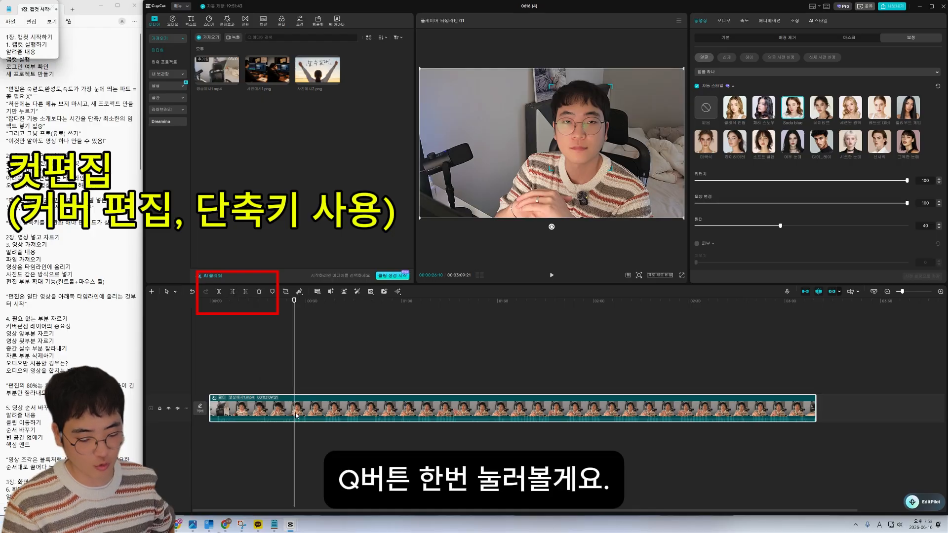
pyautogui.press('q')
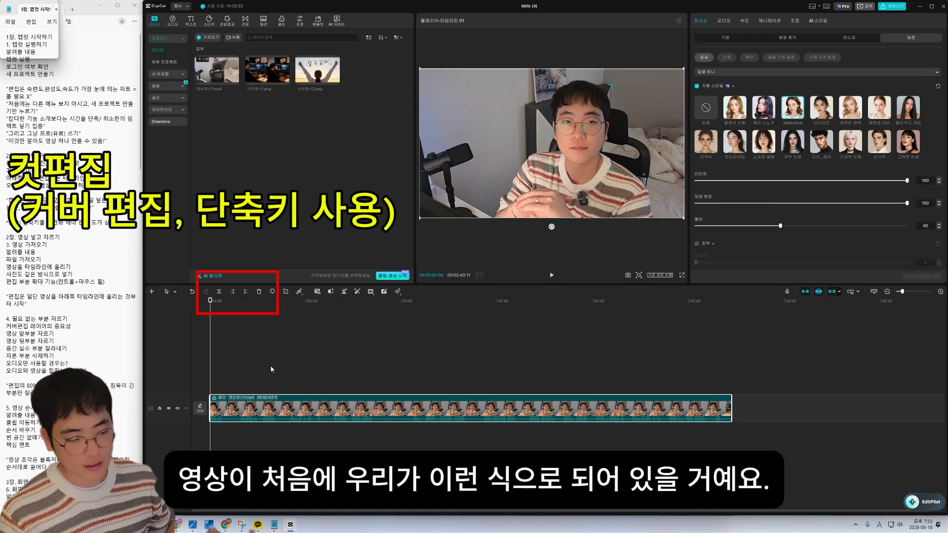
pyautogui.scroll(-5, 316, 348)
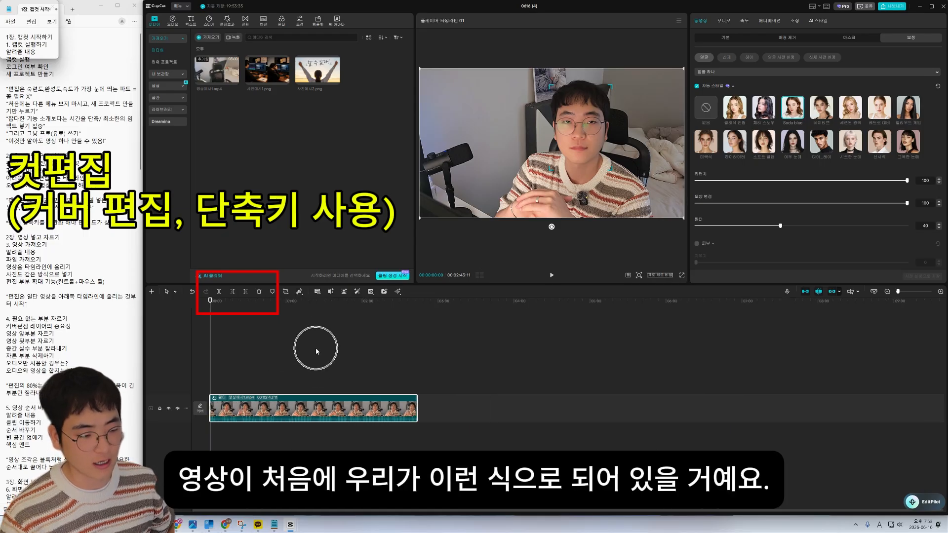
pyautogui.click(317, 406)
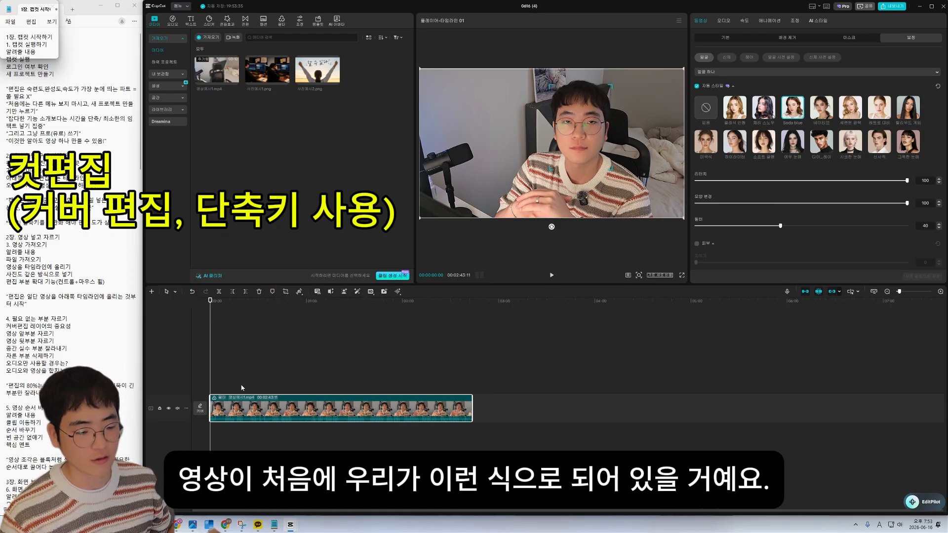
pyautogui.scroll(3, 221, 359)
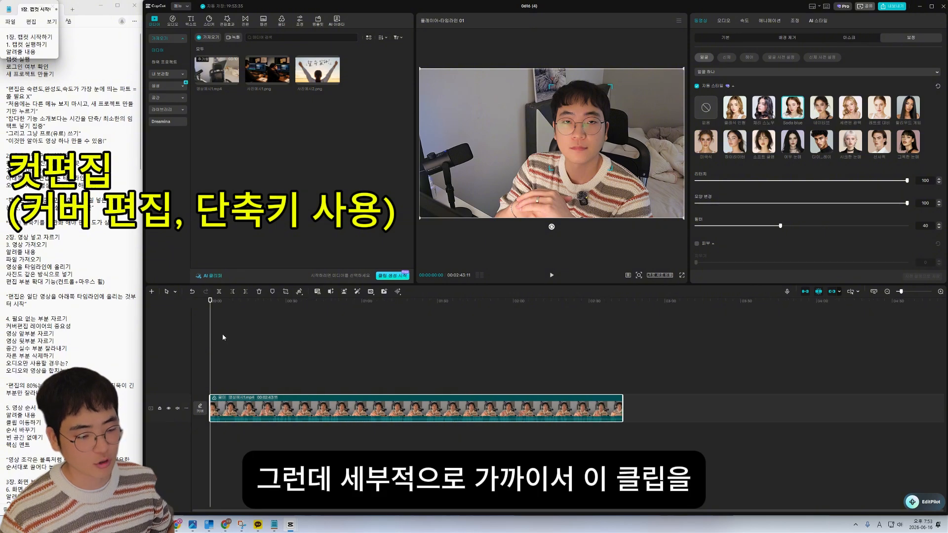
pyautogui.scroll(2, 222, 337)
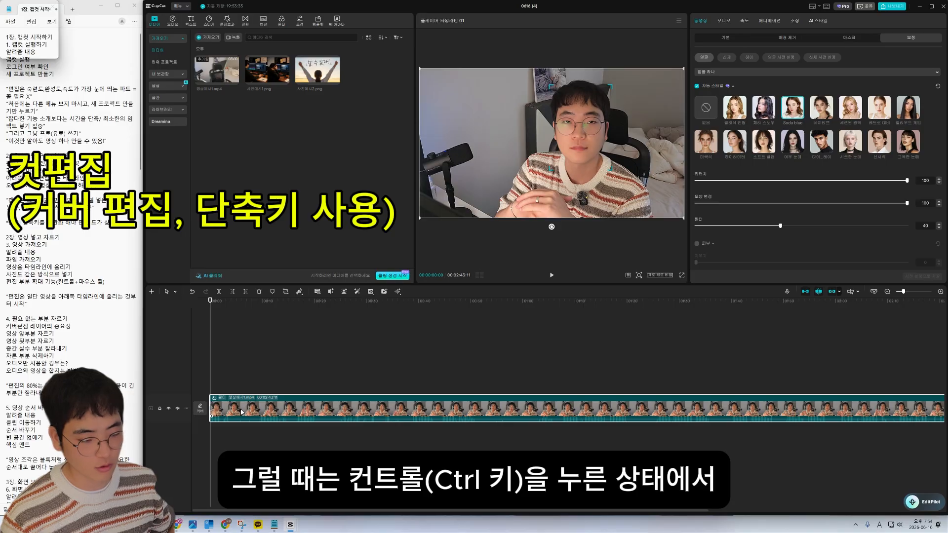
# - Zoom the timeline in and out around the main-track clip to inspect it at close-up and full-length scales
pyautogui.scroll(5, 256, 381)
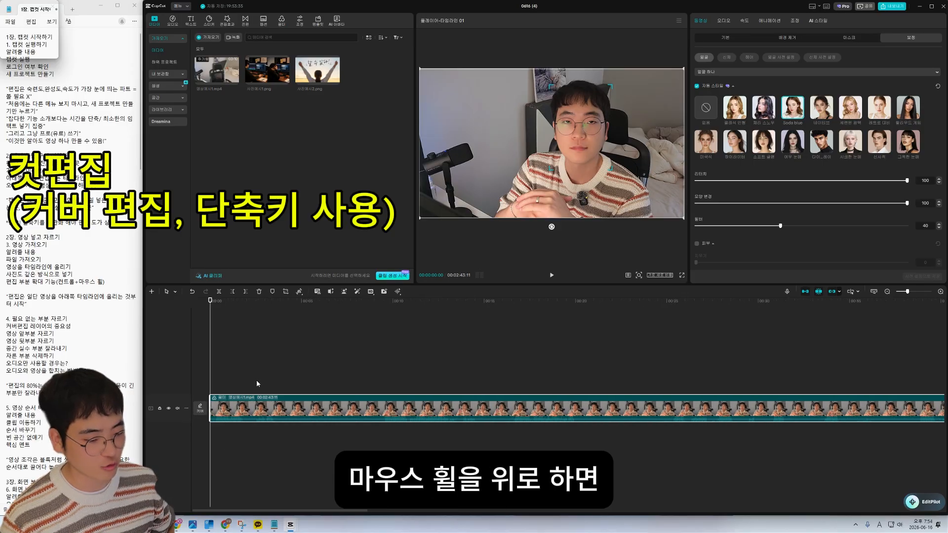
pyautogui.scroll(2, 289, 408)
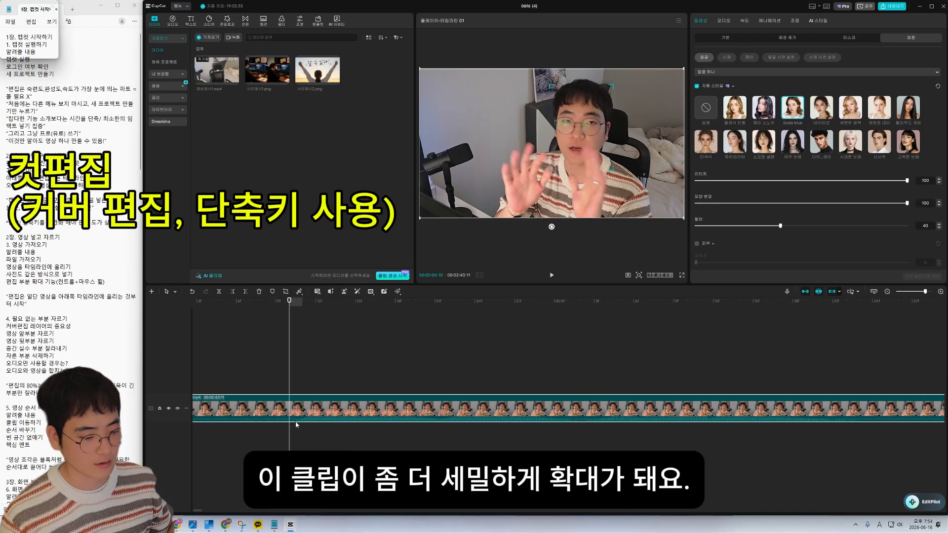
pyautogui.moveTo(288, 301); pyautogui.dragTo(515, 329)
pyautogui.moveTo(463, 345); pyautogui.dragTo(274, 375)
pyautogui.scroll(-5, 318, 353)
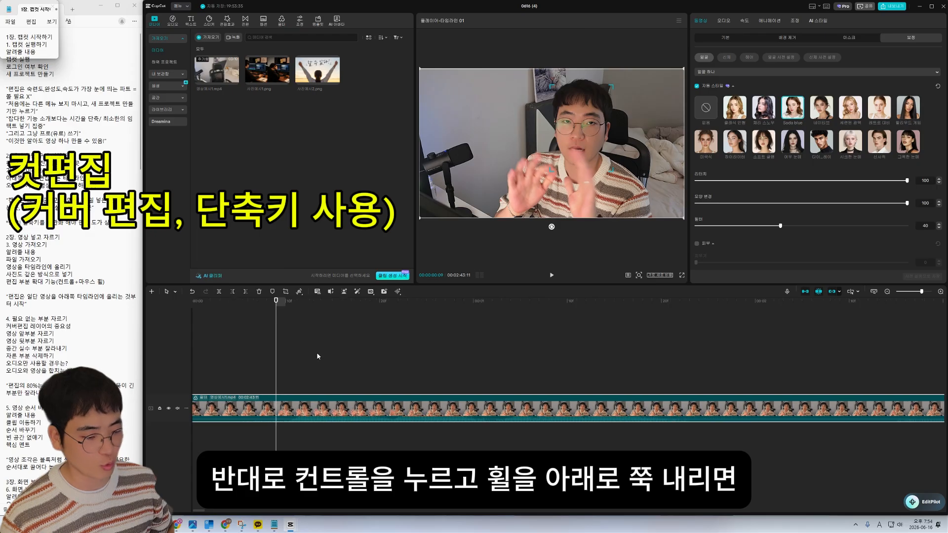
pyautogui.scroll(-8, 311, 353)
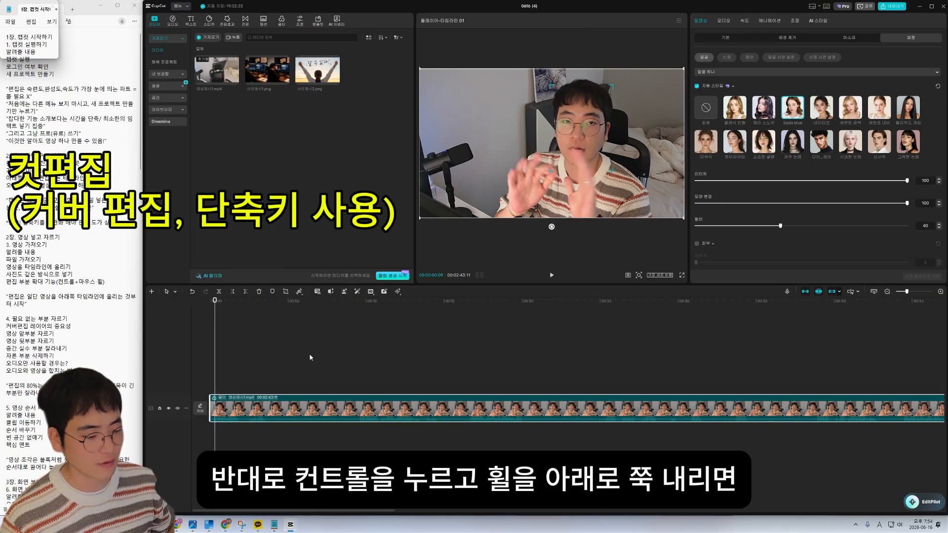
pyautogui.scroll(-2, 306, 356)
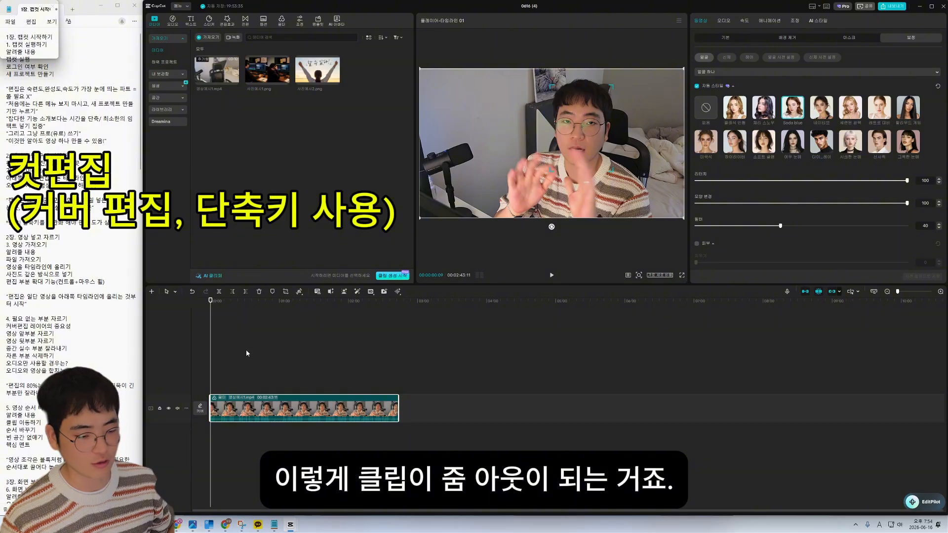
pyautogui.scroll(8, 245, 354)
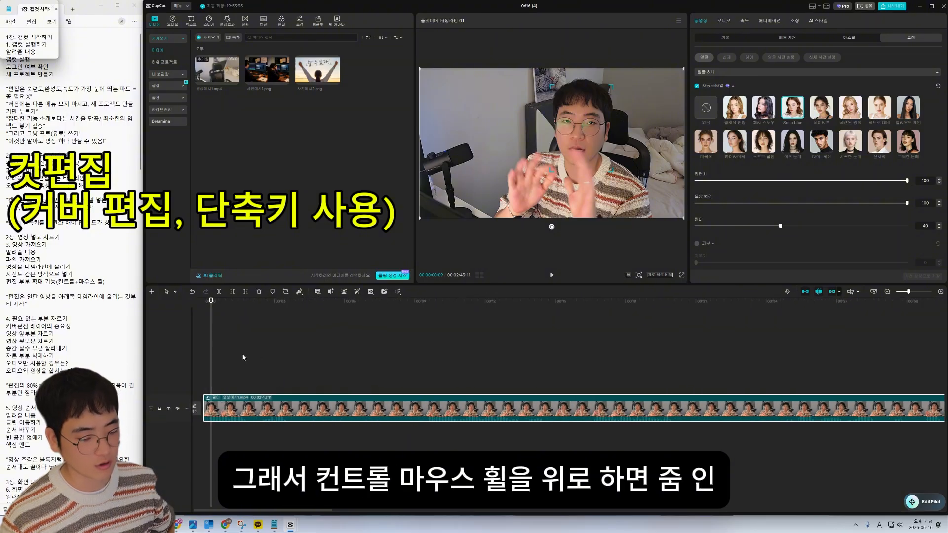
pyautogui.scroll(4, 253, 366)
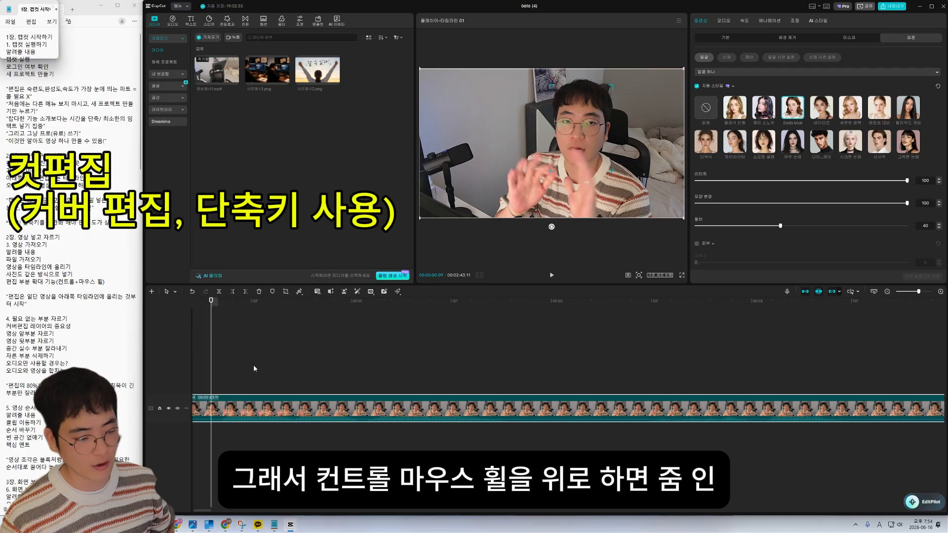
pyautogui.scroll(-3, 254, 366)
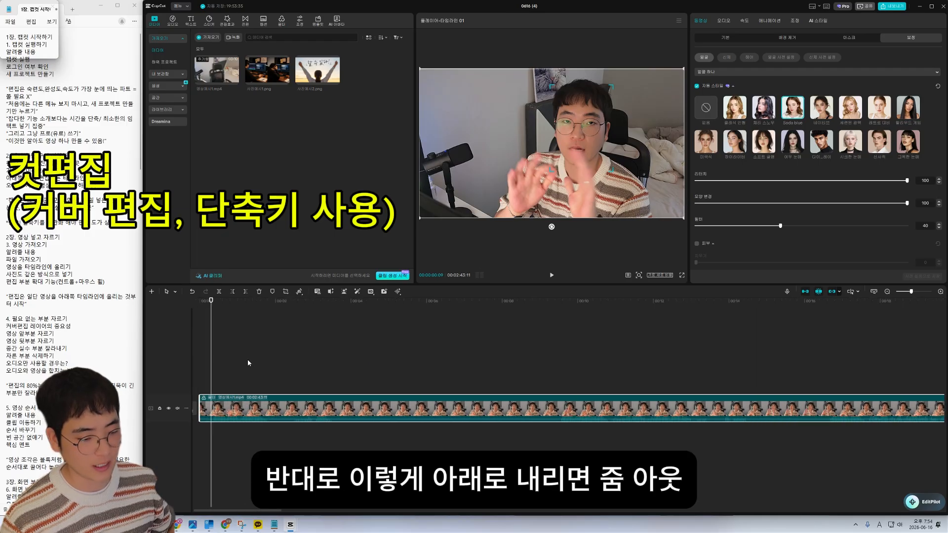
pyautogui.scroll(-3, 248, 363)
pyautogui.scroll(-2, 247, 366)
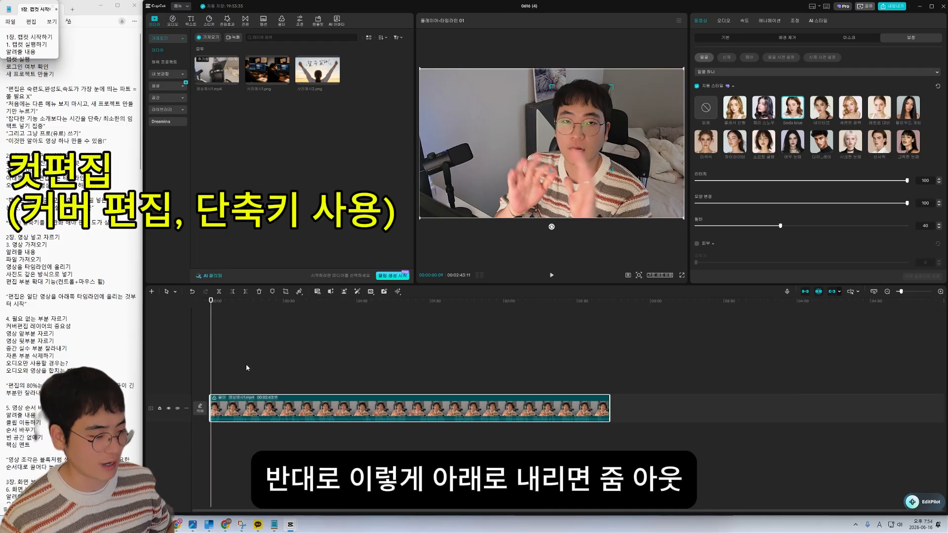
pyautogui.scroll(-2, 246, 365)
pyautogui.scroll(-2, 262, 372)
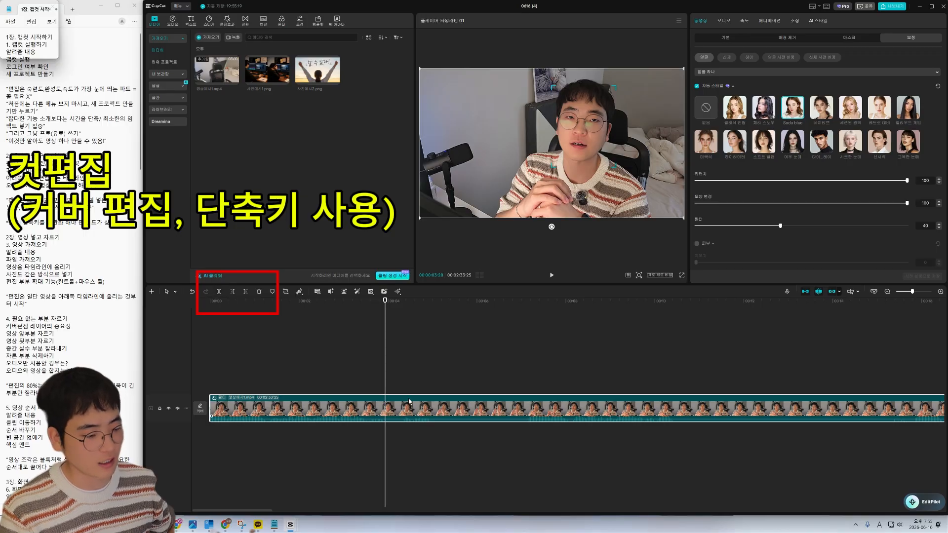
# - Split the main-track clip at about 00:00:03:27, undo that split, and split it again at the same point
pyautogui.keyDown('ctrl'); pyautogui.scroll(-3, 403, 366); pyautogui.keyUp('ctrl')
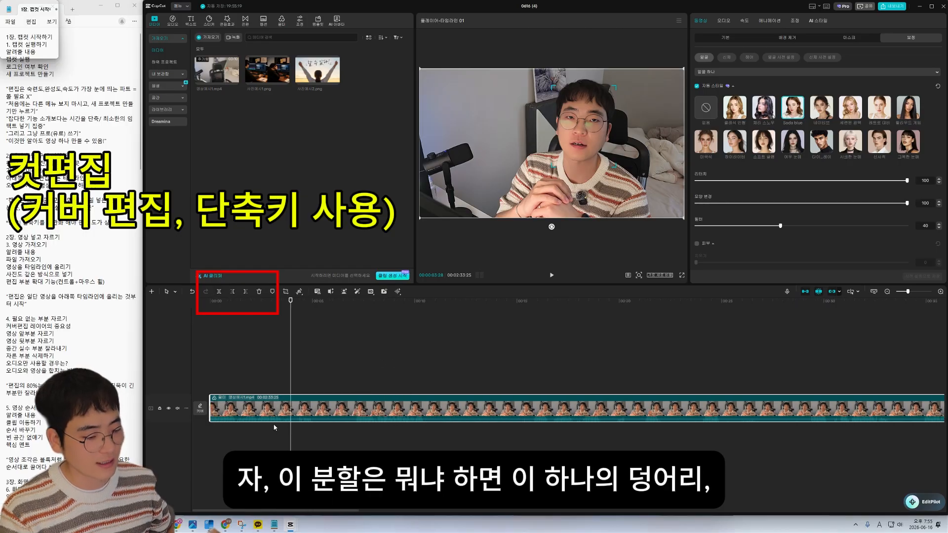
pyautogui.keyDown('ctrl'); pyautogui.scroll(5, 260, 359); pyautogui.keyUp('ctrl')
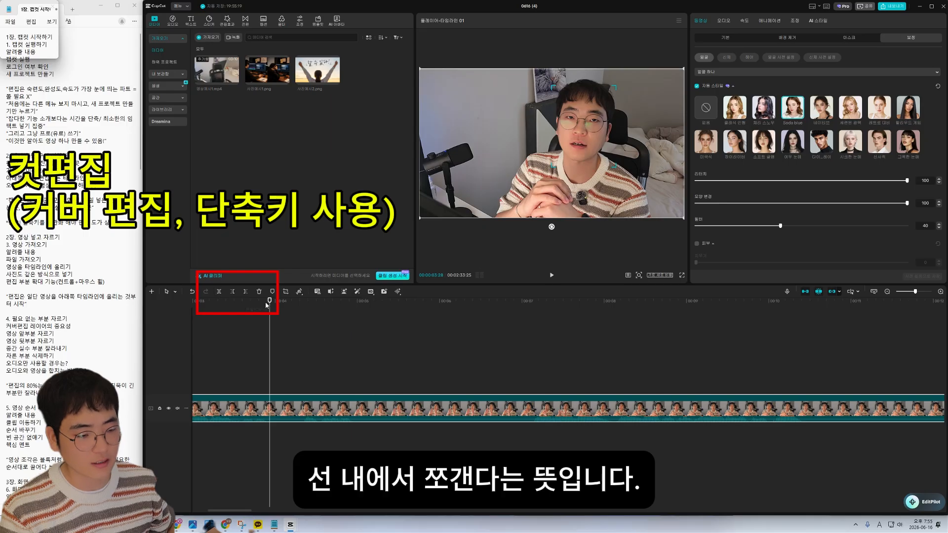
pyautogui.moveTo(270, 302); pyautogui.dragTo(269, 365)
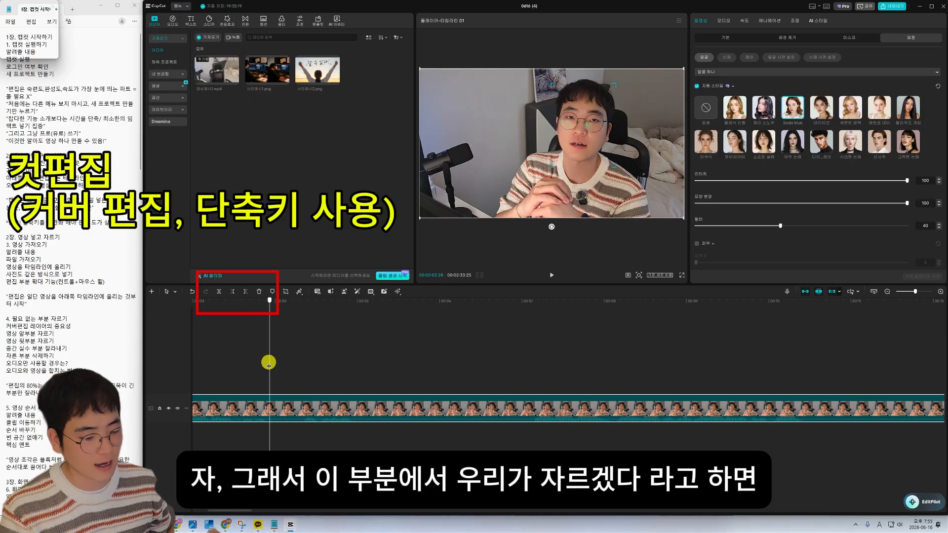
pyautogui.click(219, 292)
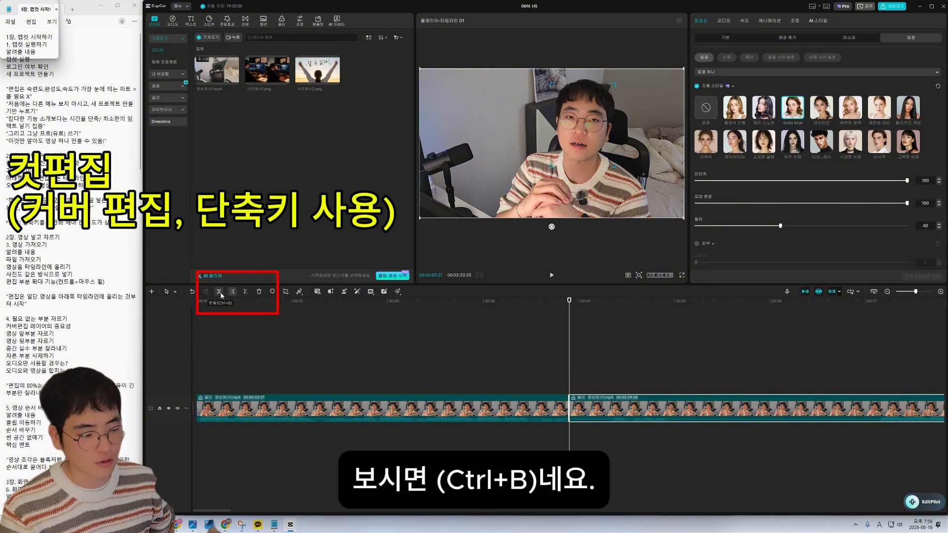
pyautogui.hotkey('ctrl', 'z')
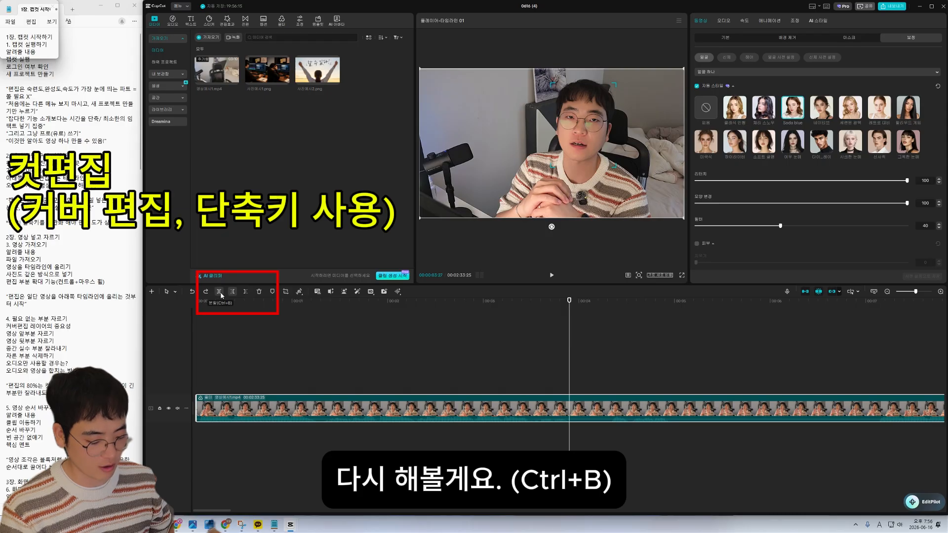
pyautogui.hotkey('ctrl', 'b')
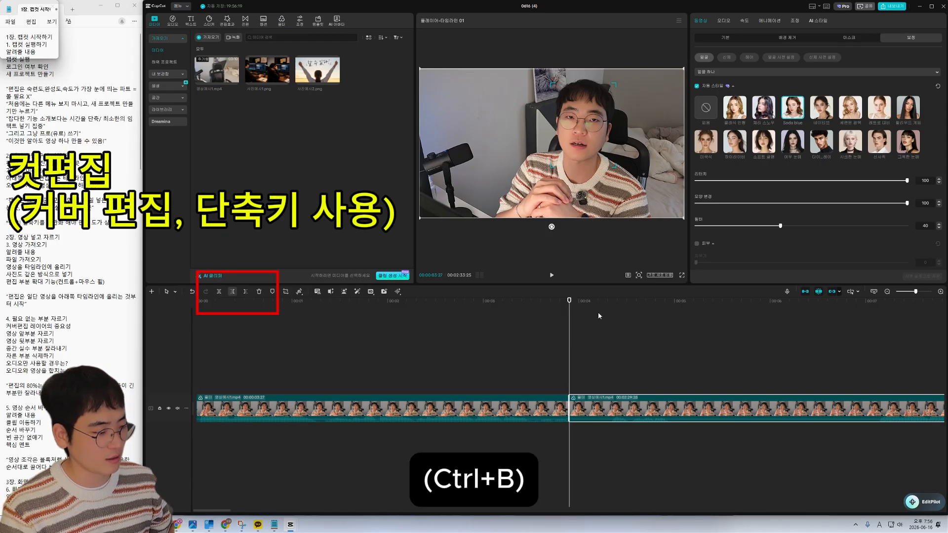
# - Split the second segment at three further points, at about 5, 6 and 7 seconds on the timeline
pyautogui.click(678, 299)
pyautogui.hotkey('ctrl', 'b')
pyautogui.click(787, 298)
pyautogui.hotkey('ctrl', 'b')
pyautogui.click(846, 300)
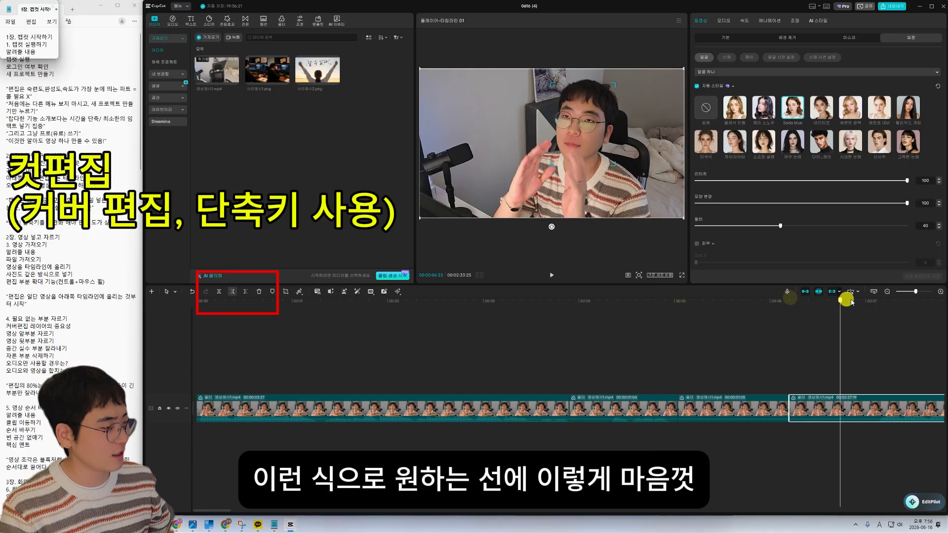
pyautogui.click(894, 300)
pyautogui.hotkey('ctrl', 'b')
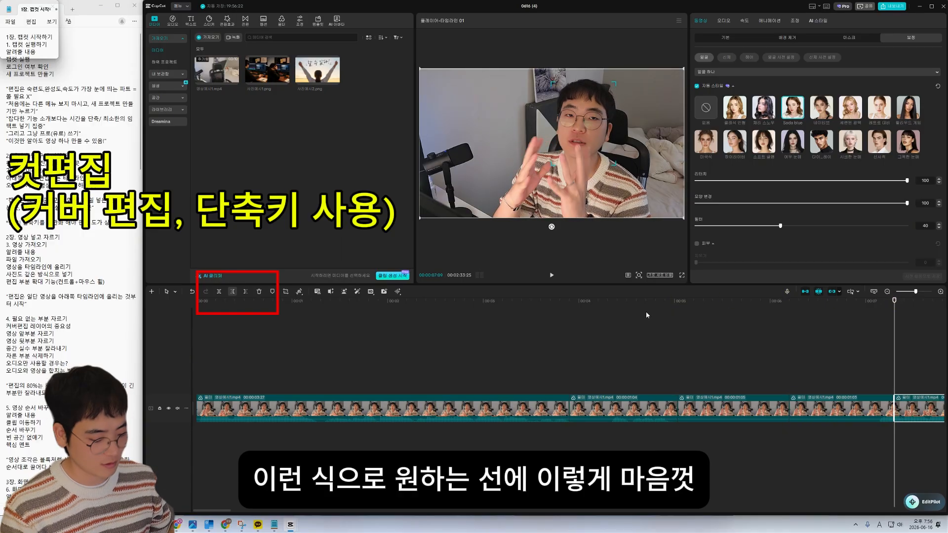
# - Undo the last three splits and return the playhead to the first split
pyautogui.hotkey('ctrl', 'z')
pyautogui.hotkey('ctrl', 'z')
pyautogui.hotkey('ctrl', 'z')
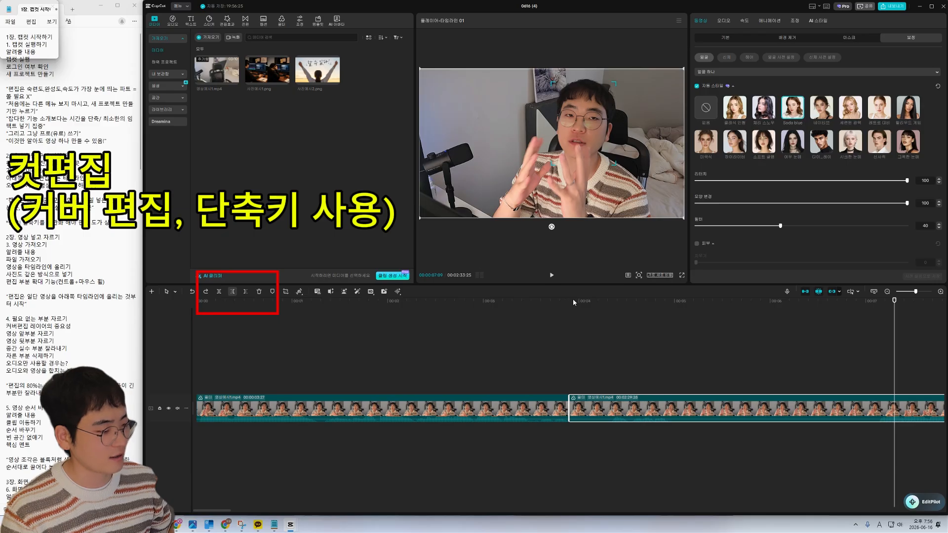
pyautogui.click(569, 300)
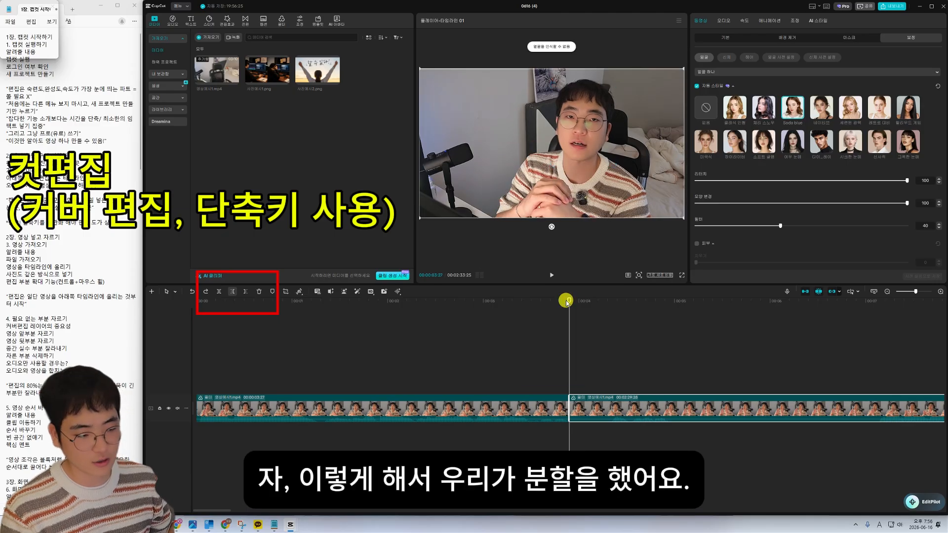
# - Play the footage around the first split up to about 5 seconds to review which part to cut
pyautogui.moveTo(566, 301)
pyautogui.mouseDown()
pyautogui.moveTo(258, 314)
pyautogui.moveTo(583, 308)
pyautogui.mouseUp()
pyautogui.press('space')
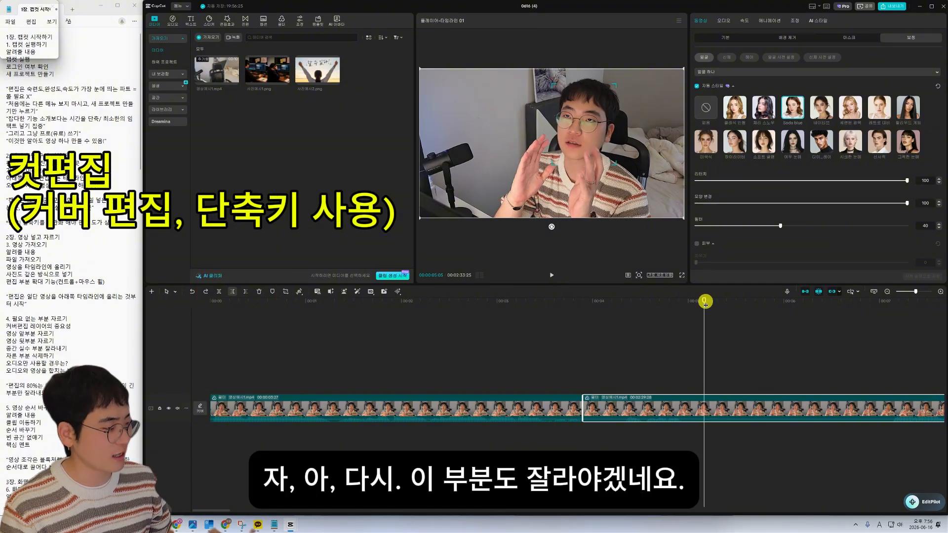
pyautogui.moveTo(705, 299); pyautogui.dragTo(353, 349)
pyautogui.press('space')
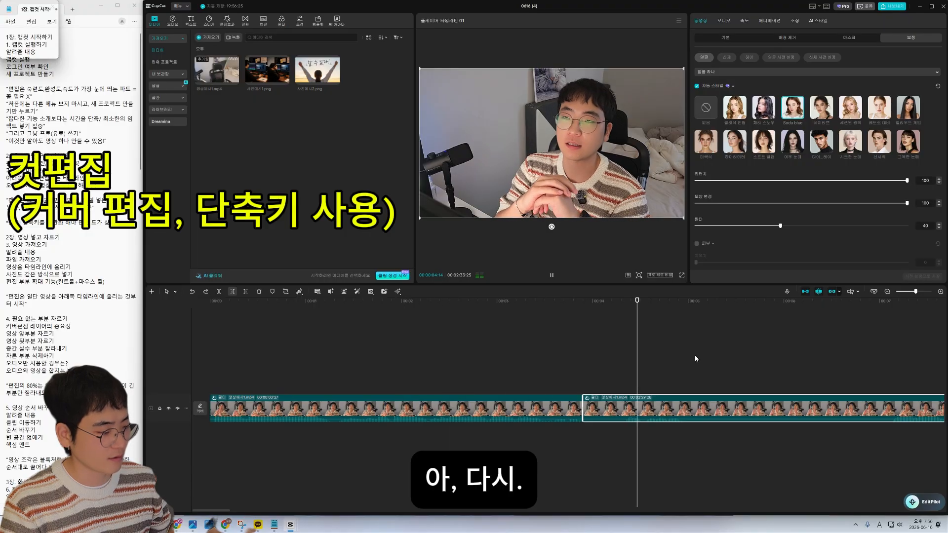
pyautogui.press('space')
pyautogui.keyDown('ctrl'); pyautogui.scroll(-2, 744, 352); pyautogui.keyUp('ctrl')
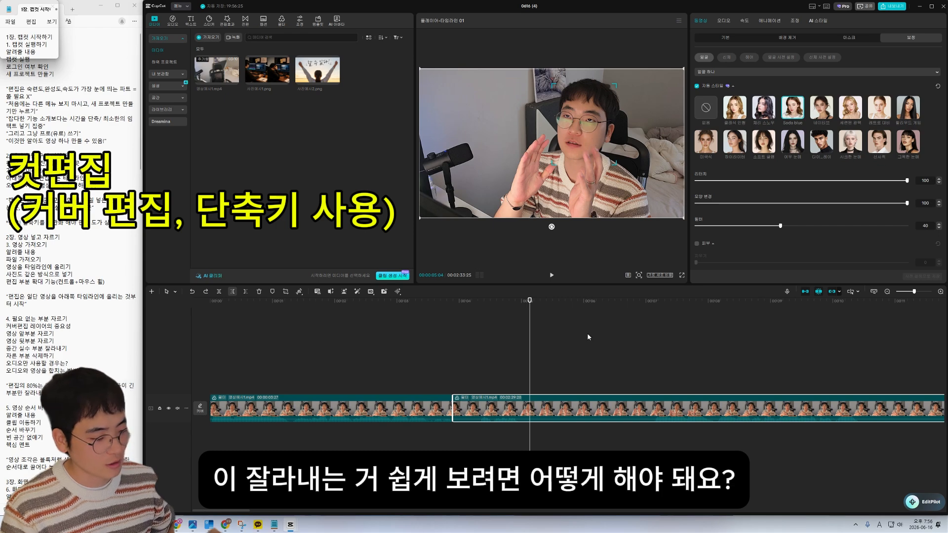
# - Examine the audio waveform around 7 seconds to find where speech starts, and play from that point
pyautogui.click(649, 305)
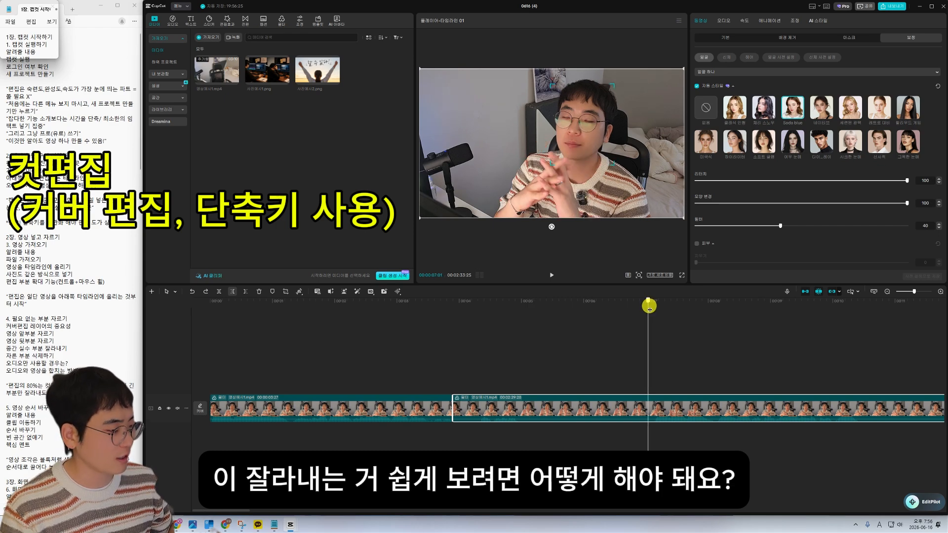
pyautogui.keyDown('ctrl'); pyautogui.scroll(3, 667, 371); pyautogui.keyUp('ctrl')
pyautogui.keyDown('ctrl'); pyautogui.scroll(2, 682, 438); pyautogui.keyUp('ctrl')
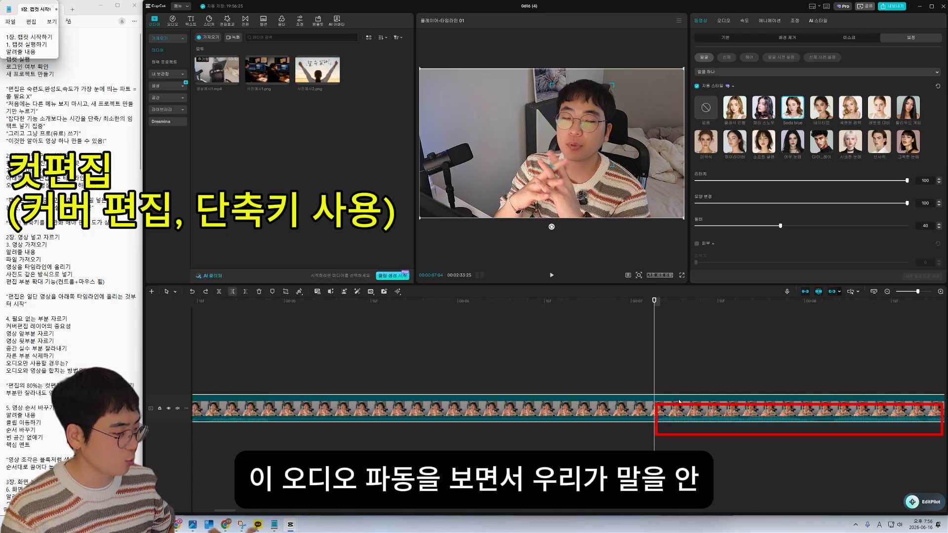
pyautogui.moveTo(647, 302); pyautogui.dragTo(445, 312)
pyautogui.press('space')
pyautogui.press('space')
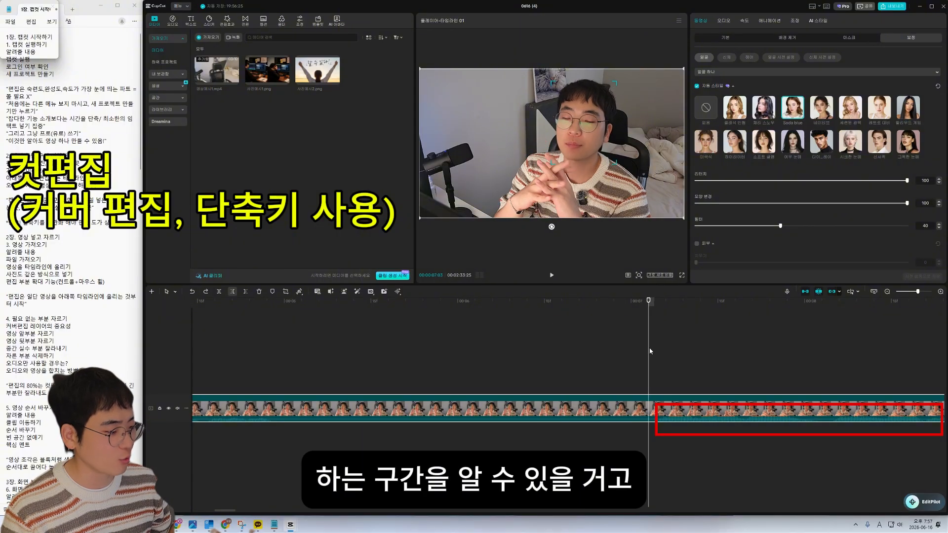
pyautogui.scroll(2, 671, 361)
pyautogui.click(655, 306)
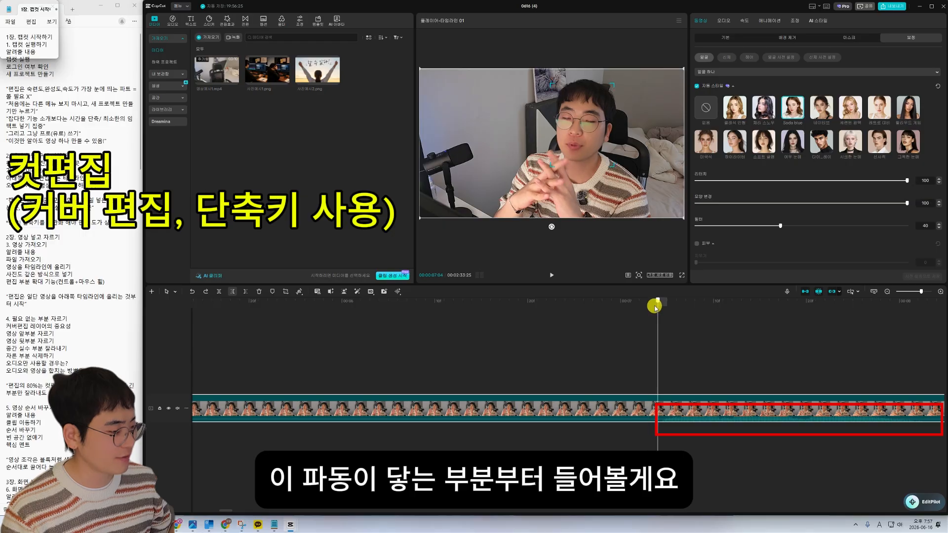
pyautogui.press('space')
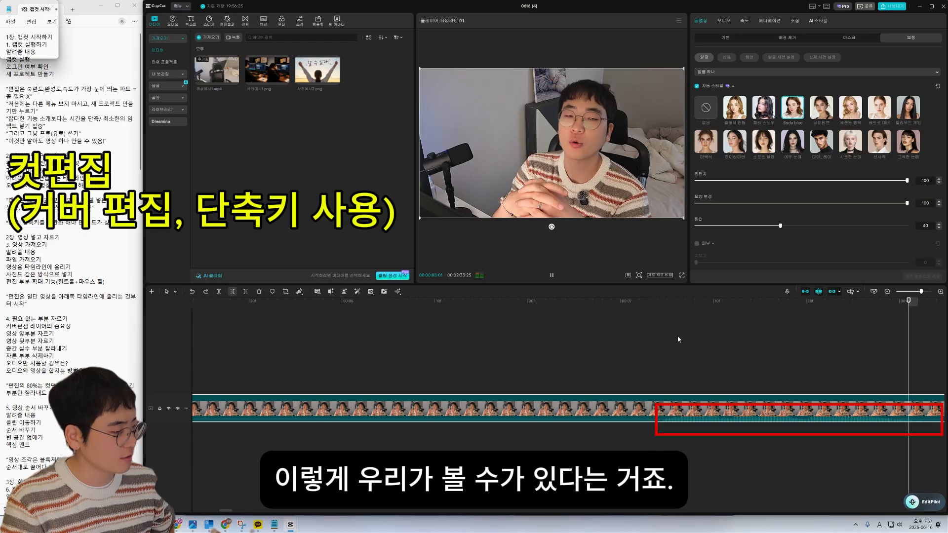
pyautogui.press('space')
# - Trim away the start of the second segment up to 00:00:07:04
pyautogui.scroll(-5, 678, 336)
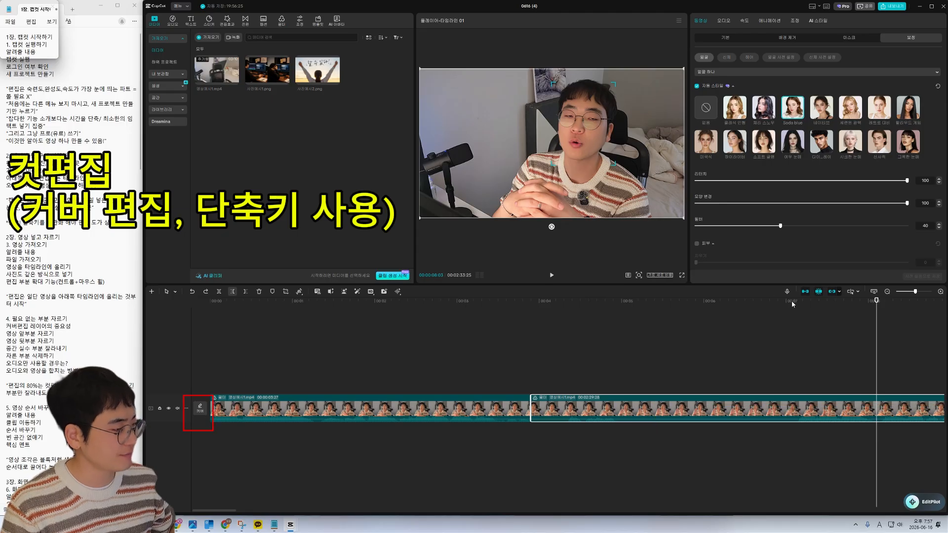
pyautogui.moveTo(779, 307); pyautogui.dragTo(797, 311)
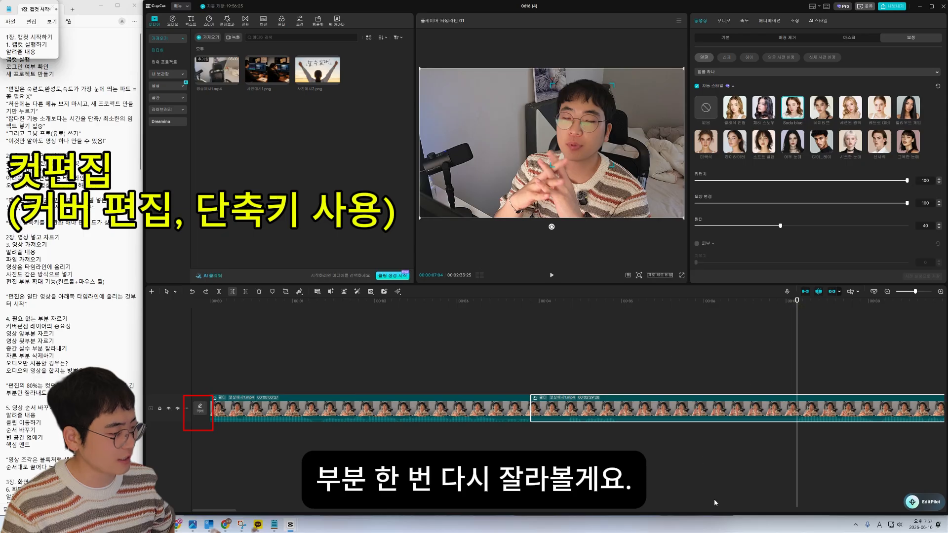
pyautogui.press('q')
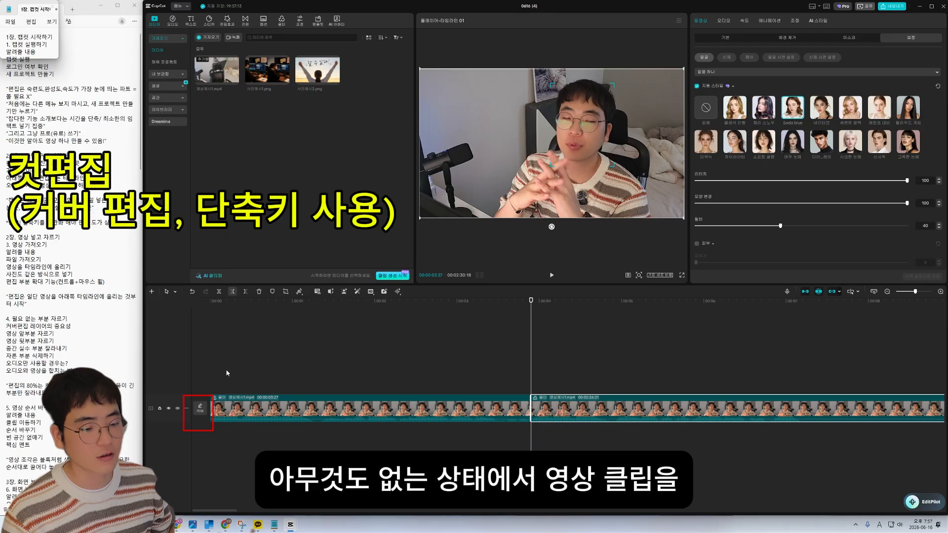
# - Select both main-track segments and split the first one at about 00:00:01:26
pyautogui.click(297, 414)
pyautogui.moveTo(297, 414); pyautogui.dragTo(603, 433)
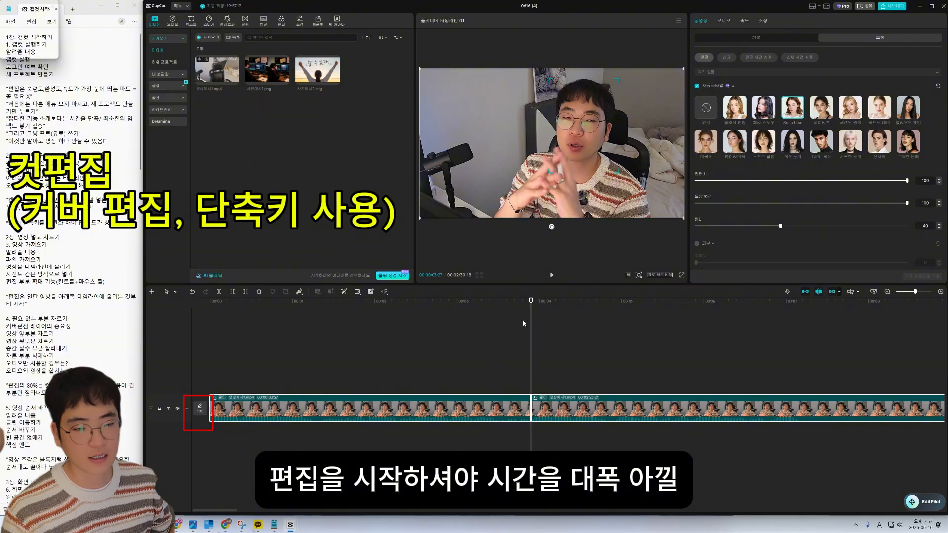
pyautogui.click(524, 299)
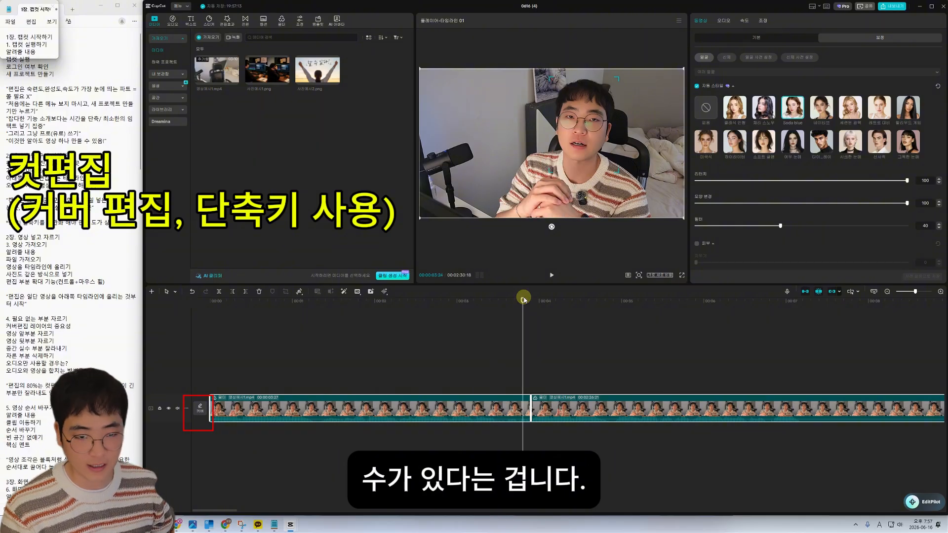
pyautogui.press('Home')
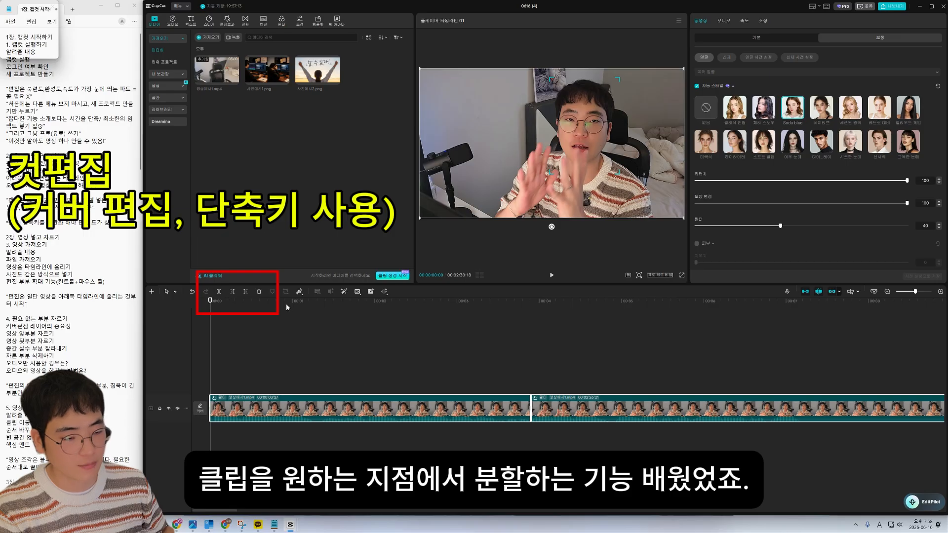
pyautogui.moveTo(286, 307); pyautogui.dragTo(363, 302)
pyautogui.hotkey('ctrl', 'b')
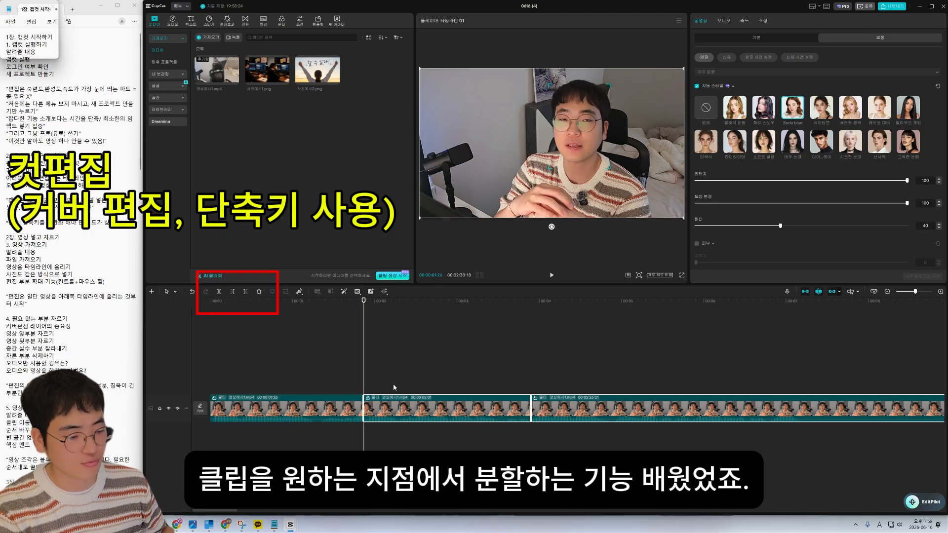
# - Undo the last split, and split the main-track clip at about 25 seconds to isolate a middle segment
pyautogui.hotkey('ctrl', 'z')
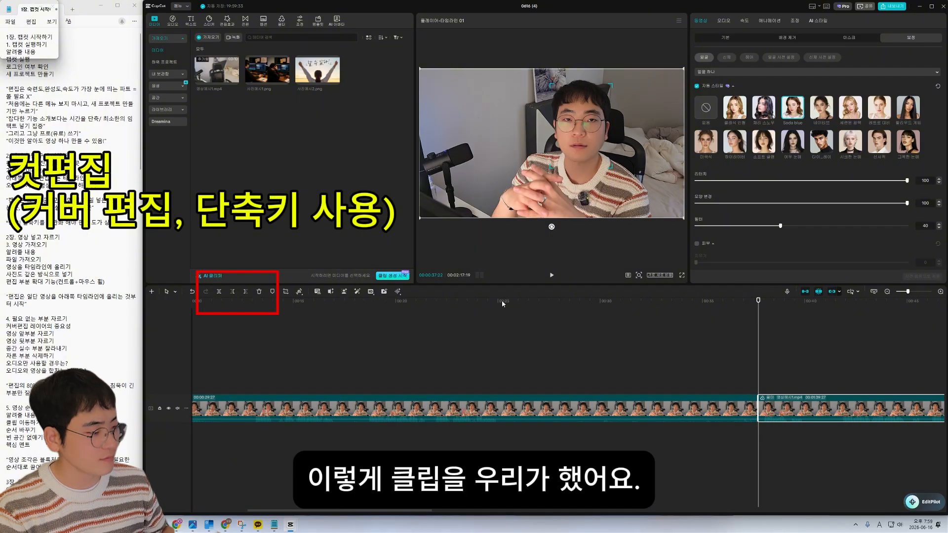
pyautogui.moveTo(502, 301)
pyautogui.mouseDown()
pyautogui.moveTo(477, 300)
pyautogui.moveTo(502, 303)
pyautogui.mouseUp()
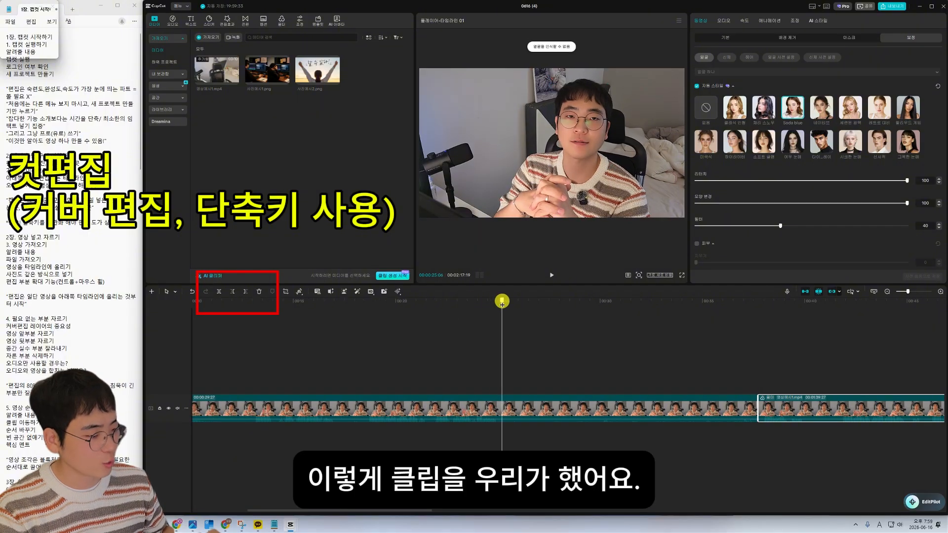
pyautogui.click(550, 406)
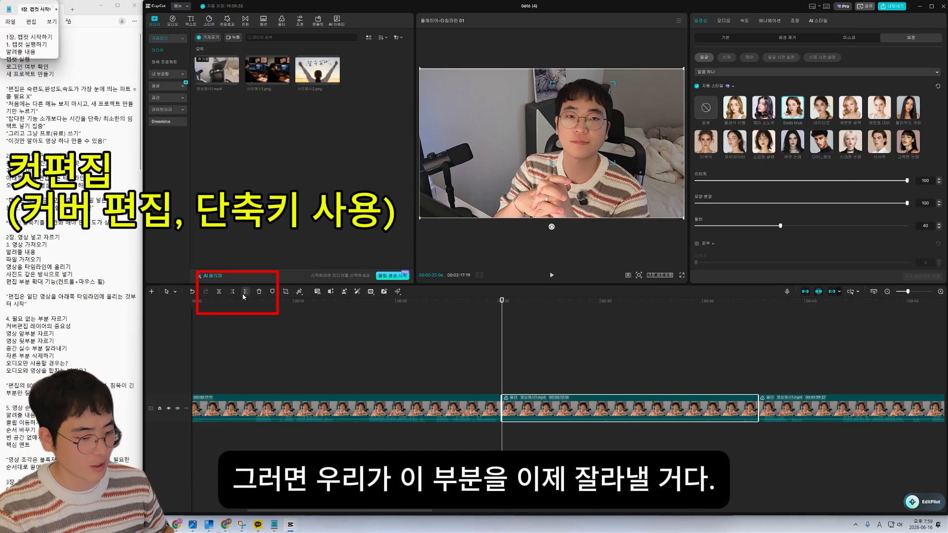
# - Trim away the part of the middle main-track segment that follows about 00:00:32:22
pyautogui.click(657, 383)
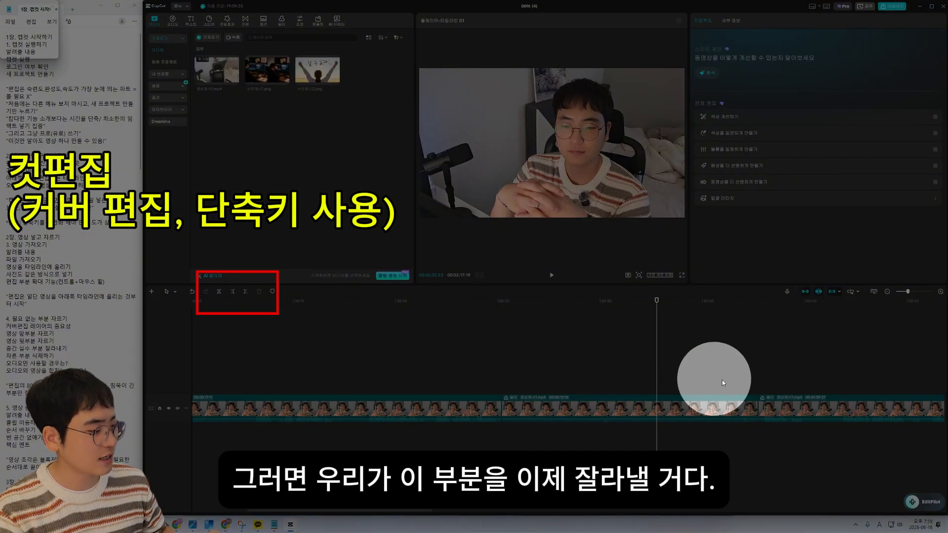
pyautogui.click(698, 403)
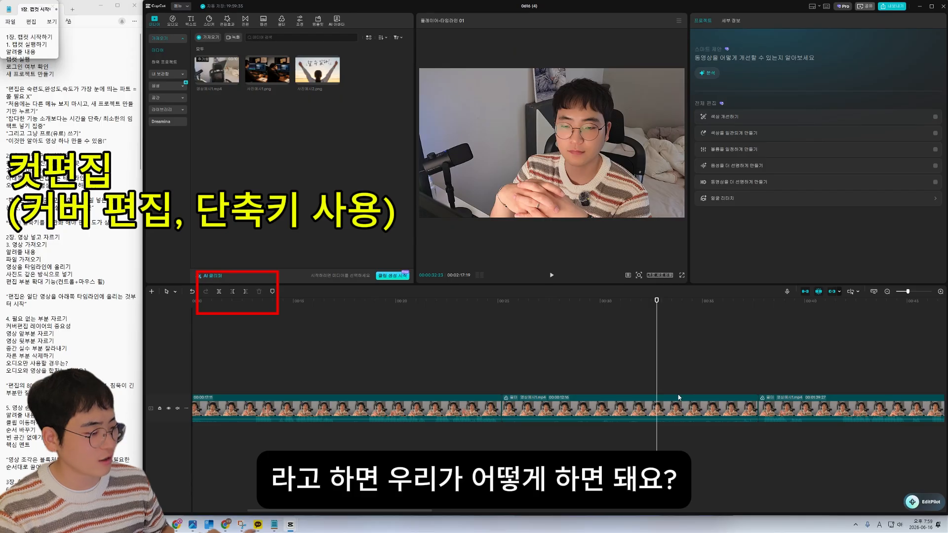
pyautogui.click(677, 412)
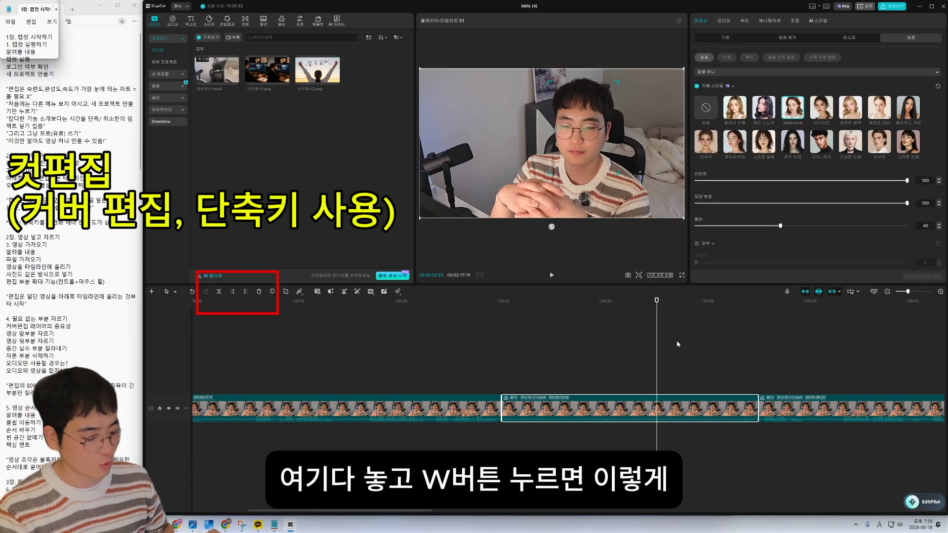
pyautogui.press('w')
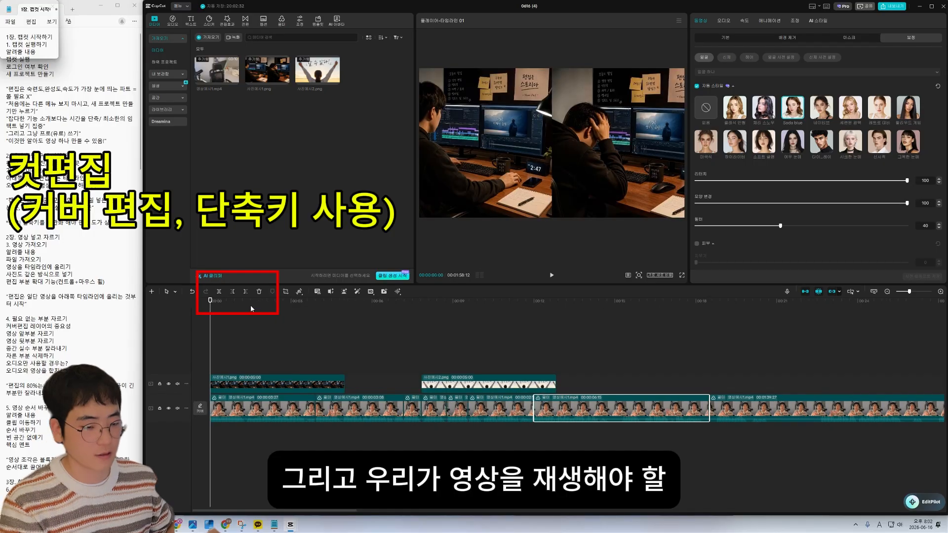
# - Play the timeline from the beginning for a few seconds and pause it
pyautogui.click(551, 275)
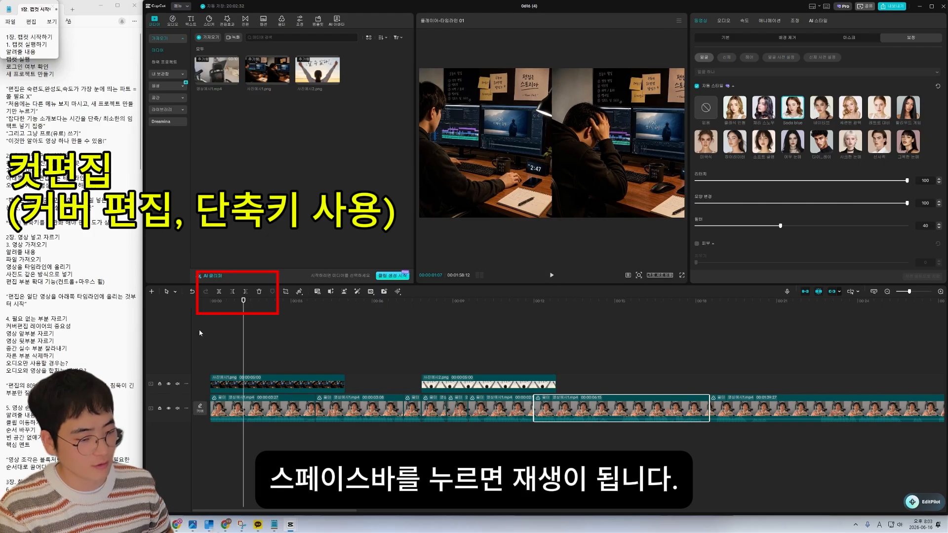
pyautogui.press('space')
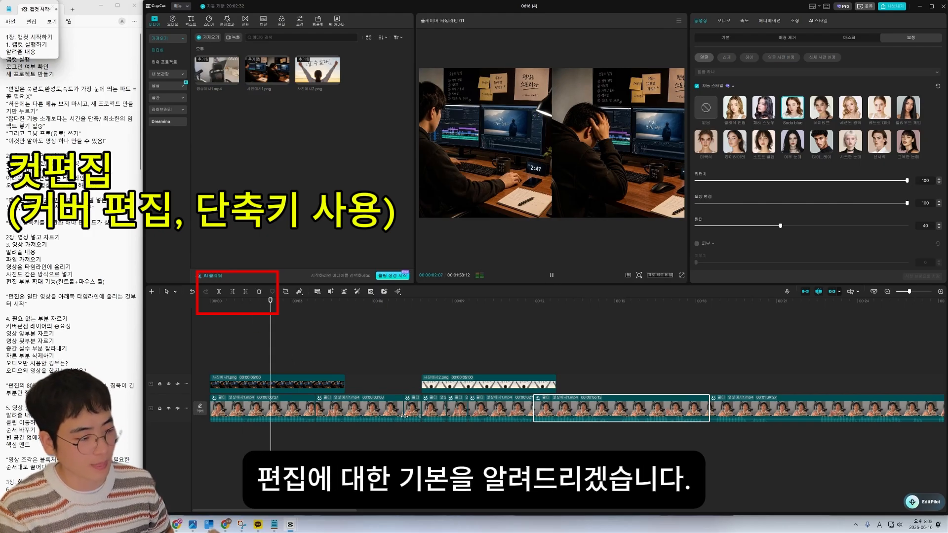
pyautogui.press('space')
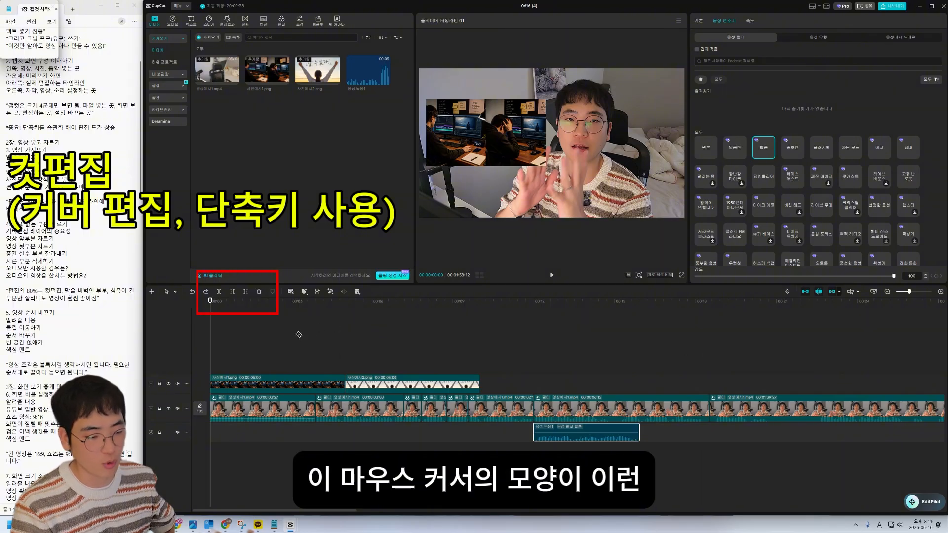
# - Try the Split and leftward selection tools on the timeline, return to the Select tool, and place the playhead at about 4 seconds
pyautogui.press('b')
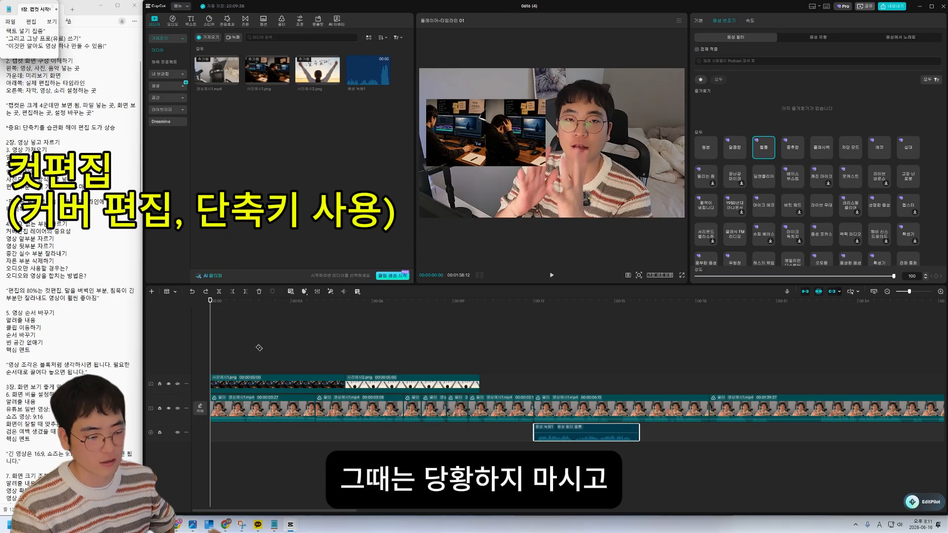
pyautogui.click(176, 293)
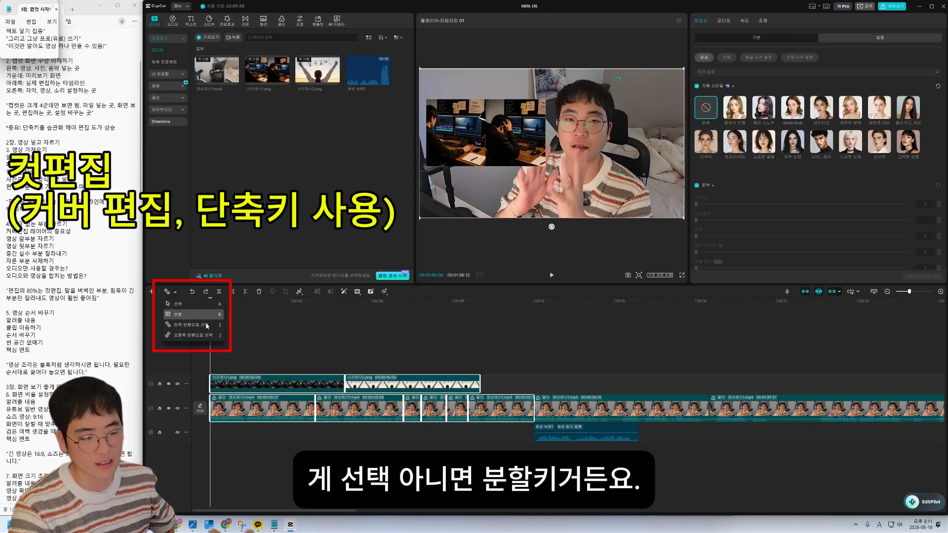
pyautogui.click(267, 333)
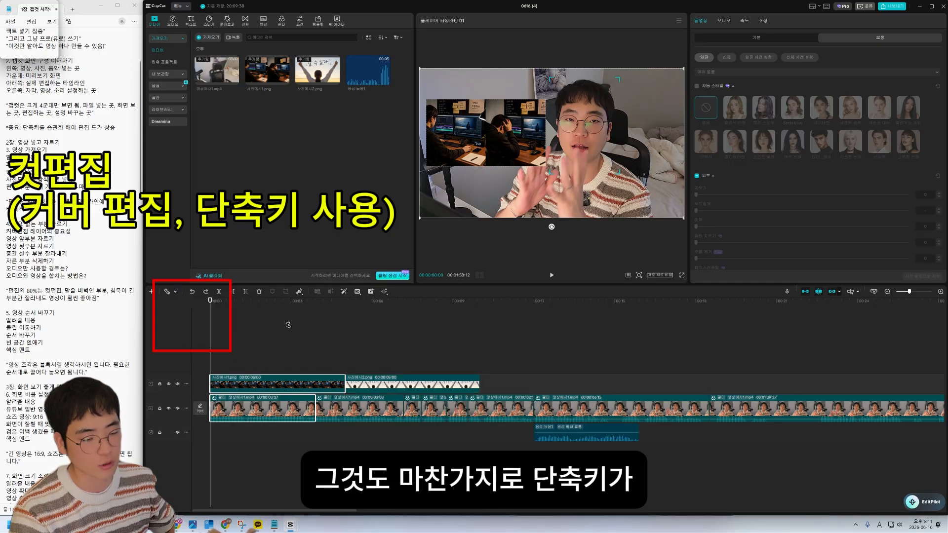
pyautogui.press('a')
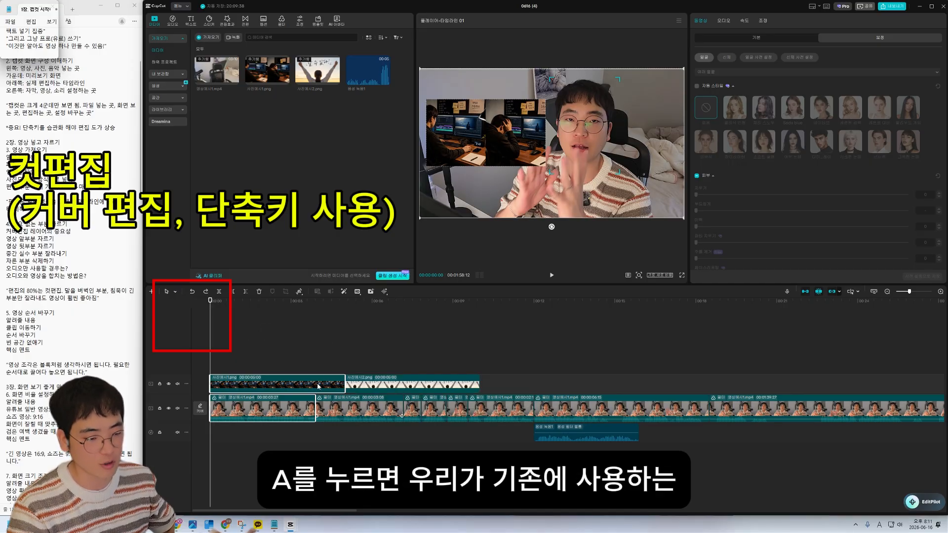
pyautogui.click(318, 337)
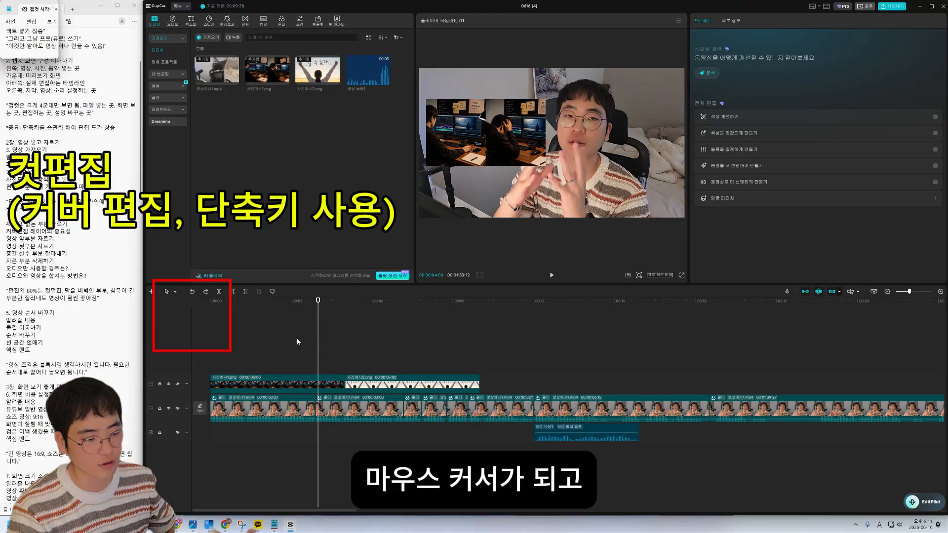
# - Split the last main-track segment at about 21 and 23 seconds with the Split tool, and return to the Select tool
pyautogui.press('b')
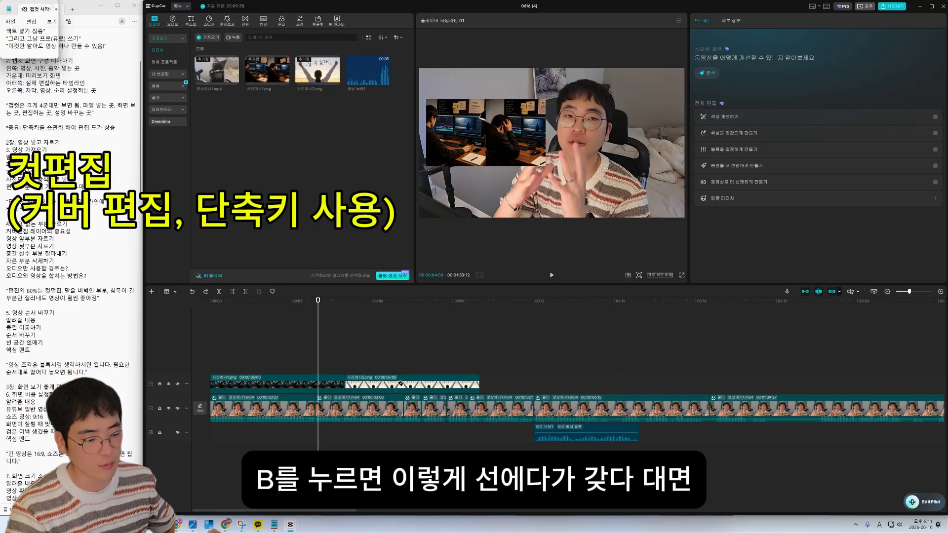
pyautogui.click(769, 408)
pyautogui.click(825, 407)
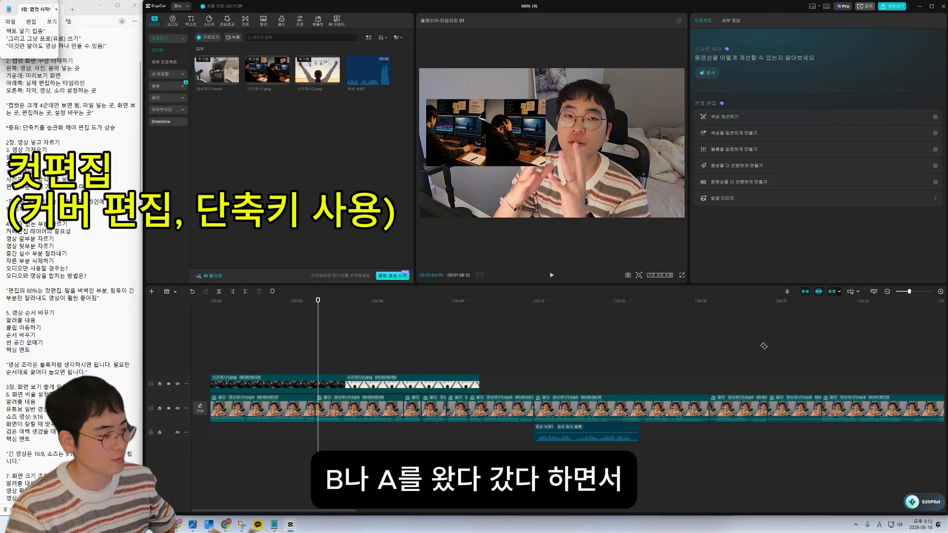
pyautogui.press('a')
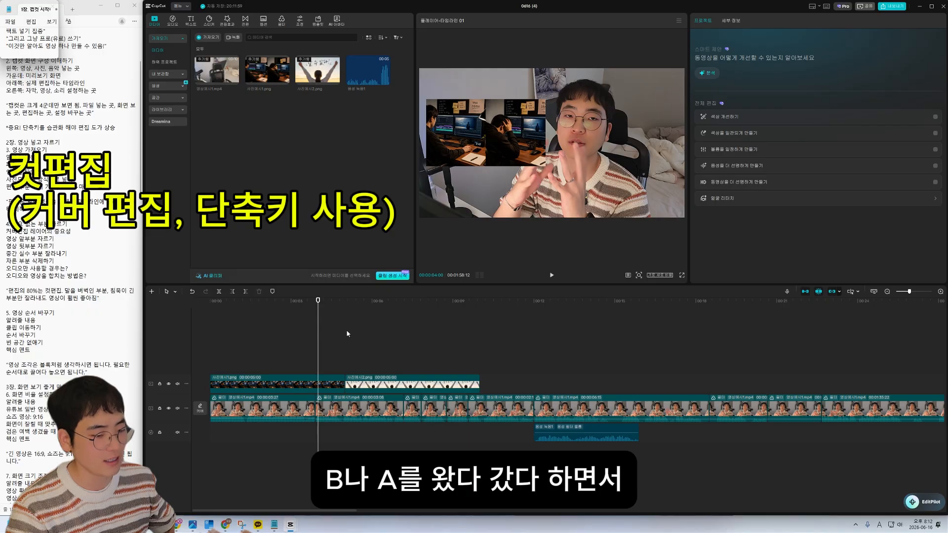
# - Alternate repeatedly between the Split and Select tools, ending on the Select tool
pyautogui.press('b')
pyautogui.press('a')
pyautogui.press('b')
pyautogui.press('a')
pyautogui.press('b')
pyautogui.press('a')
pyautogui.press('b')
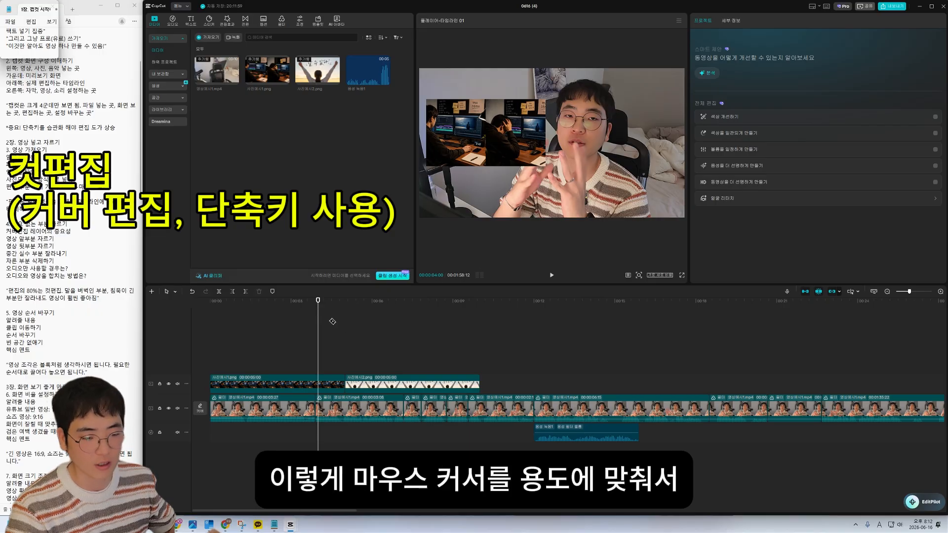
pyautogui.press('a')
pyautogui.press('b')
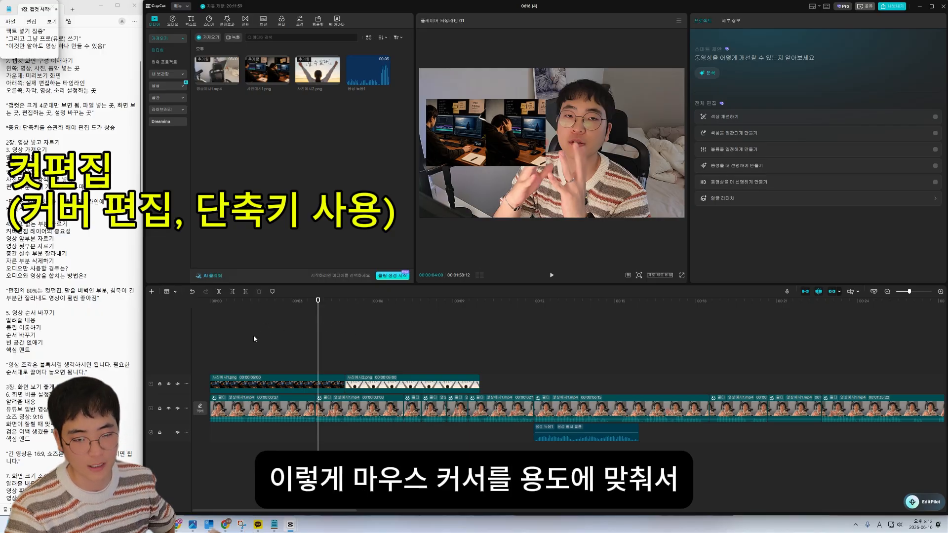
pyautogui.press('a')
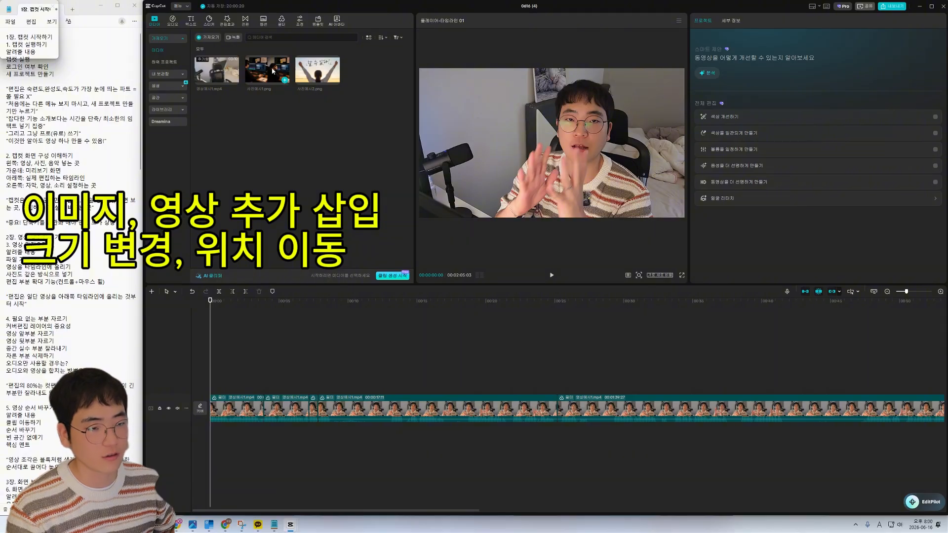
# - Add the first sample image above the main track at about 2 seconds and the second at about 12 seconds, and preview the first
pyautogui.moveTo(273, 71); pyautogui.dragTo(236, 368)
pyautogui.moveTo(317, 70); pyautogui.dragTo(368, 374)
pyautogui.click(253, 305)
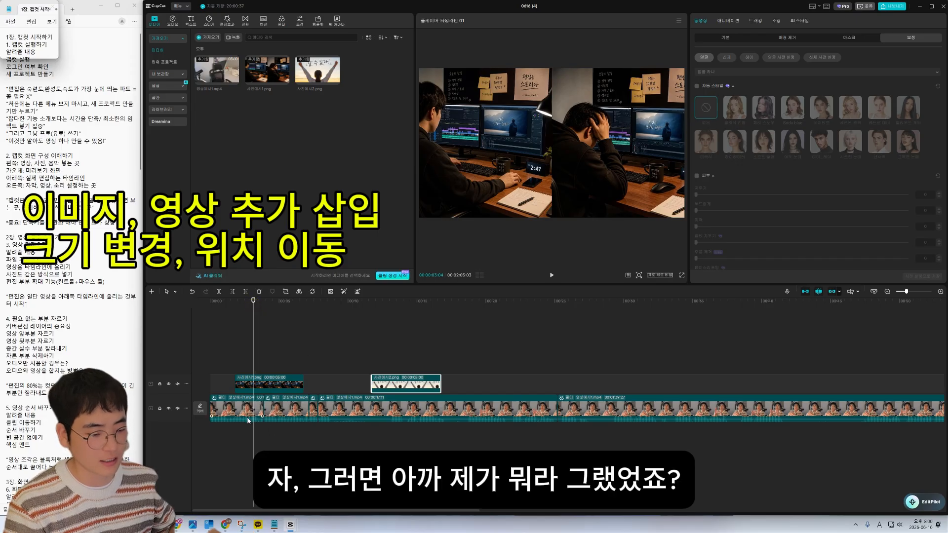
# - Stack the second sample image on a track above the first, with both starting at about 00:00:01:24
pyautogui.scroll(-3, 250, 386)
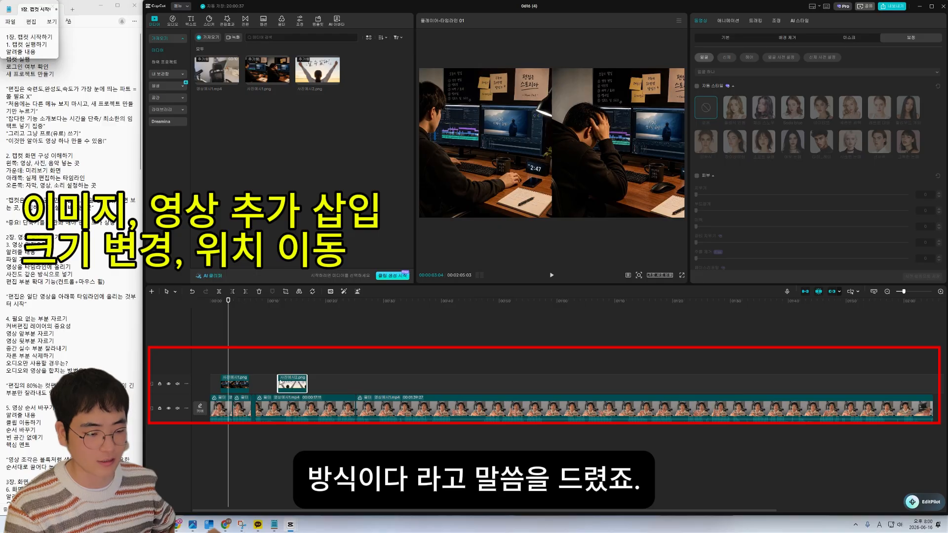
pyautogui.click(244, 301)
pyautogui.moveTo(284, 384); pyautogui.dragTo(247, 370)
pyautogui.scroll(3, 262, 344)
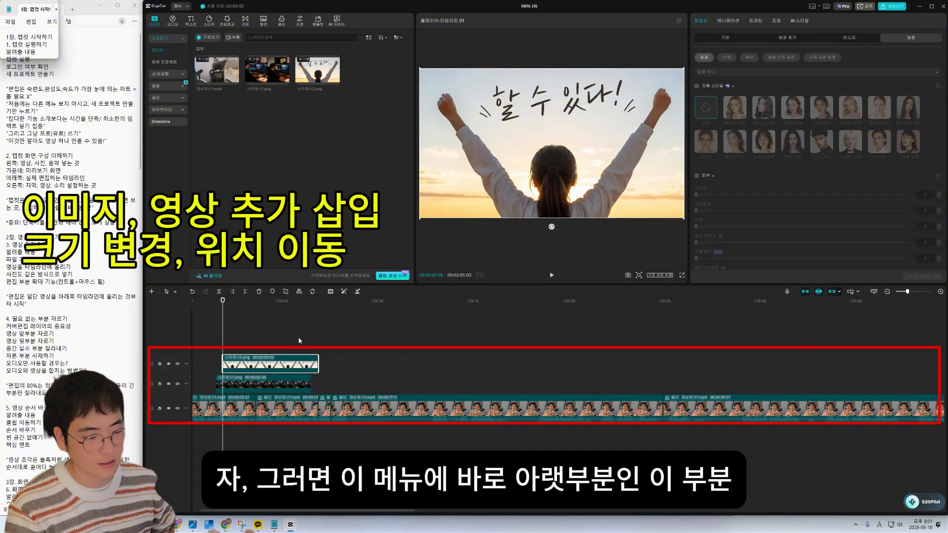
pyautogui.click(260, 383)
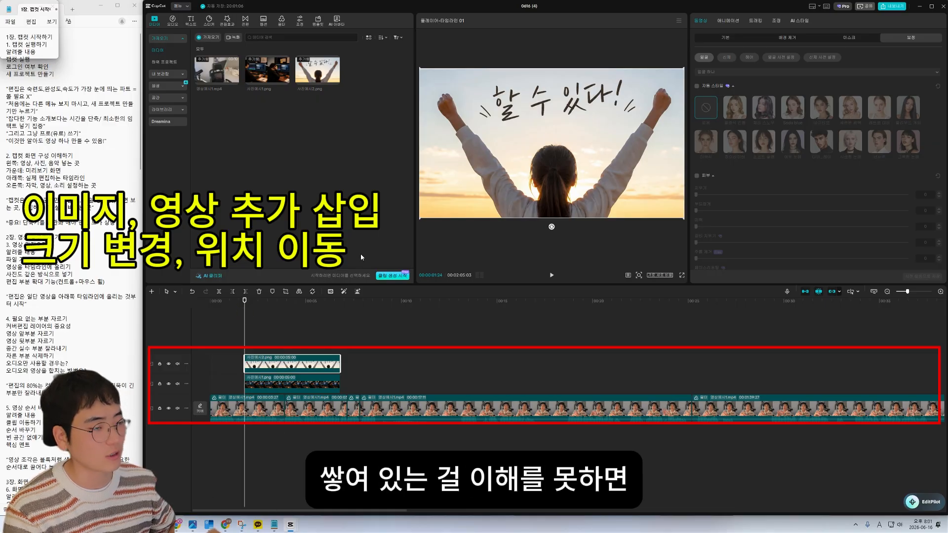
# - Preview the stacked images at about 00:00:03:12, and move the first sample image to the track above the second
pyautogui.moveTo(245, 301); pyautogui.dragTo(275, 308)
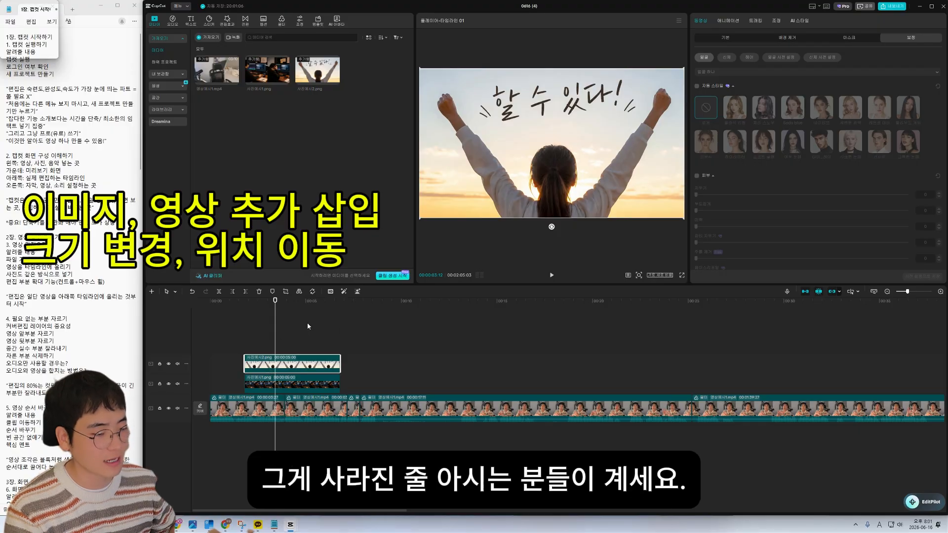
pyautogui.scroll(-3, 310, 314)
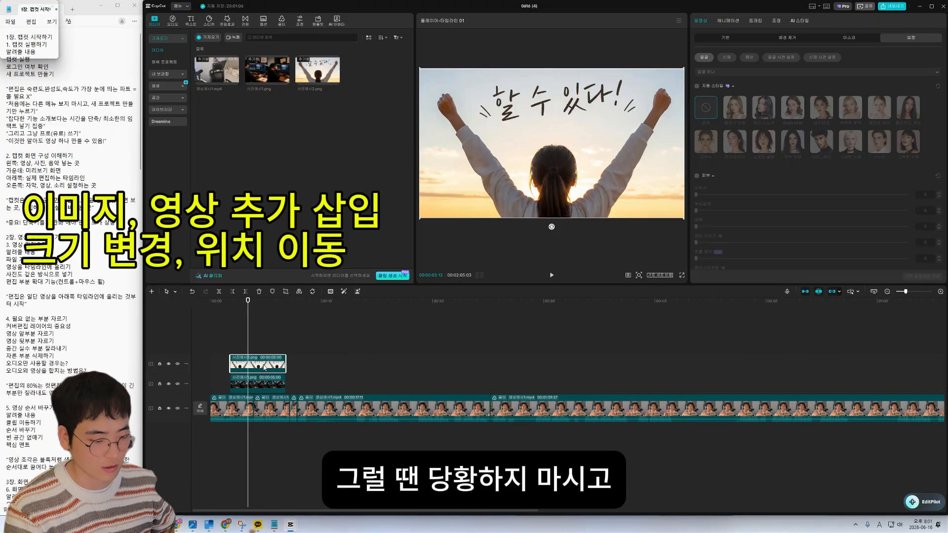
pyautogui.click(266, 391)
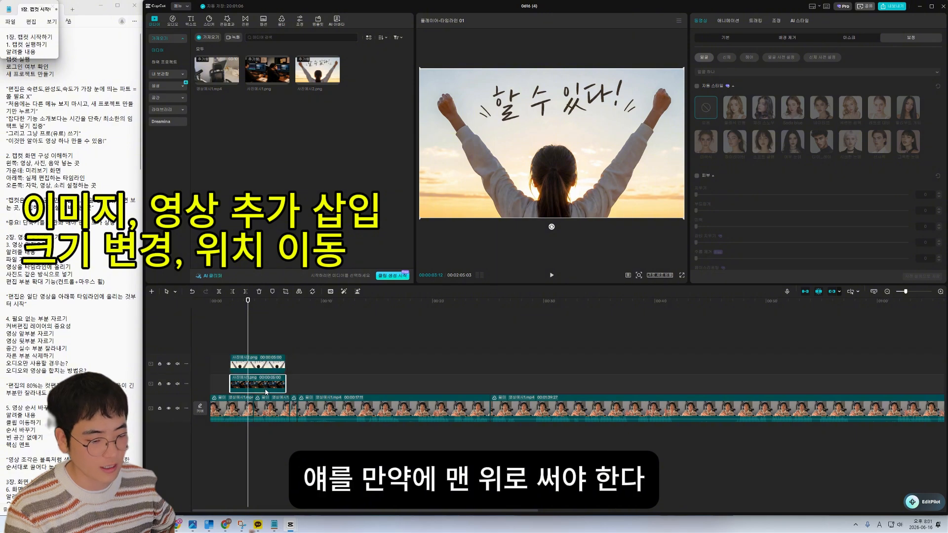
pyautogui.moveTo(263, 390); pyautogui.dragTo(264, 362)
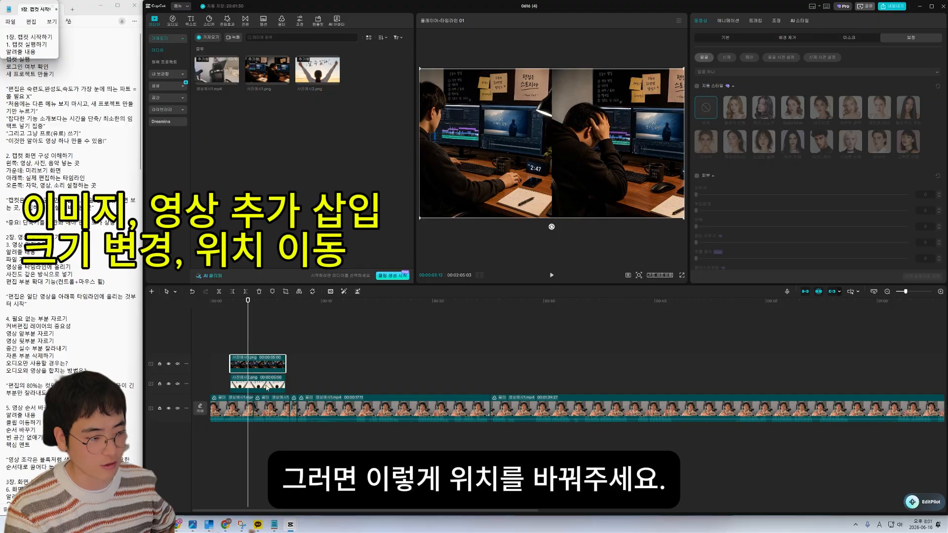
# - Shrink the first sample image to a bit under half the frame width and place it beside the speaker's face
pyautogui.keyDown('ctrl'); pyautogui.scroll(3, 247, 363); pyautogui.keyUp('ctrl')
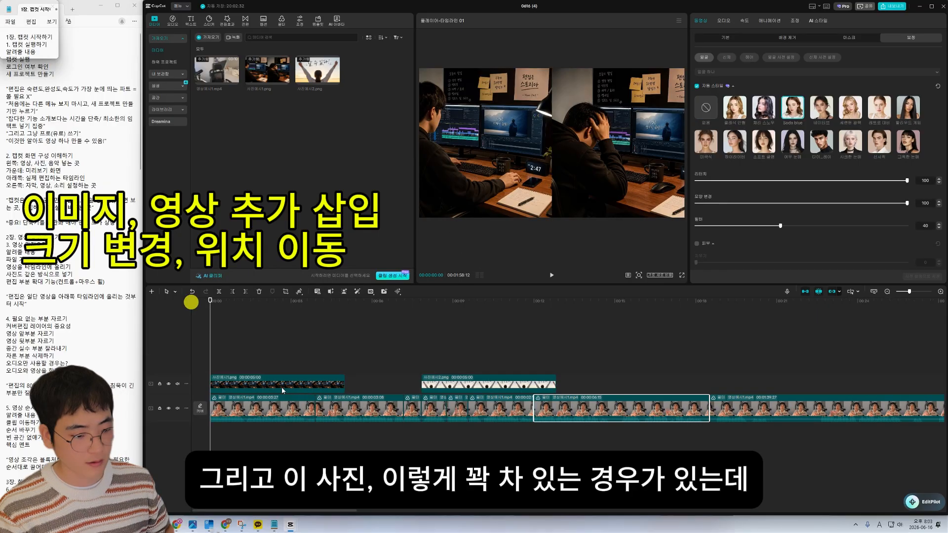
pyautogui.click(282, 385)
pyautogui.click(635, 184)
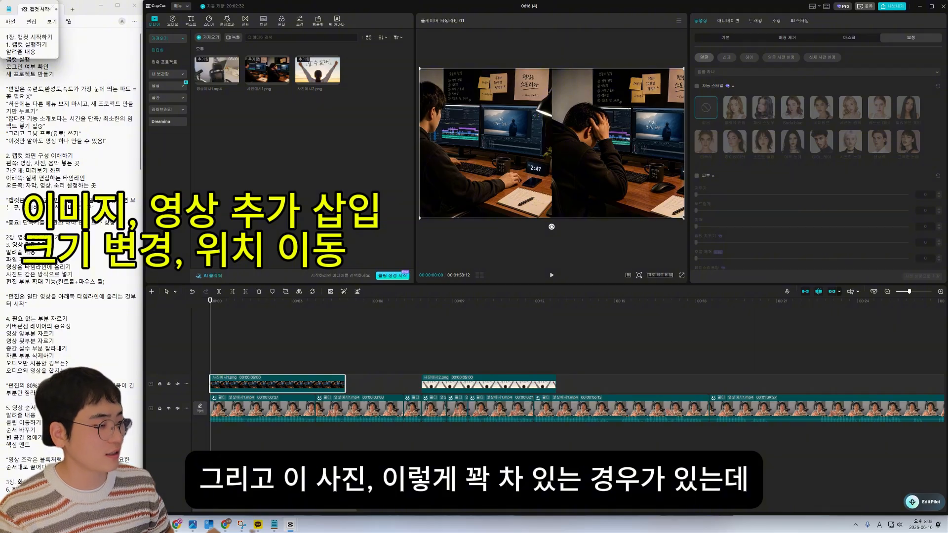
pyautogui.moveTo(684, 216)
pyautogui.mouseDown()
pyautogui.moveTo(643, 197)
pyautogui.moveTo(683, 215)
pyautogui.mouseUp()
pyautogui.click(667, 242)
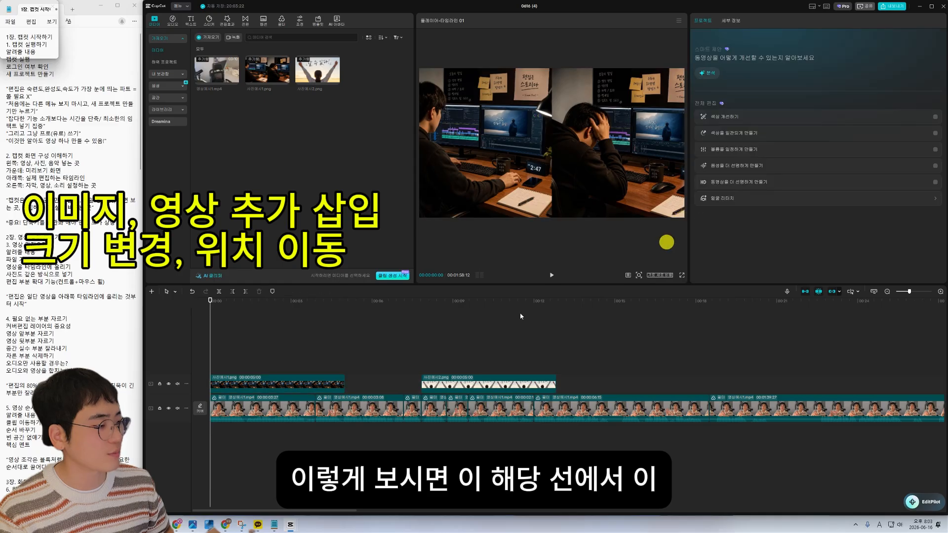
pyautogui.click(309, 379)
pyautogui.click(293, 384)
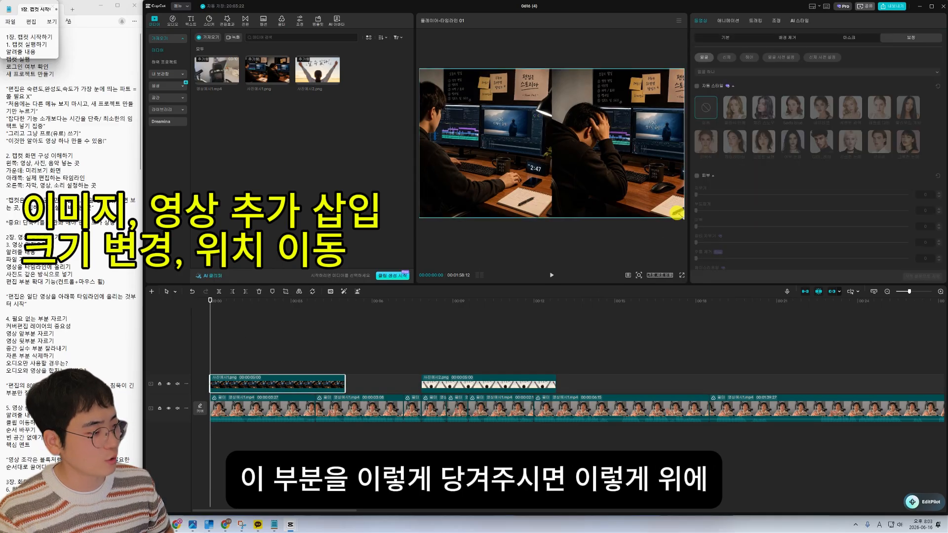
pyautogui.moveTo(684, 217); pyautogui.dragTo(519, 138)
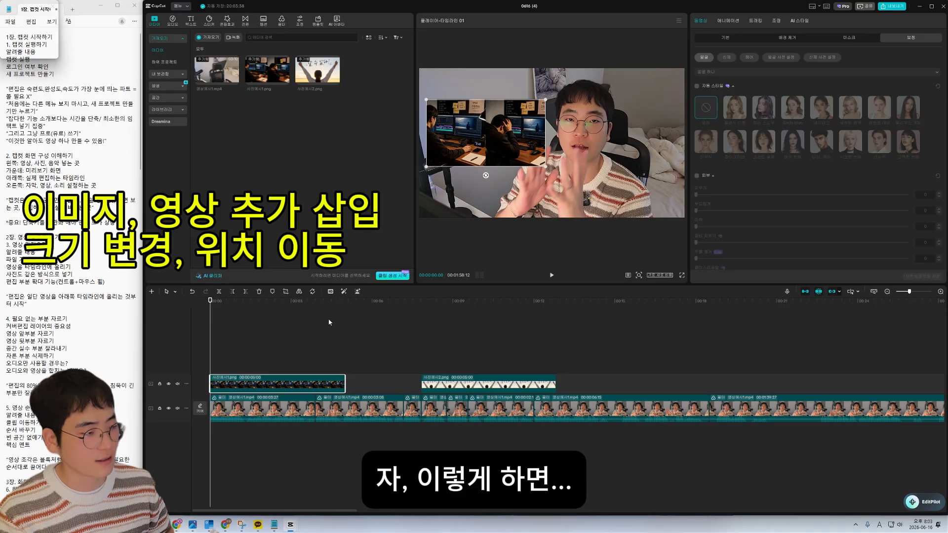
# - Move the second sample image along its overlay track so it starts directly after the first image
pyautogui.moveTo(438, 383); pyautogui.dragTo(351, 379)
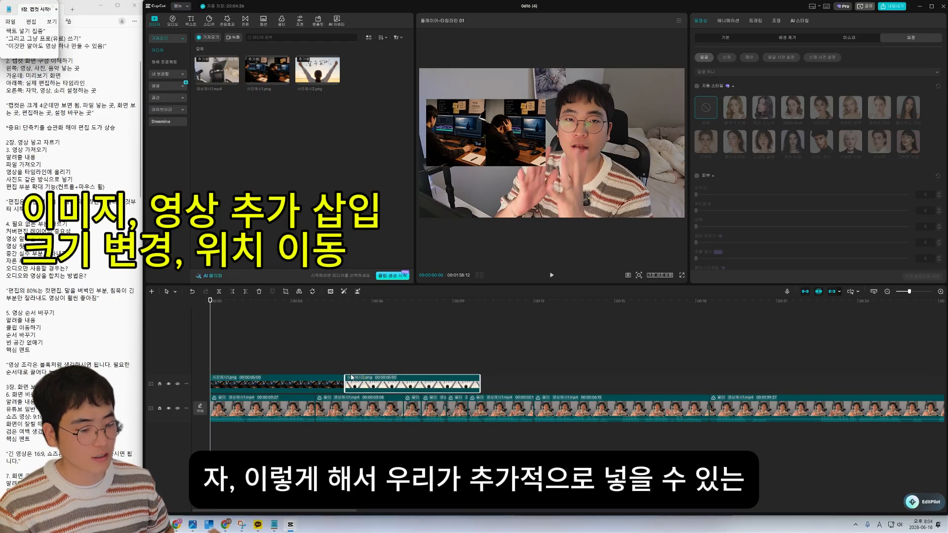
# - Shrink the second sample image to a bit under half the frame width, place it beside the speaker's face, and preview the result
pyautogui.moveTo(283, 305); pyautogui.dragTo(355, 313)
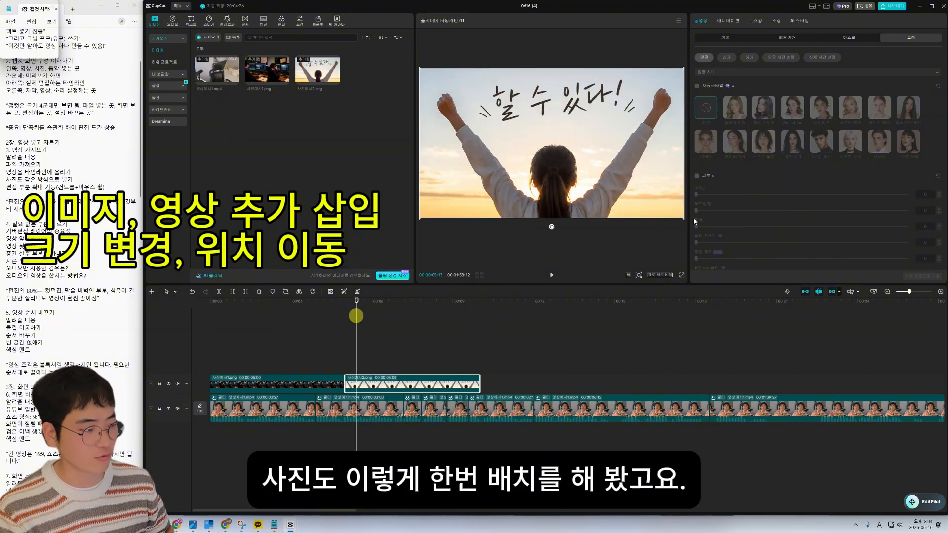
pyautogui.moveTo(684, 217); pyautogui.dragTo(528, 152)
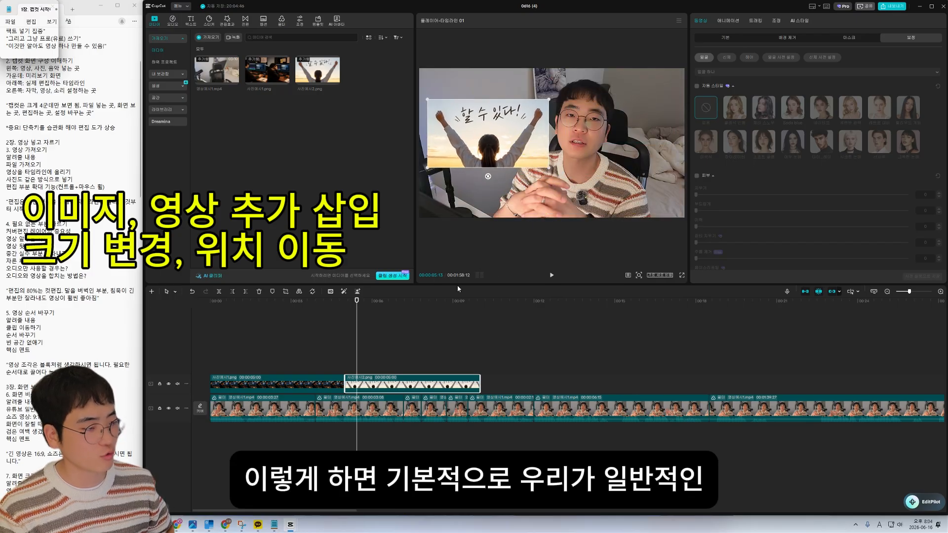
pyautogui.moveTo(282, 306); pyautogui.dragTo(425, 340)
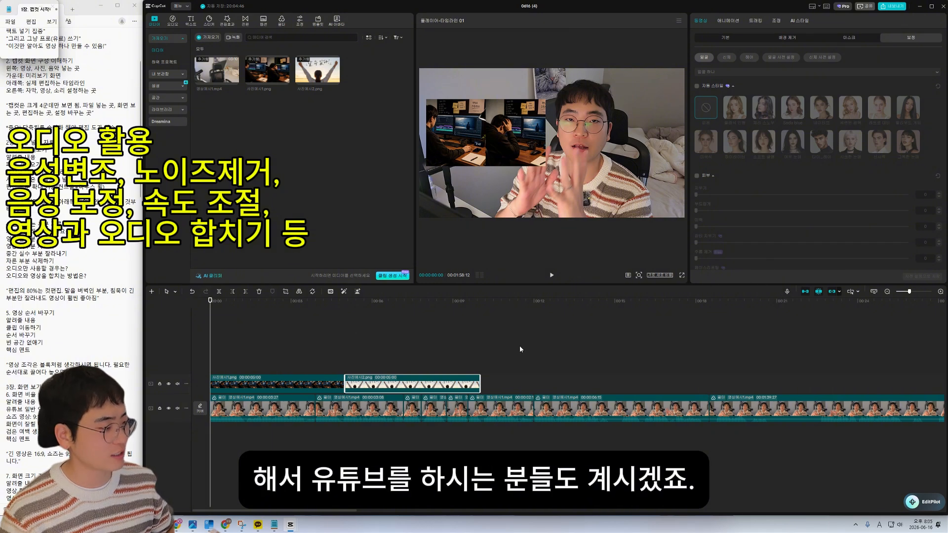
# - Record a voice-over of about 5 seconds from the project start, close the recorder, and return the playhead to the start
pyautogui.moveTo(258, 301); pyautogui.dragTo(228, 343)
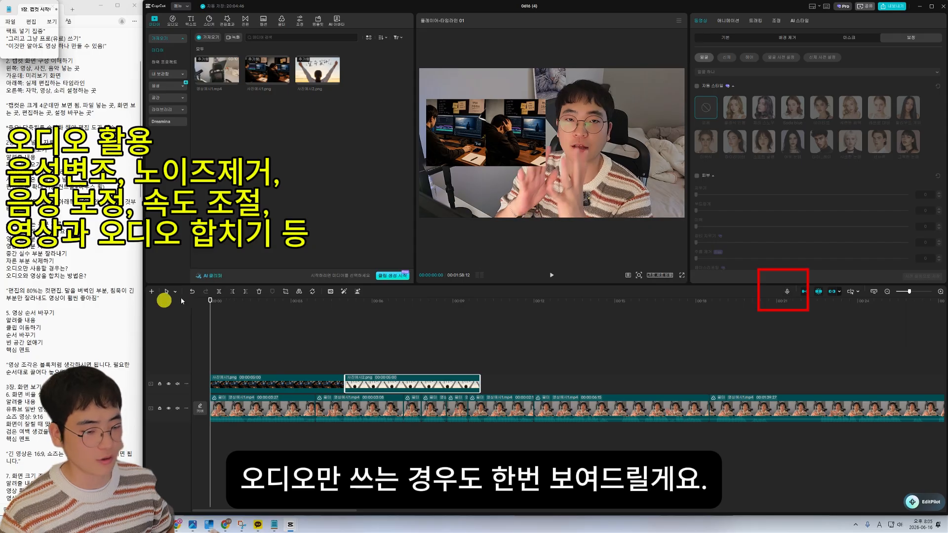
pyautogui.click(787, 291)
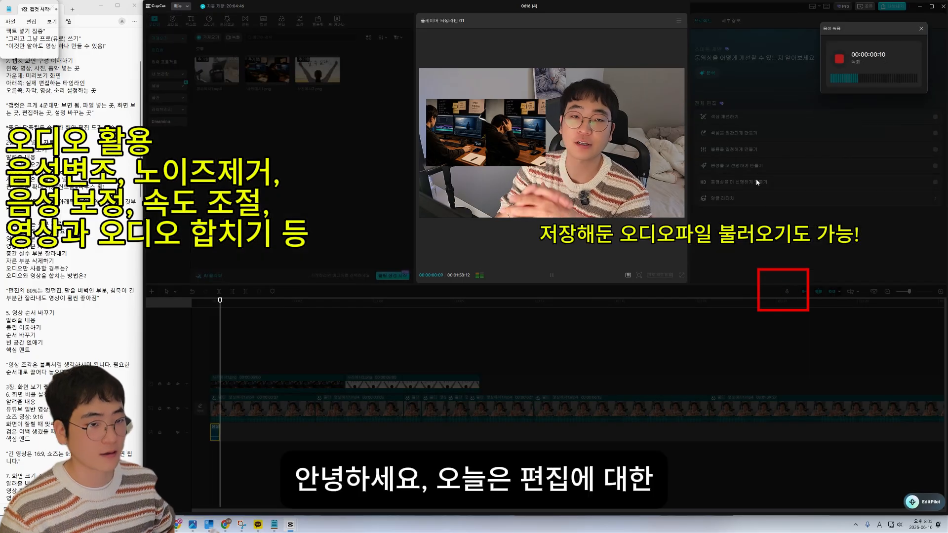
pyautogui.click(840, 59)
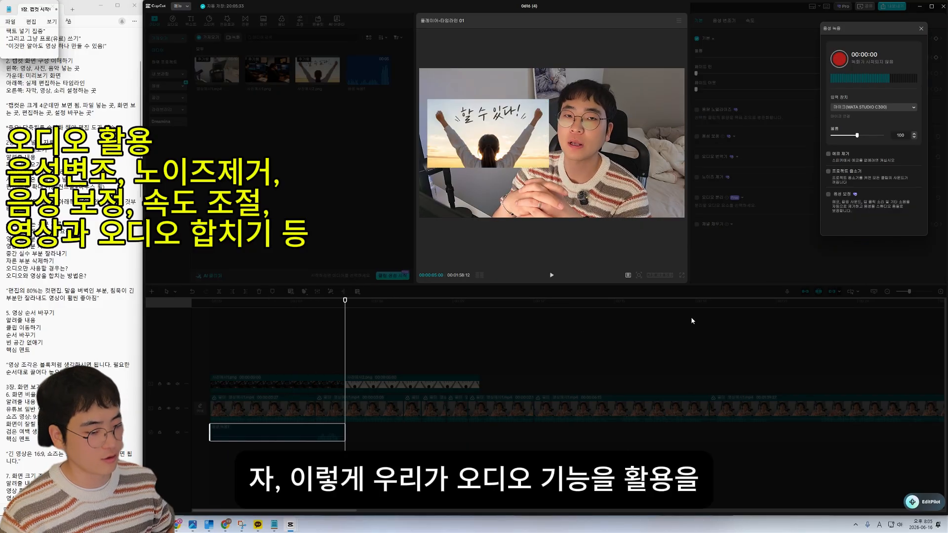
pyautogui.click(922, 30)
pyautogui.moveTo(304, 301); pyautogui.dragTo(184, 327)
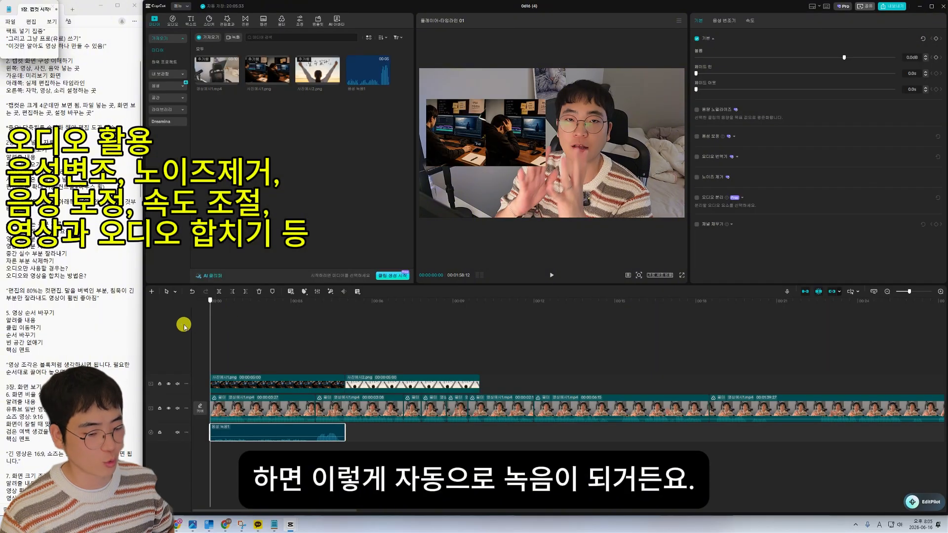
# - Try a speed of 1.70x on the recorded voice clip, and set its speed back to 1.00x
pyautogui.click(315, 433)
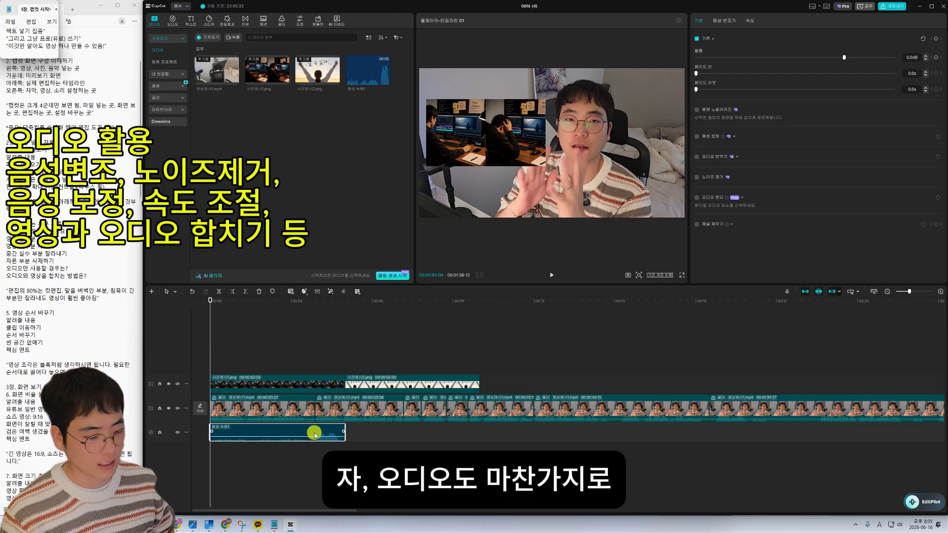
pyautogui.click(370, 434)
pyautogui.click(312, 430)
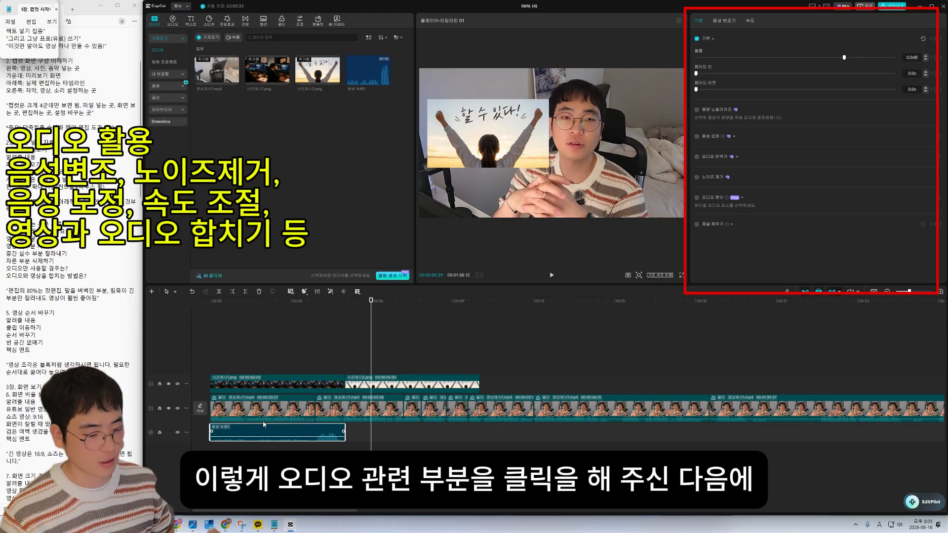
pyautogui.click(267, 437)
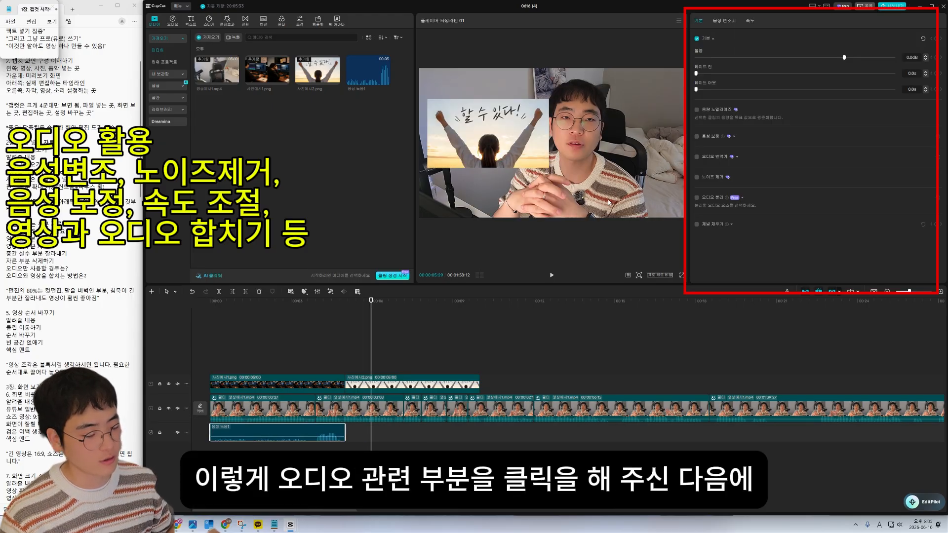
pyautogui.click(320, 300)
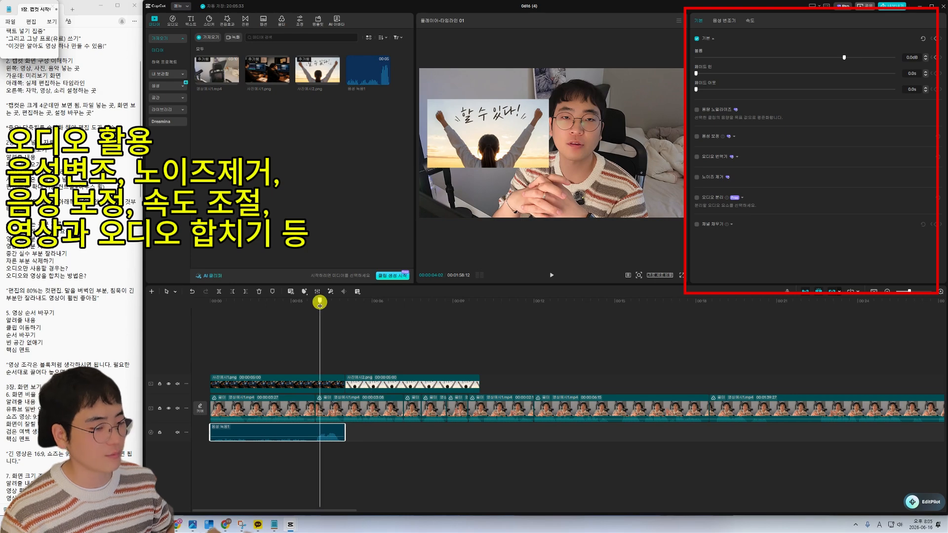
pyautogui.click(722, 21)
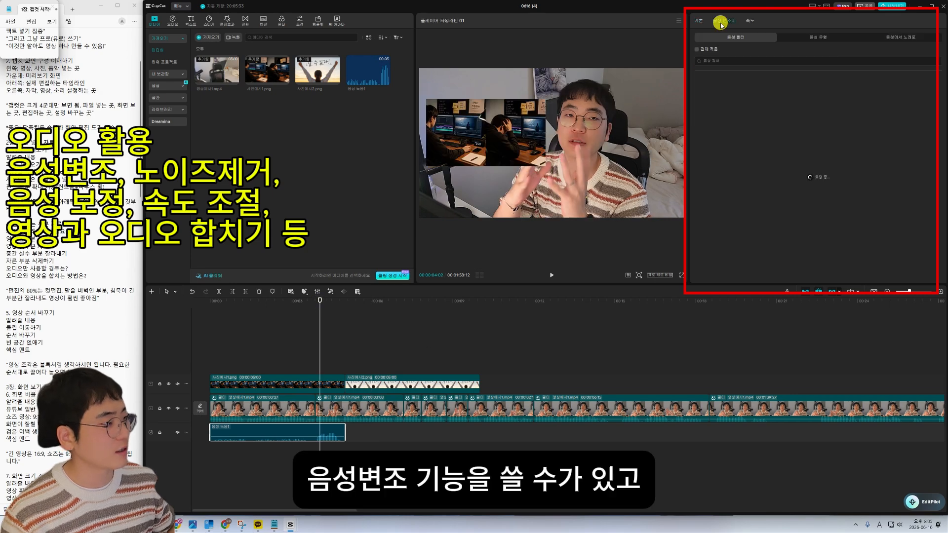
pyautogui.click(750, 22)
pyautogui.moveTo(774, 52)
pyautogui.mouseDown()
pyautogui.moveTo(800, 48)
pyautogui.moveTo(713, 62)
pyautogui.moveTo(767, 59)
pyautogui.mouseUp()
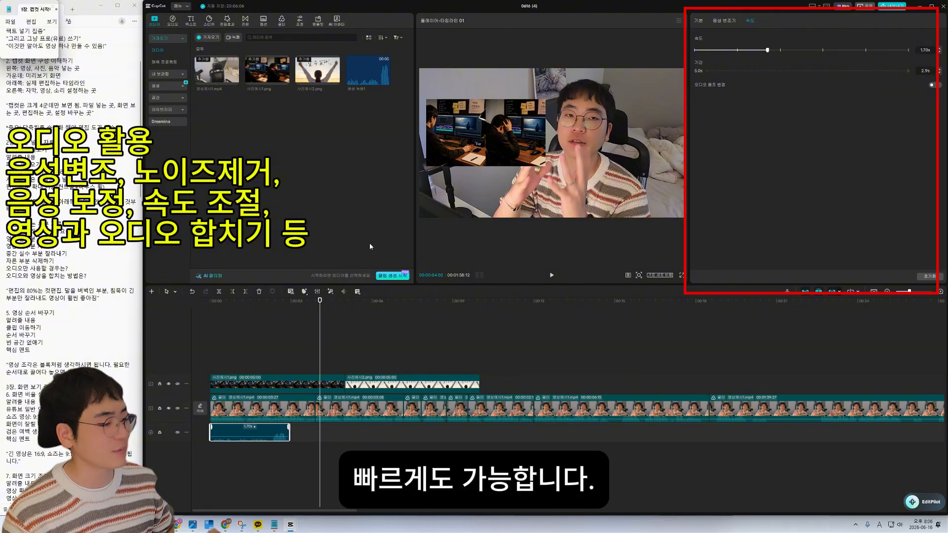
pyautogui.click(739, 51)
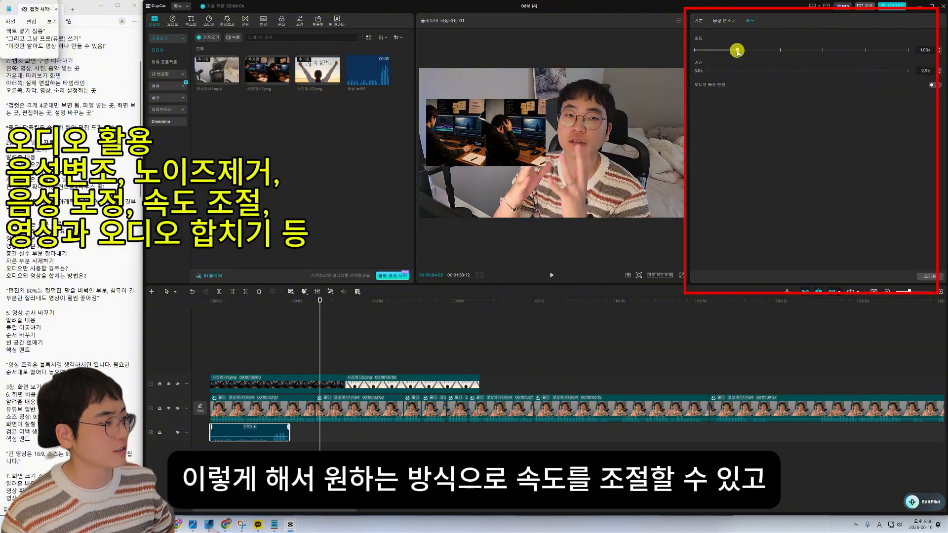
# - Play the original voice recording from the project start, and apply the 헬륨 (helium) voice filter to it
pyautogui.click(734, 21)
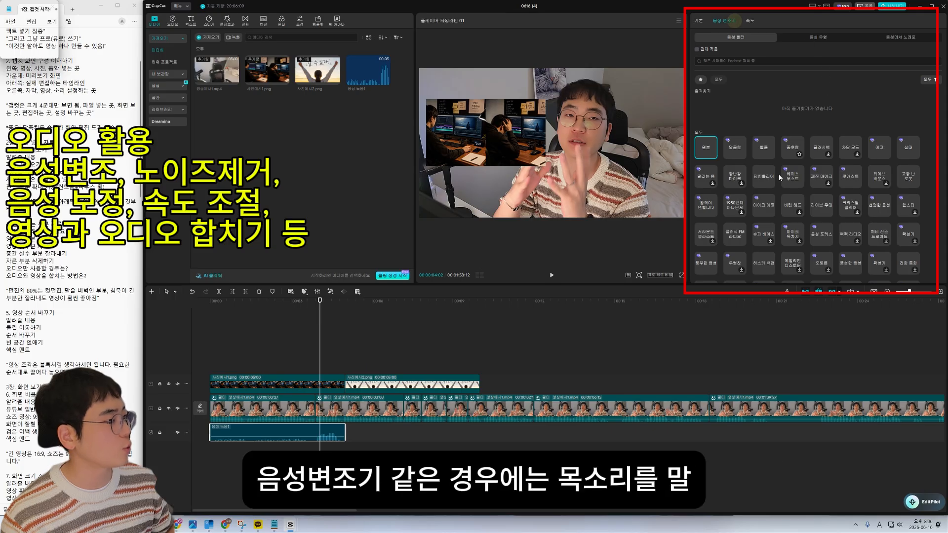
pyautogui.click(294, 419)
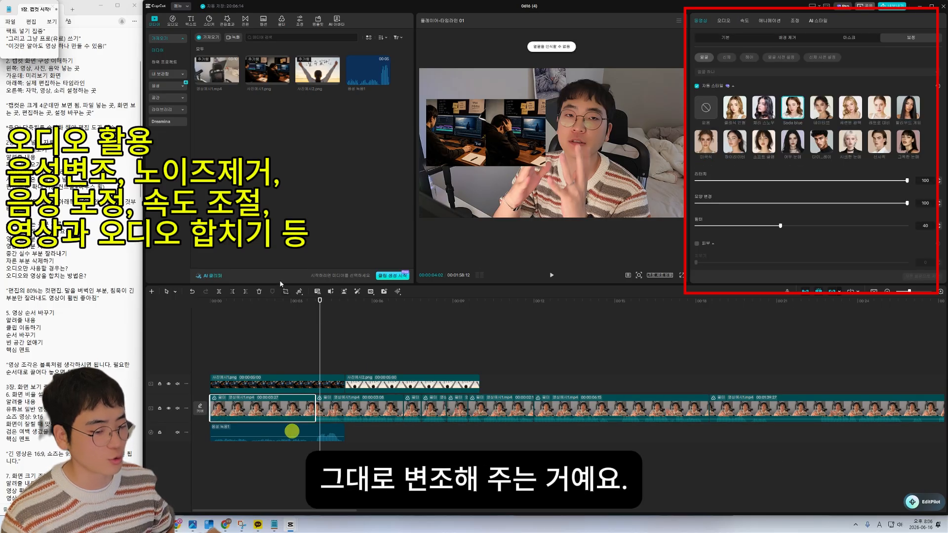
pyautogui.click(231, 304)
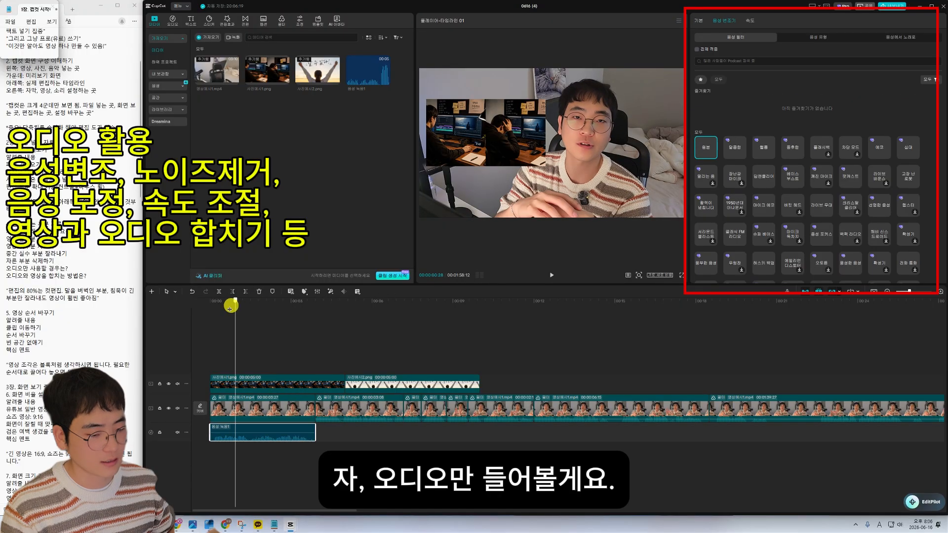
pyautogui.click(189, 305)
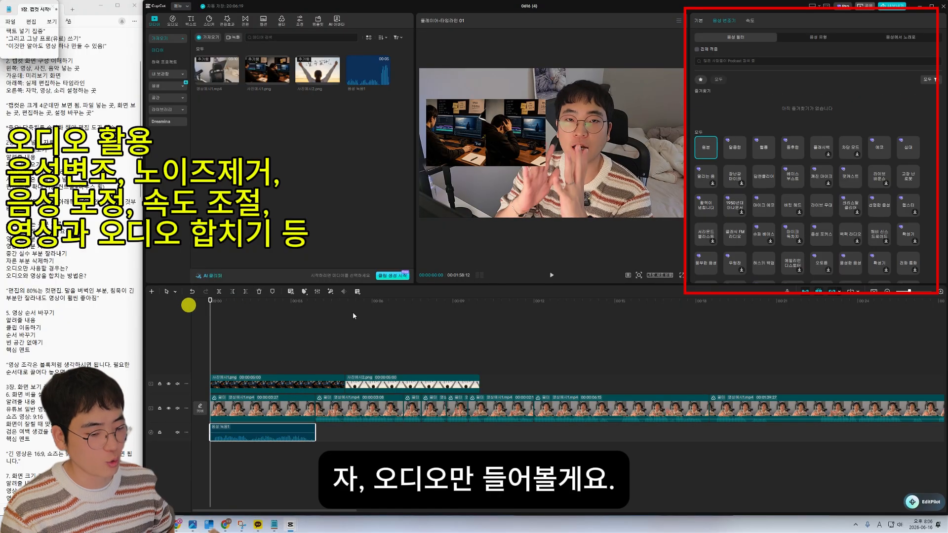
pyautogui.press('space')
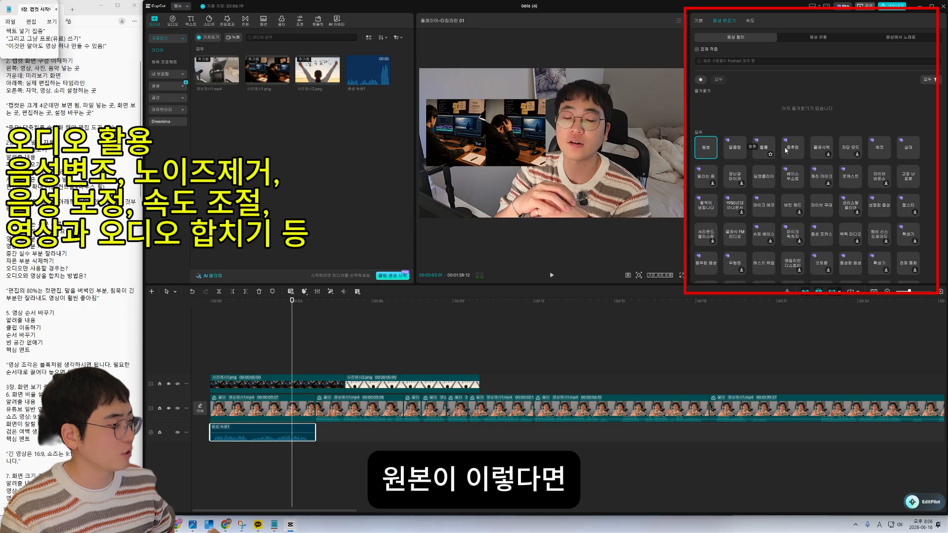
pyautogui.click(771, 143)
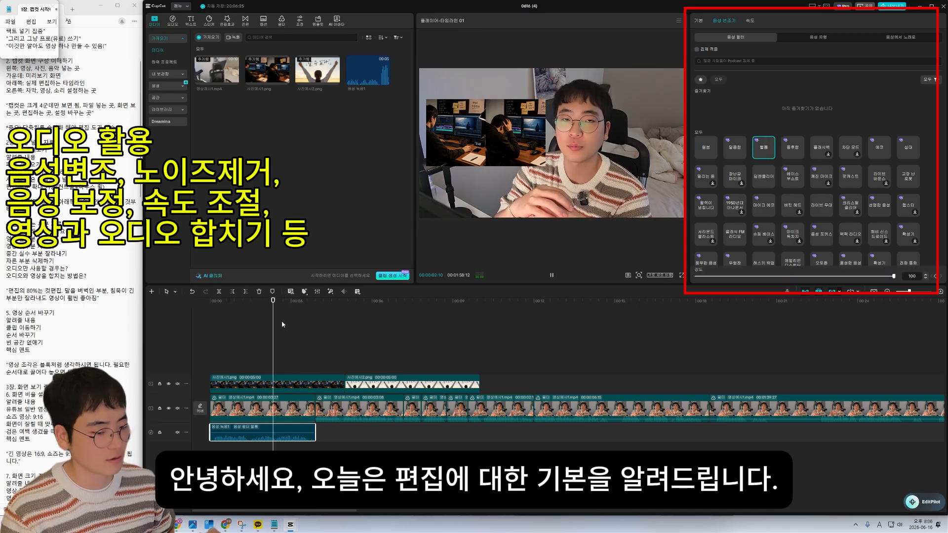
# - Turn on noise reduction (노이즈 제거) for the first main-track video clip, and open its voice changer options
pyautogui.click(520, 209)
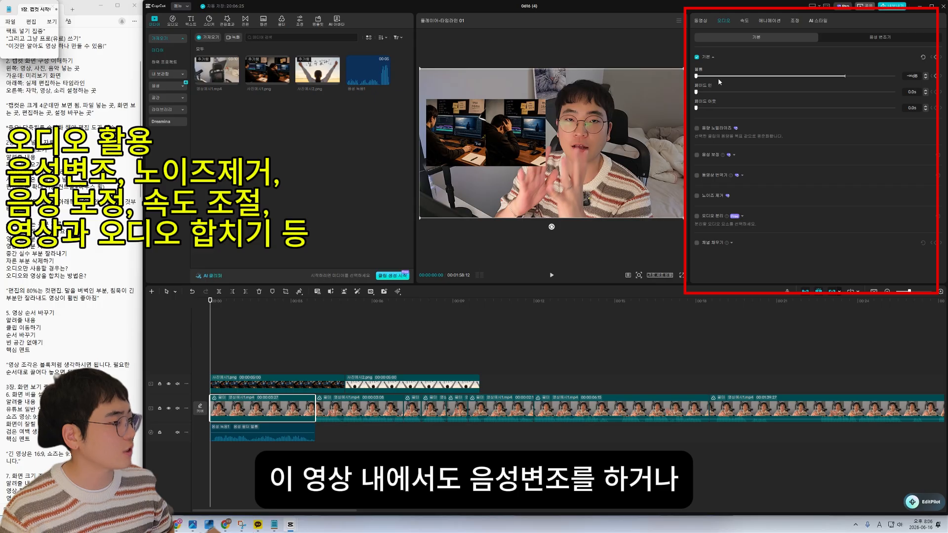
pyautogui.click(697, 196)
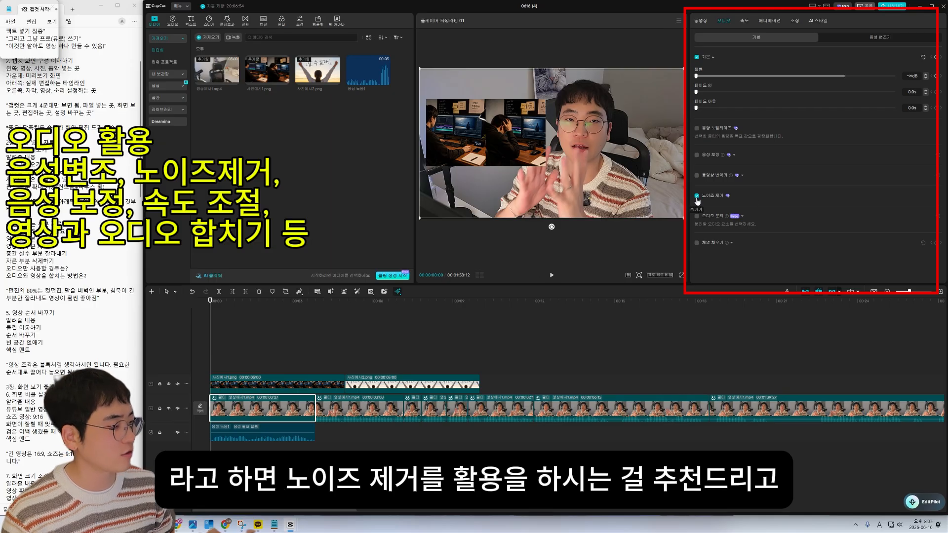
pyautogui.click(877, 37)
# - Move the voice recording along its audio track to start with the main-track clip at about 00:00:12:00
pyautogui.moveTo(446, 432); pyautogui.dragTo(586, 432)
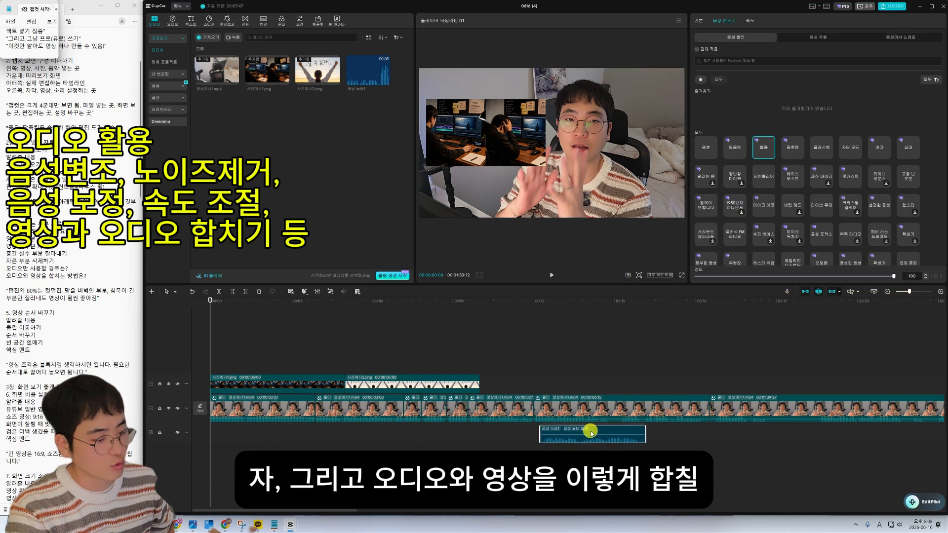
pyautogui.click(555, 306)
pyautogui.moveTo(556, 308); pyautogui.dragTo(534, 300)
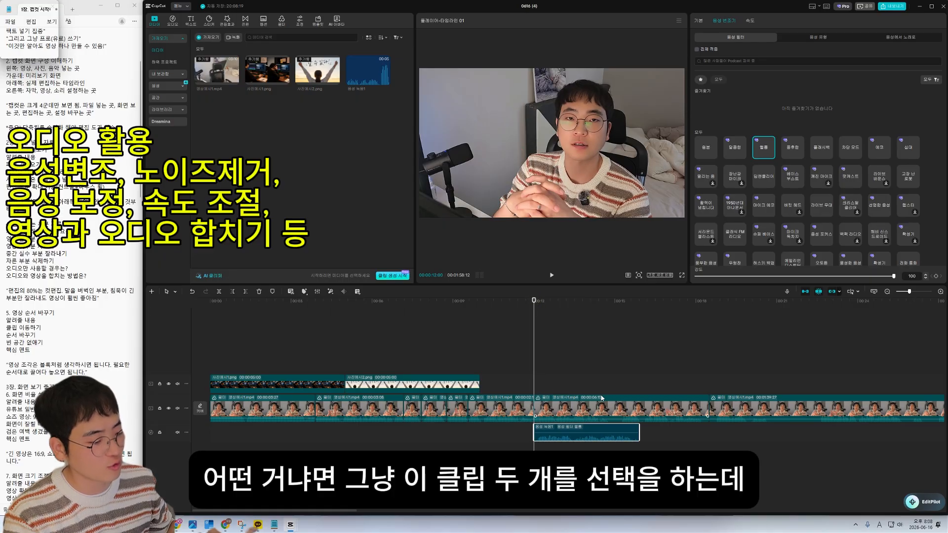
# - Combine the video clip at about 00:00:12:00 and the voice recording beneath it into a compound clip, and preview it
pyautogui.moveTo(590, 368); pyautogui.dragTo(637, 447)
pyautogui.click(627, 380)
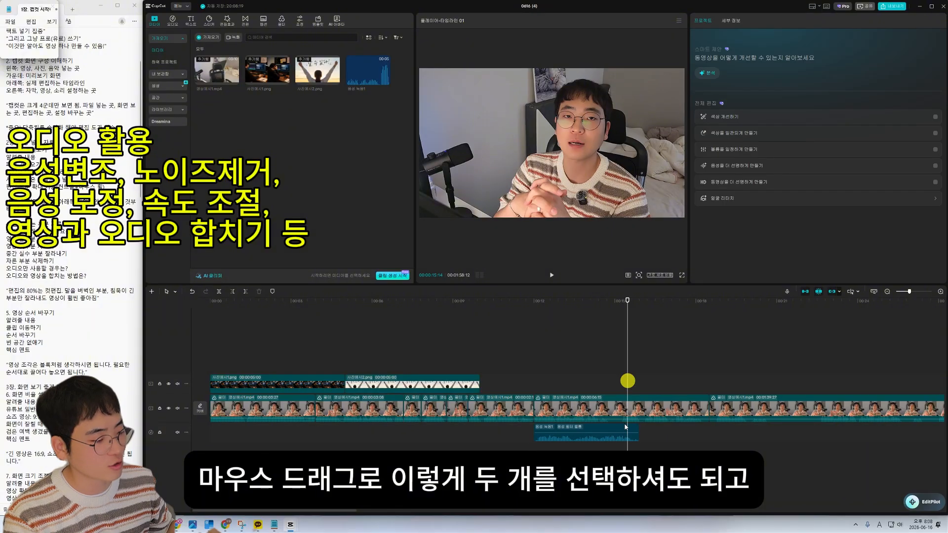
pyautogui.click(595, 409)
pyautogui.keyDown('ctrl'); pyautogui.click(591, 430); pyautogui.keyUp('ctrl')
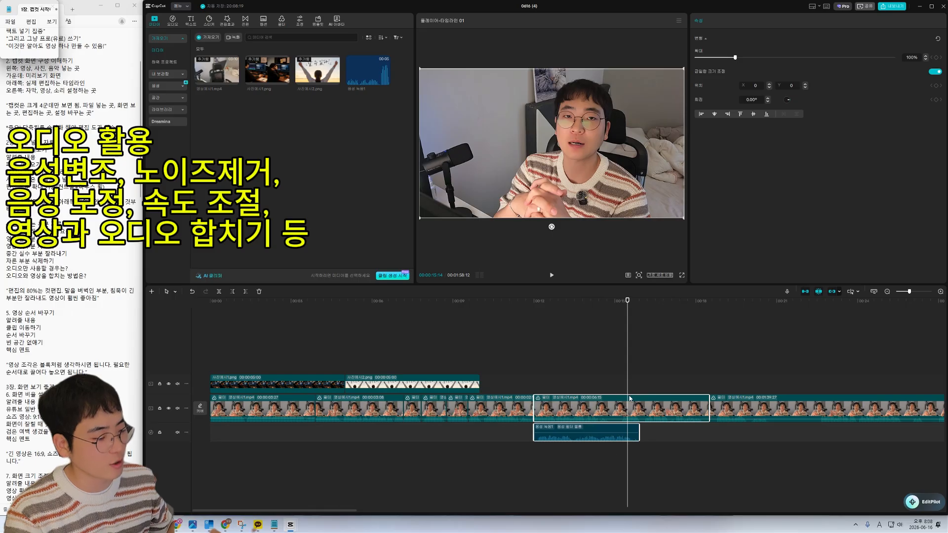
pyautogui.rightClick(604, 406)
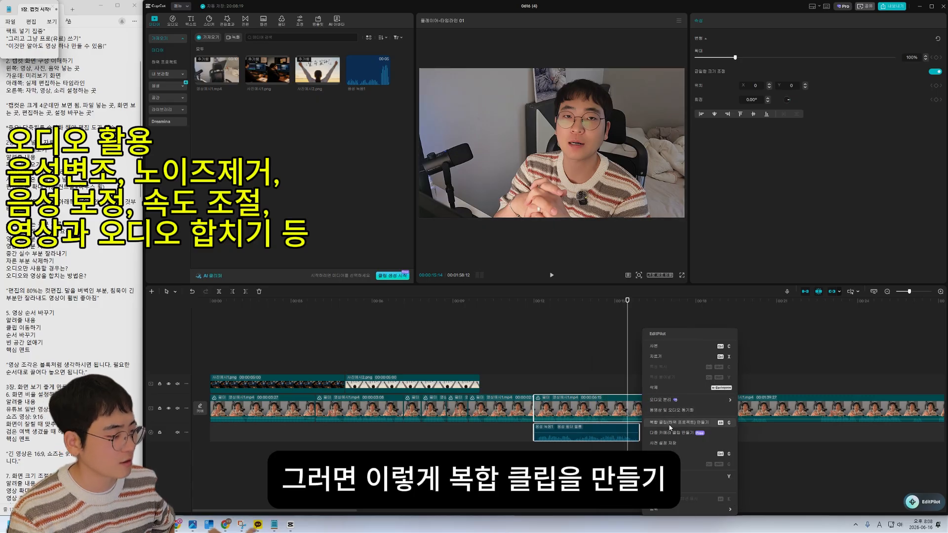
pyautogui.click(694, 424)
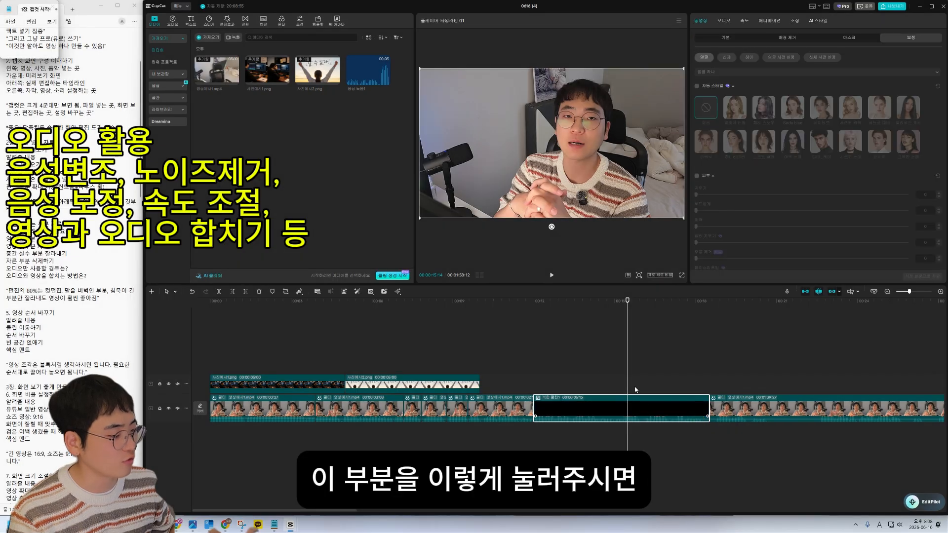
pyautogui.moveTo(579, 300); pyautogui.dragTo(637, 309)
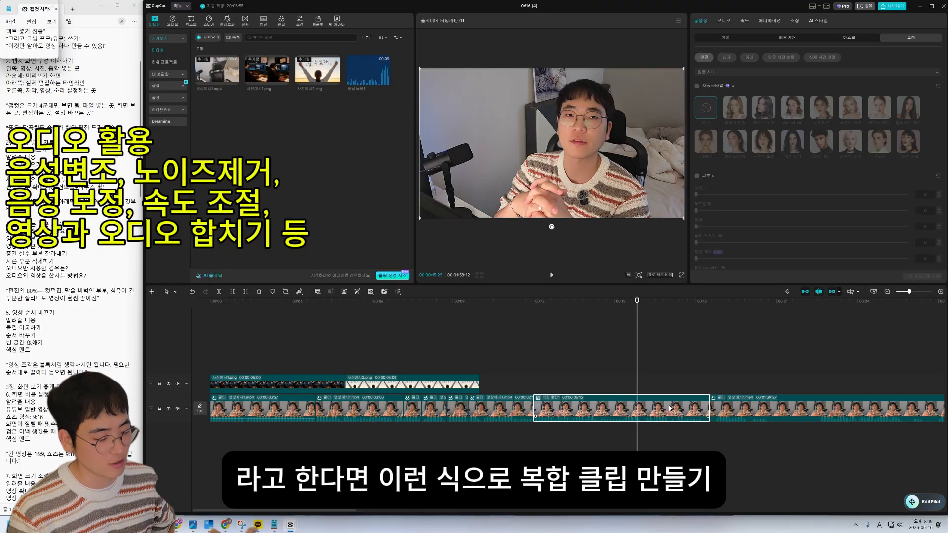
# - Dissolve the compound clip back into separate video and audio clips, and move the playhead to about 00:00:05:00
pyautogui.rightClick(599, 408)
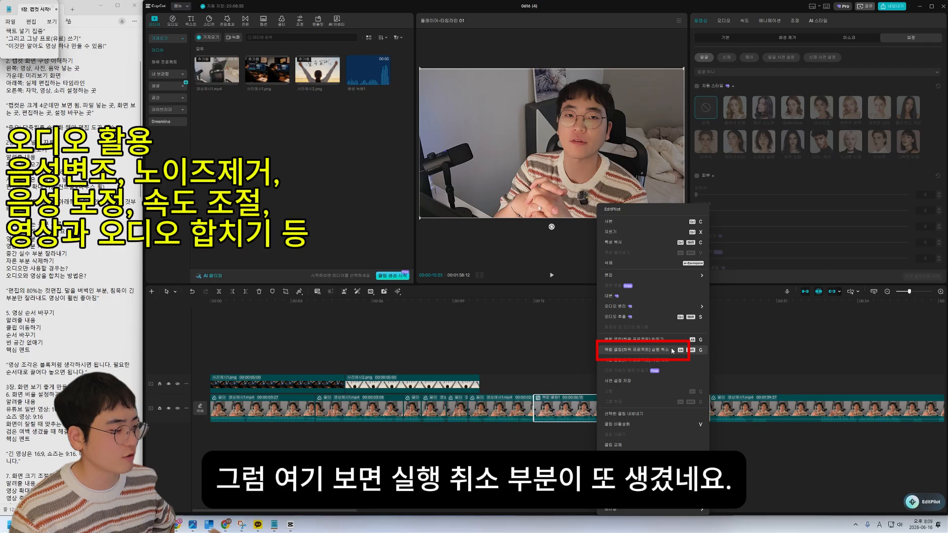
pyautogui.click(656, 350)
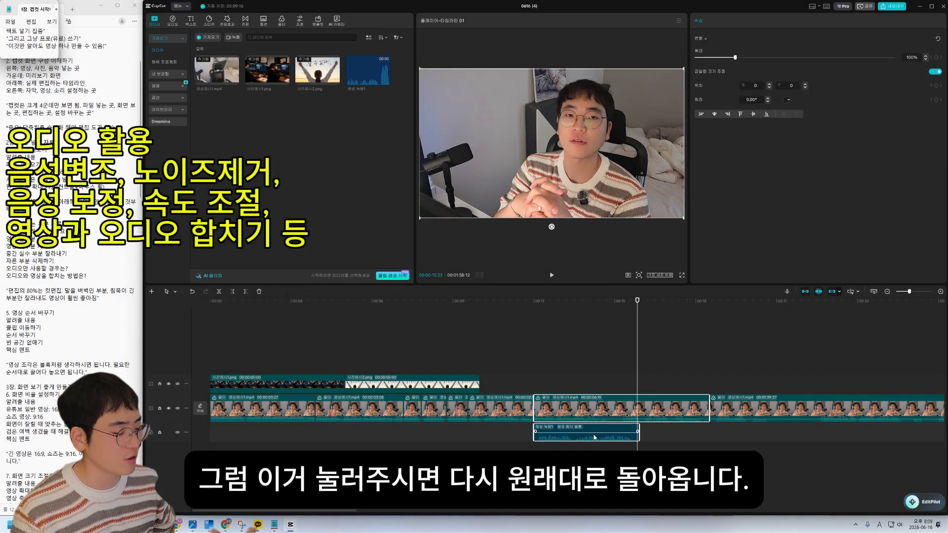
pyautogui.click(344, 301)
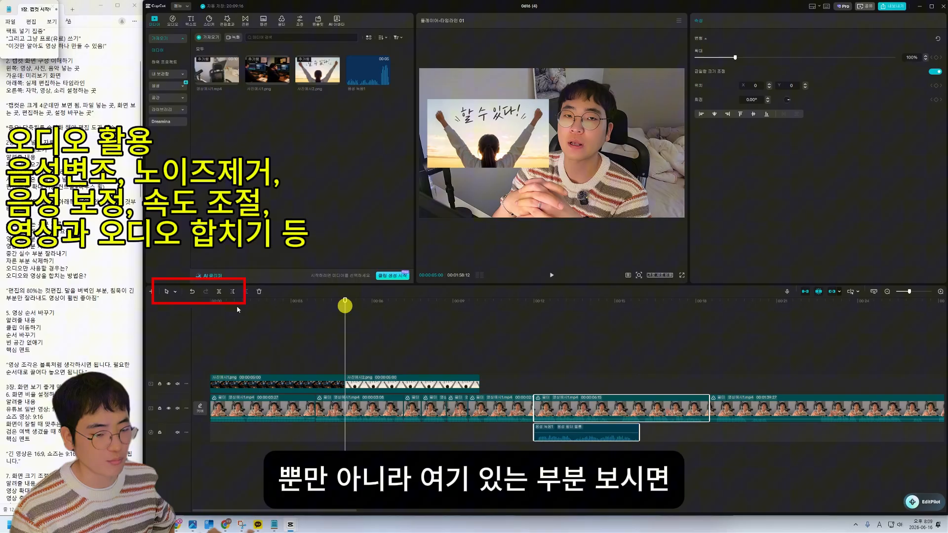
# - Undo the last two timeline edits: the compound clip's dissolution and its creation
pyautogui.click(192, 291)
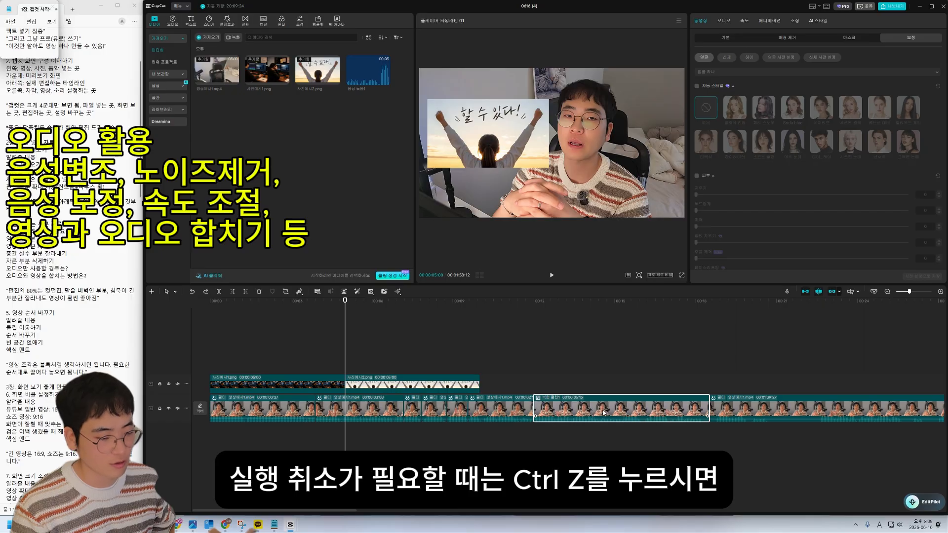
pyautogui.hotkey('ctrl', 'z')
pyautogui.click(614, 302)
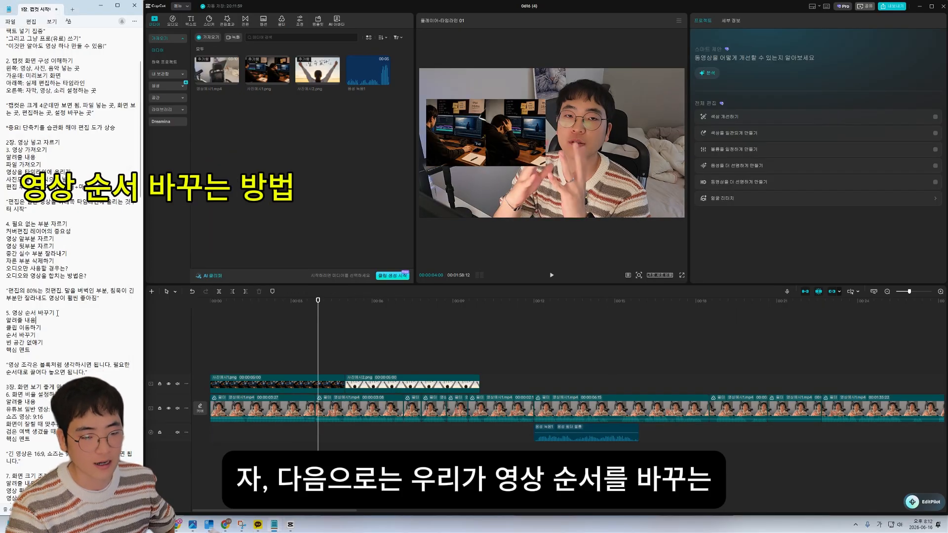
# - Highlight the heading "5. 영상 순서 바꾸기" in the script notes
pyautogui.moveTo(57, 312); pyautogui.dragTo(5, 315)
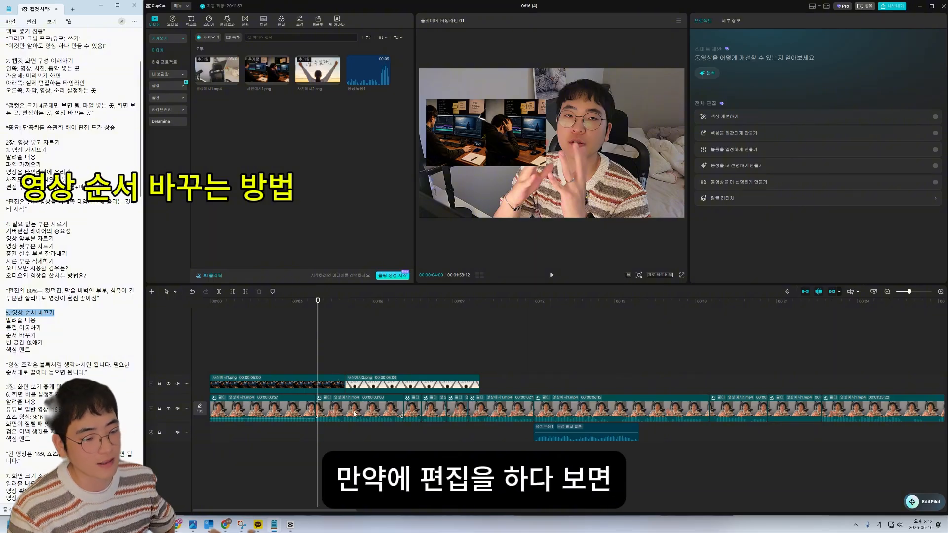
# - Move the second video clip on the main track ahead of the first one, to the start of the timeline
pyautogui.moveTo(318, 308); pyautogui.dragTo(376, 420)
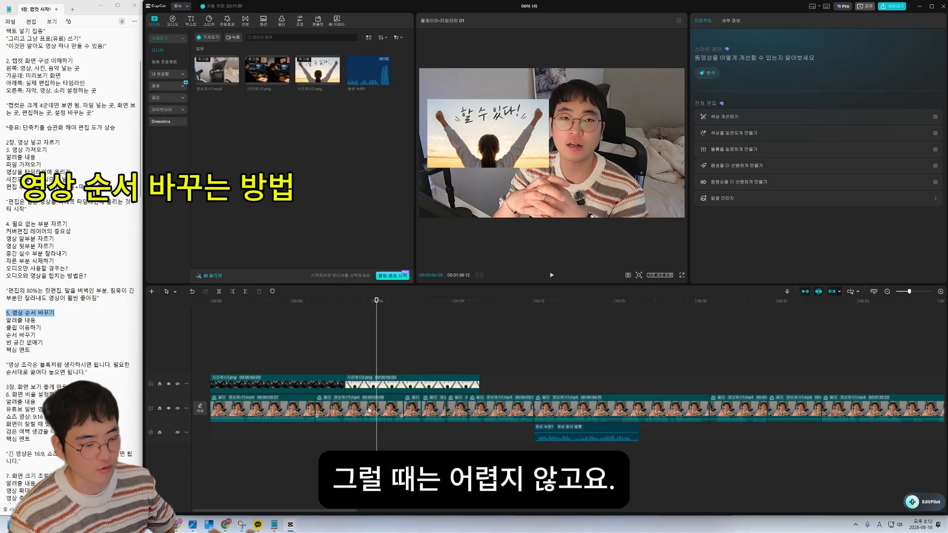
pyautogui.moveTo(368, 410)
pyautogui.mouseDown()
pyautogui.moveTo(347, 410)
pyautogui.moveTo(363, 406)
pyautogui.mouseUp()
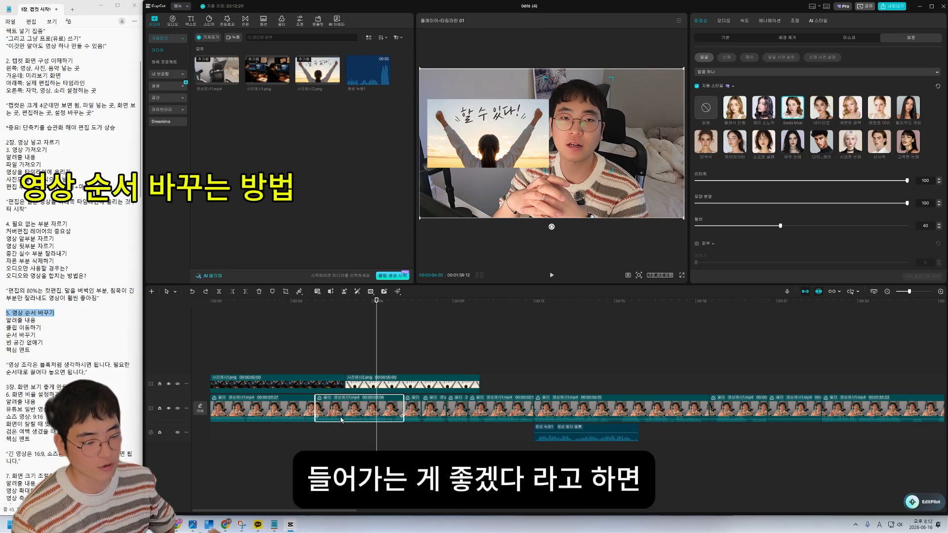
pyautogui.click(351, 409)
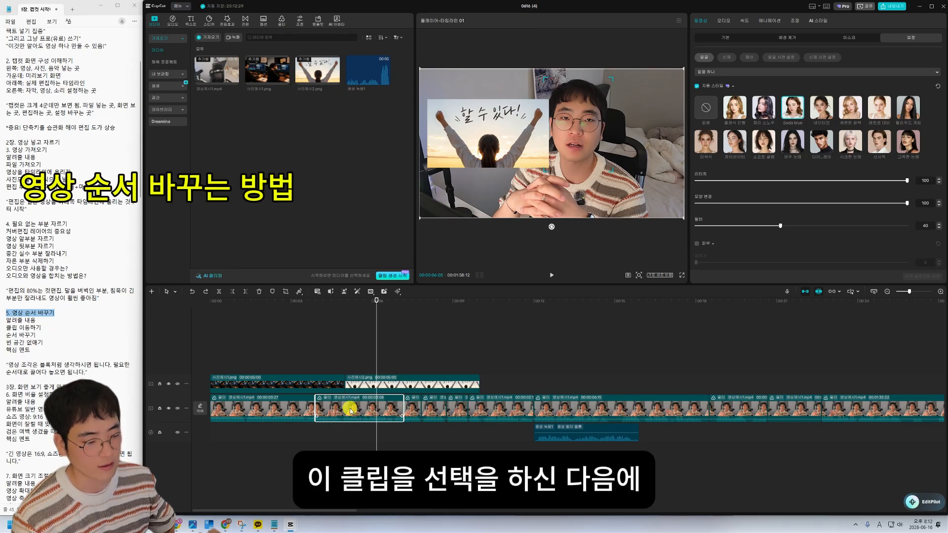
pyautogui.moveTo(361, 410); pyautogui.dragTo(254, 419)
# - Play the reordered clips from the start of the timeline to check the new sequence
pyautogui.moveTo(221, 304); pyautogui.dragTo(176, 312)
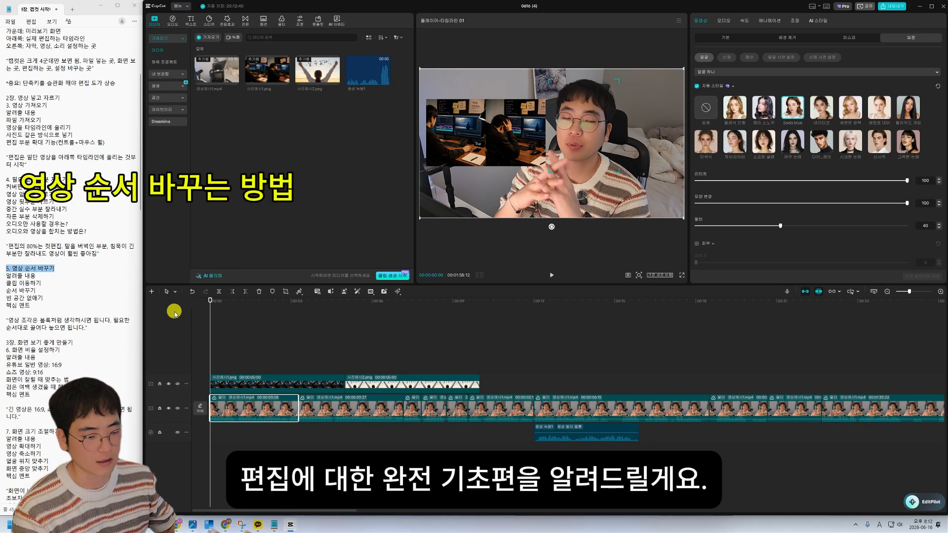
pyautogui.press('space')
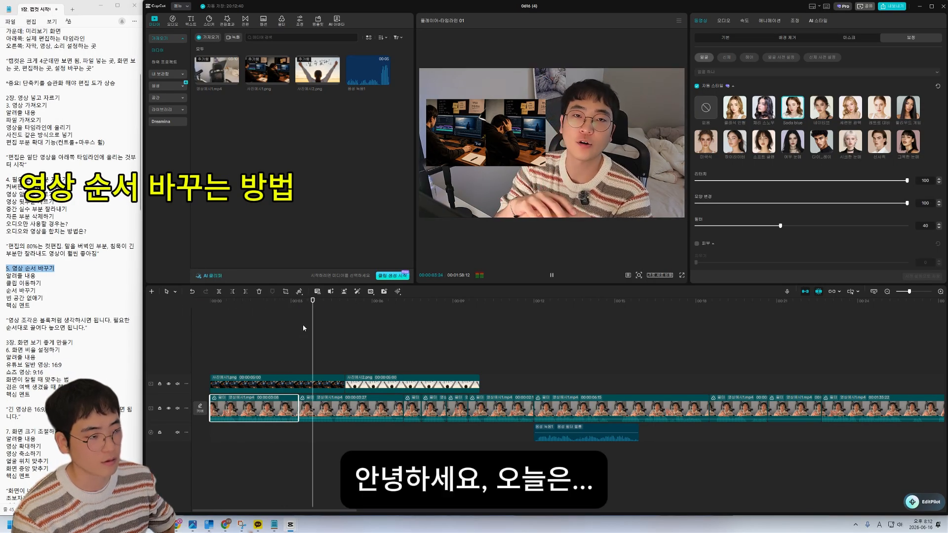
pyautogui.press('space')
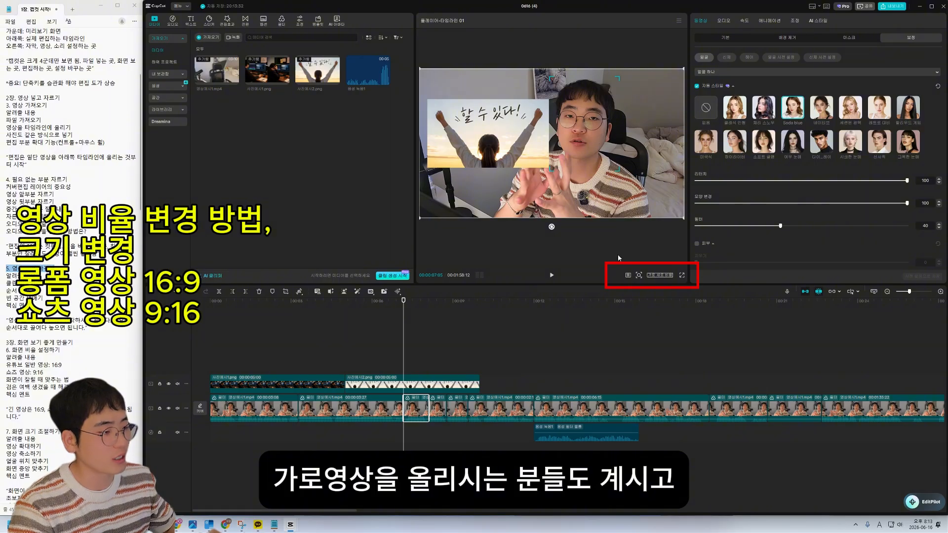
# - Set the project's aspect ratio to 16:9
pyautogui.click(660, 275)
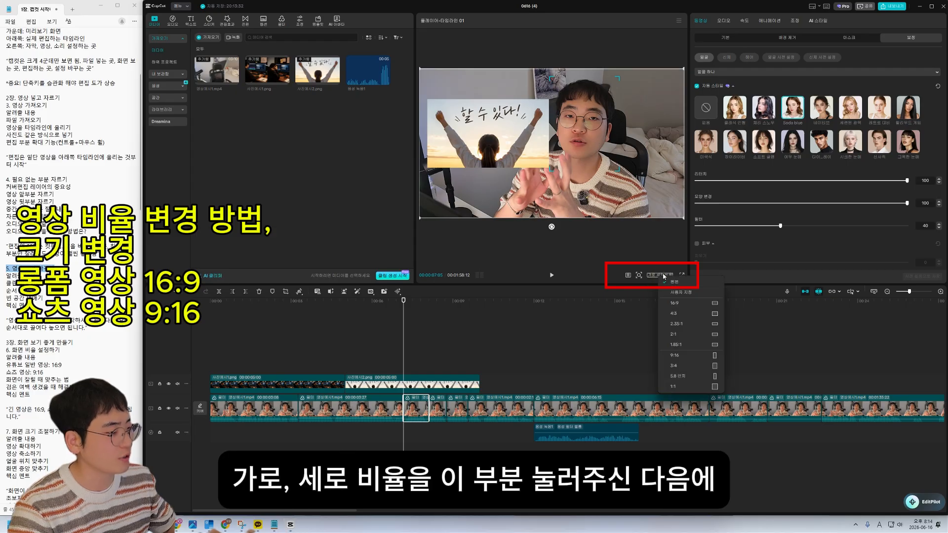
pyautogui.click(662, 275)
pyautogui.click(659, 274)
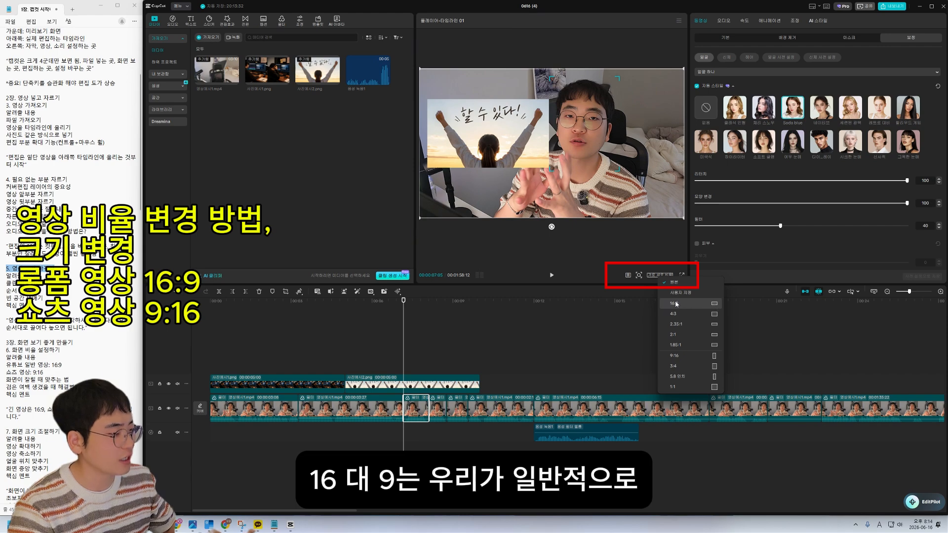
pyautogui.click(707, 304)
# - Switch the aspect ratio to 9:16 and preview the frame with the YouTube Shorts and Instagram Reels overlays
pyautogui.click(670, 275)
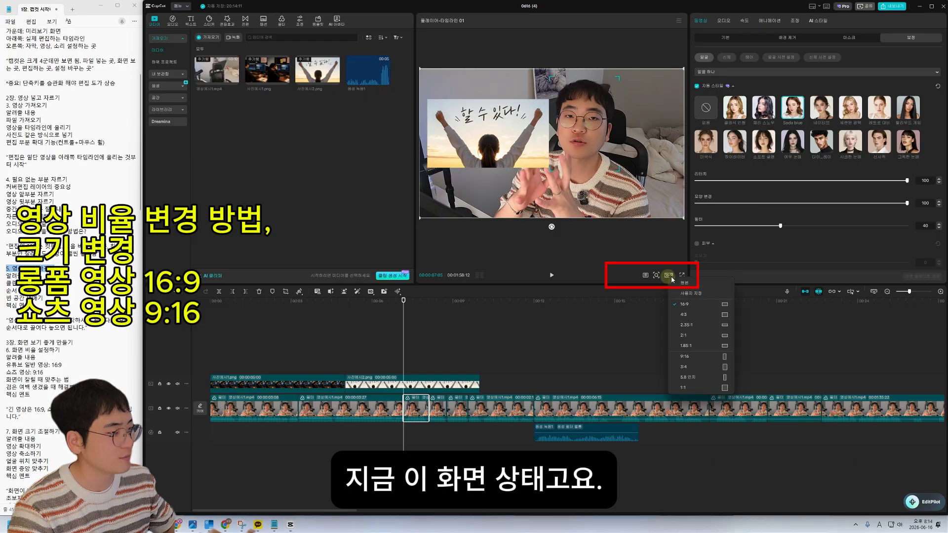
pyautogui.click(702, 357)
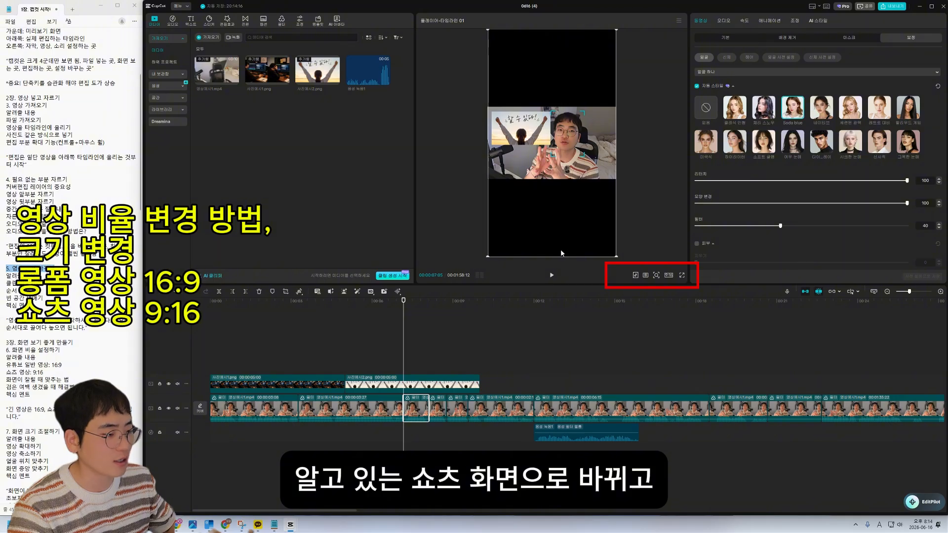
pyautogui.click(635, 275)
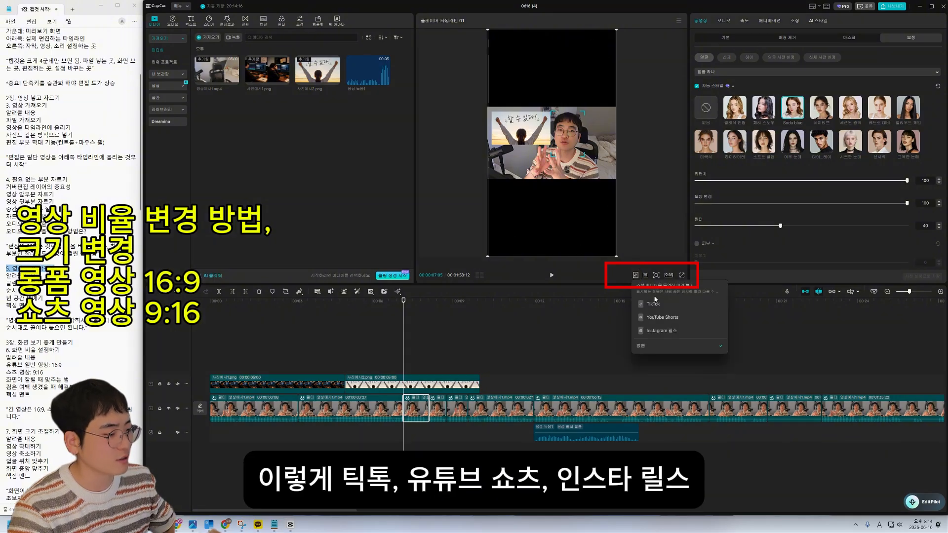
pyautogui.click(662, 318)
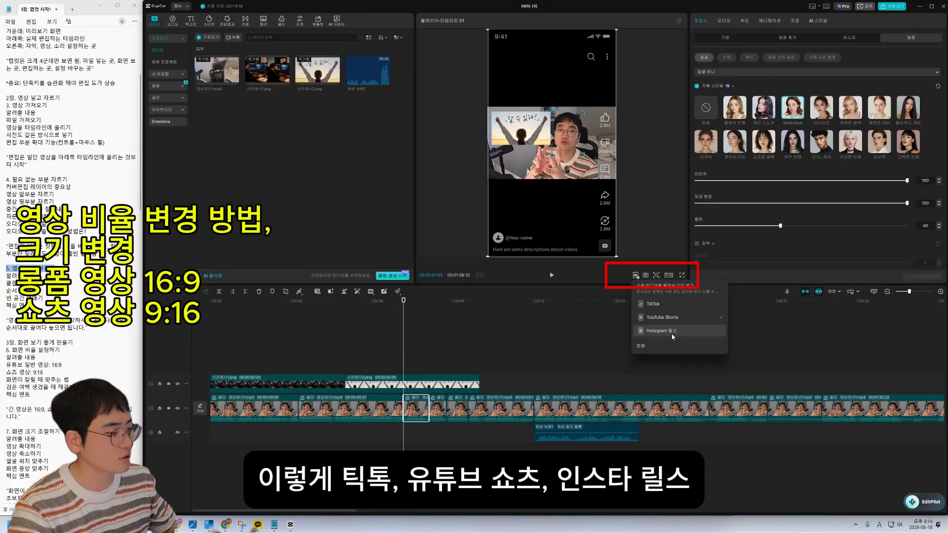
pyautogui.click(675, 333)
pyautogui.click(636, 275)
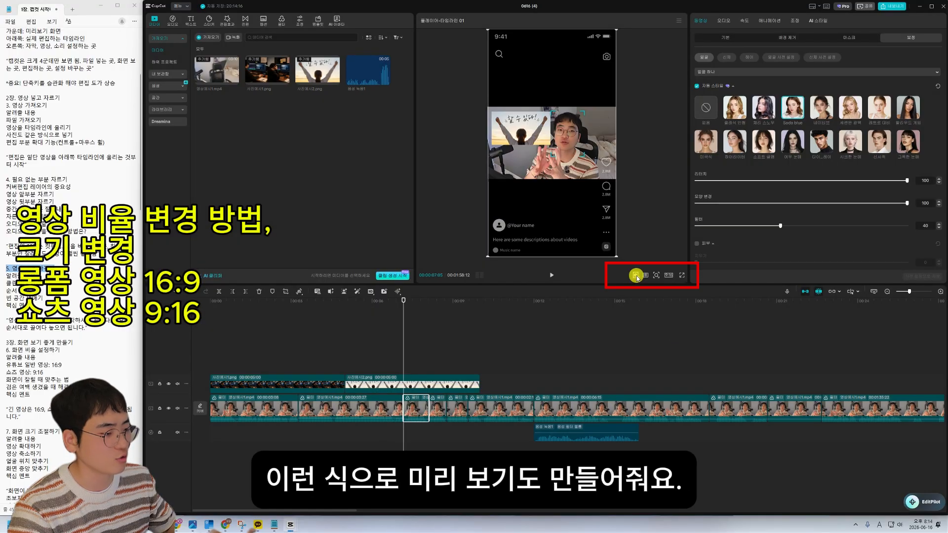
pyautogui.click(666, 317)
pyautogui.click(669, 275)
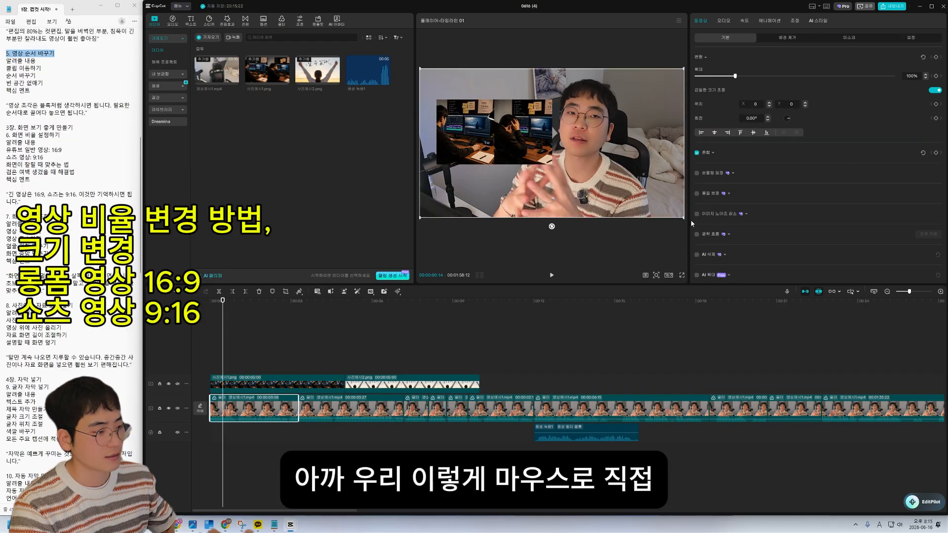
# - Try resizing the first video clip, and shift it horizontally to an X position of 300
pyautogui.moveTo(684, 218)
pyautogui.mouseDown()
pyautogui.moveTo(639, 170)
pyautogui.moveTo(686, 210)
pyautogui.mouseUp()
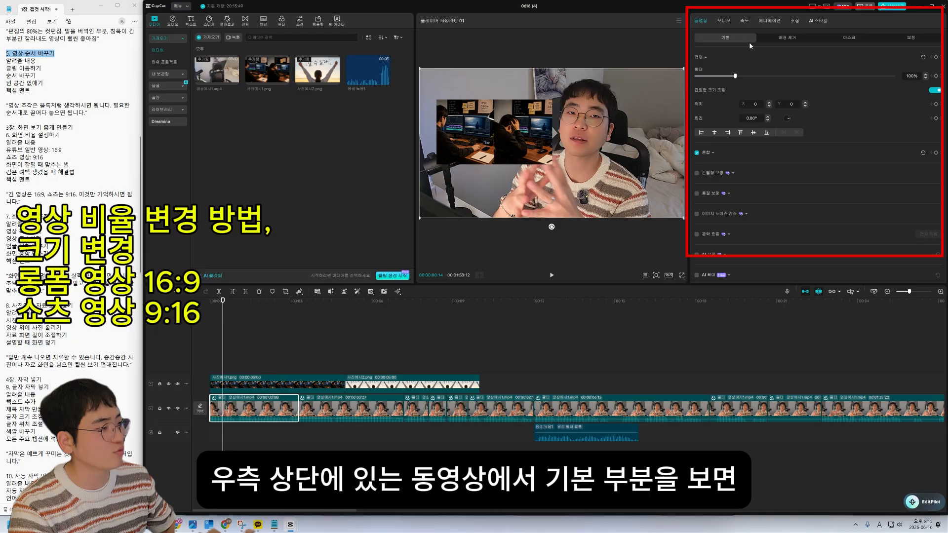
pyautogui.moveTo(795, 78); pyautogui.dragTo(735, 80)
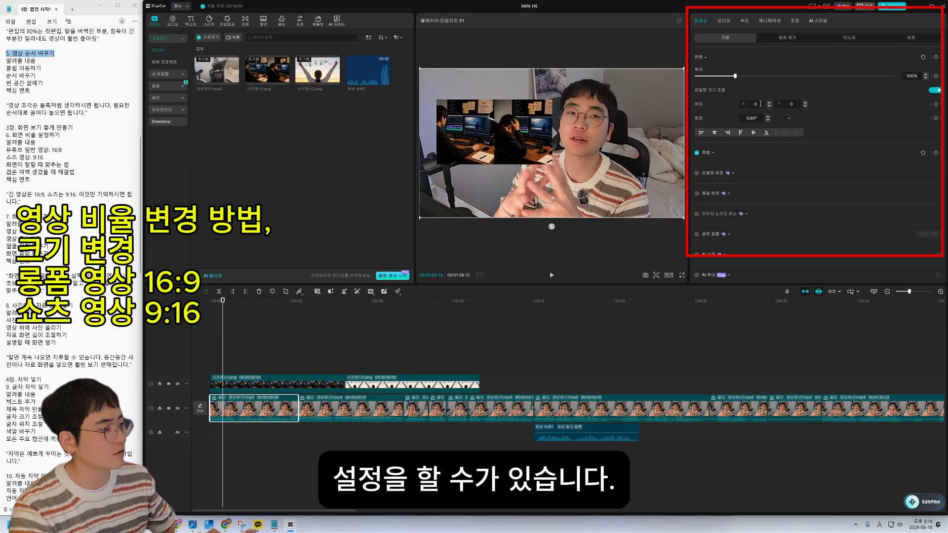
pyautogui.click(769, 105)
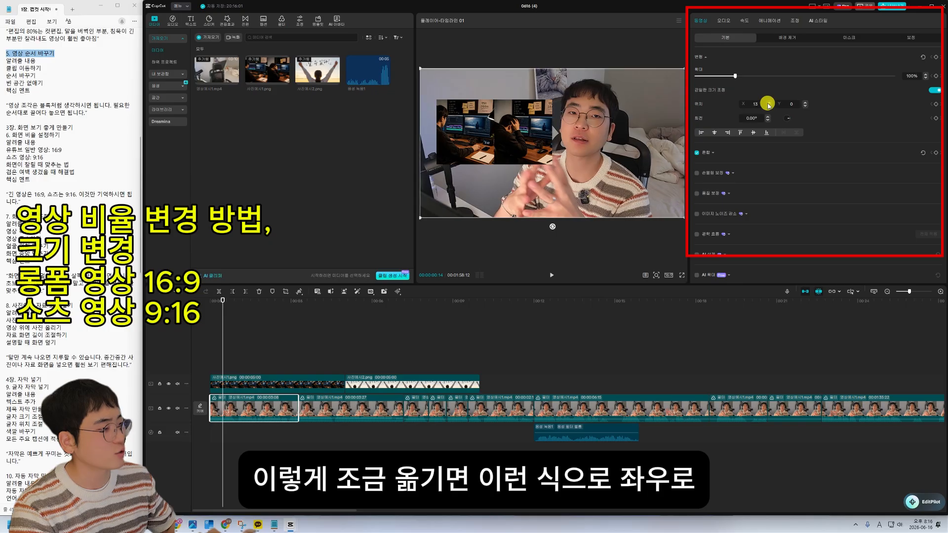
pyautogui.click(769, 105)
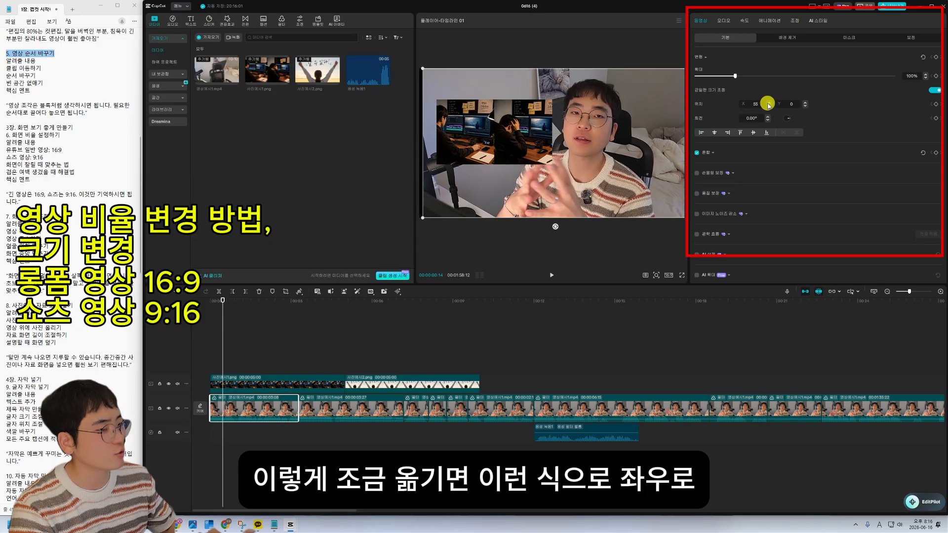
pyautogui.click(769, 104)
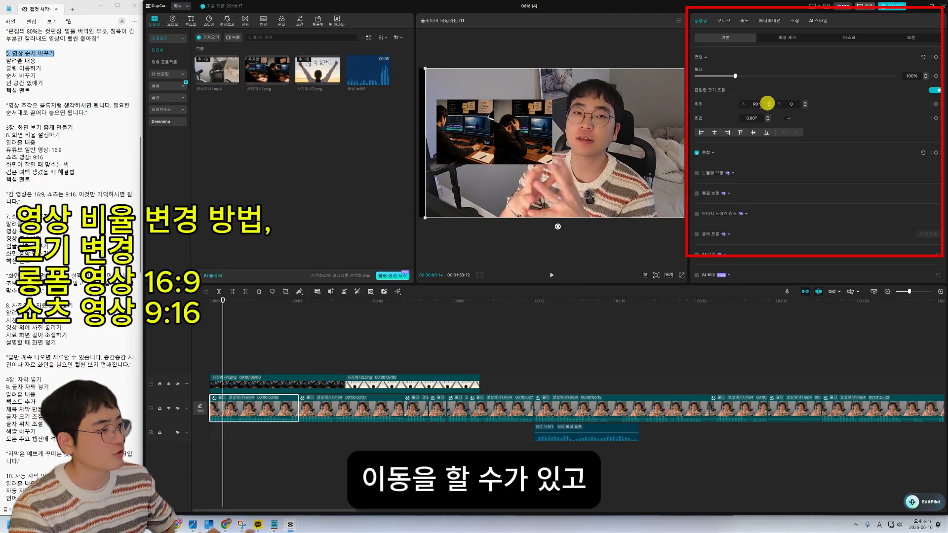
pyautogui.moveTo(760, 104); pyautogui.dragTo(732, 108)
pyautogui.write('300')
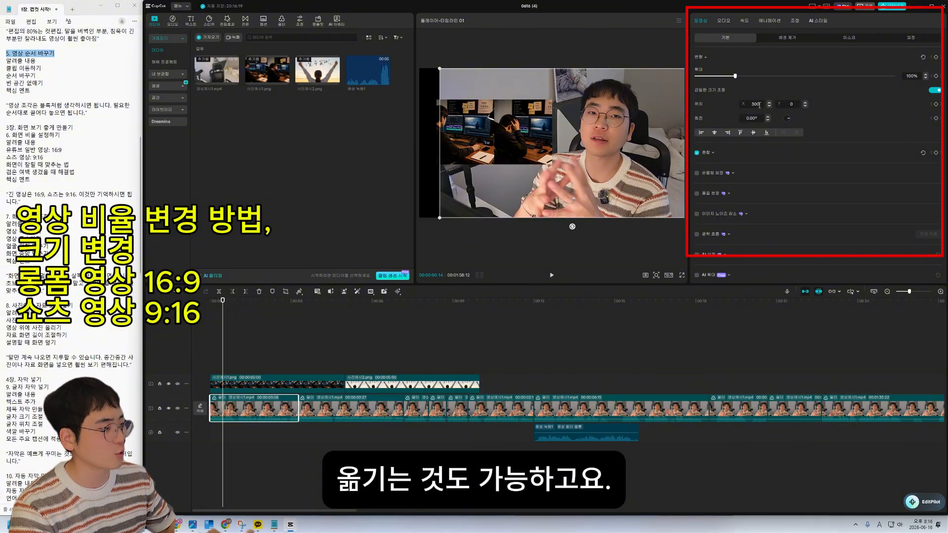
# - Reset the clip's X position to 0 and try rotating the clip by 30°
pyautogui.press('BackSpace')
pyautogui.press('BackSpace')
pyautogui.press('BackSpace')
pyautogui.write('0')
pyautogui.moveTo(760, 119); pyautogui.dragTo(715, 120)
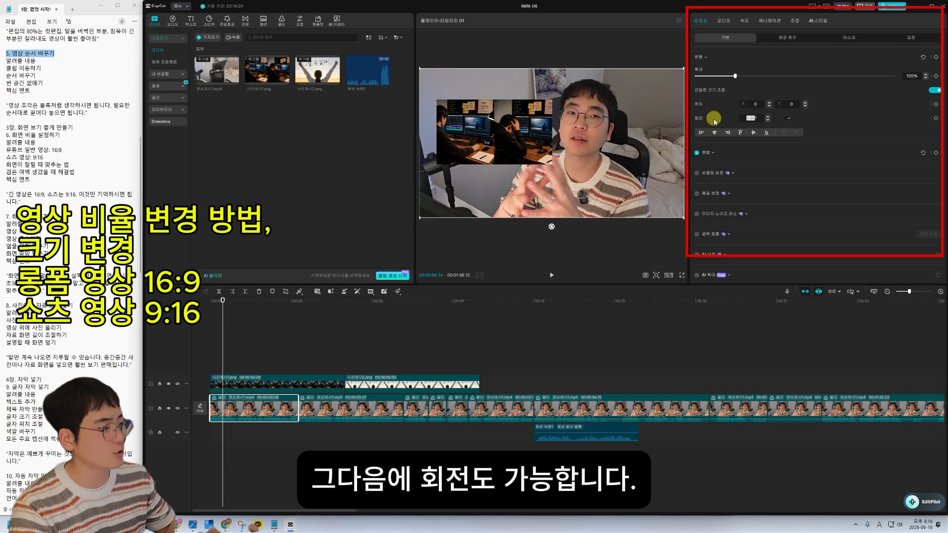
pyautogui.write('30')
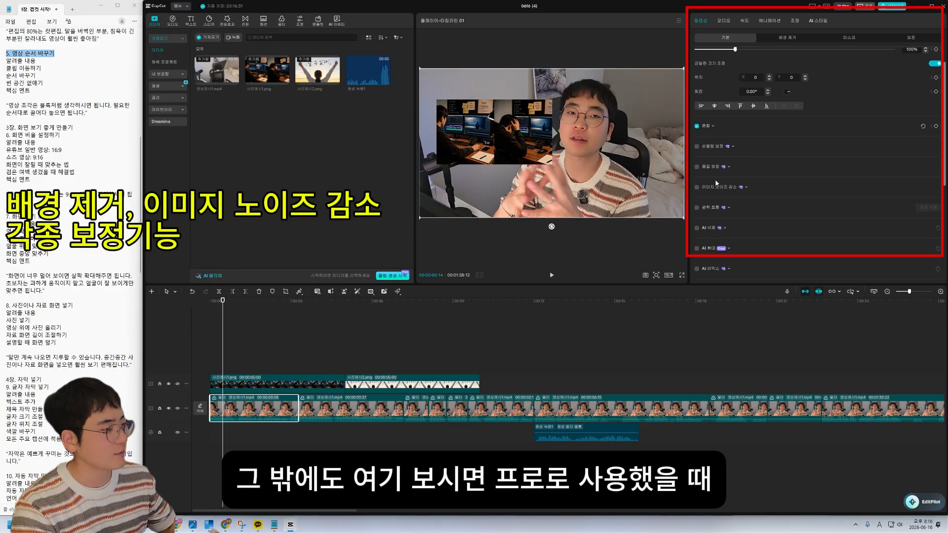
# - Remove the first video clip's background with the automatic removal option instead of custom removal
pyautogui.scroll(-2, 720, 182)
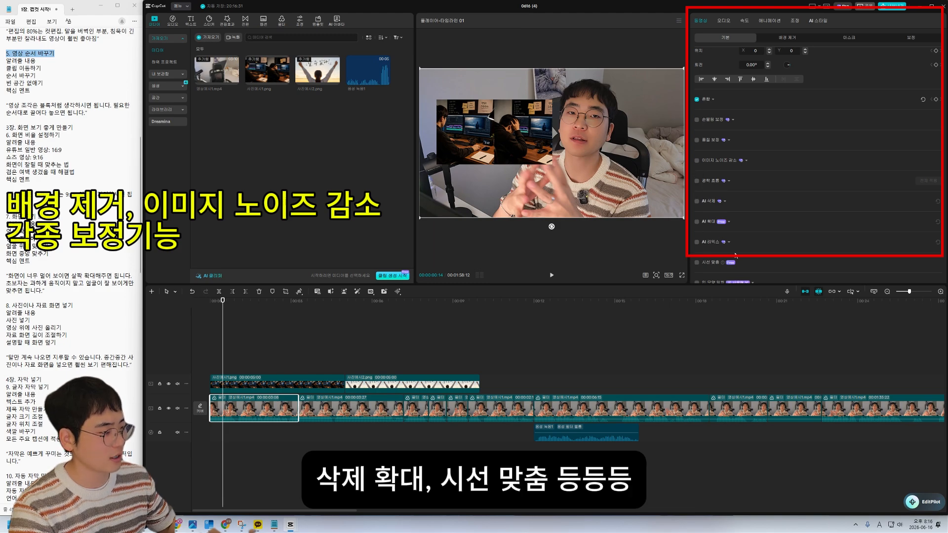
pyautogui.scroll(-4, 736, 255)
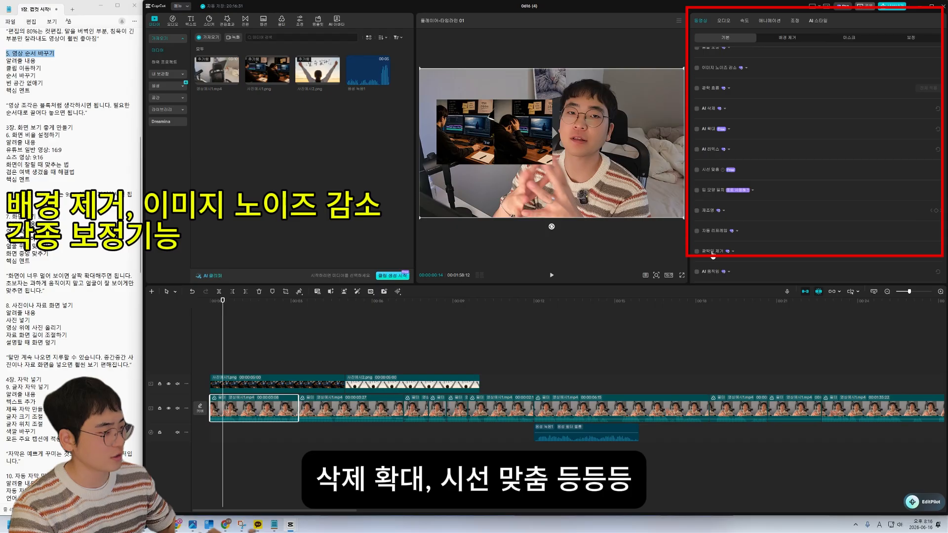
pyautogui.scroll(-3, 746, 213)
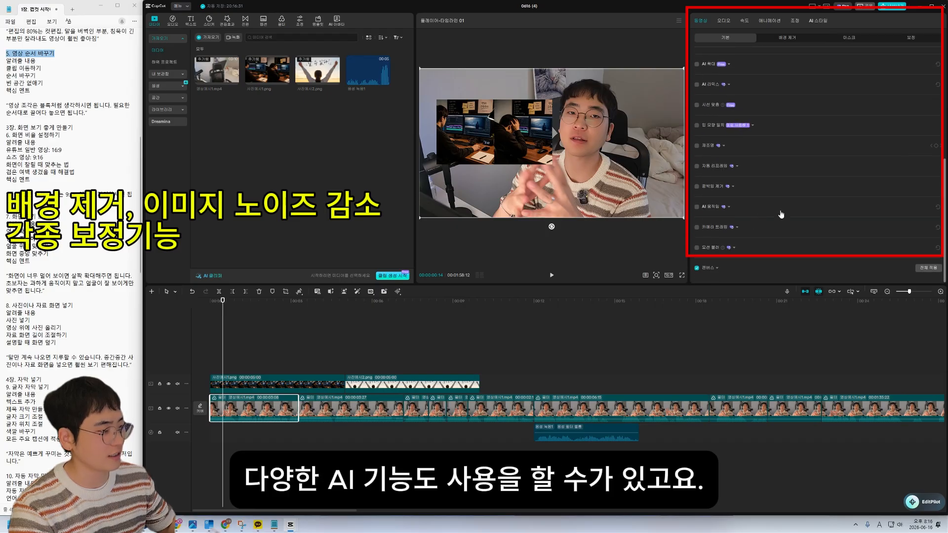
pyautogui.scroll(7, 775, 197)
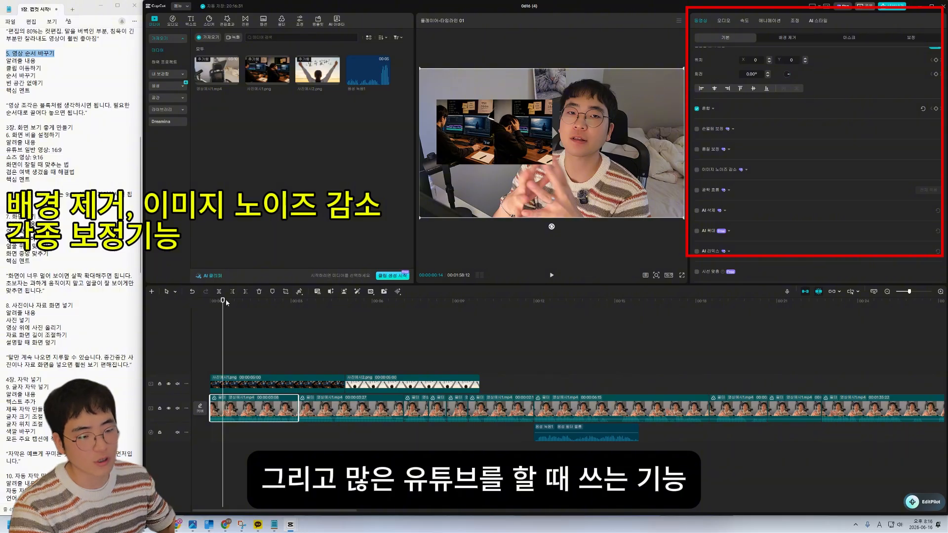
pyautogui.click(796, 38)
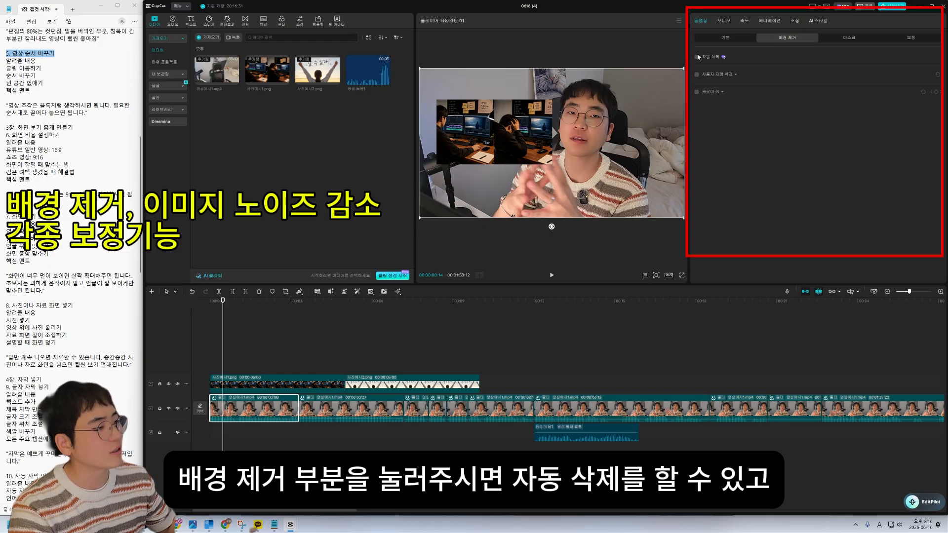
pyautogui.click(698, 74)
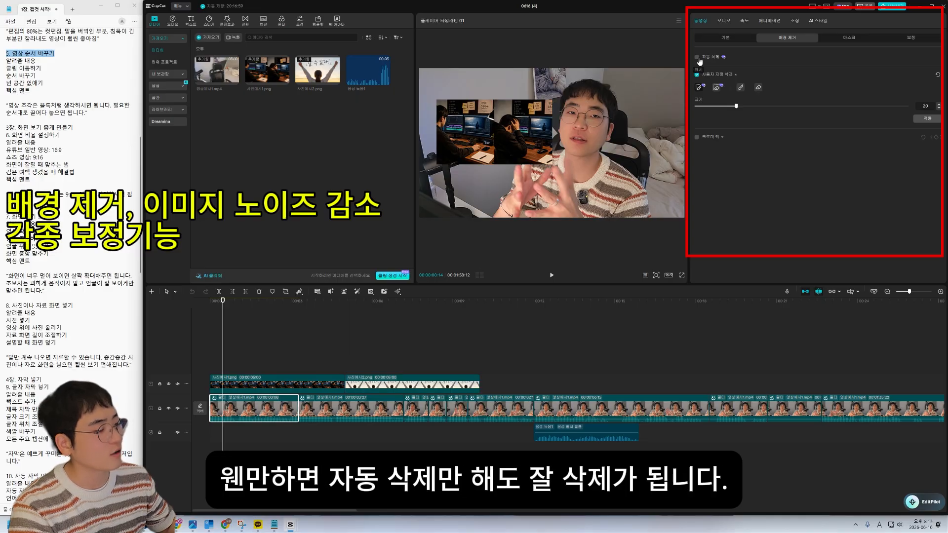
pyautogui.click(697, 57)
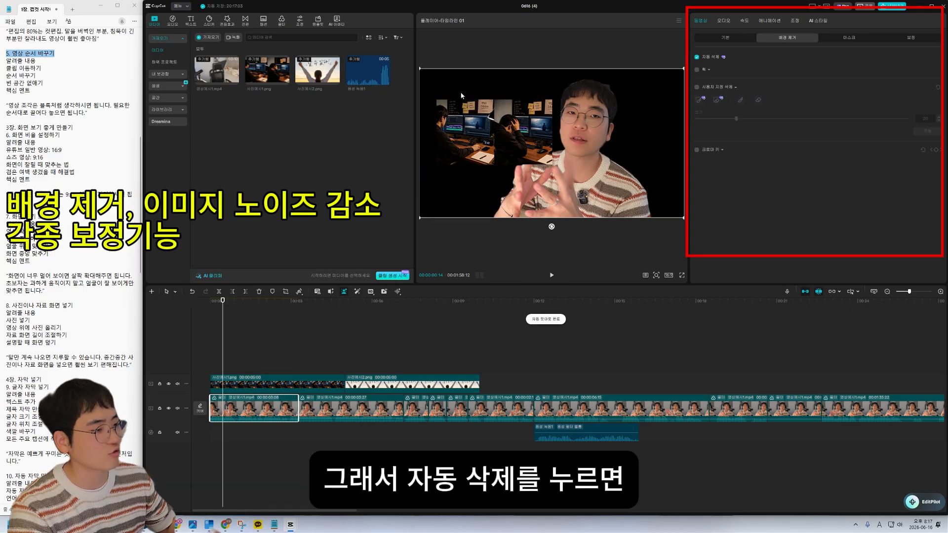
# - Scale down and reposition the cut-out video clip in the frame, and shrink the overlaid image of the person editing
pyautogui.moveTo(422, 68); pyautogui.dragTo(448, 76)
pyautogui.moveTo(582, 149); pyautogui.dragTo(567, 156)
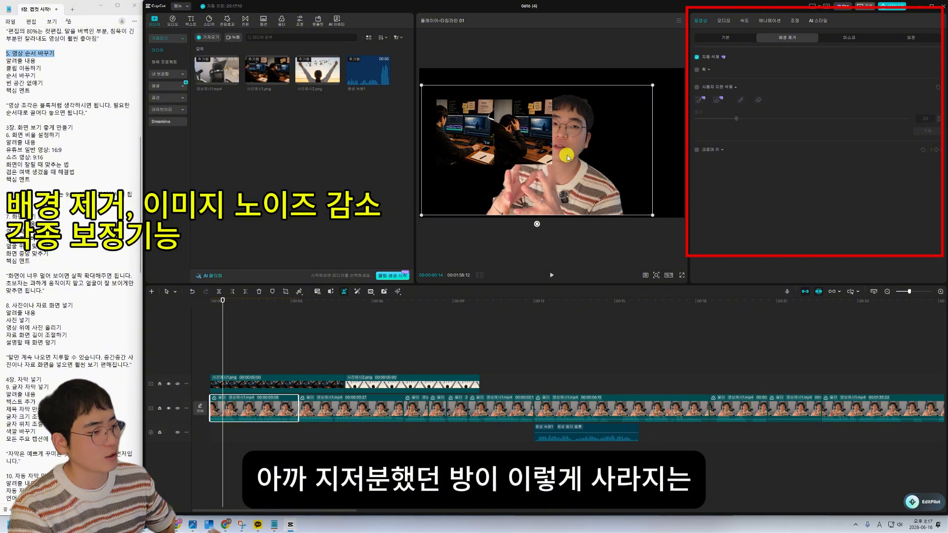
pyautogui.click(525, 137)
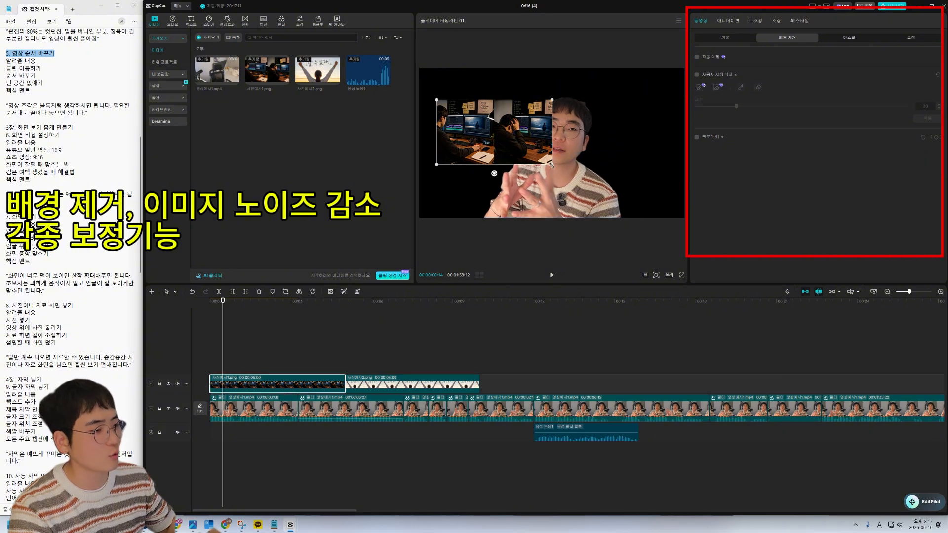
pyautogui.moveTo(552, 165); pyautogui.dragTo(496, 128)
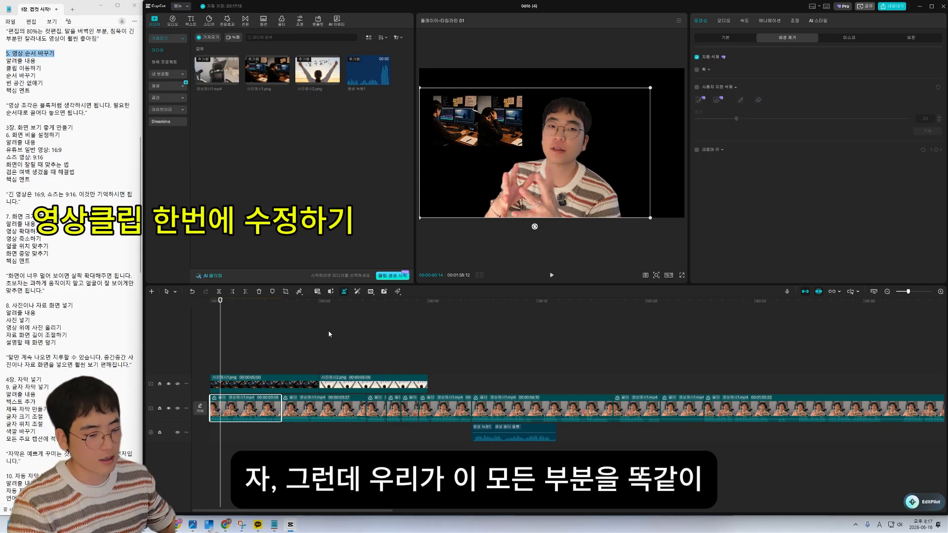
# - Select all main-track video clips after the first together and set their X position to 300
pyautogui.scroll(-2, 329, 334)
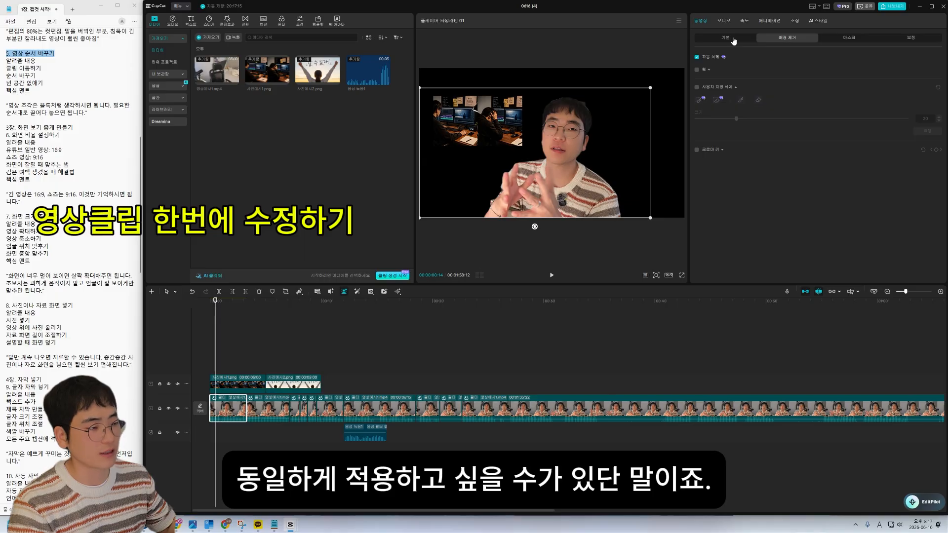
pyautogui.scroll(-3, 511, 380)
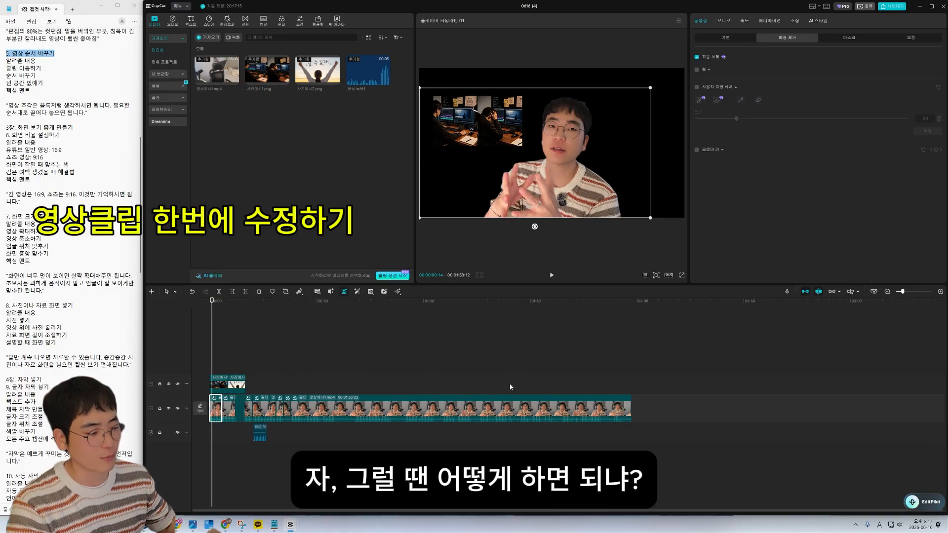
pyautogui.moveTo(652, 409); pyautogui.dragTo(222, 409)
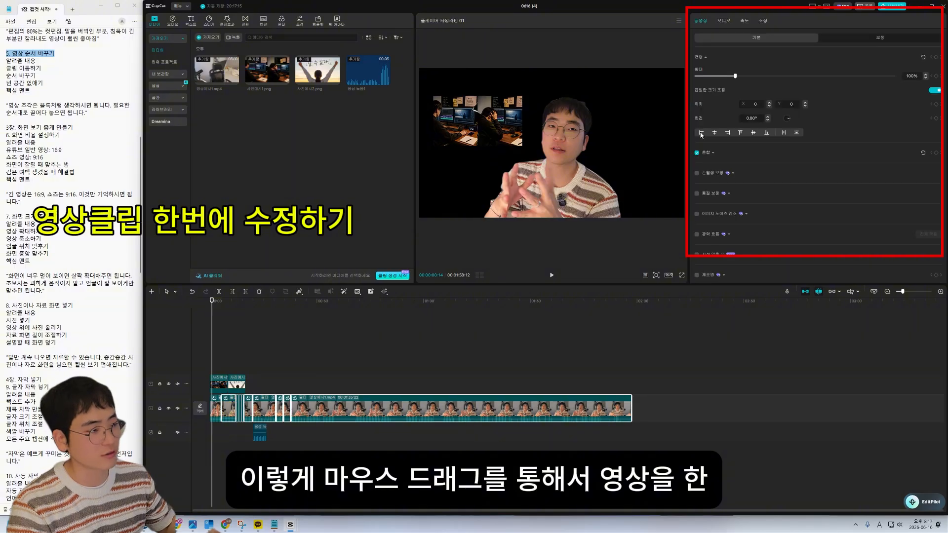
pyautogui.scroll(3, 345, 354)
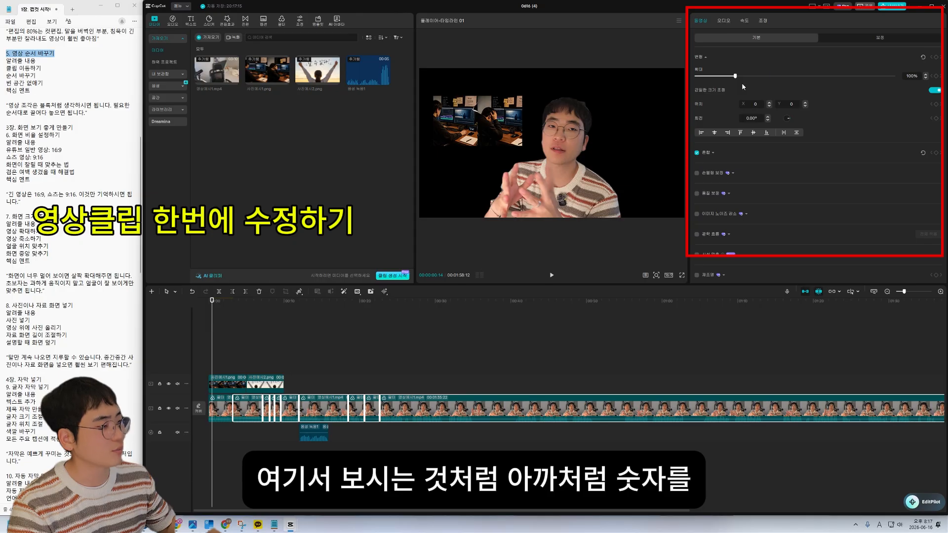
pyautogui.click(746, 104)
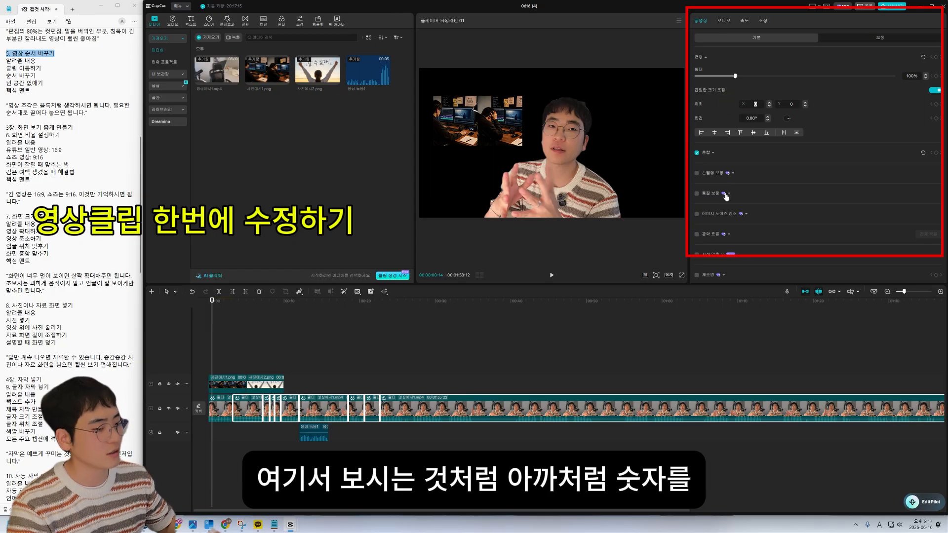
pyautogui.write('300')
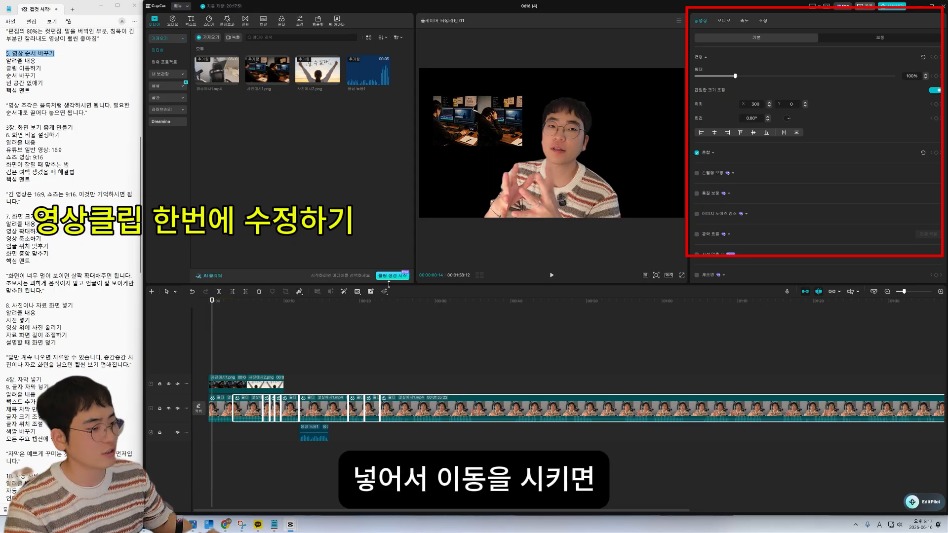
pyautogui.moveTo(240, 309); pyautogui.dragTo(381, 313)
# - Change the X position of the selected video clips to 600
pyautogui.doubleClick(762, 104)
pyautogui.write('600')
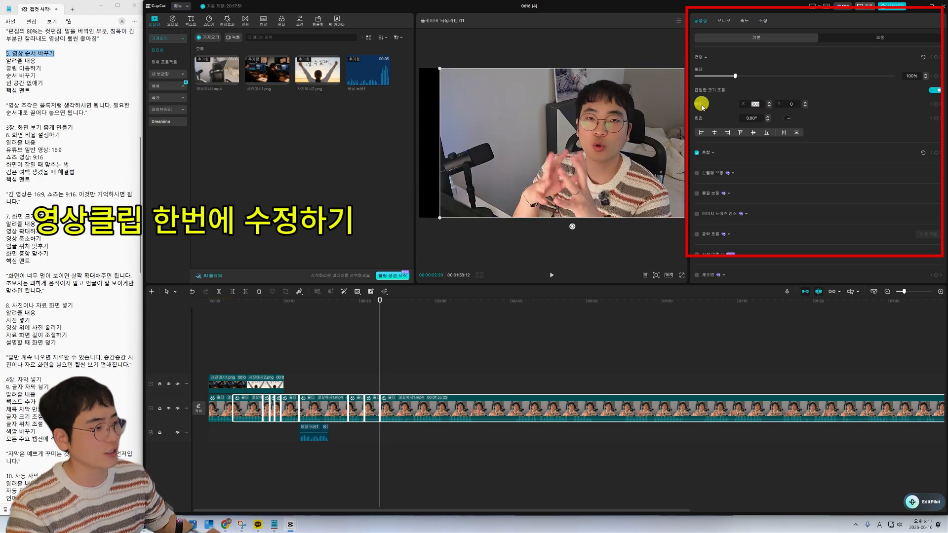
pyautogui.click(703, 108)
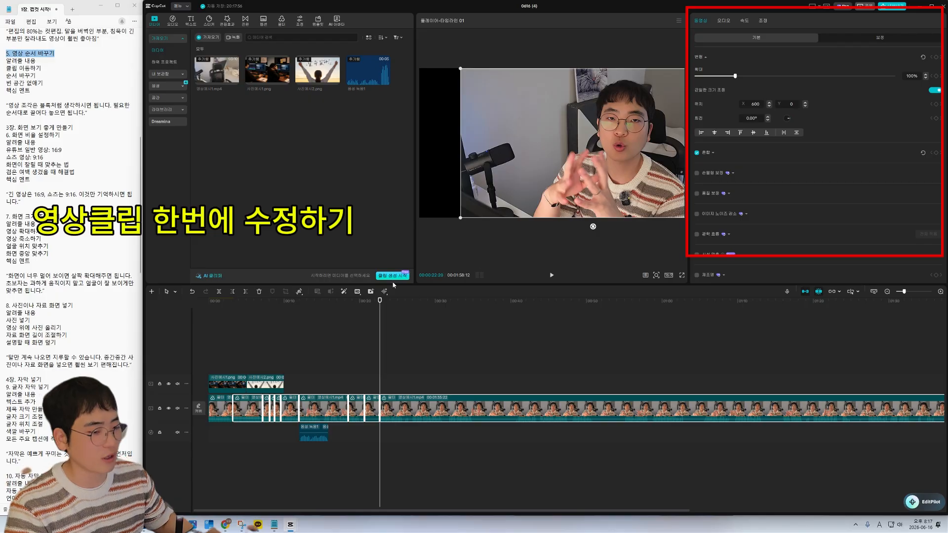
pyautogui.moveTo(382, 306); pyautogui.dragTo(380, 339)
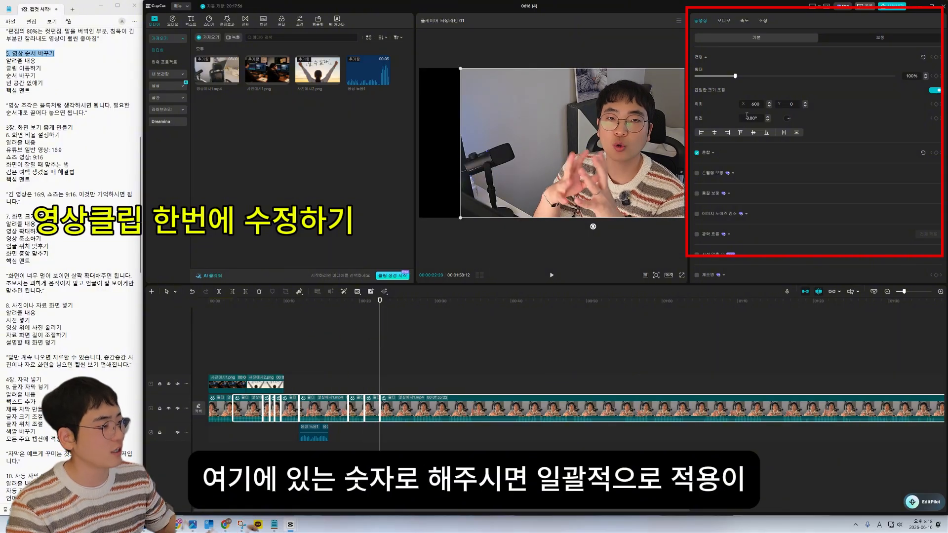
# - Enlarge the selected video clips to a scale of 136% and preview an earlier part of the timeline
pyautogui.scroll(-1, 823, 87)
pyautogui.scroll(1, 823, 87)
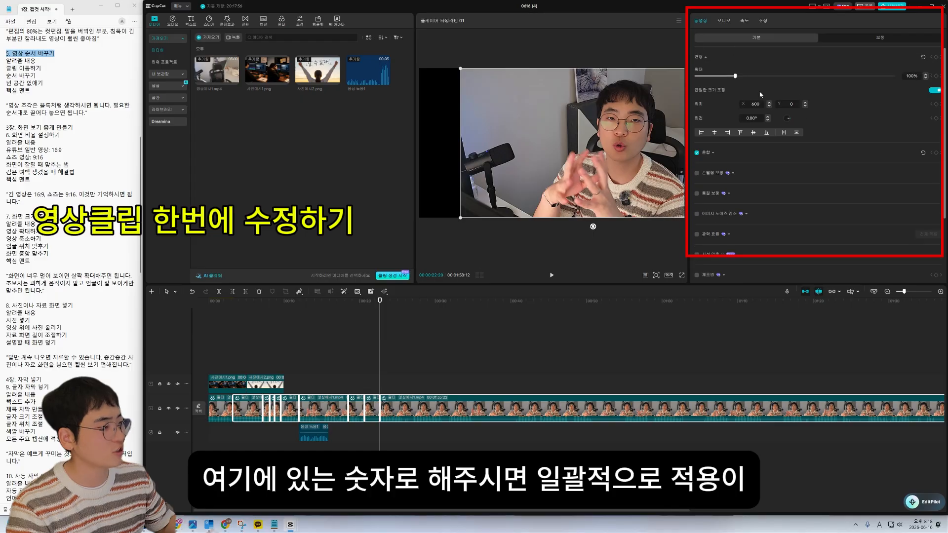
pyautogui.moveTo(735, 76); pyautogui.dragTo(749, 77)
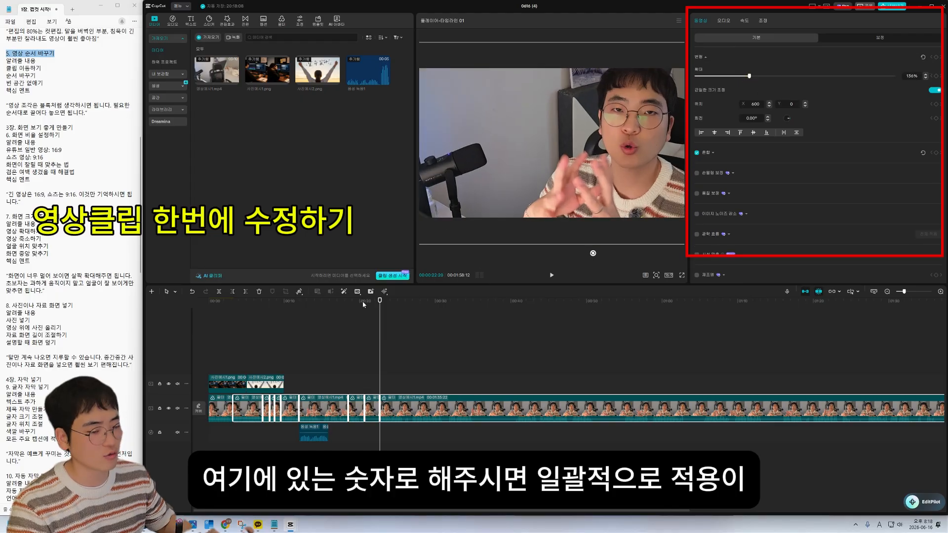
pyautogui.moveTo(363, 306); pyautogui.dragTo(286, 311)
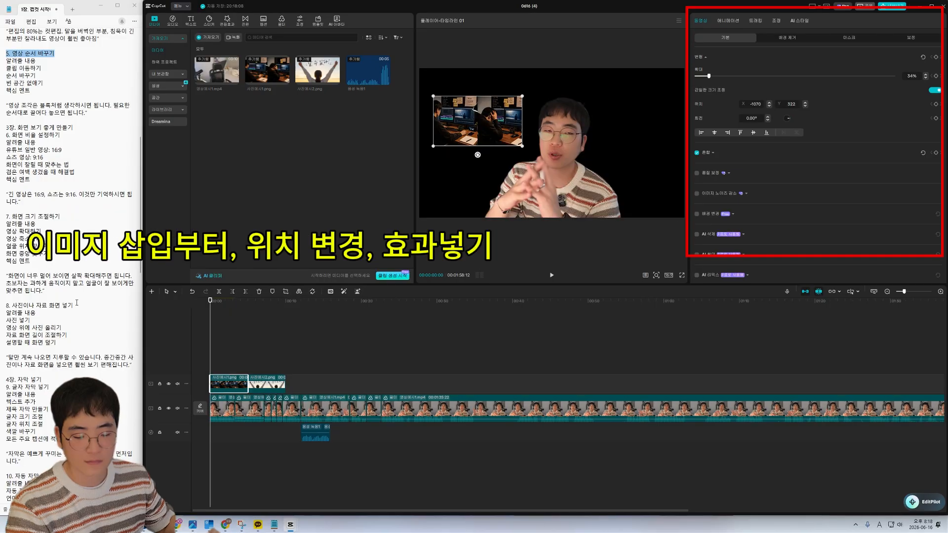
# - Highlight the heading "8. 사진이나 자료 화면 넣기" in the notes, and delete both overlay images from the timeline
pyautogui.moveTo(73, 306); pyautogui.dragTo(4, 305)
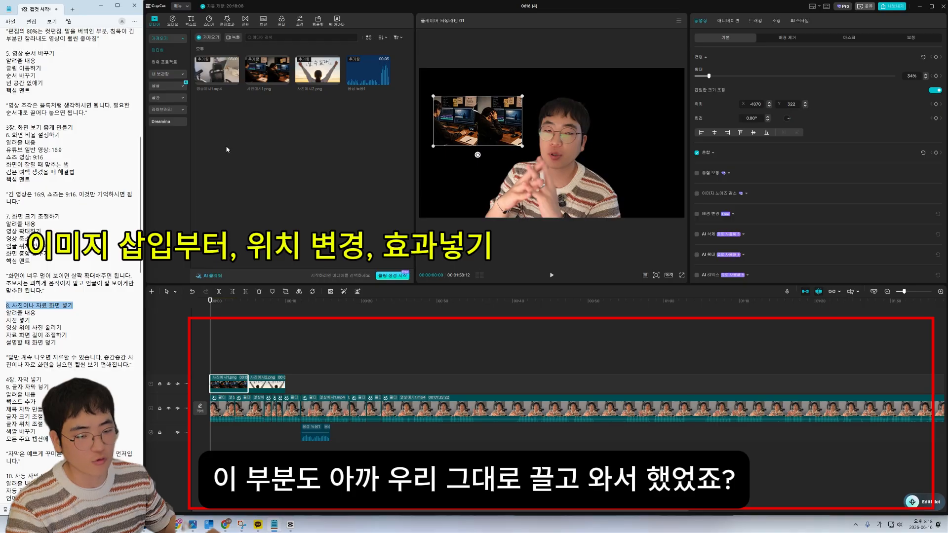
pyautogui.click(254, 385)
pyautogui.press('Delete')
pyautogui.click(237, 382)
pyautogui.press('Delete')
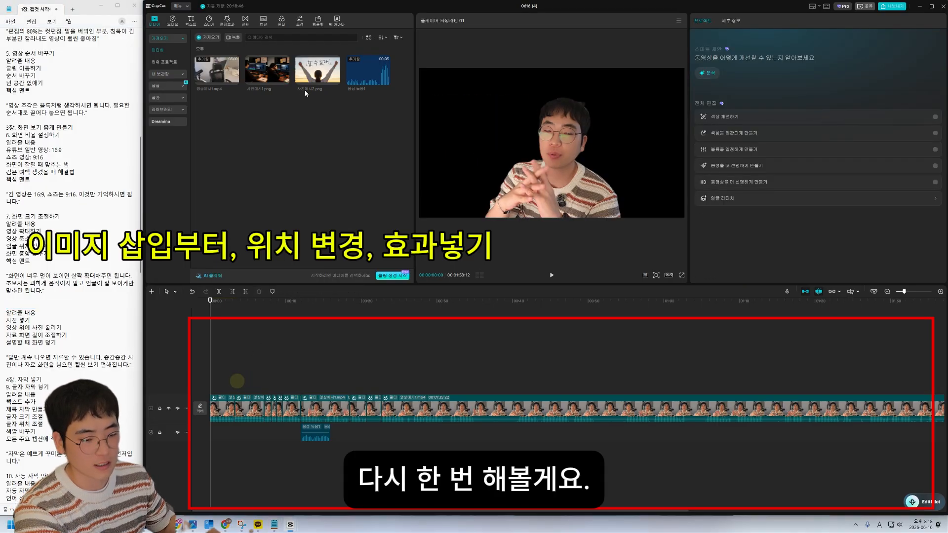
# - Place the editor image above the video at the timeline start, and the raised-arms image on a higher layer partly overlapping it
pyautogui.moveTo(285, 80); pyautogui.dragTo(227, 381)
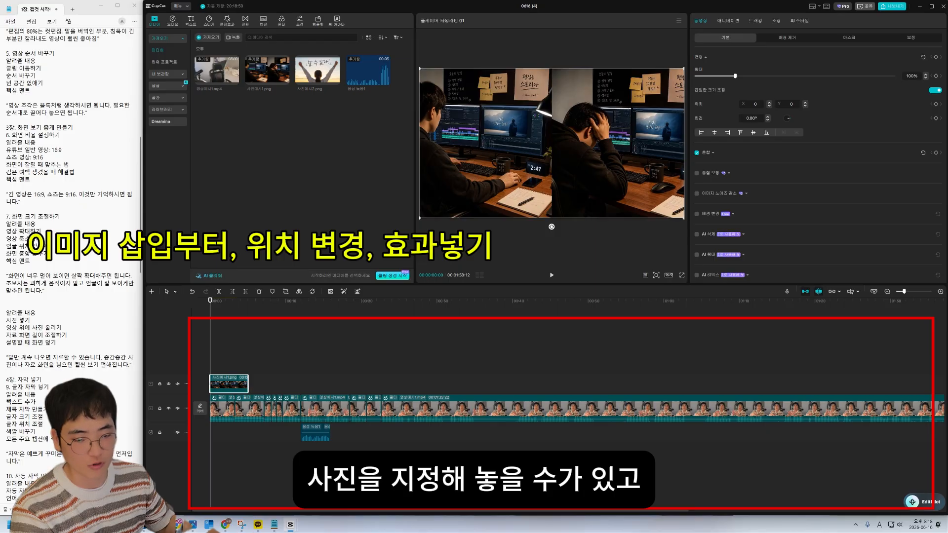
pyautogui.moveTo(318, 72); pyautogui.dragTo(243, 366)
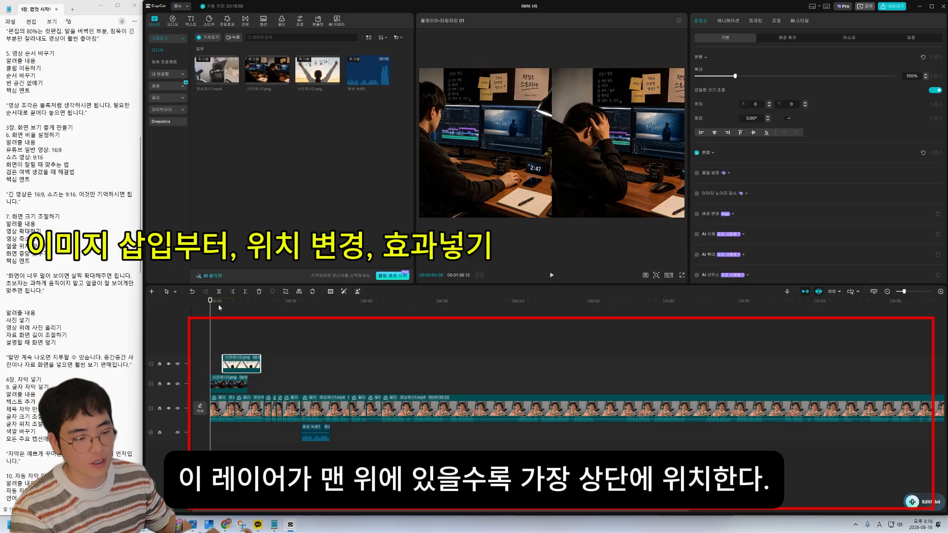
pyautogui.moveTo(210, 303); pyautogui.dragTo(225, 306)
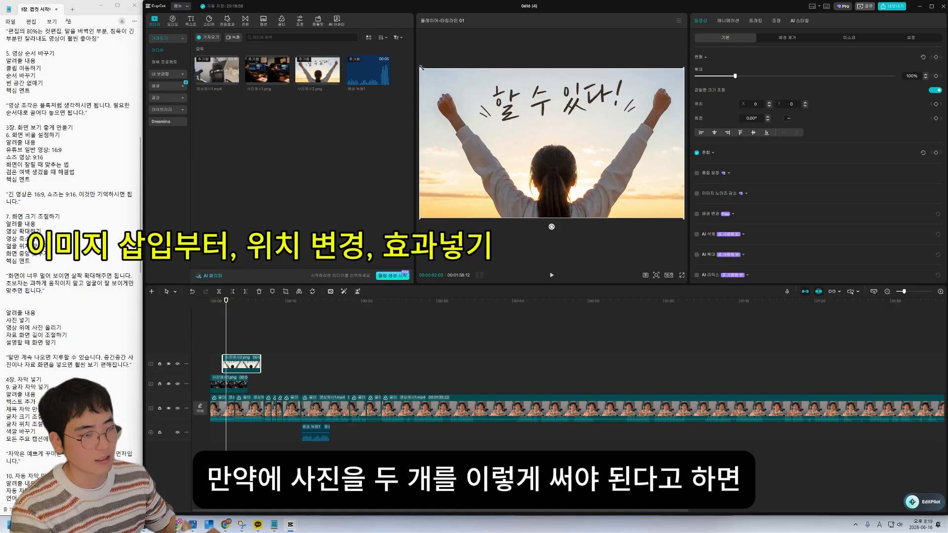
# - Shrink the raised-arms image to 55% and move it beside the speaker at about X -756, Y 225
pyautogui.moveTo(421, 67); pyautogui.dragTo(479, 102)
pyautogui.moveTo(559, 129); pyautogui.dragTo(618, 92)
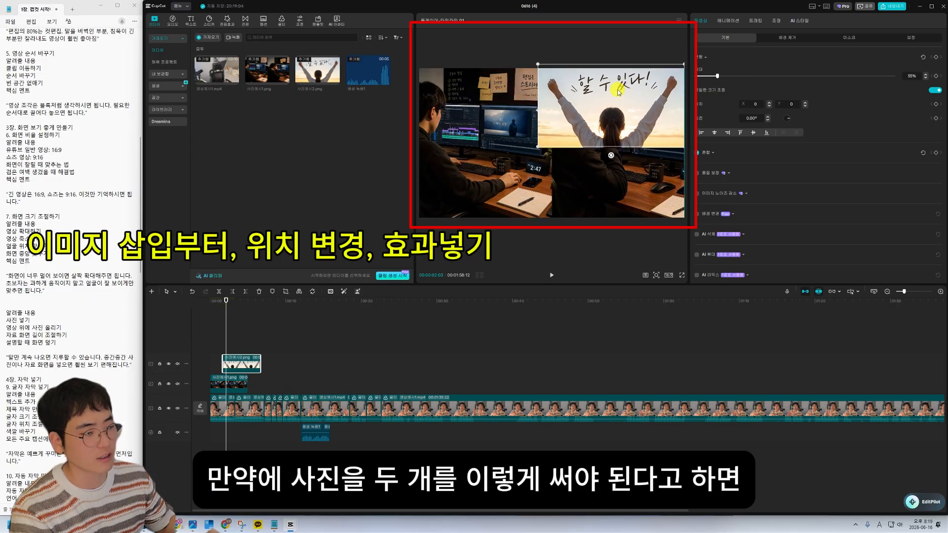
pyautogui.moveTo(226, 302); pyautogui.dragTo(252, 302)
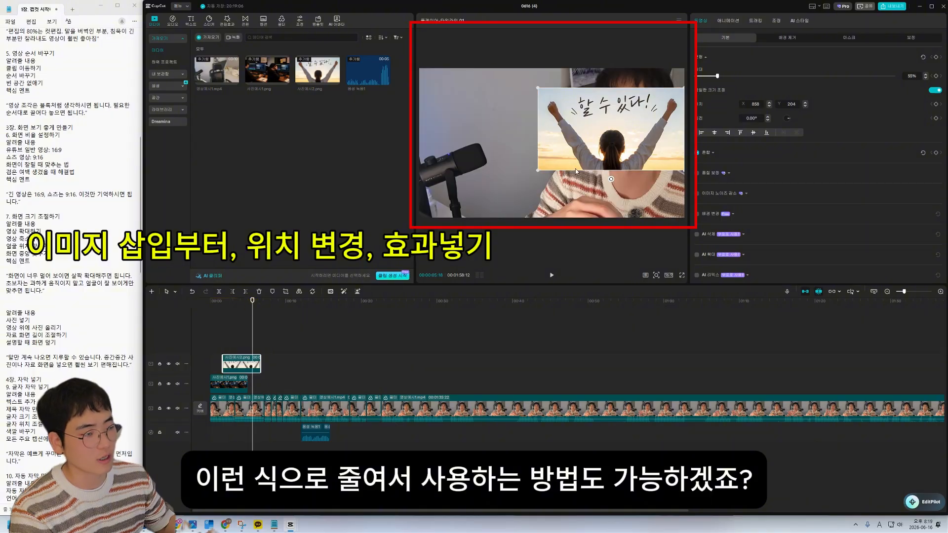
pyautogui.moveTo(596, 128); pyautogui.dragTo(485, 127)
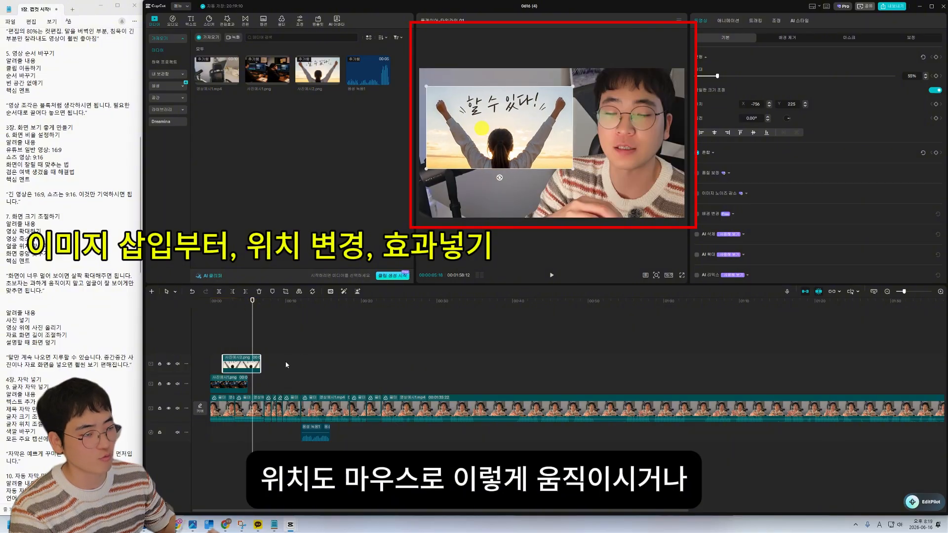
# - Examine the X and Y position values in the raised-arms image's basic settings
pyautogui.click(735, 36)
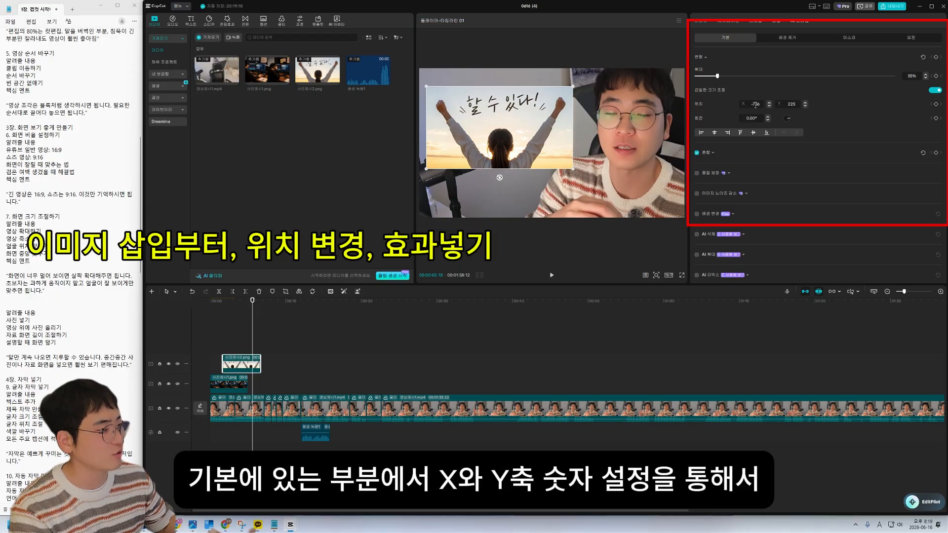
pyautogui.click(755, 104)
pyautogui.click(768, 104)
pyautogui.click(780, 103)
pyautogui.click(806, 104)
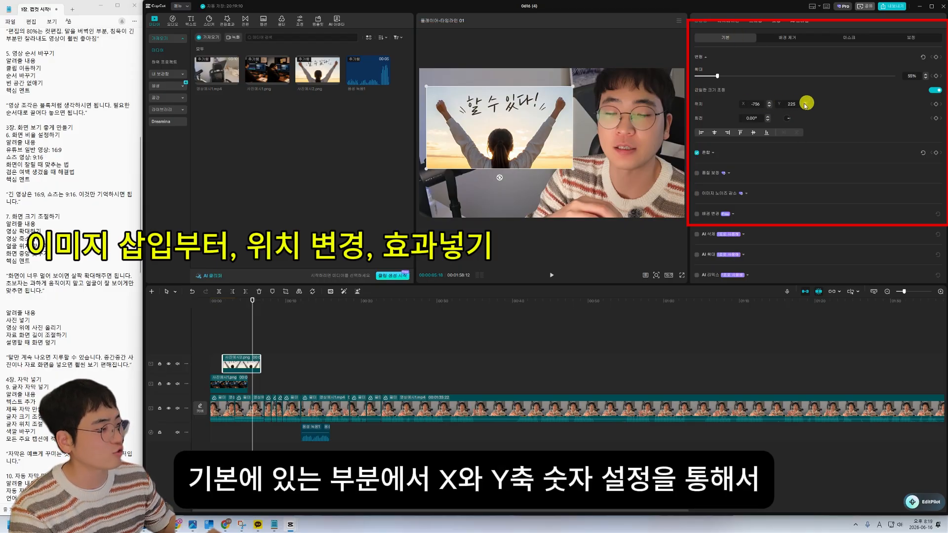
pyautogui.click(790, 104)
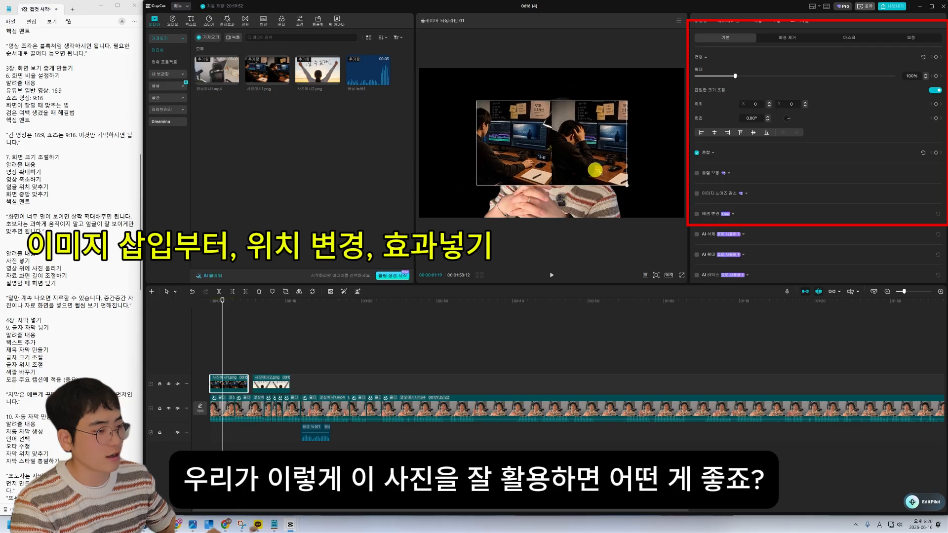
# - Shrink the editor image to 44% and position it beside the speaker at about X -912, Y 247
pyautogui.click(582, 160)
pyautogui.moveTo(581, 161); pyautogui.dragTo(605, 169)
pyautogui.click(504, 130)
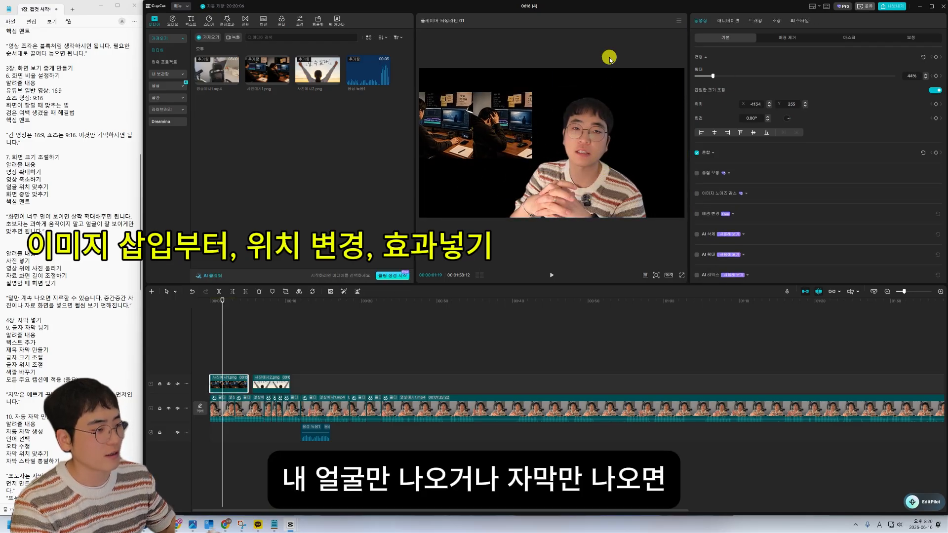
pyautogui.moveTo(505, 129); pyautogui.dragTo(516, 124)
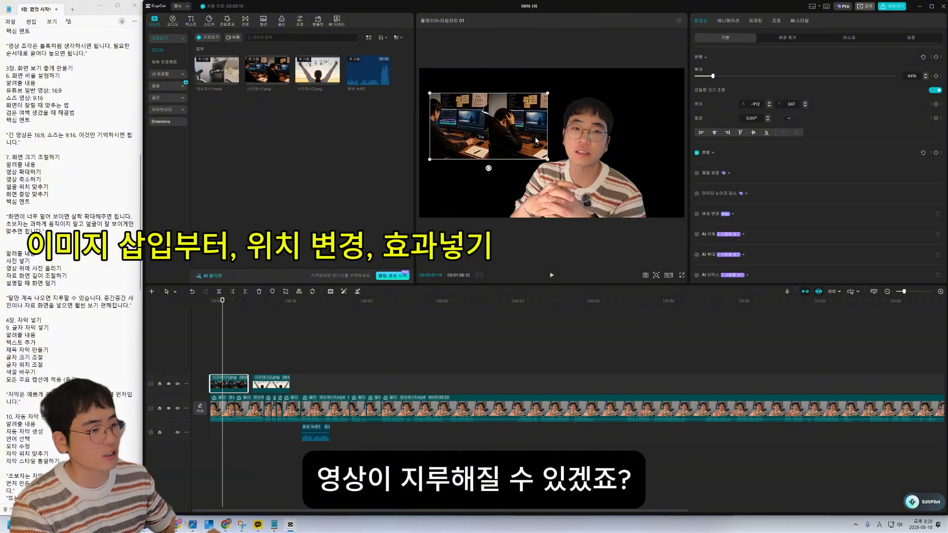
# - Enlarge the editor image to 49%, shift it slightly upward in the frame, and deselect it
pyautogui.moveTo(548, 93); pyautogui.dragTo(557, 87)
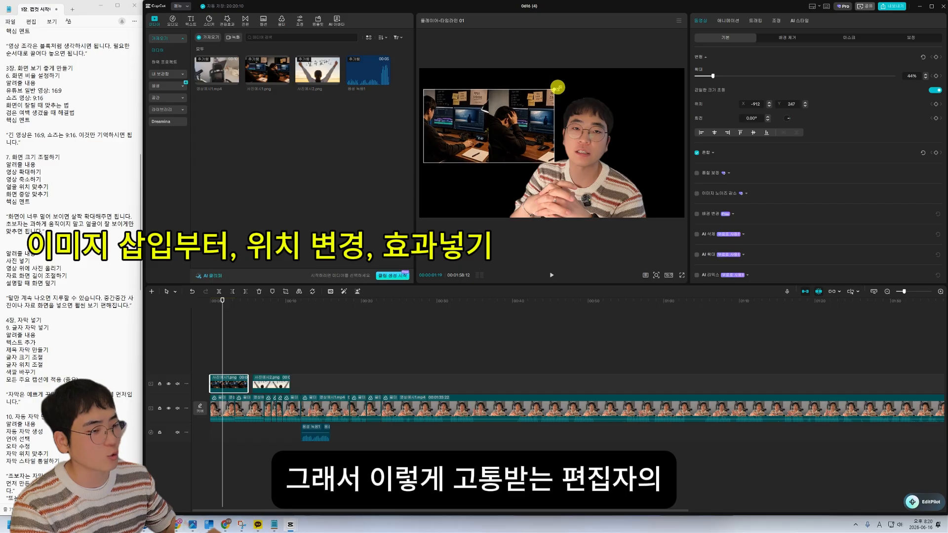
pyautogui.moveTo(527, 123); pyautogui.dragTo(529, 116)
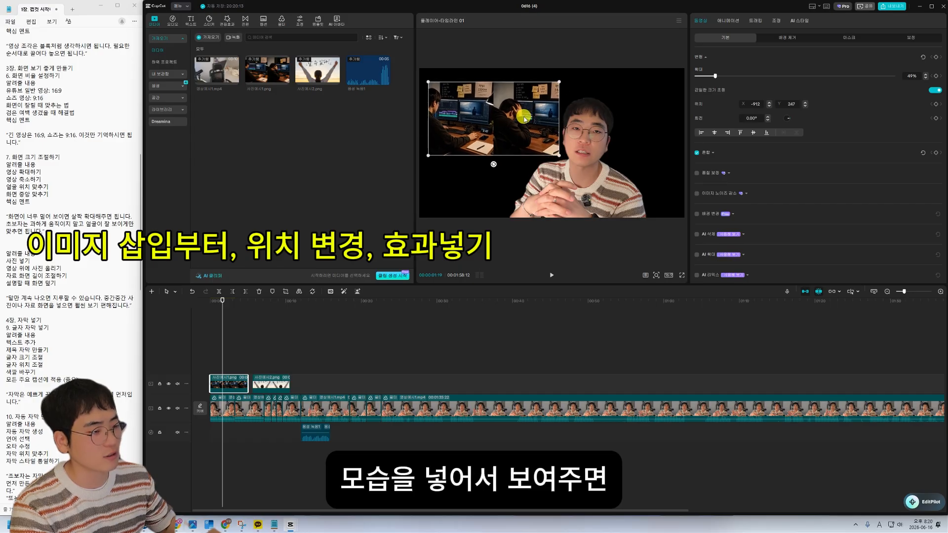
pyautogui.click(424, 141)
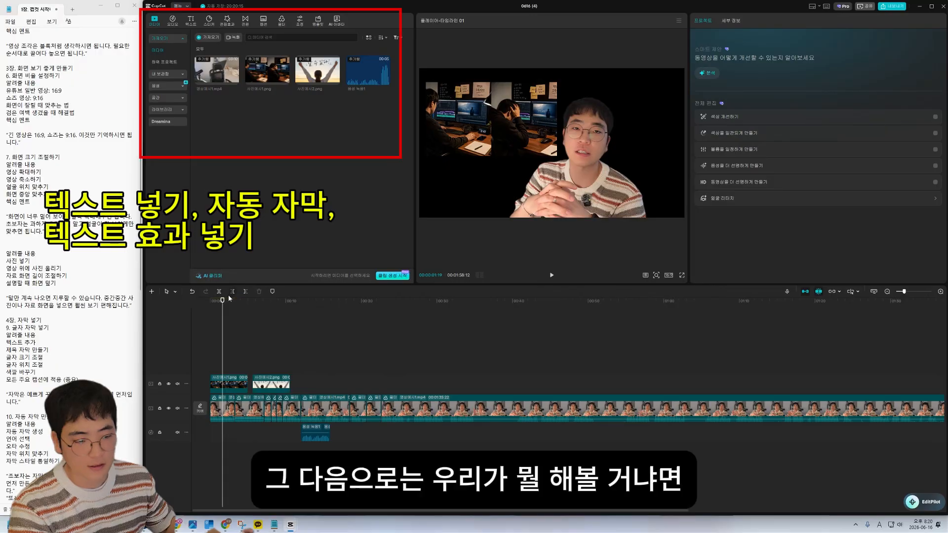
# - Return the playhead to the start and generate automatic captions with Korean (한국어) as the source language and no bilingual captions
pyautogui.moveTo(221, 305); pyautogui.dragTo(163, 303)
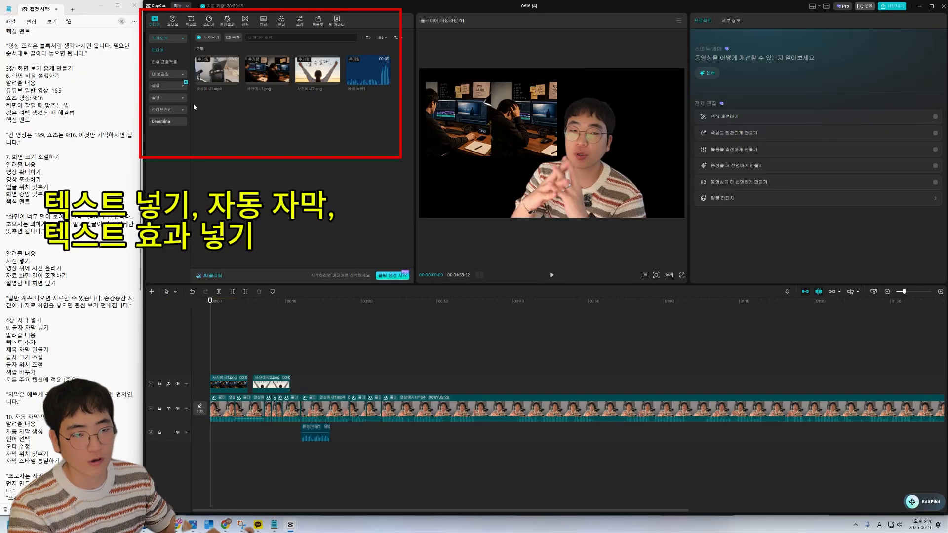
pyautogui.click(194, 23)
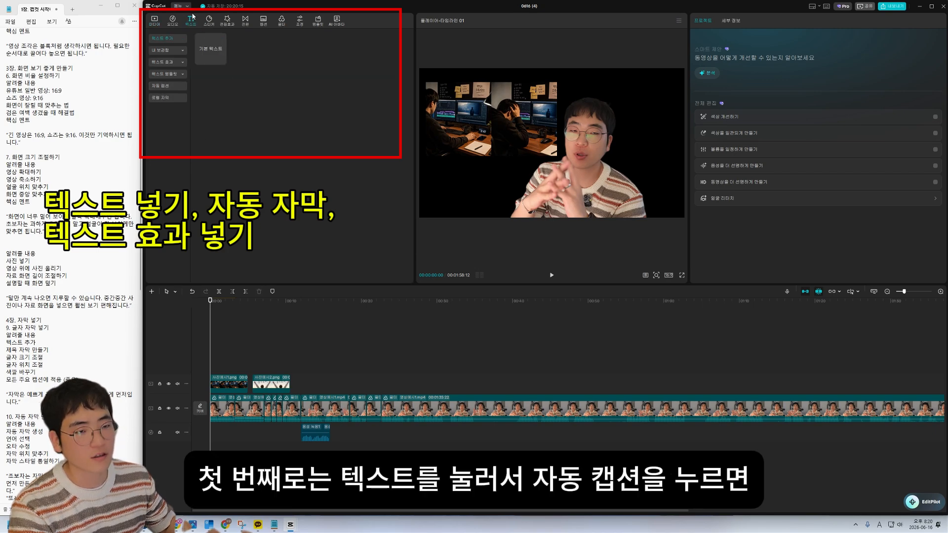
pyautogui.click(171, 89)
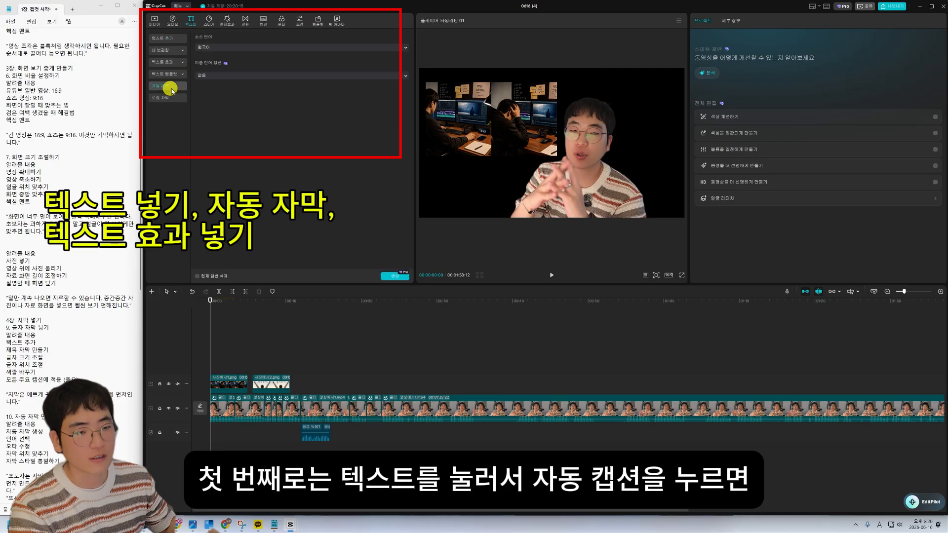
pyautogui.click(256, 48)
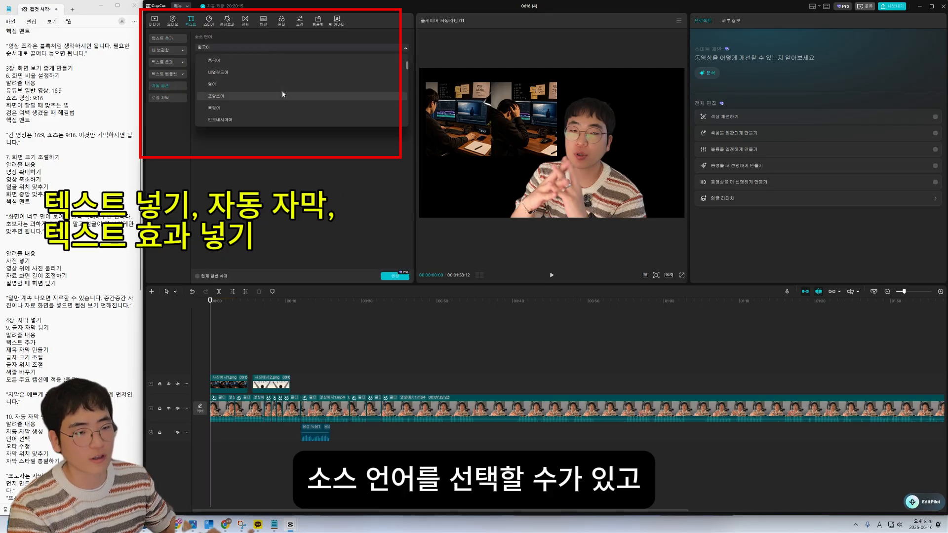
pyautogui.scroll(1, 283, 90)
pyautogui.scroll(-5, 274, 89)
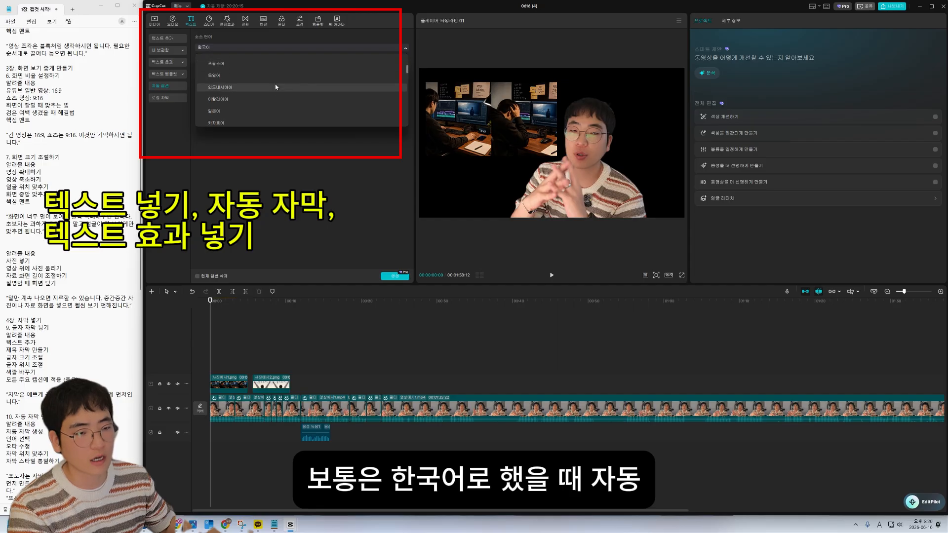
pyautogui.click(257, 94)
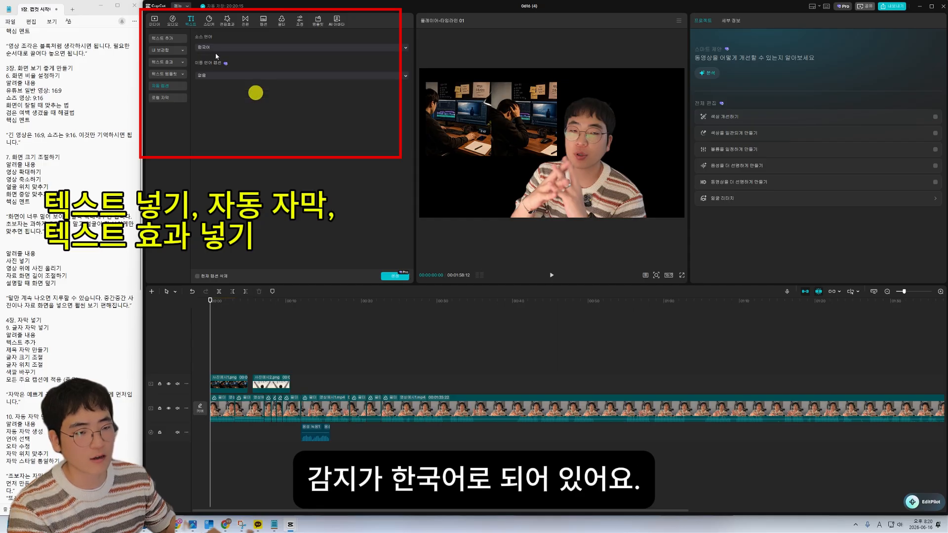
pyautogui.click(398, 277)
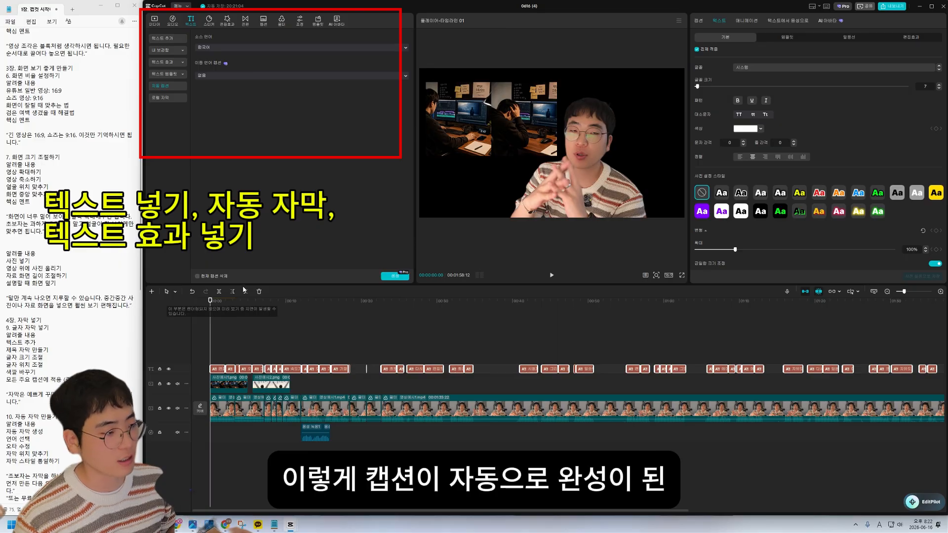
# - Scrub from the start to about 18 seconds to preview the generated captions, return to the start, and deselect them
pyautogui.moveTo(218, 309); pyautogui.dragTo(197, 291)
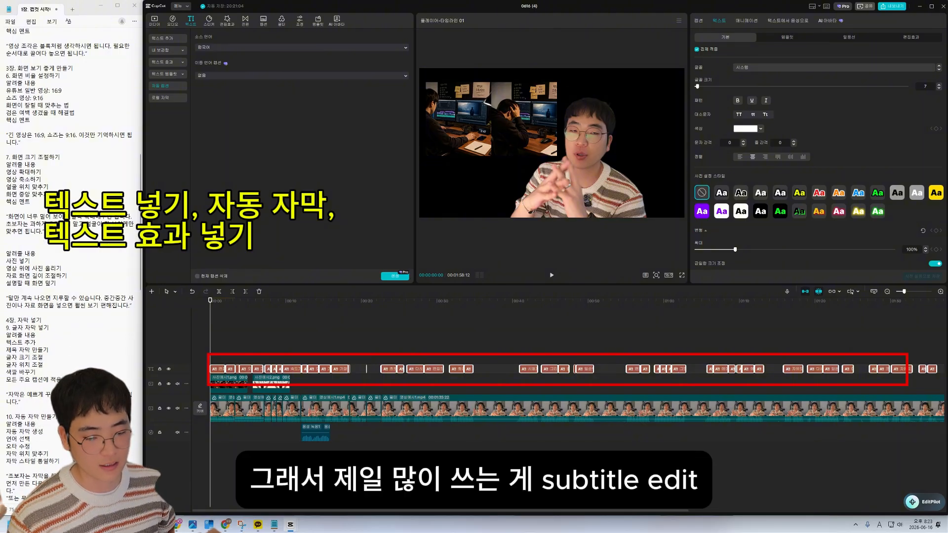
pyautogui.scroll(-3, 69, 247)
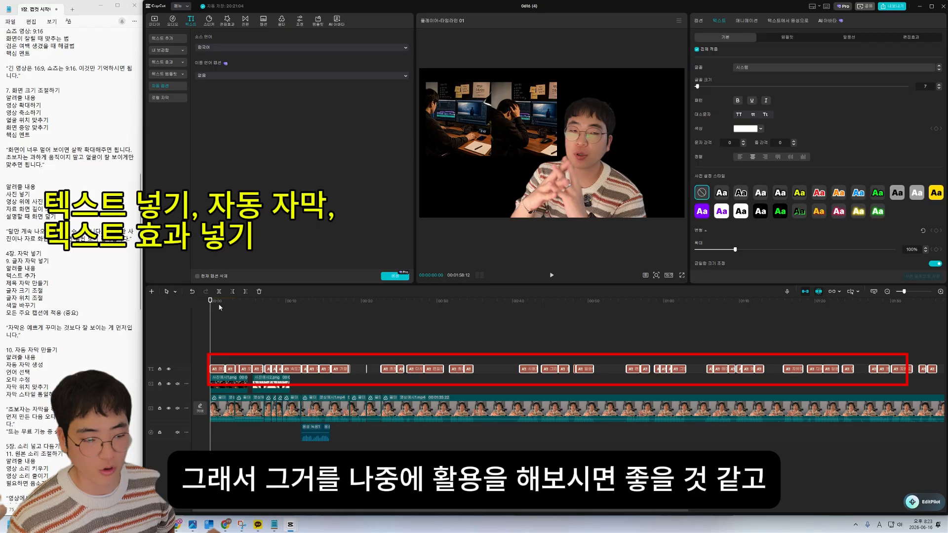
pyautogui.moveTo(220, 306); pyautogui.dragTo(347, 313)
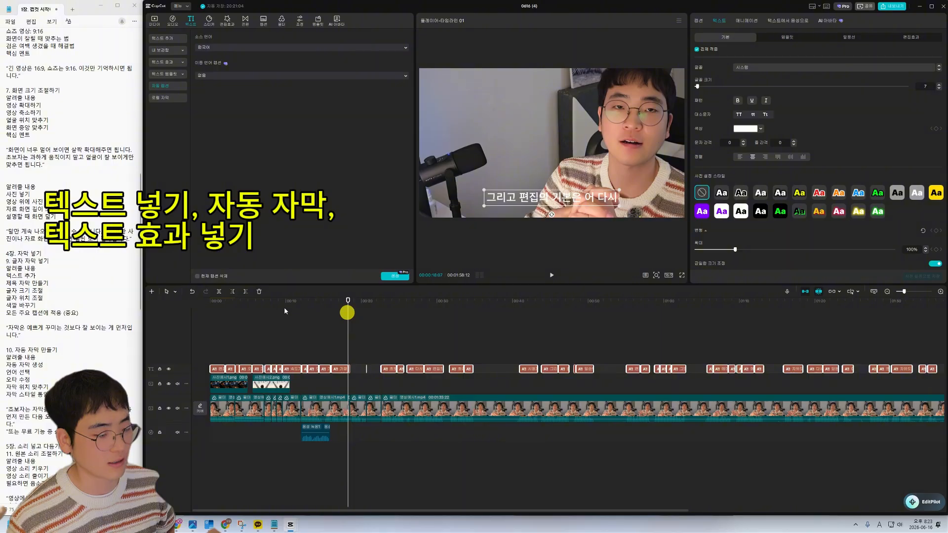
pyautogui.click(213, 370)
pyautogui.click(205, 370)
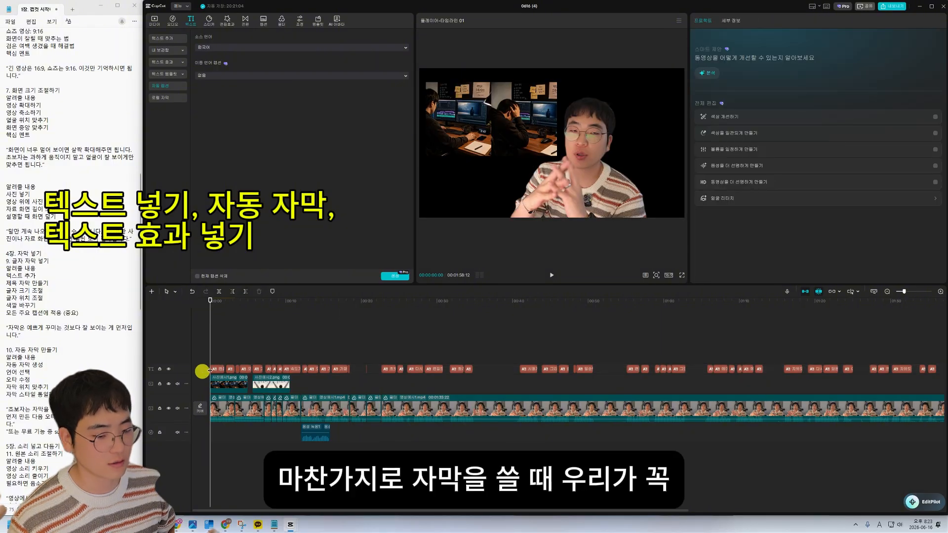
# - Select the first caption and, with changes applied to all main captions, give it the black text preset with a white outline
pyautogui.click(217, 370)
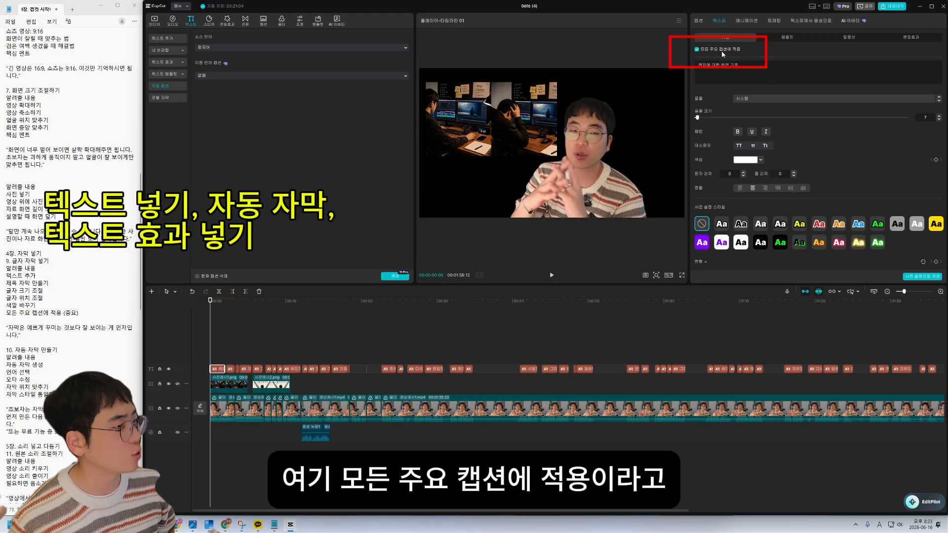
pyautogui.click(734, 49)
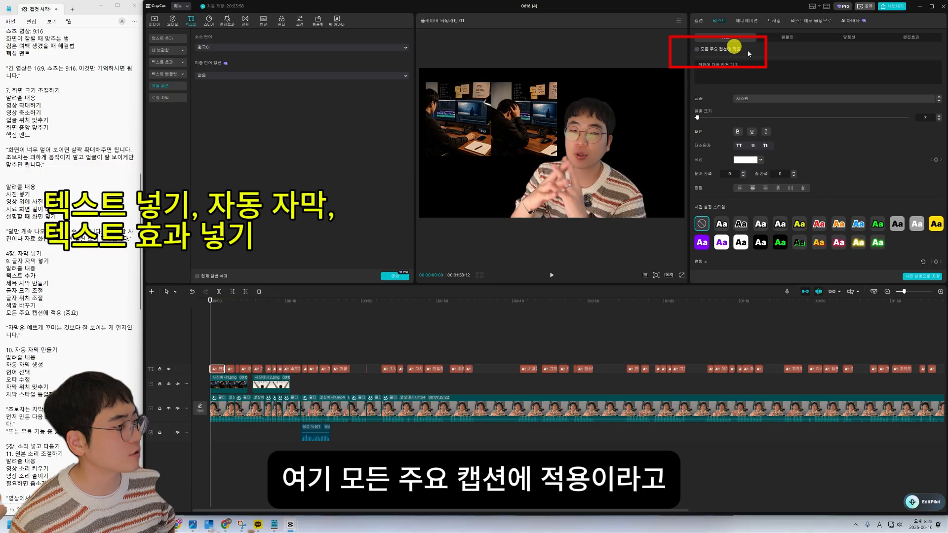
pyautogui.click(697, 49)
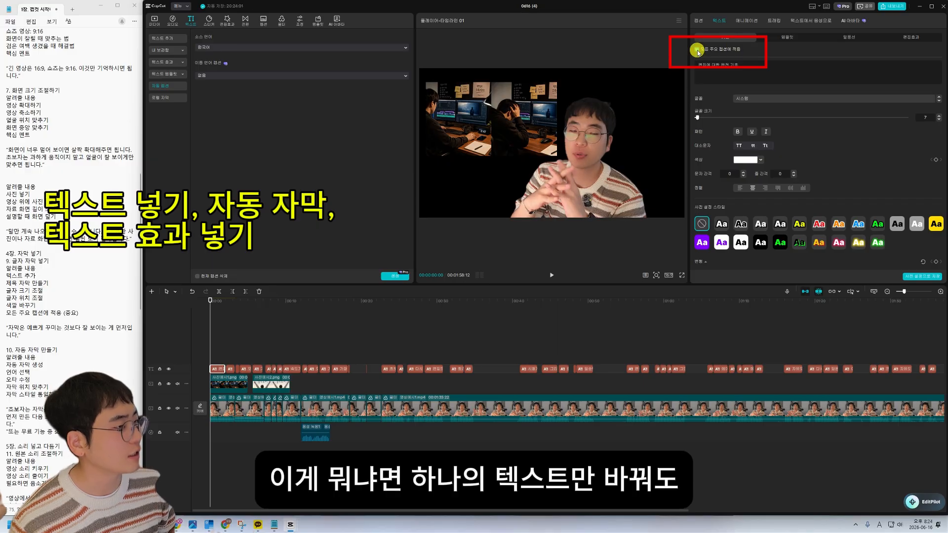
pyautogui.click(213, 369)
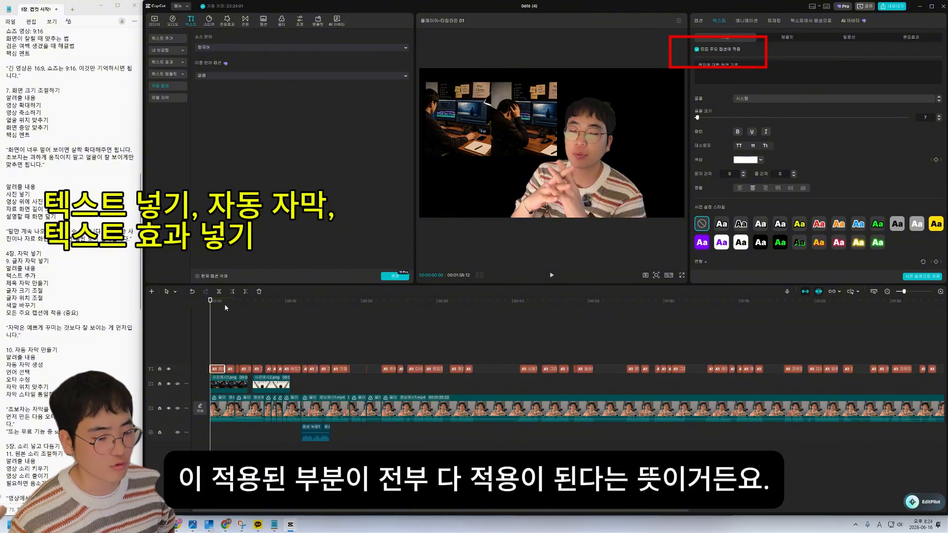
pyautogui.moveTo(225, 307)
pyautogui.mouseDown()
pyautogui.moveTo(265, 307)
pyautogui.moveTo(219, 324)
pyautogui.mouseUp()
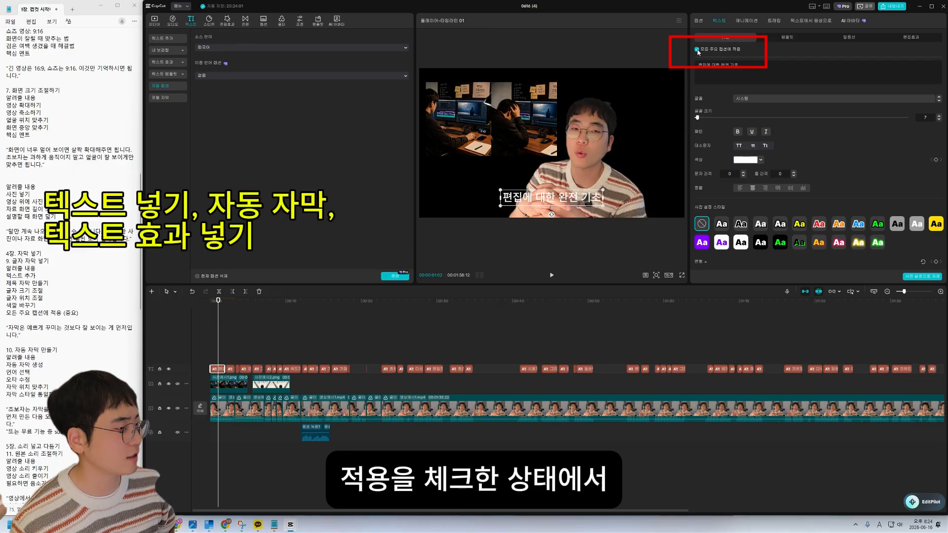
pyautogui.click(742, 227)
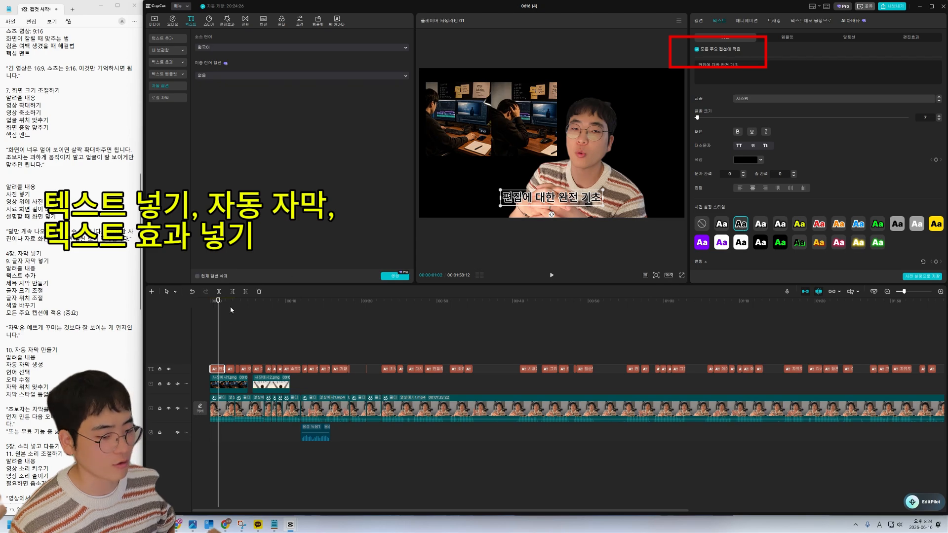
pyautogui.moveTo(226, 303); pyautogui.dragTo(192, 309)
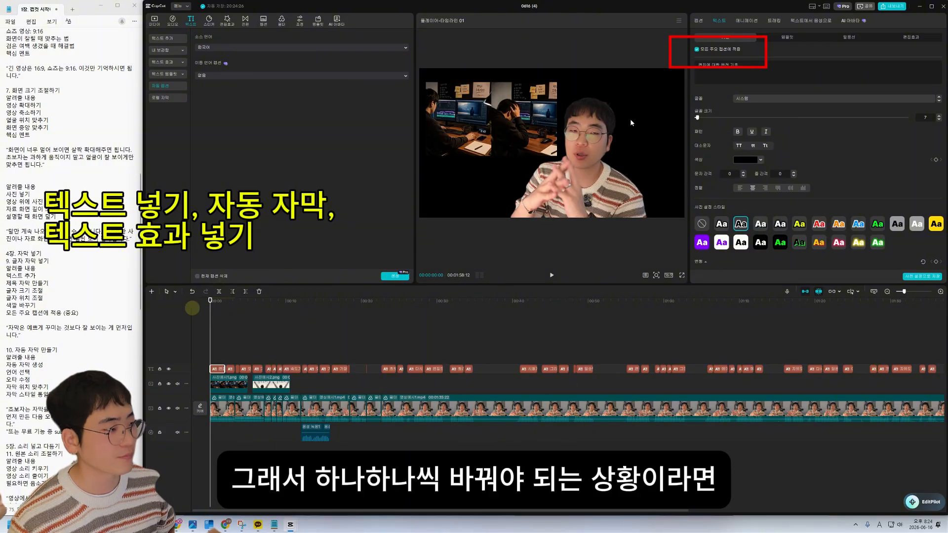
# - Turn off applying changes to all main captions, give only the first caption the green-on-black preset, and scrub to compare the others
pyautogui.click(698, 49)
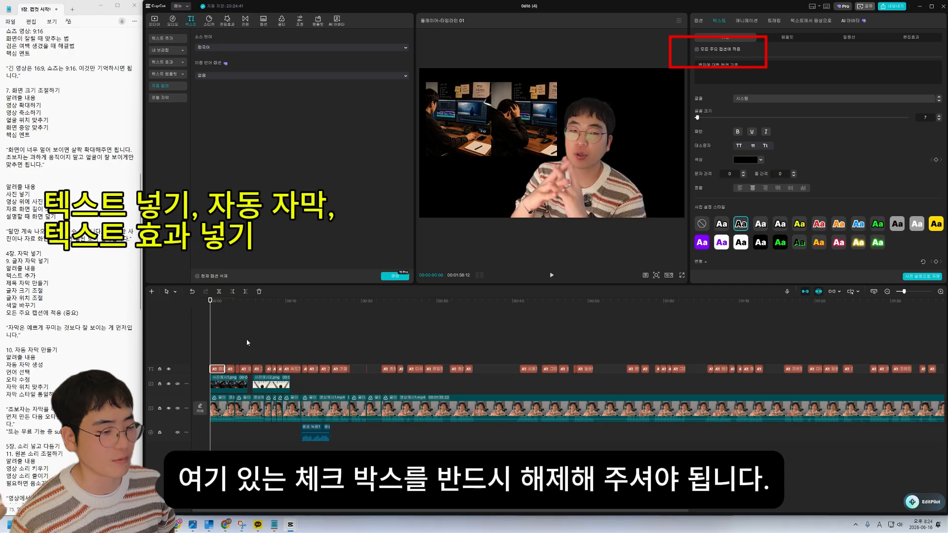
pyautogui.click(214, 302)
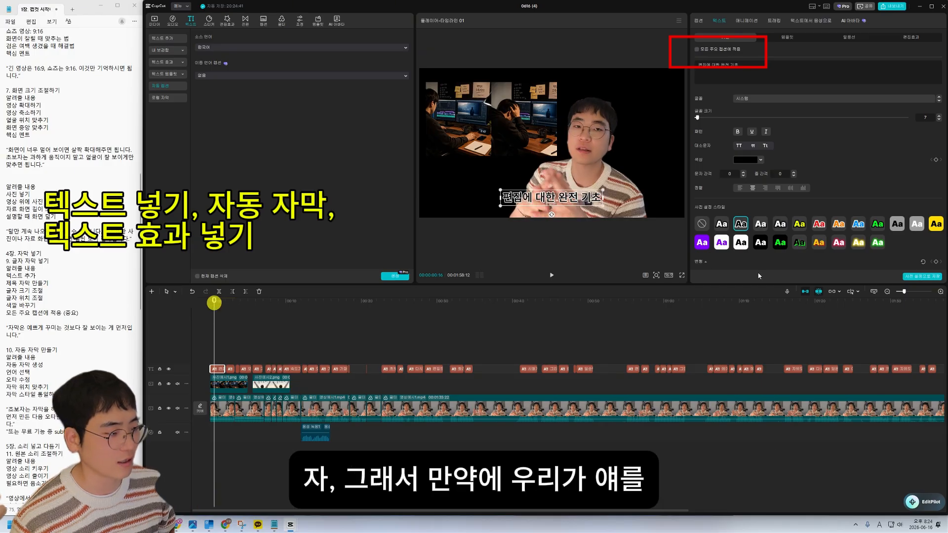
pyautogui.click(781, 242)
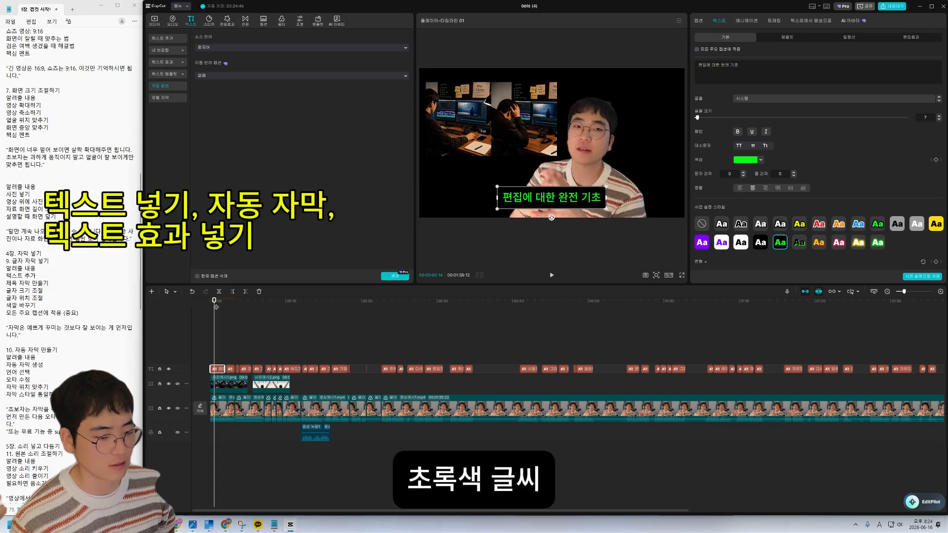
pyautogui.moveTo(220, 301); pyautogui.dragTo(354, 313)
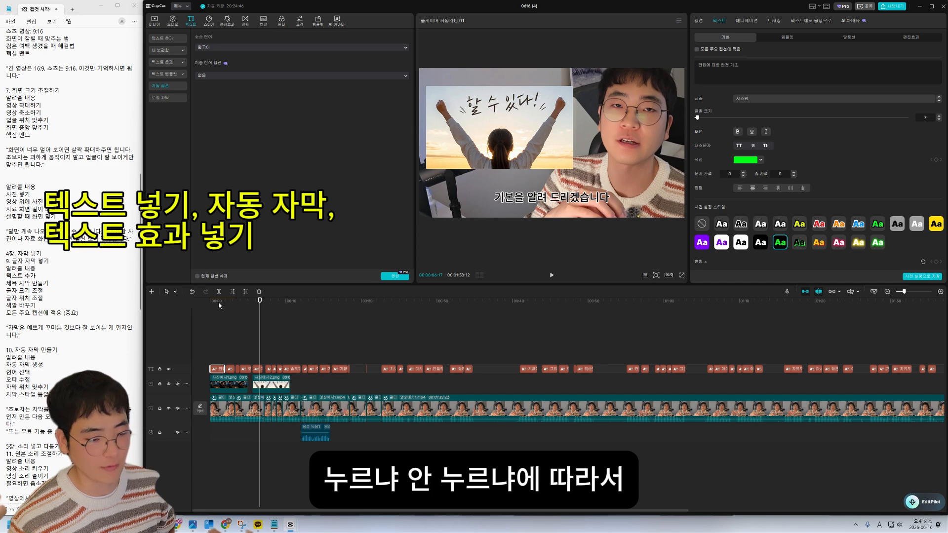
pyautogui.moveTo(216, 305)
pyautogui.mouseDown()
pyautogui.moveTo(248, 304)
pyautogui.moveTo(217, 304)
pyautogui.mouseUp()
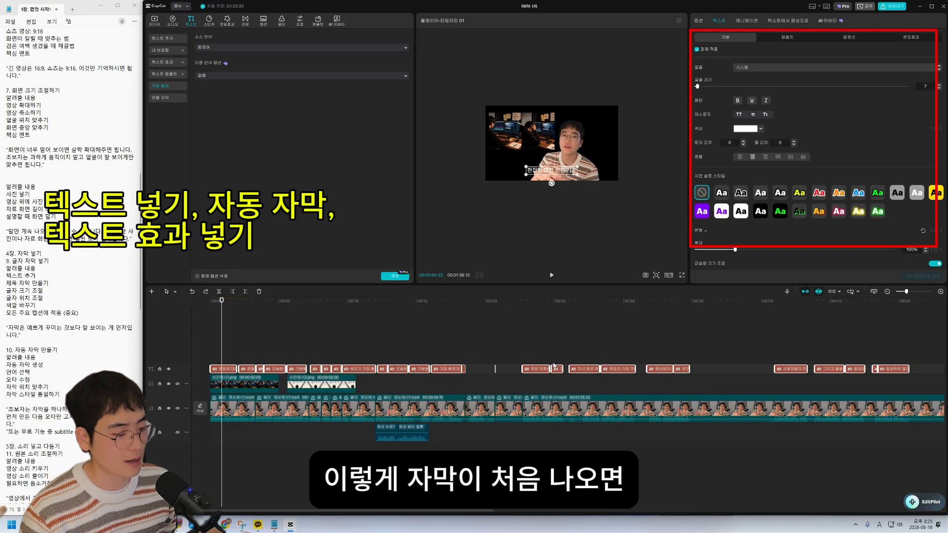
# - Apply the preset with white text on a black background to all captions and check it by scrubbing to about 10 seconds
pyautogui.scroll(-5, 554, 366)
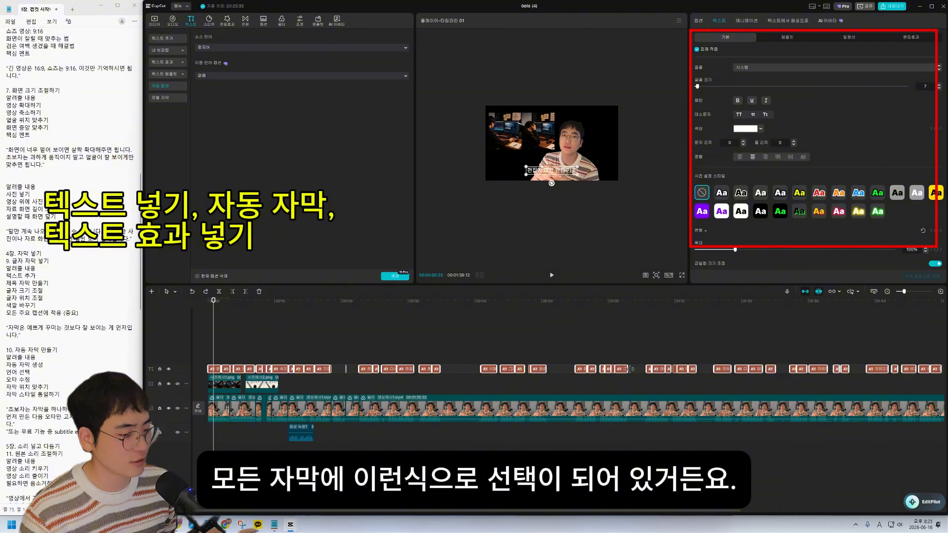
pyautogui.scroll(5, 326, 361)
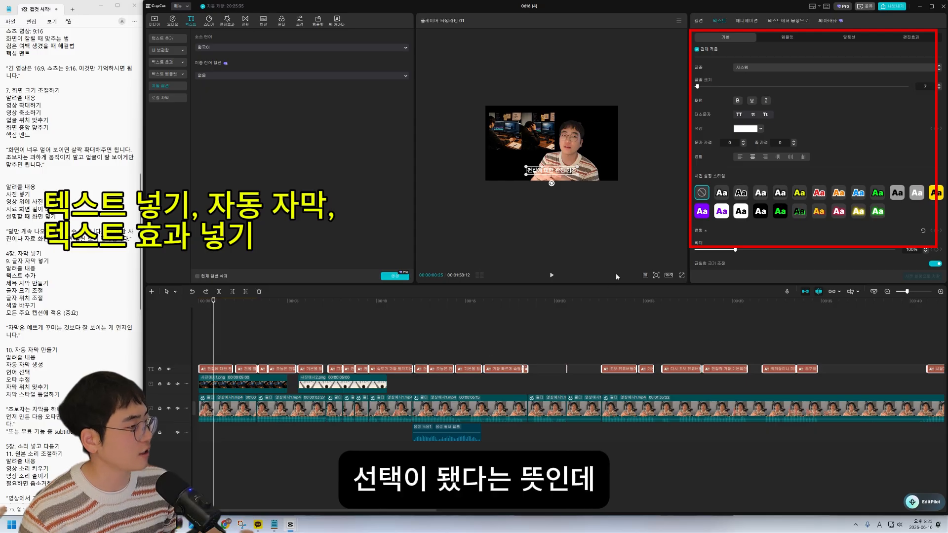
pyautogui.click(760, 212)
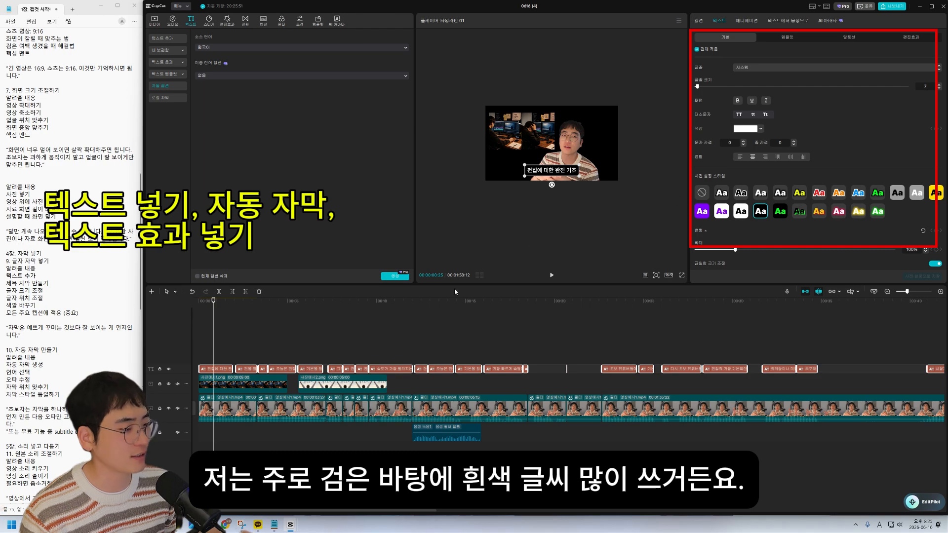
pyautogui.moveTo(214, 305); pyautogui.dragTo(389, 313)
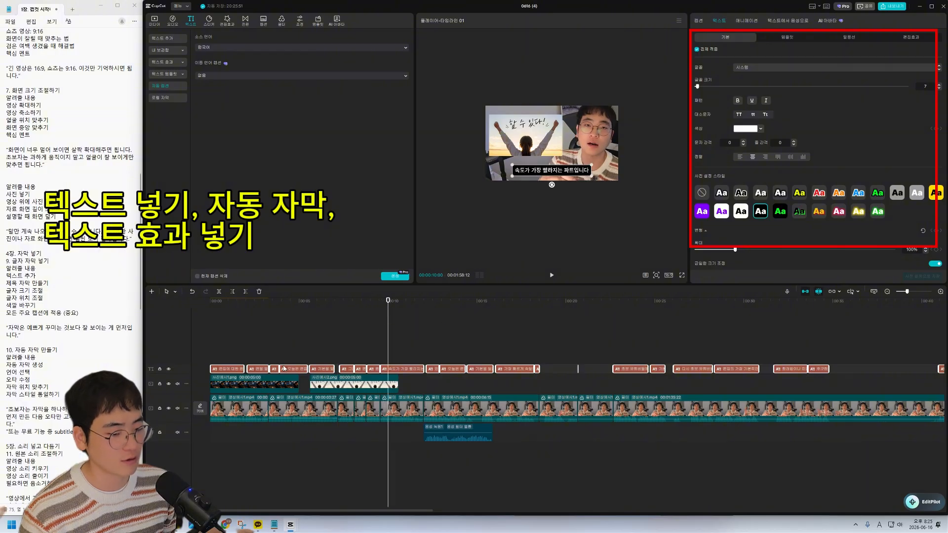
# - Select the caption "오늘은 편집에 대한", turn off applying changes to all main captions, and return the playhead to the start
pyautogui.click(284, 368)
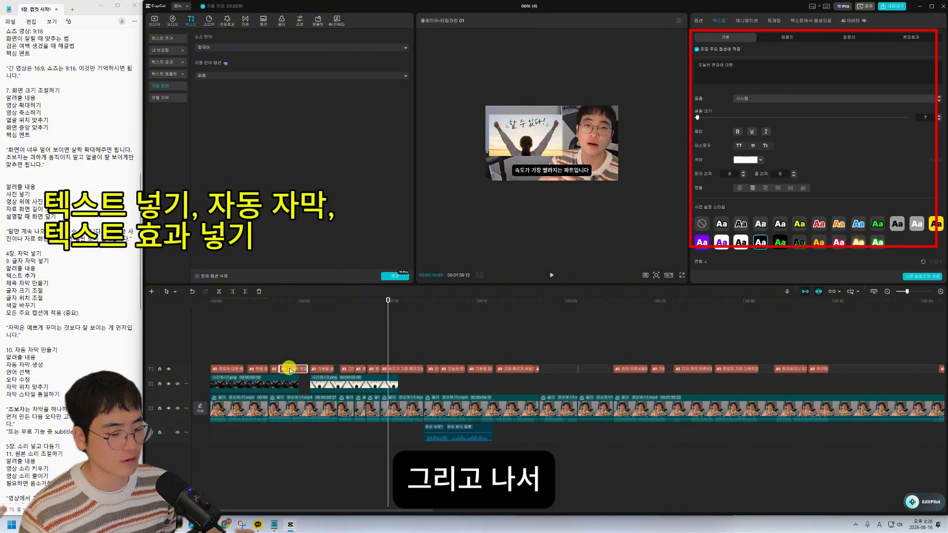
pyautogui.click(696, 50)
pyautogui.moveTo(315, 305); pyautogui.dragTo(196, 308)
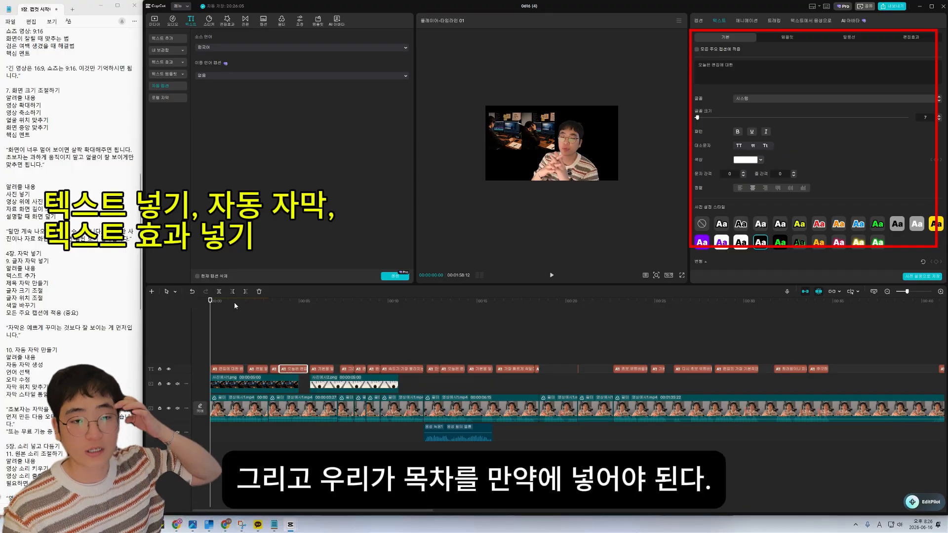
# - Add a default text (기본 텍스트) at the start of the timeline and enlarge it in the middle of the frame
pyautogui.click(168, 38)
pyautogui.click(222, 60)
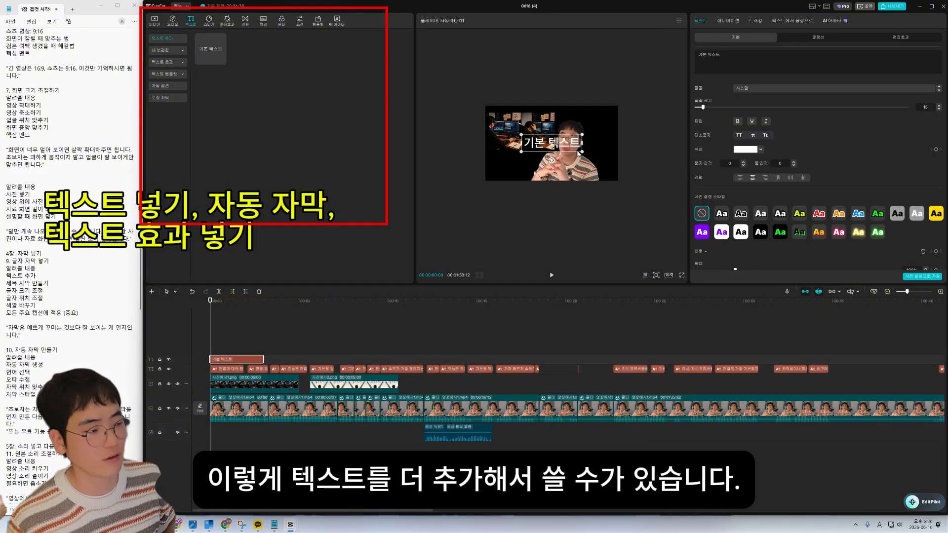
pyautogui.moveTo(580, 153); pyautogui.dragTo(592, 156)
pyautogui.click(224, 303)
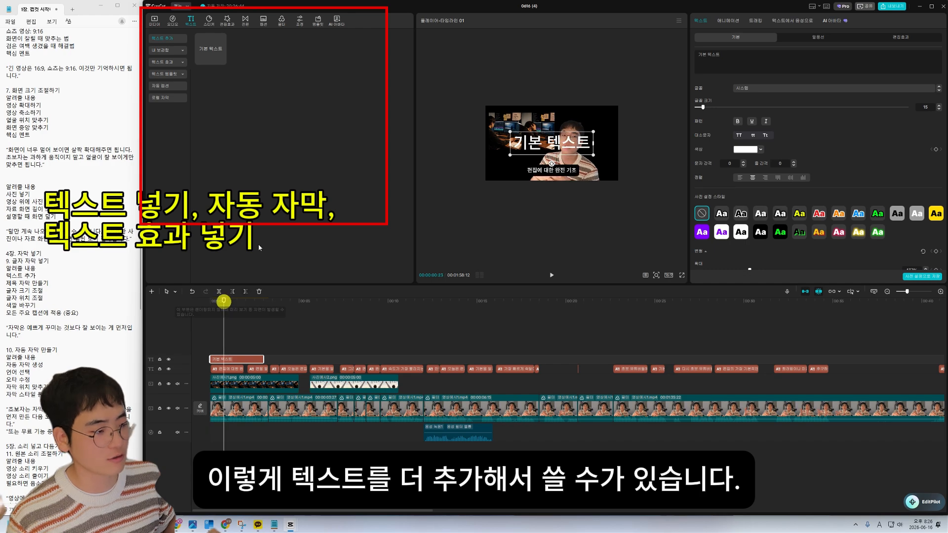
pyautogui.scroll(5, 570, 205)
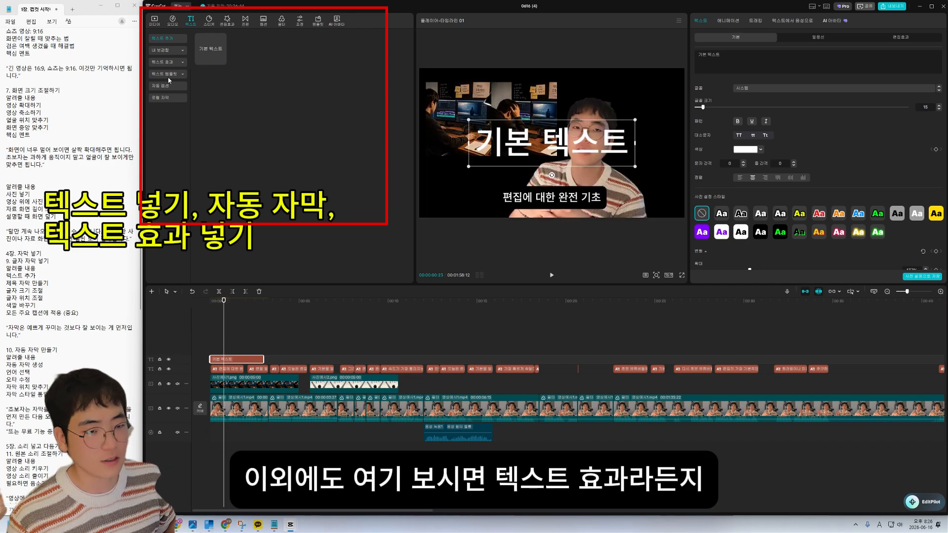
# - Preview the first popular text effect and the CLOUD text template from the text library
pyautogui.click(172, 63)
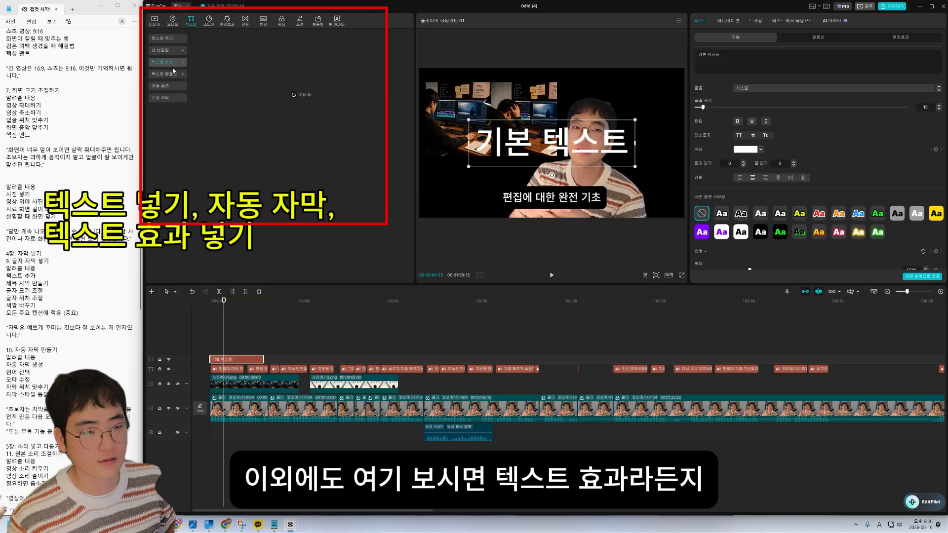
pyautogui.click(210, 71)
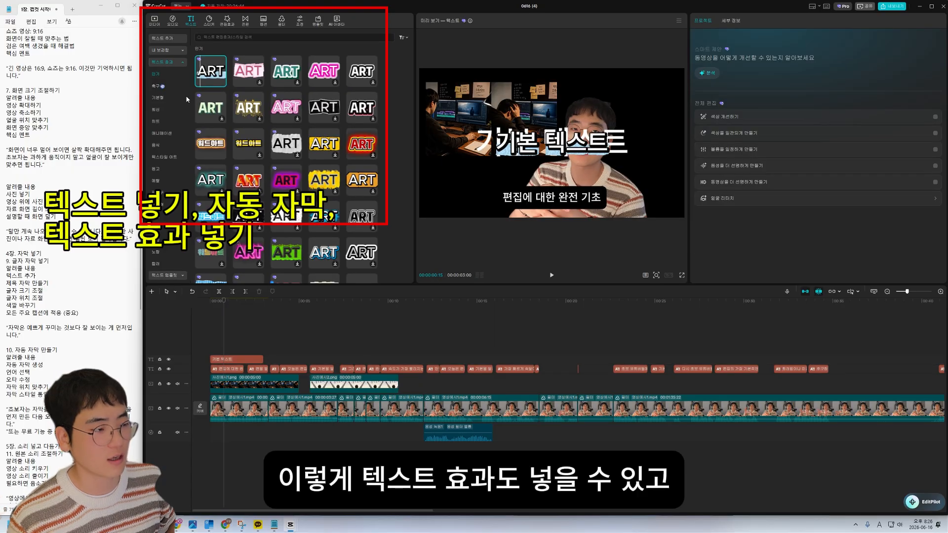
pyautogui.click(163, 275)
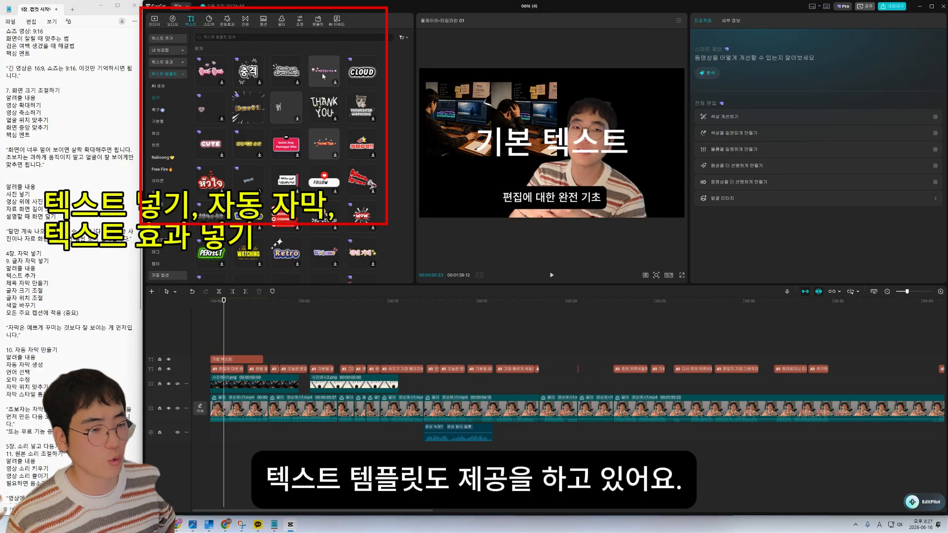
pyautogui.click(360, 68)
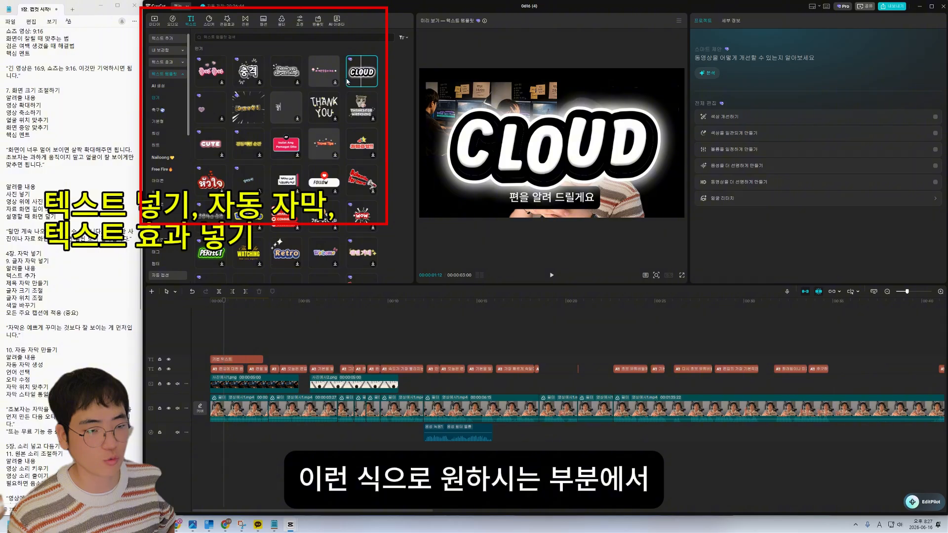
pyautogui.moveTo(366, 87)
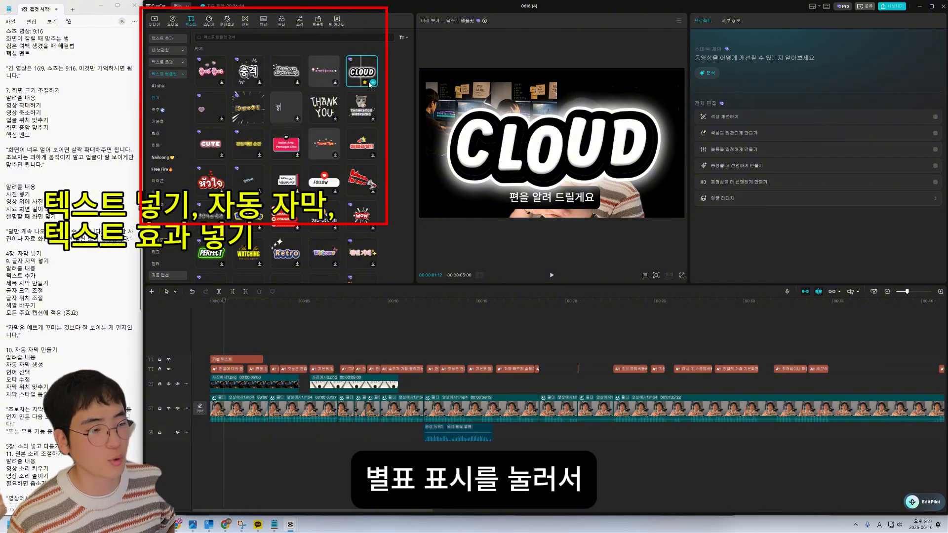
# - Browse the favourite text effects and text templates saved in the personal library (내 보관함)
pyautogui.click(168, 51)
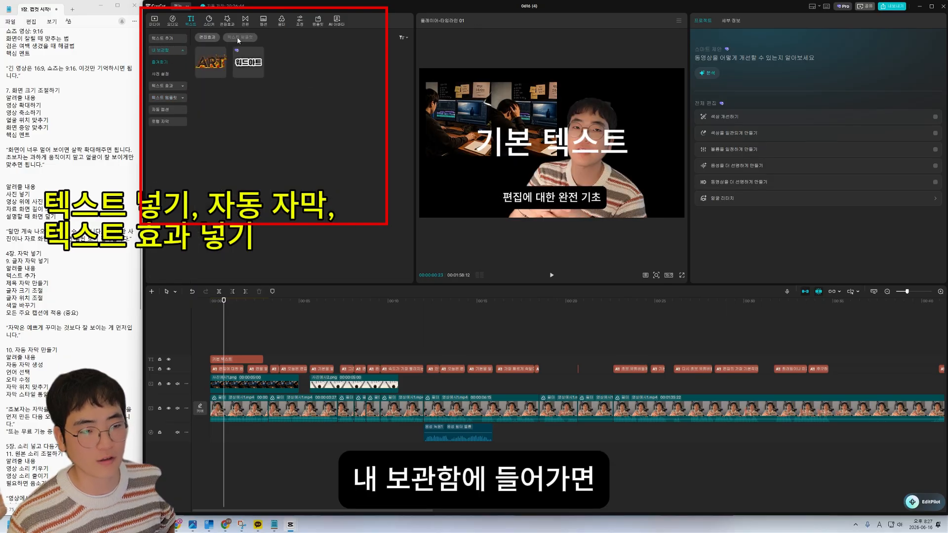
pyautogui.click(237, 36)
pyautogui.click(209, 38)
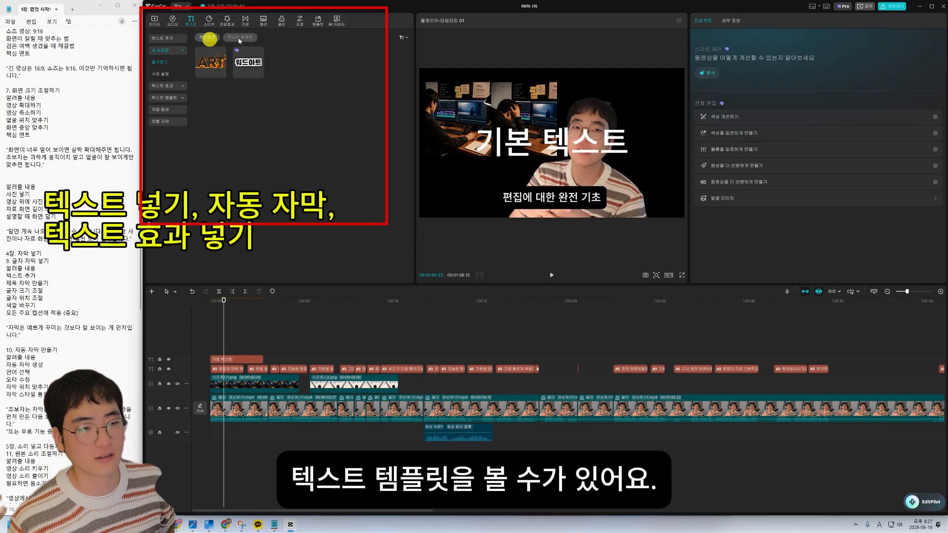
pyautogui.click(239, 37)
pyautogui.click(209, 37)
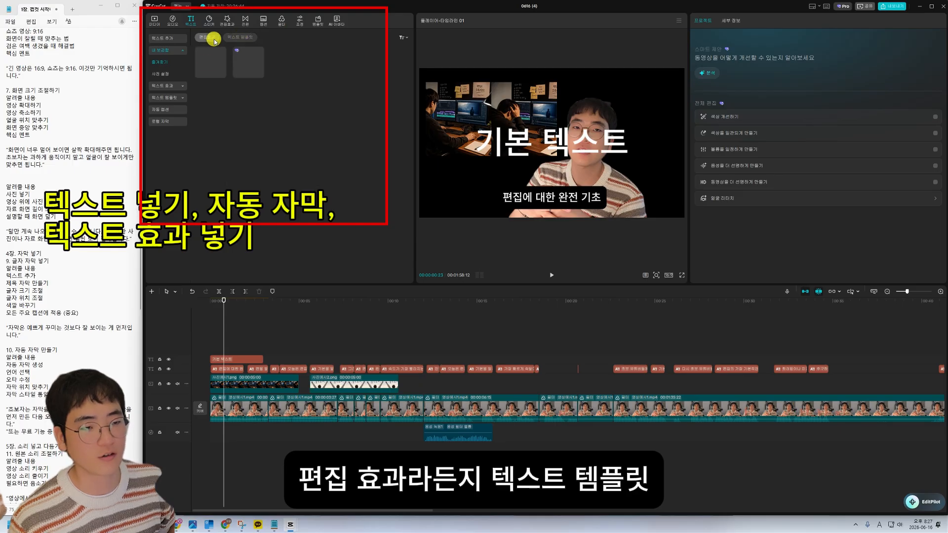
pyautogui.click(245, 39)
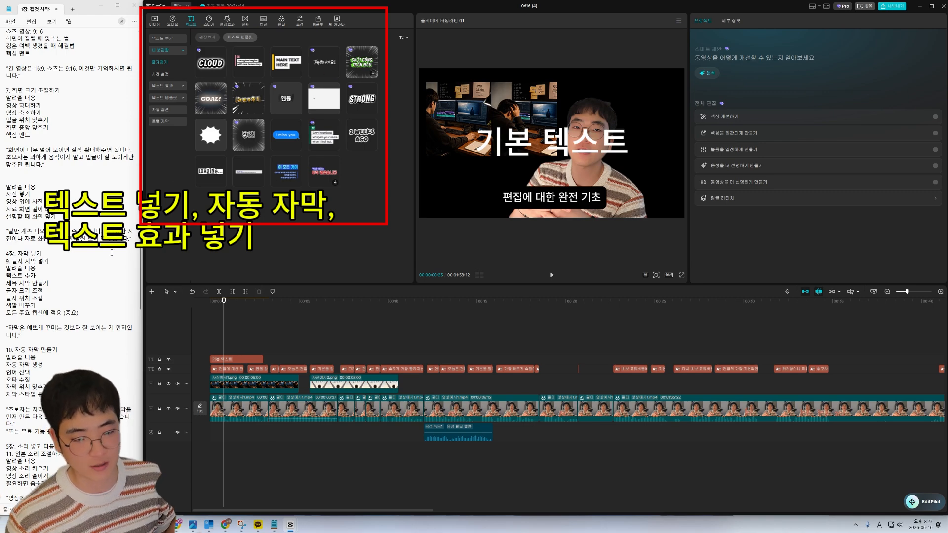
# - Shorten the caption at about 18 seconds to "그리고 편집의 기본은" by removing "어 다시", and open the list of all captions
pyautogui.click(227, 369)
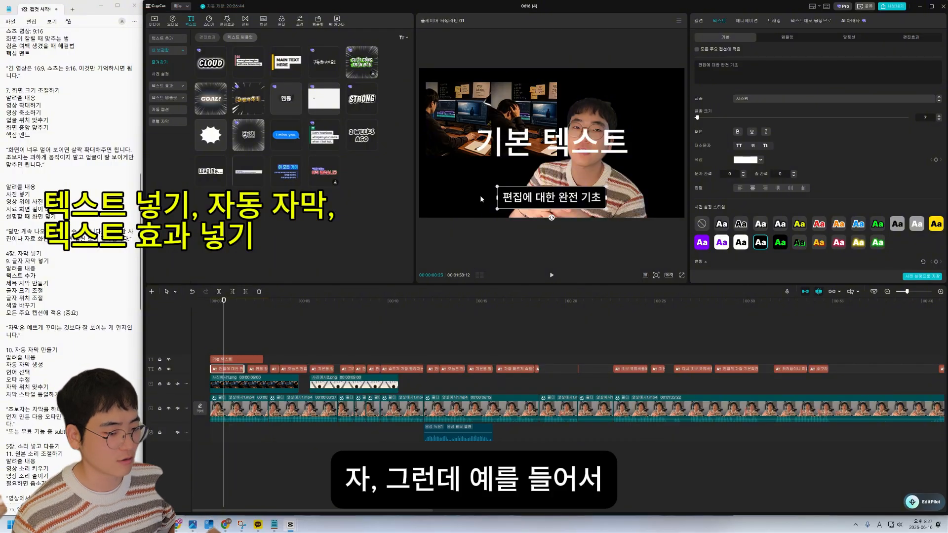
pyautogui.moveTo(304, 300); pyautogui.dragTo(536, 333)
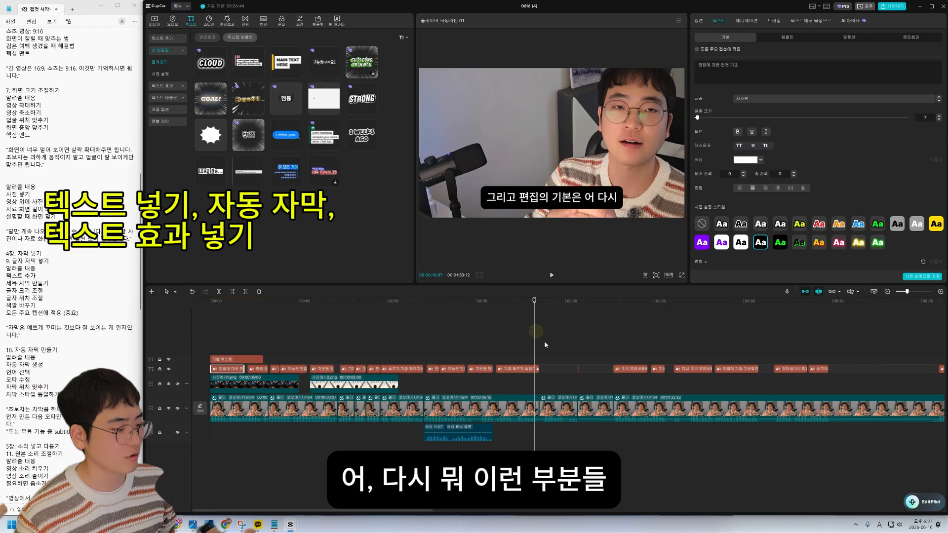
pyautogui.scroll(1, 545, 336)
pyautogui.click(609, 192)
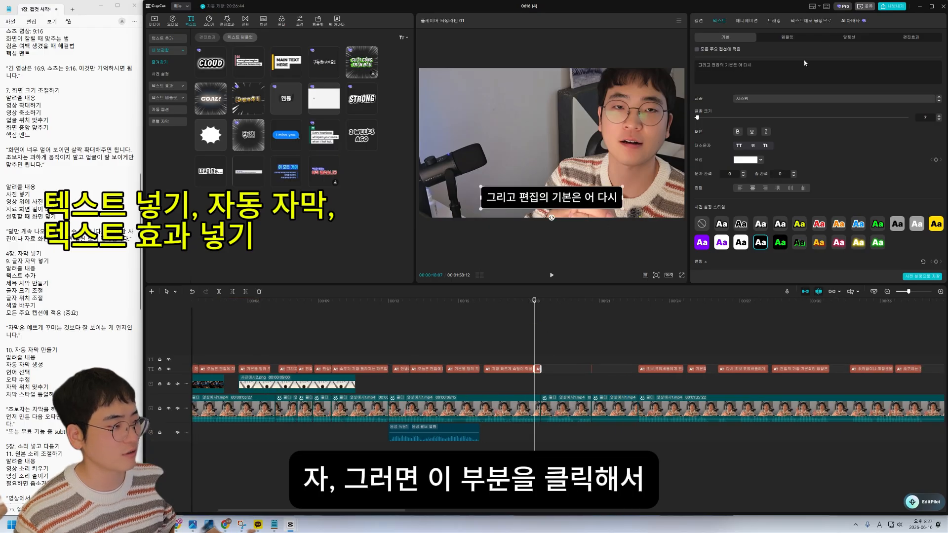
pyautogui.moveTo(753, 65); pyautogui.dragTo(737, 66)
pyautogui.press('BackSpace')
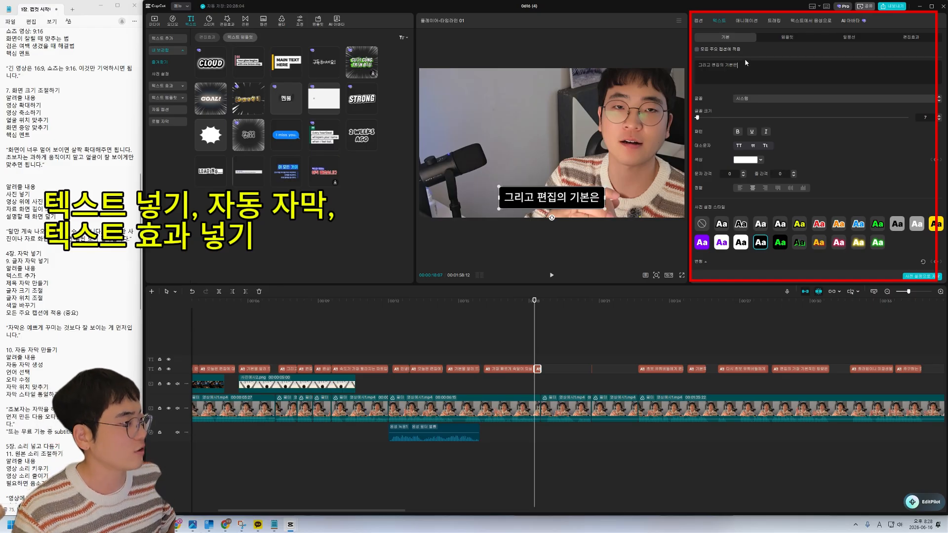
pyautogui.click(698, 21)
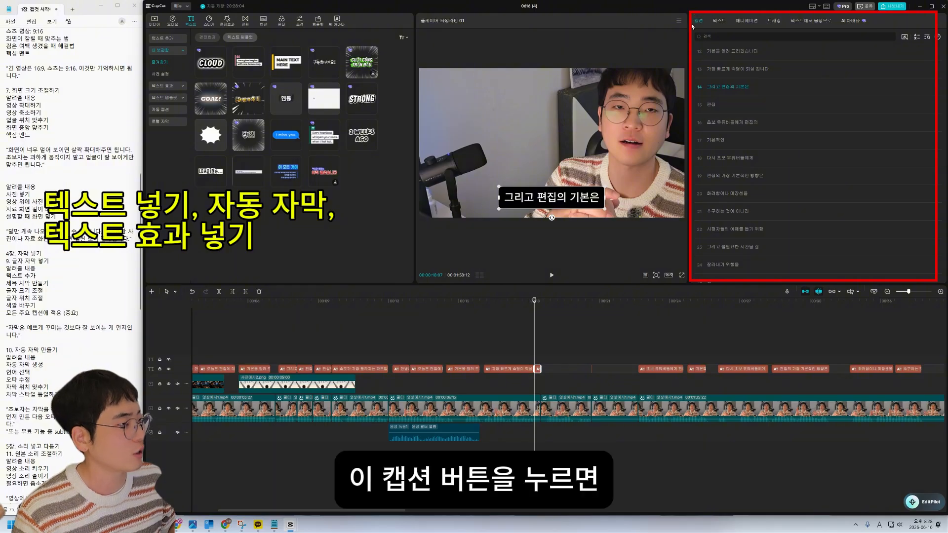
# - Review the auto-generated captions one by one in the caption list to find parts that need correcting
pyautogui.click(751, 52)
pyautogui.click(738, 90)
pyautogui.click(724, 107)
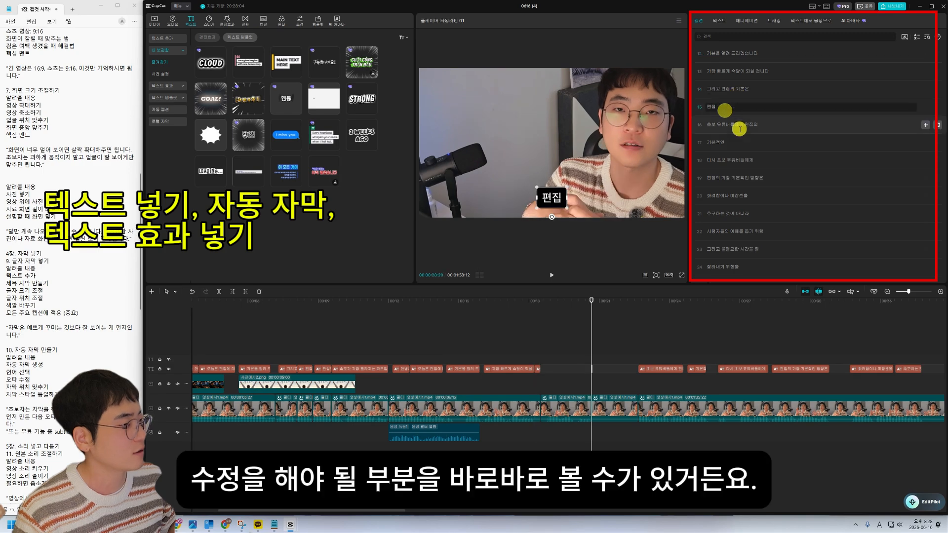
pyautogui.click(739, 128)
pyautogui.click(748, 175)
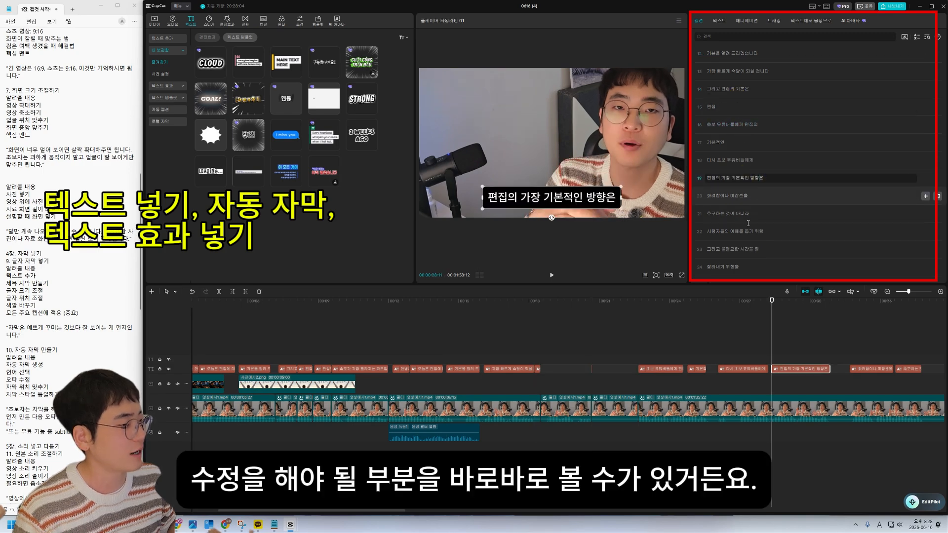
pyautogui.click(747, 195)
pyautogui.click(745, 212)
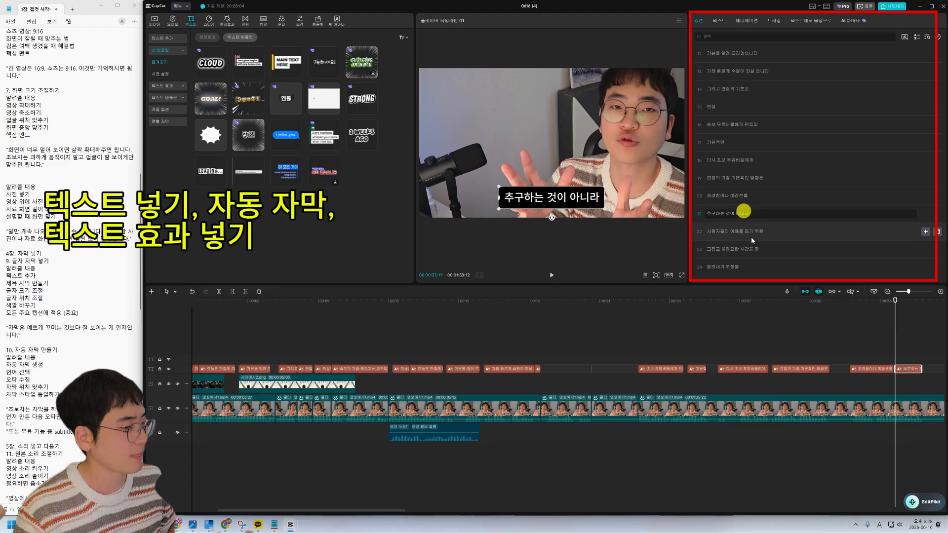
pyautogui.click(750, 230)
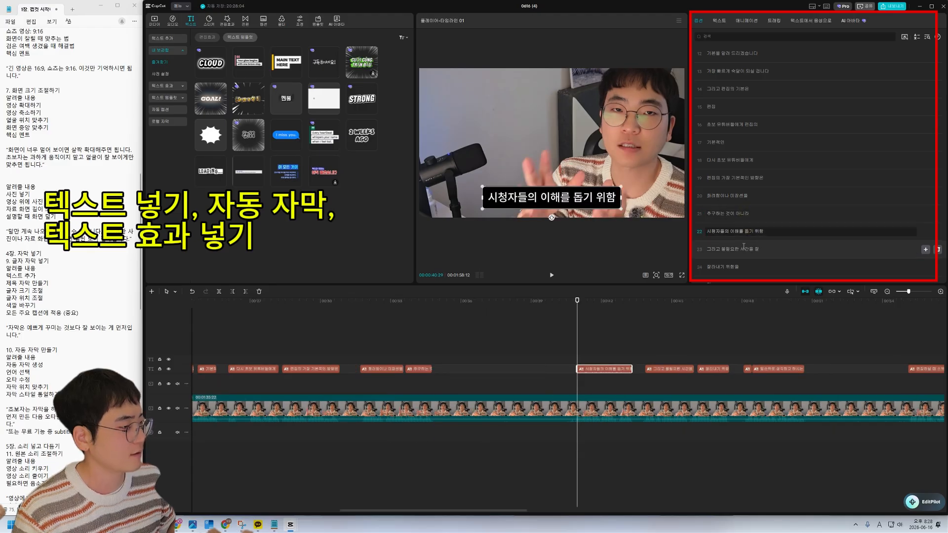
pyautogui.click(743, 247)
pyautogui.click(741, 250)
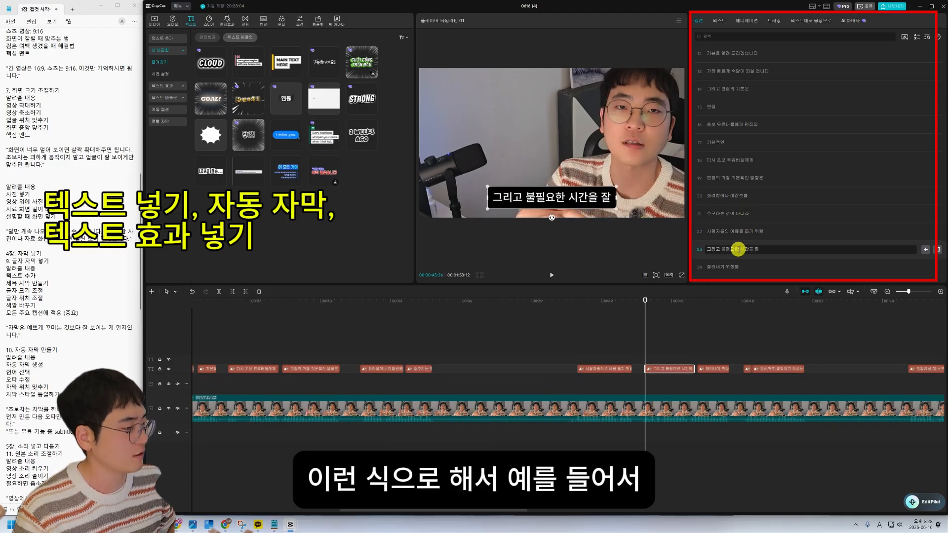
# - Split the caption "그리고 불필요한 시간을 잘" into two captions just before "시간을 잘"
pyautogui.scroll(-2, 731, 166)
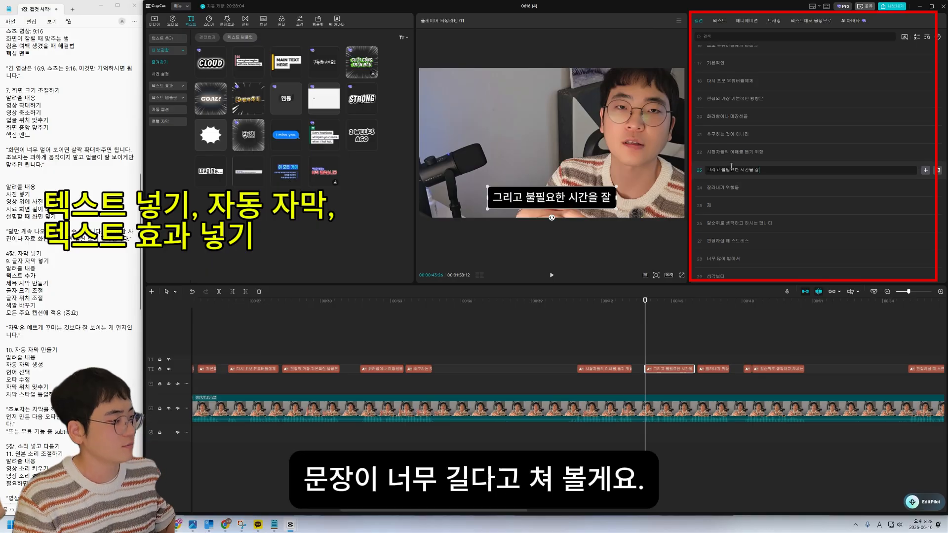
pyautogui.click(735, 170)
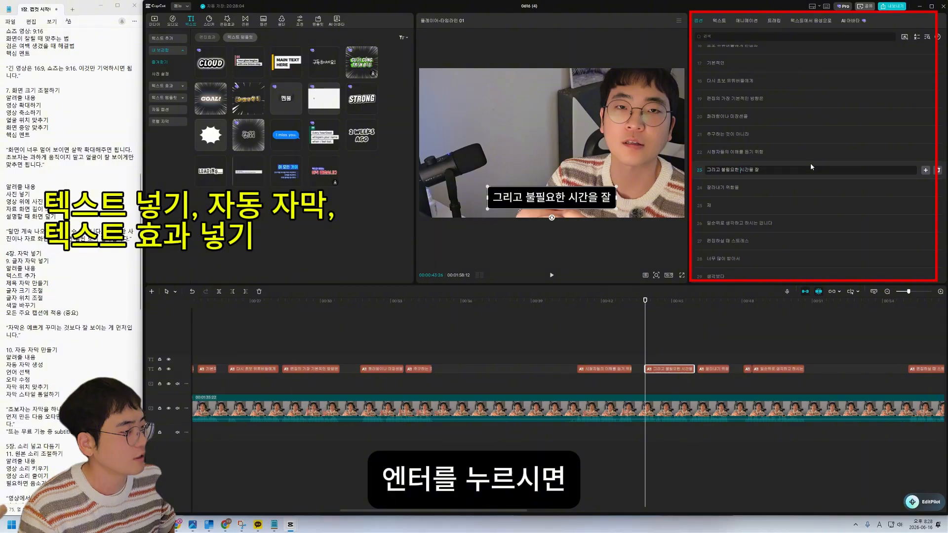
pyautogui.press('Return')
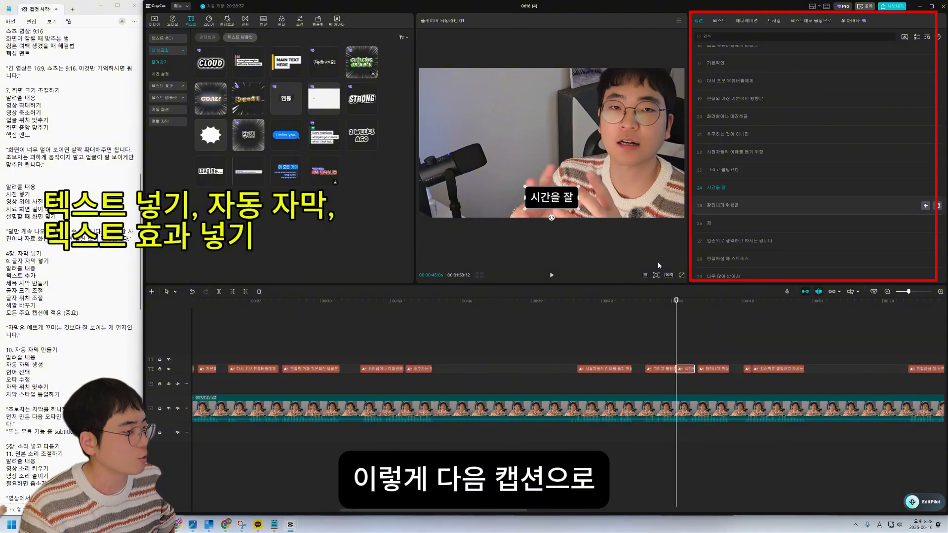
# - Compare the neighbouring captions "그리고 불필요한" and "시간을 잘" in the caption list and preview
pyautogui.moveTo(676, 303); pyautogui.dragTo(669, 302)
pyautogui.click(725, 191)
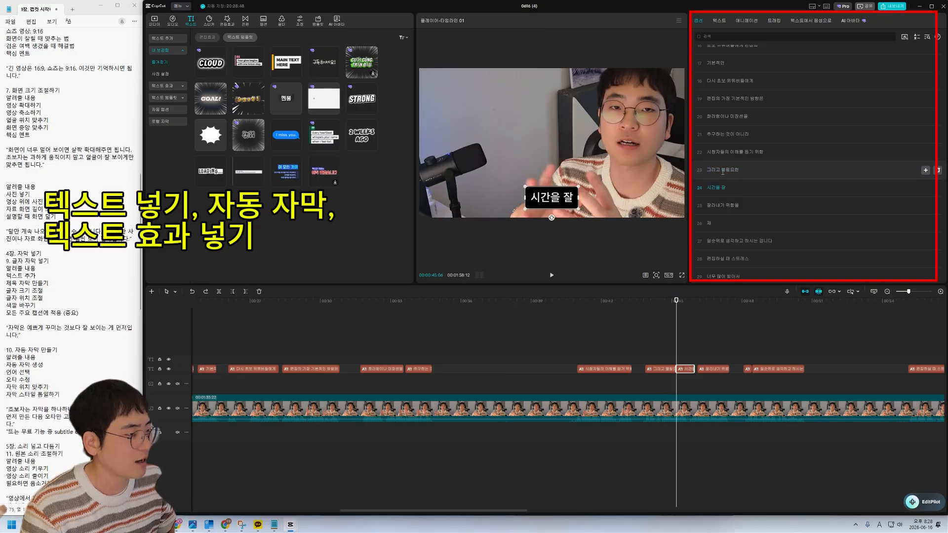
pyautogui.click(723, 170)
pyautogui.click(721, 187)
pyautogui.click(725, 168)
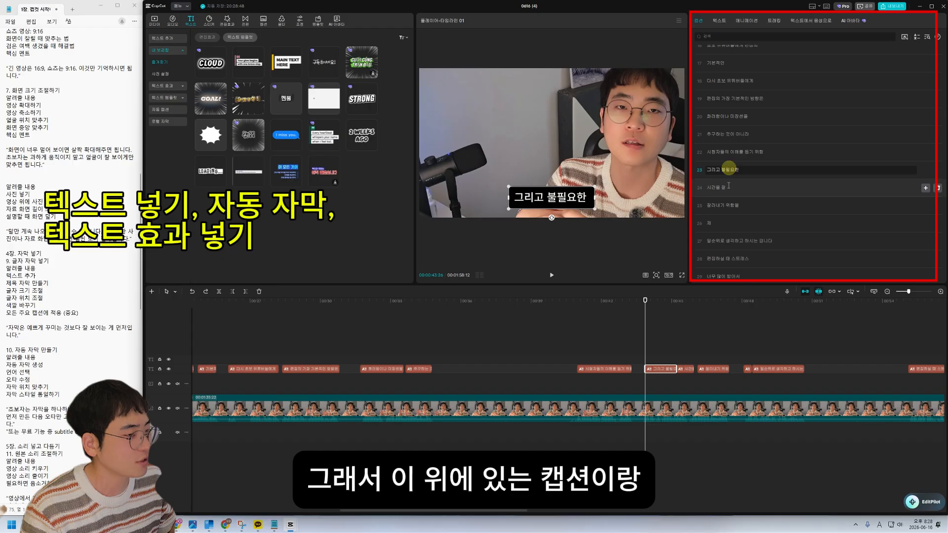
pyautogui.click(728, 186)
pyautogui.click(734, 169)
pyautogui.click(728, 187)
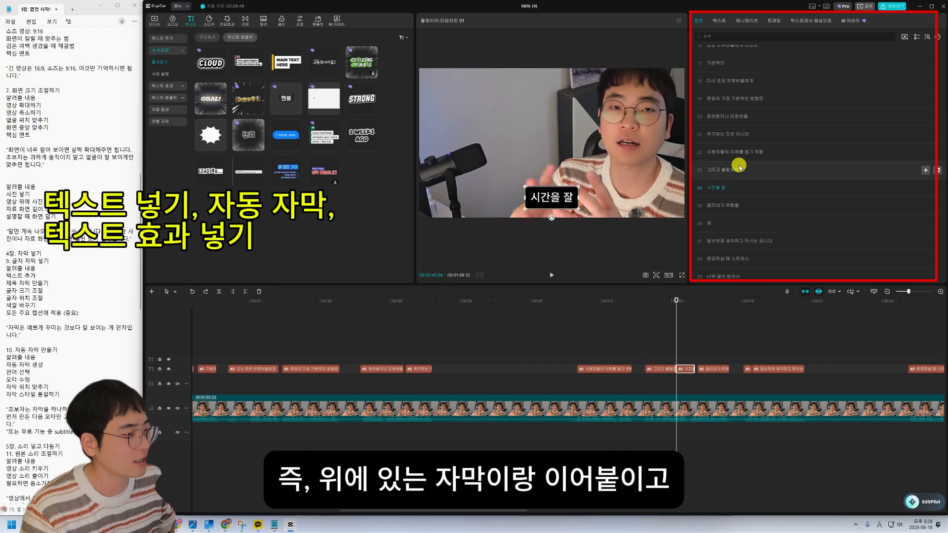
pyautogui.click(739, 169)
# - Merge the caption "시간을 잘" back into the preceding caption "그리고 불필요한" and check it on the timeline
pyautogui.click(726, 187)
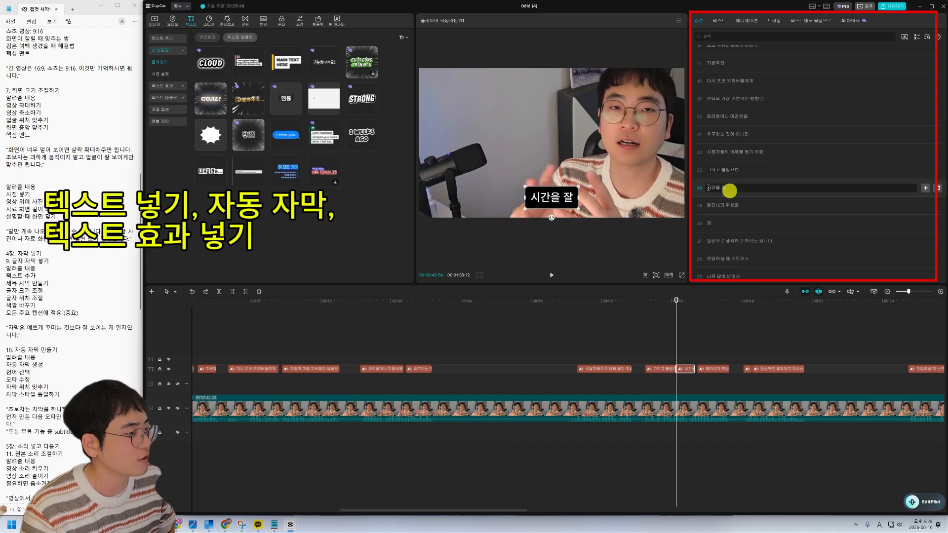
pyautogui.click(708, 187)
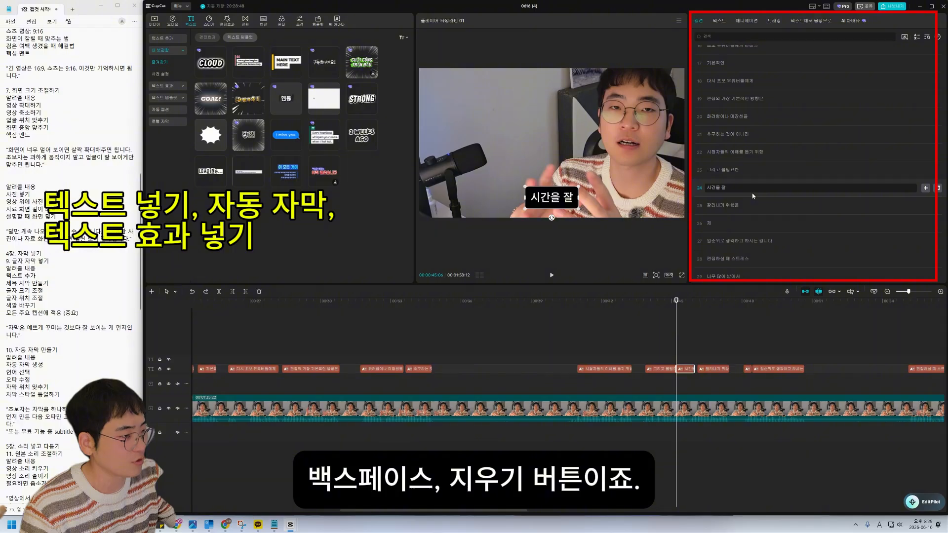
pyautogui.press('BackSpace')
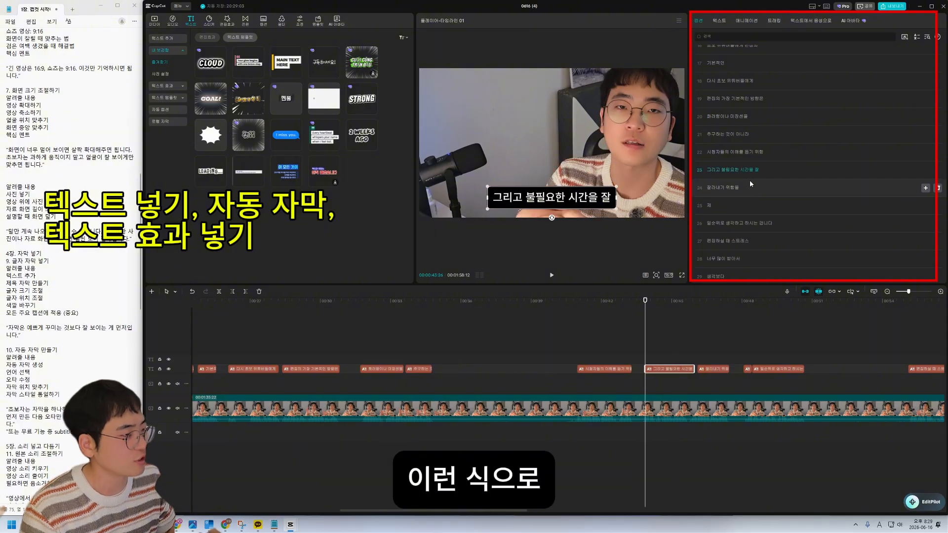
pyautogui.moveTo(758, 169); pyautogui.dragTo(704, 169)
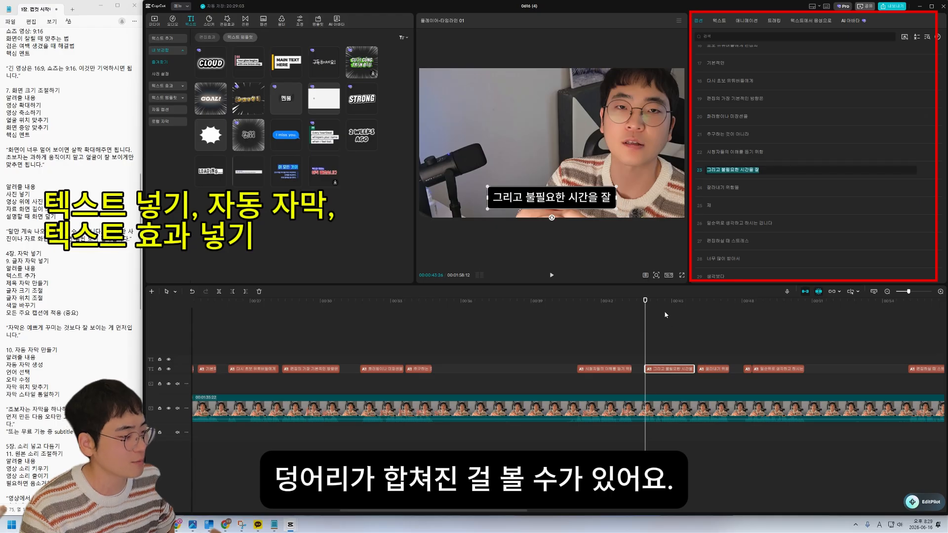
pyautogui.moveTo(668, 301); pyautogui.dragTo(706, 304)
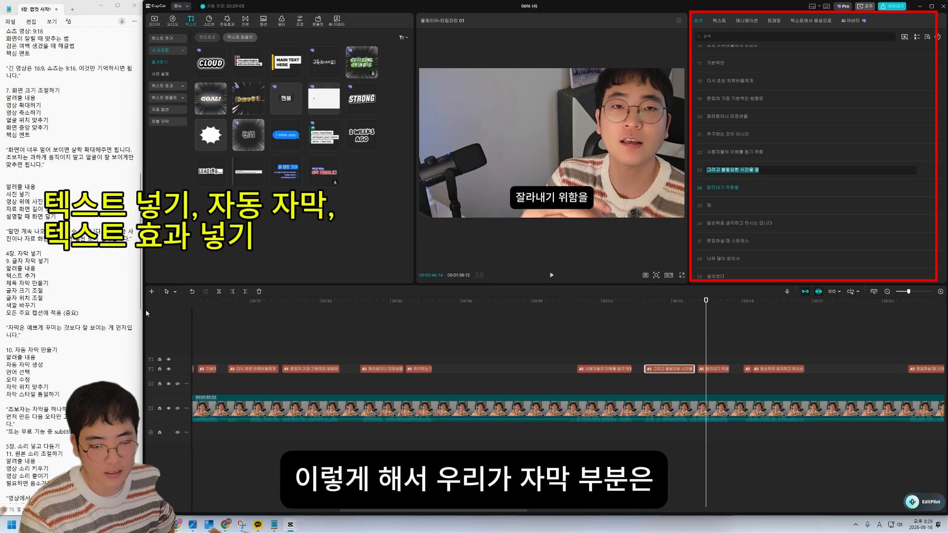
# - Move the first caption "편집에 대한 완전 기초" on its own slightly lower in the video frame
pyautogui.moveTo(217, 301); pyautogui.dragTo(50, 304)
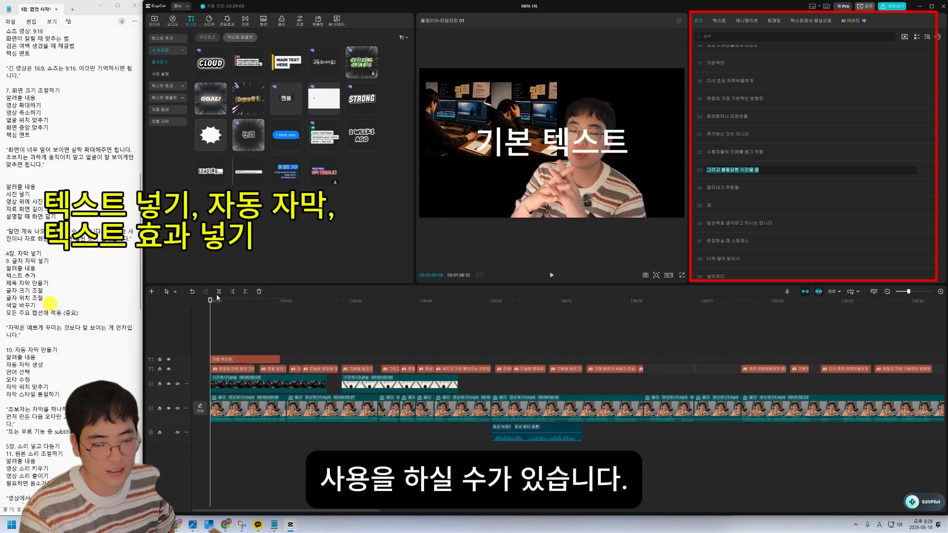
pyautogui.click(224, 304)
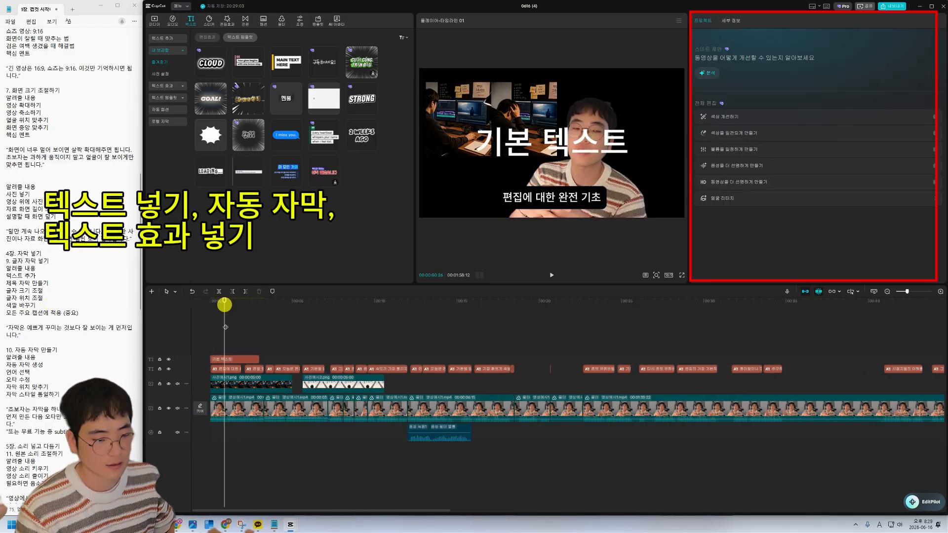
pyautogui.click(238, 370)
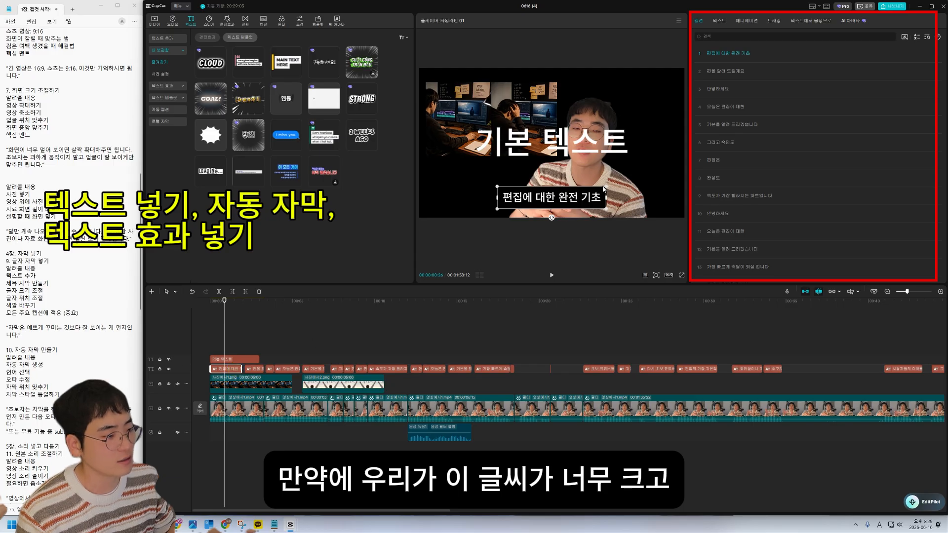
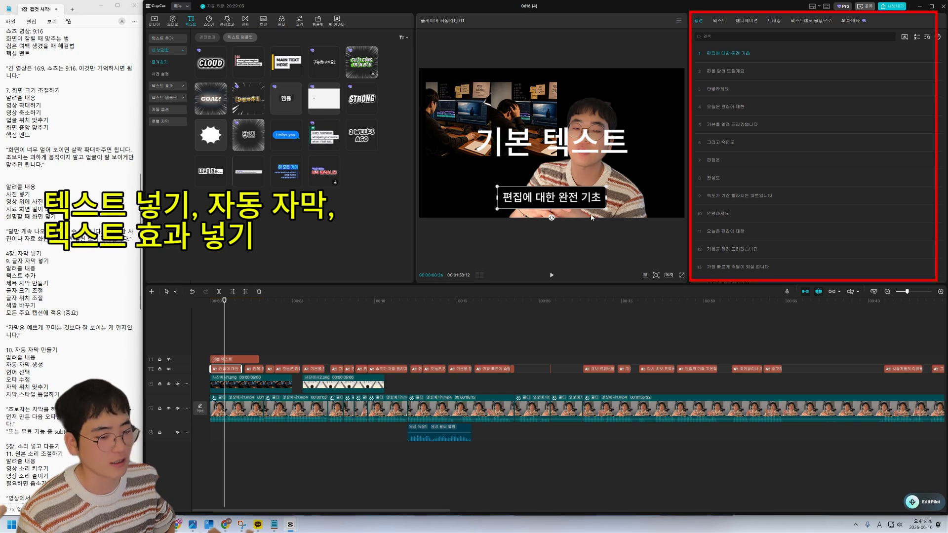
pyautogui.click(720, 21)
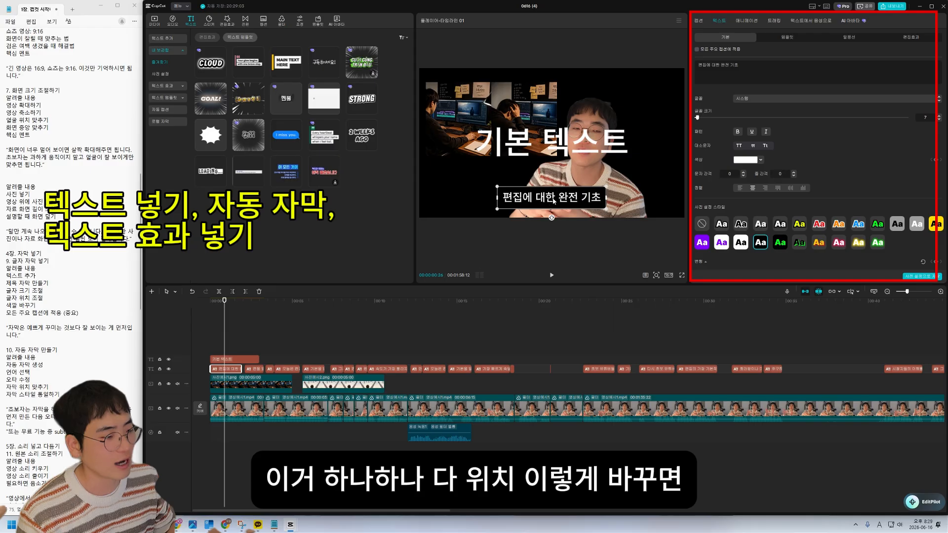
pyautogui.moveTo(554, 201); pyautogui.dragTo(554, 210)
# - Move the second caption "편을 알려 드릴게요" slightly lower in the video frame
pyautogui.click(250, 369)
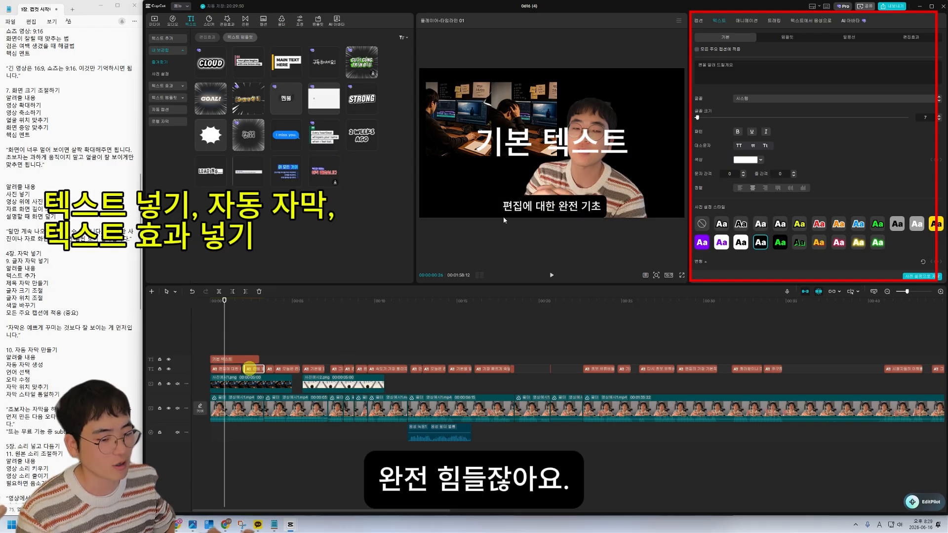
pyautogui.click(250, 300)
pyautogui.click(561, 204)
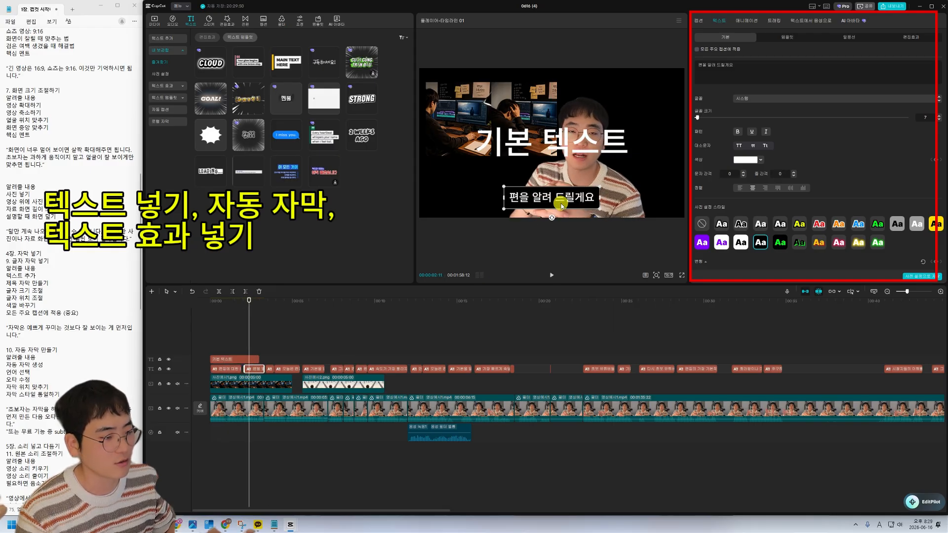
pyautogui.moveTo(561, 203); pyautogui.dragTo(562, 211)
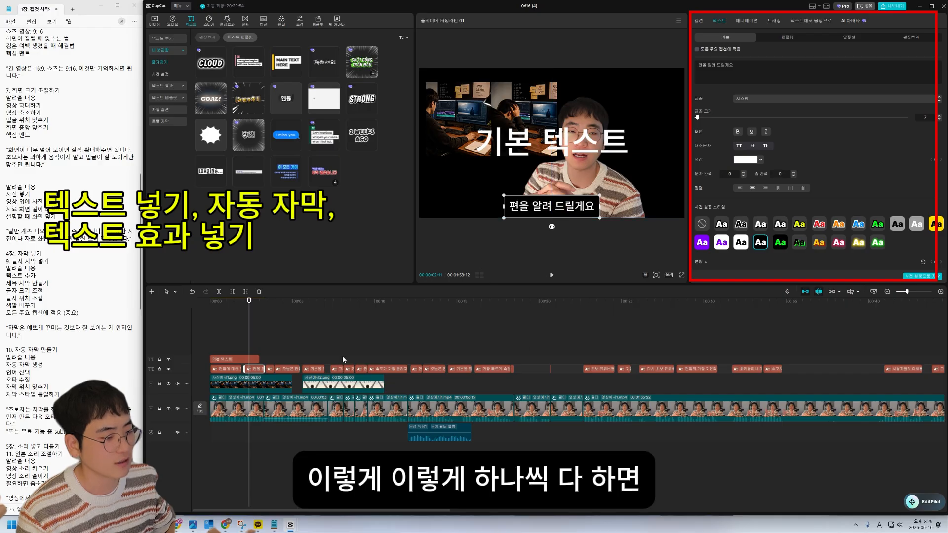
# - Enable applying changes to all main captions for the first caption, and move it slightly lower in the frame
pyautogui.moveTo(248, 302); pyautogui.dragTo(185, 308)
pyautogui.click(220, 371)
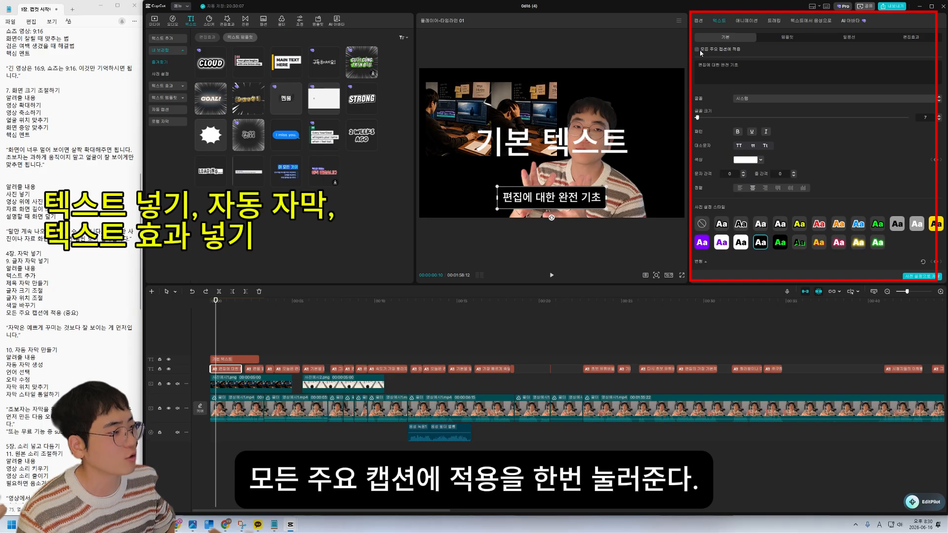
pyautogui.click(697, 50)
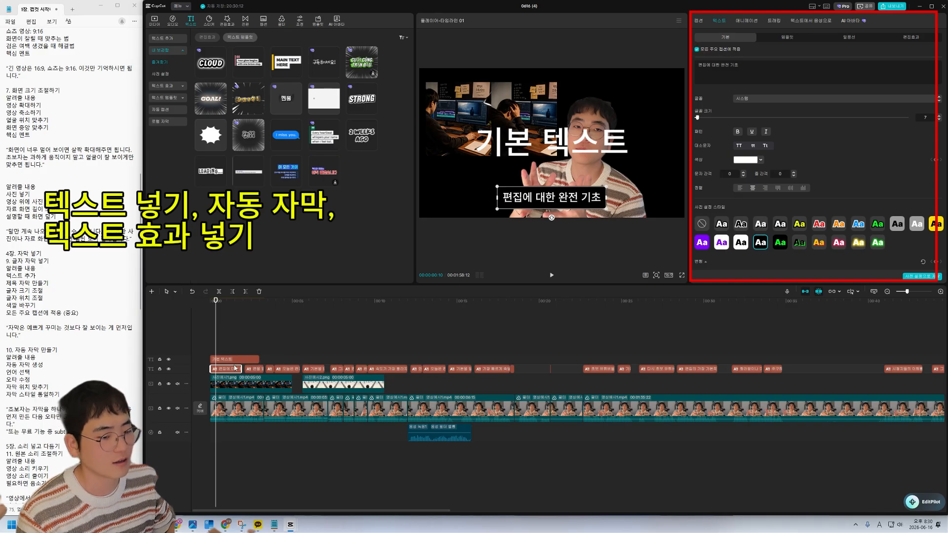
pyautogui.moveTo(552, 198); pyautogui.dragTo(553, 206)
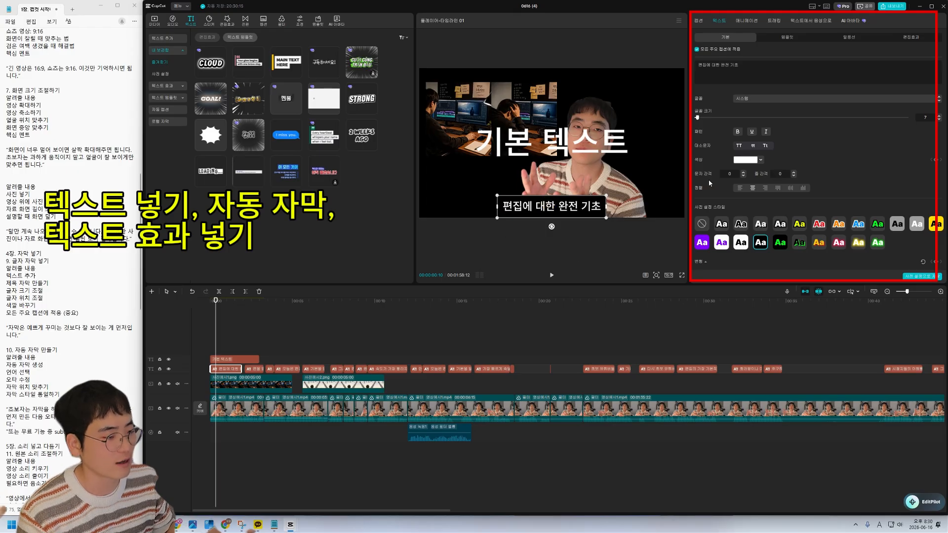
# - Set the font size of all main captions to 5 and scrub the timeline's opening to check them
pyautogui.moveTo(931, 118); pyautogui.dragTo(904, 119)
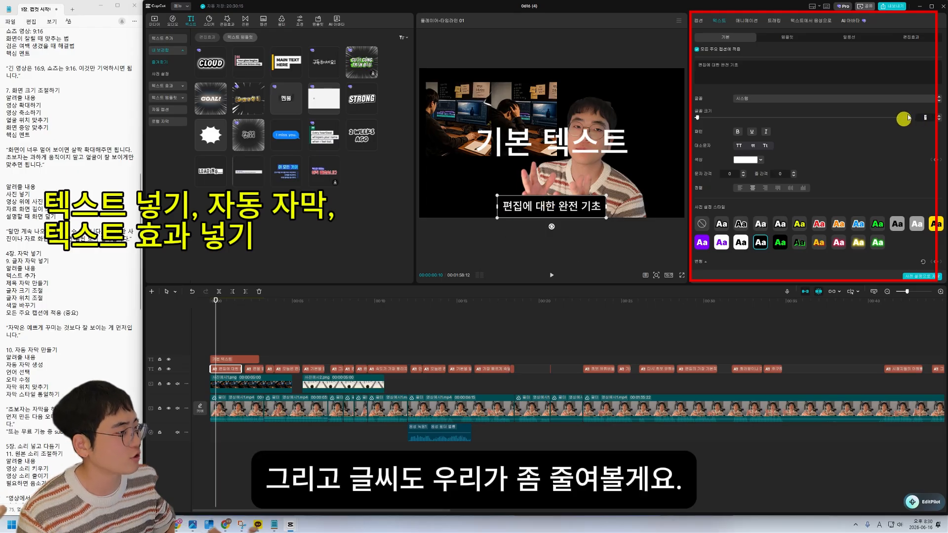
pyautogui.write('5')
pyautogui.press('Return')
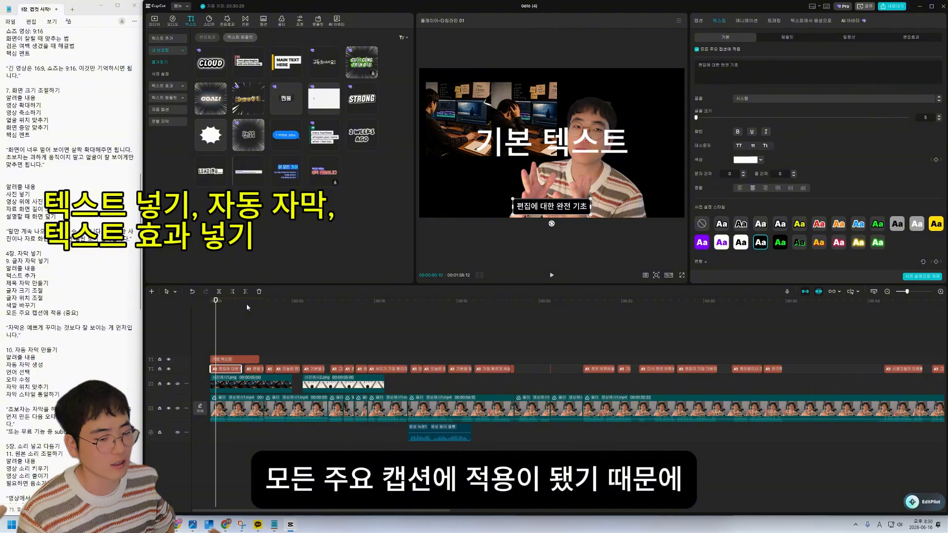
pyautogui.moveTo(247, 304)
pyautogui.mouseDown()
pyautogui.moveTo(508, 332)
pyautogui.moveTo(207, 335)
pyautogui.mouseUp()
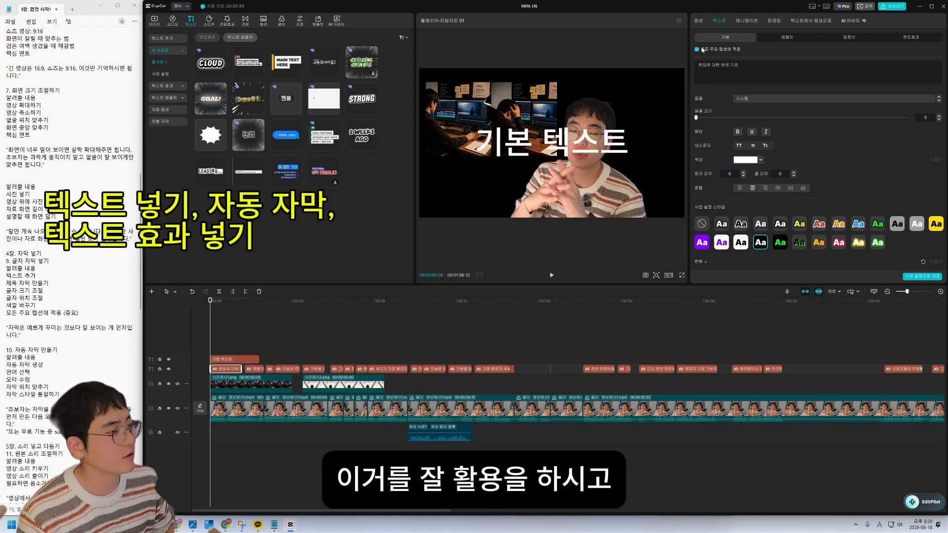
# - Turn off applying changes to all main captions, and give only the first caption the red-text preset style
pyautogui.click(533, 156)
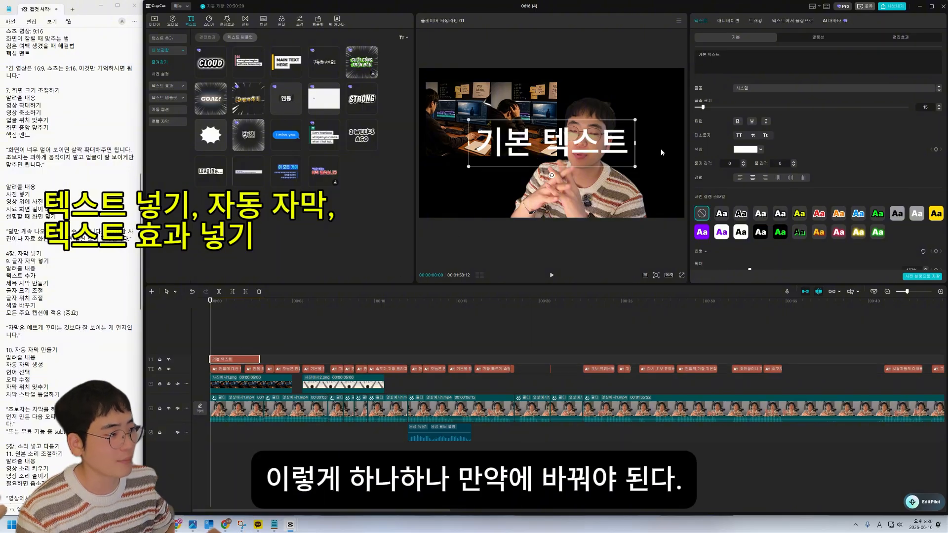
pyautogui.click(228, 369)
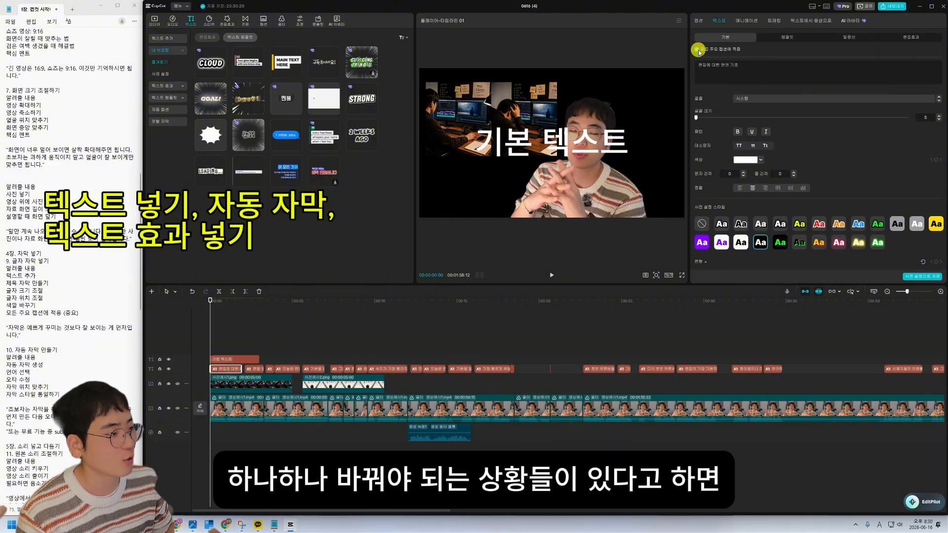
pyautogui.click(224, 370)
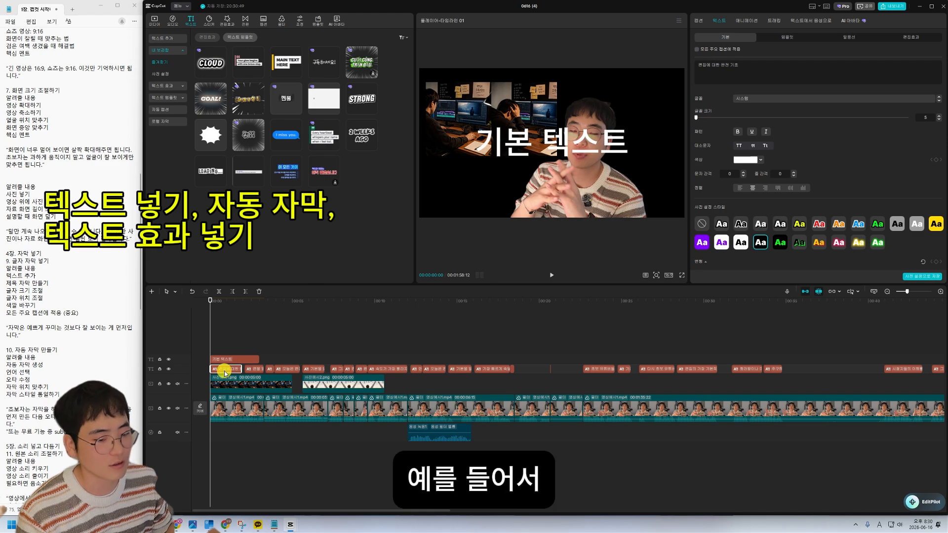
pyautogui.click(819, 224)
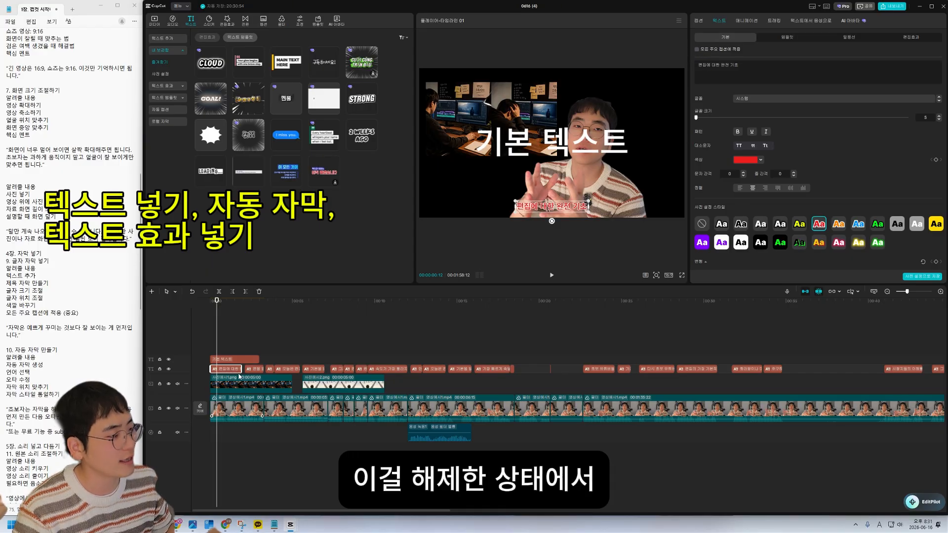
pyautogui.moveTo(232, 312)
pyautogui.mouseDown()
pyautogui.moveTo(256, 304)
pyautogui.moveTo(242, 314)
pyautogui.moveTo(214, 311)
pyautogui.moveTo(261, 312)
pyautogui.moveTo(283, 325)
pyautogui.mouseUp()
pyautogui.scroll(-7, 40, 289)
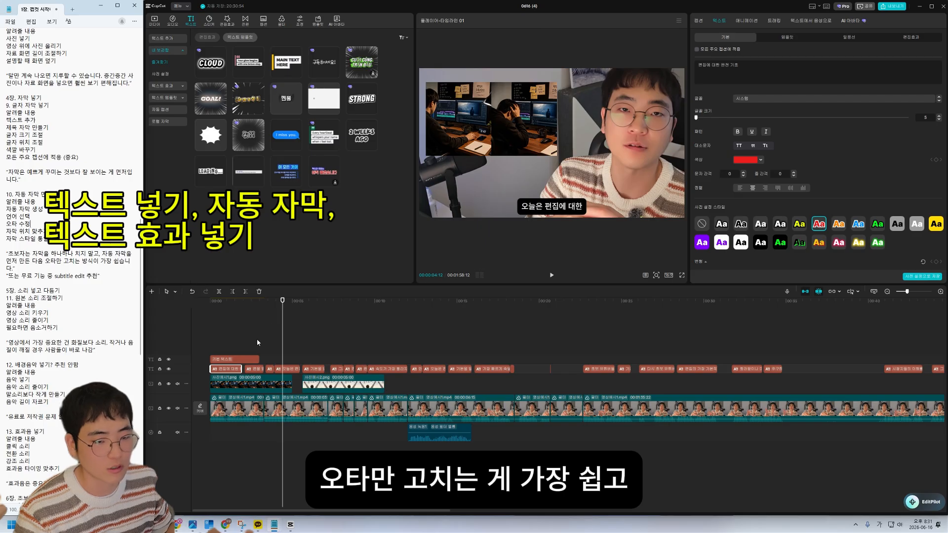
# - Highlight "subtitle edit" and the chapter heading "5장. 소리 넣고 다듬기" in the lecture notes
pyautogui.moveTo(54, 275); pyautogui.dragTo(83, 279)
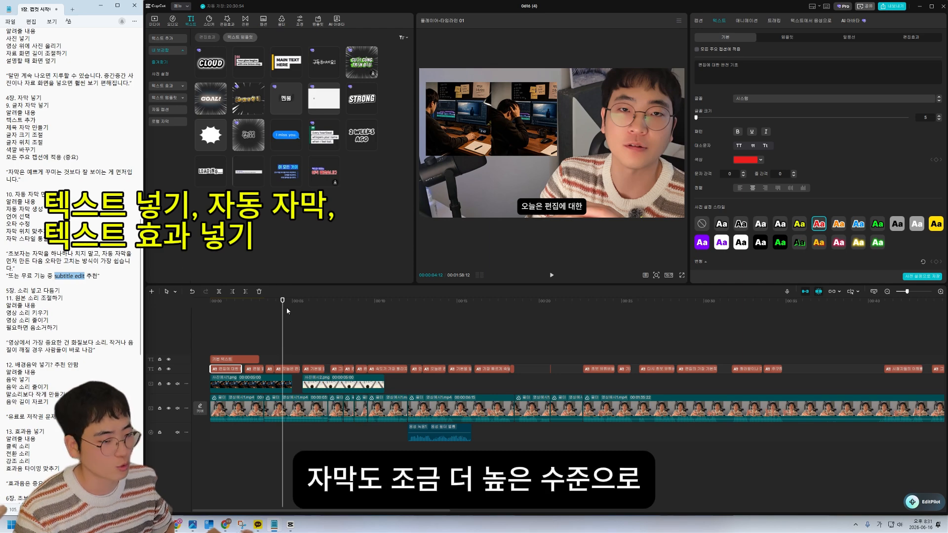
pyautogui.scroll(-3, 69, 247)
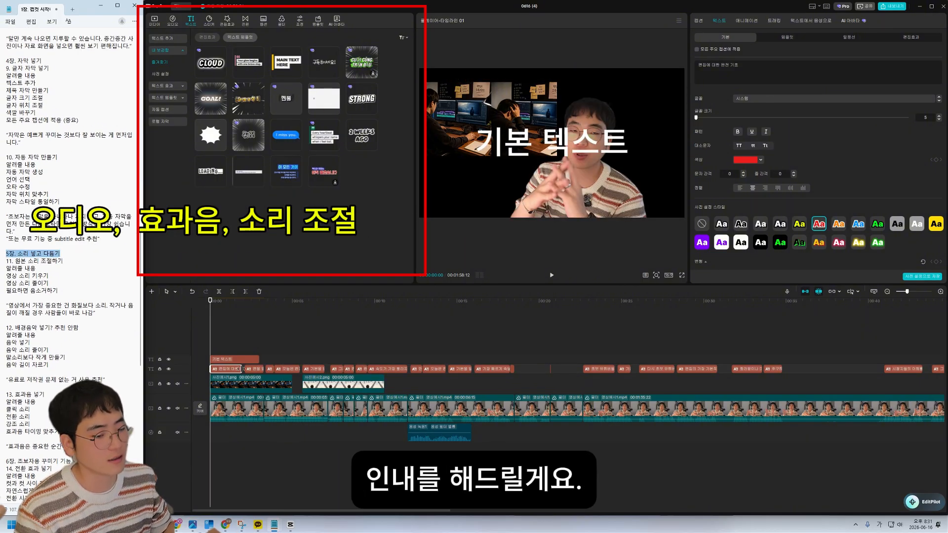
# - Show the music library and open the basic audio settings of the first main-track video clip
pyautogui.click(237, 410)
pyautogui.click(173, 21)
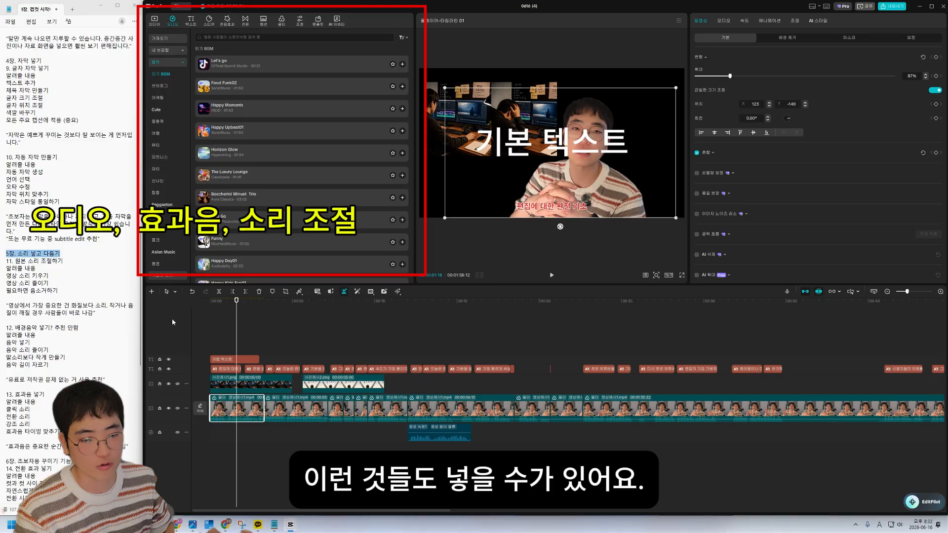
pyautogui.click(192, 307)
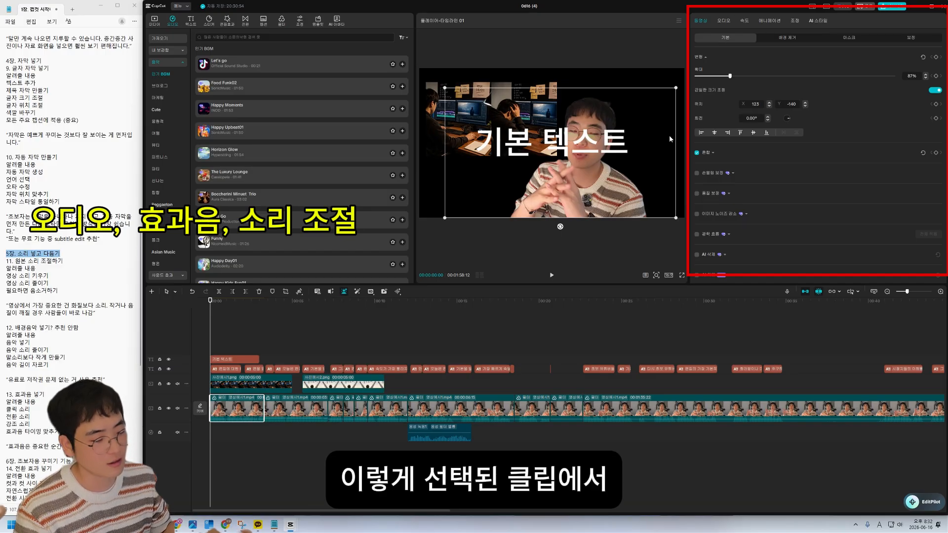
pyautogui.click(723, 22)
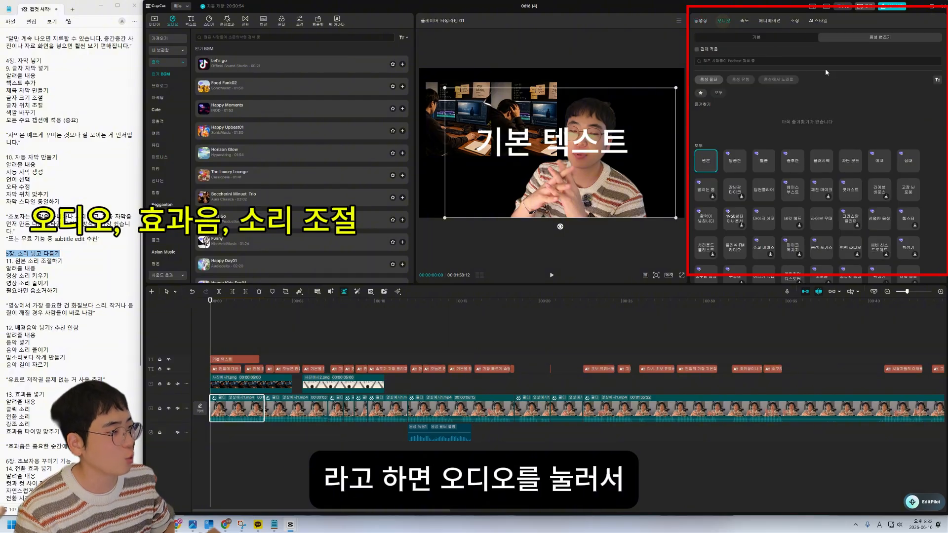
pyautogui.click(734, 37)
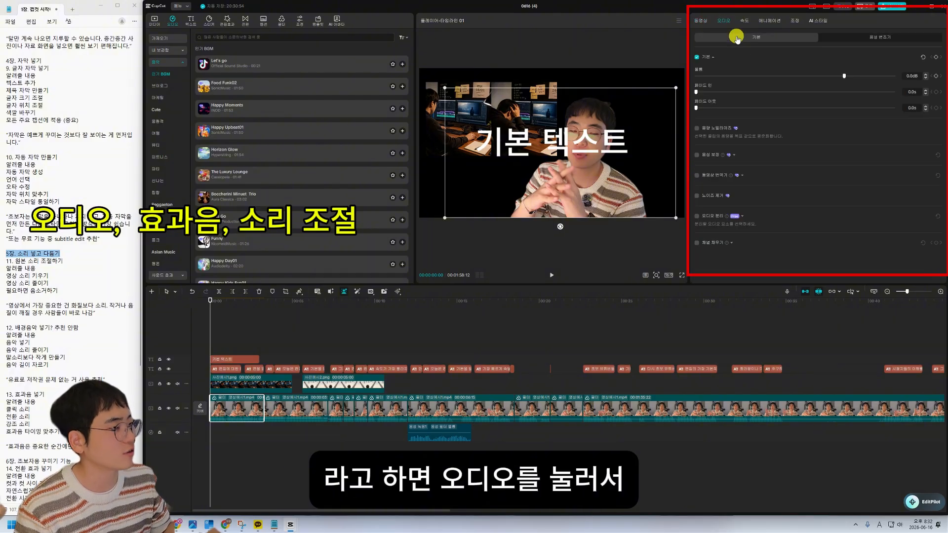
# - Lower the first video clip's volume in stages to about -9.7 dB and scrub back over that clip
pyautogui.click(899, 77)
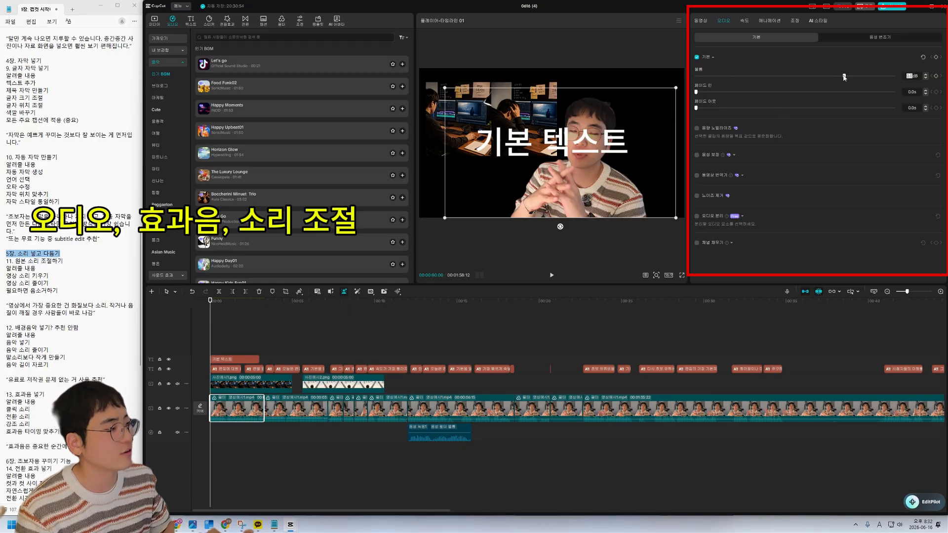
pyautogui.moveTo(844, 77); pyautogui.dragTo(831, 76)
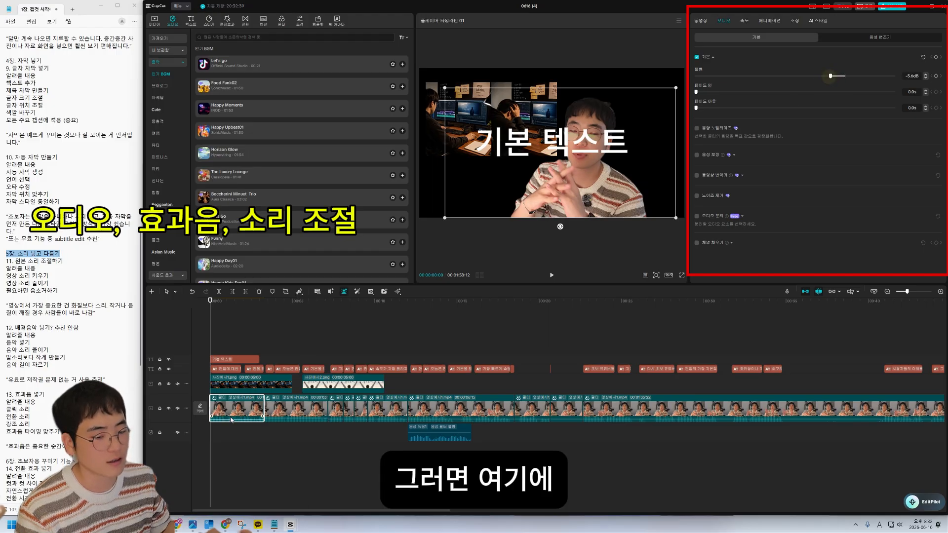
pyautogui.click(233, 413)
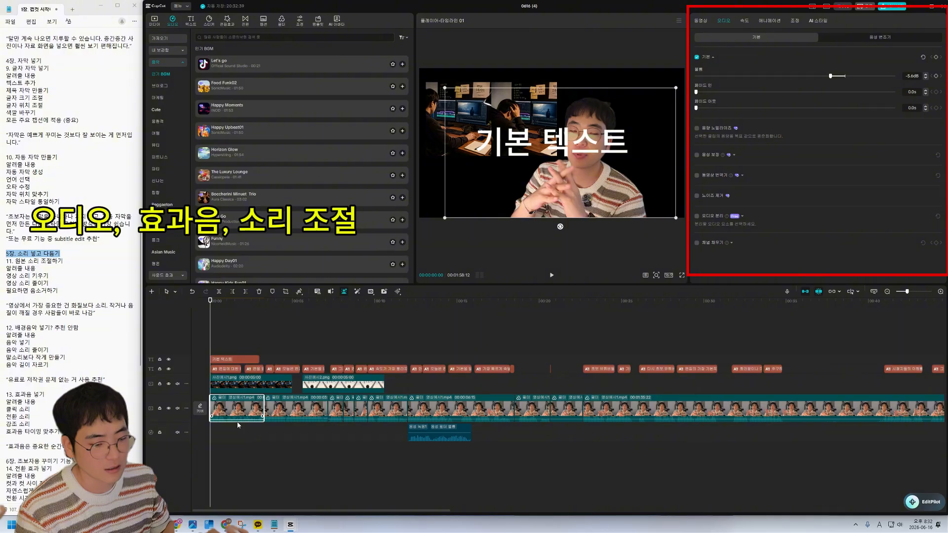
pyautogui.moveTo(245, 415); pyautogui.dragTo(246, 420)
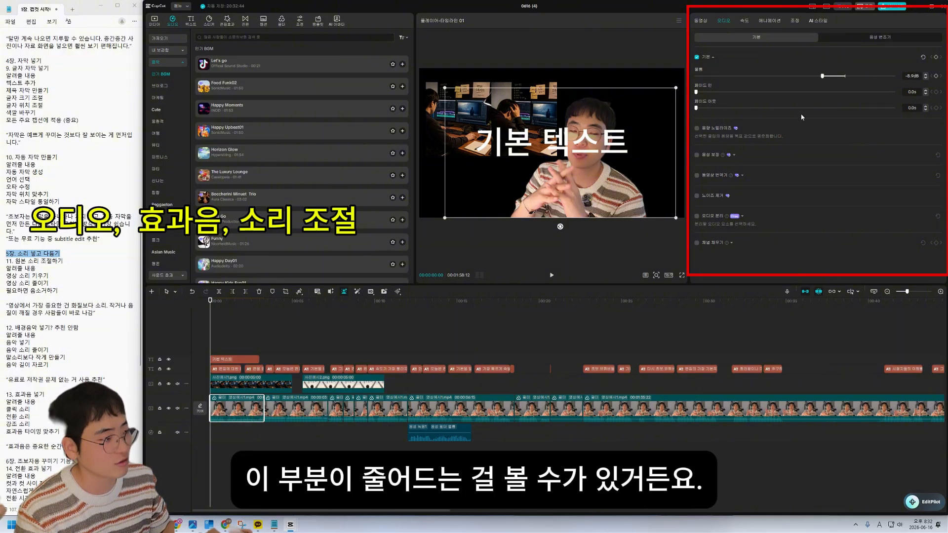
pyautogui.moveTo(822, 76); pyautogui.dragTo(770, 92)
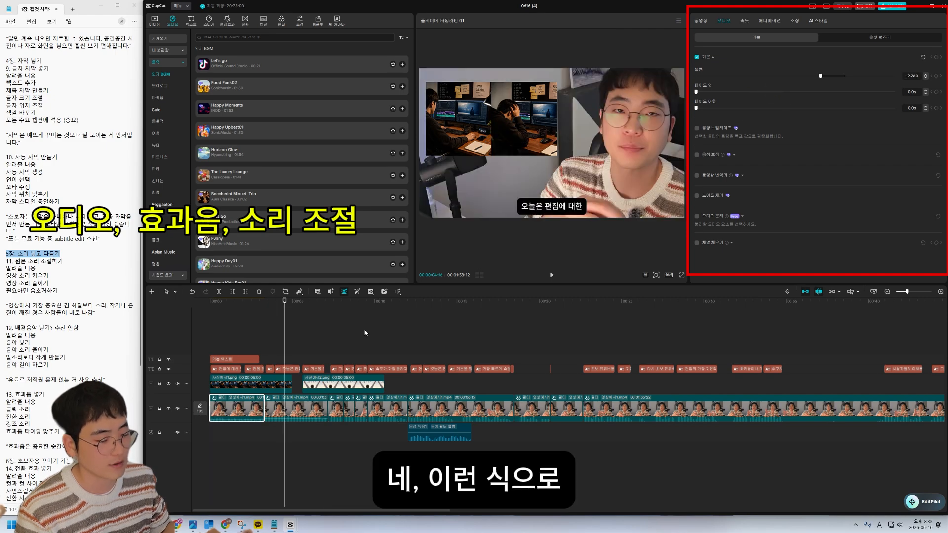
pyautogui.click(225, 309)
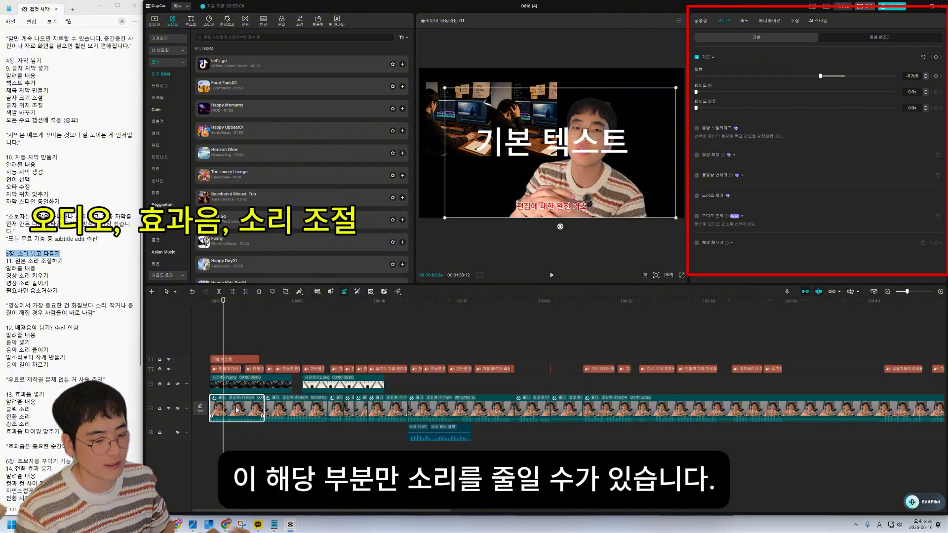
# - Set the volume of all main-track clips together to -10 dB, and restore it to 0 dB
pyautogui.scroll(-2, 497, 400)
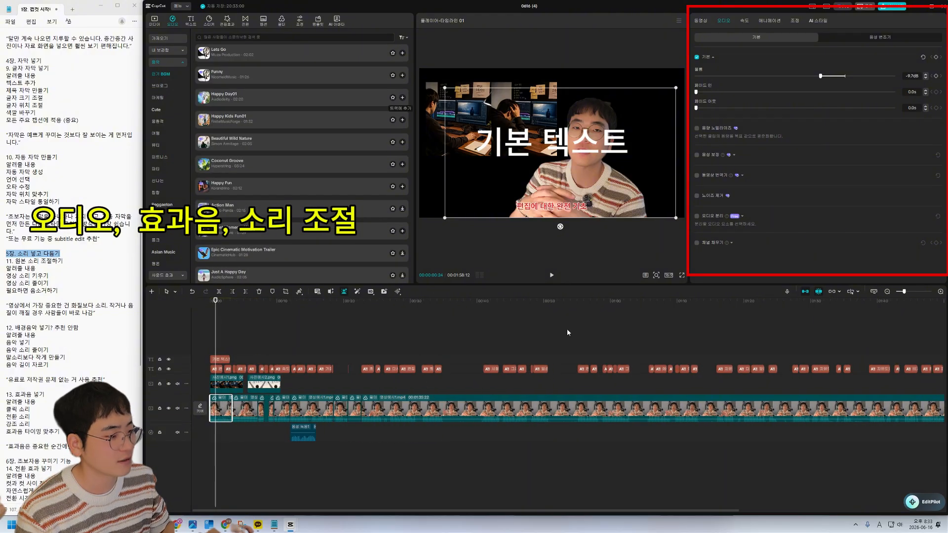
pyautogui.scroll(-4, 567, 329)
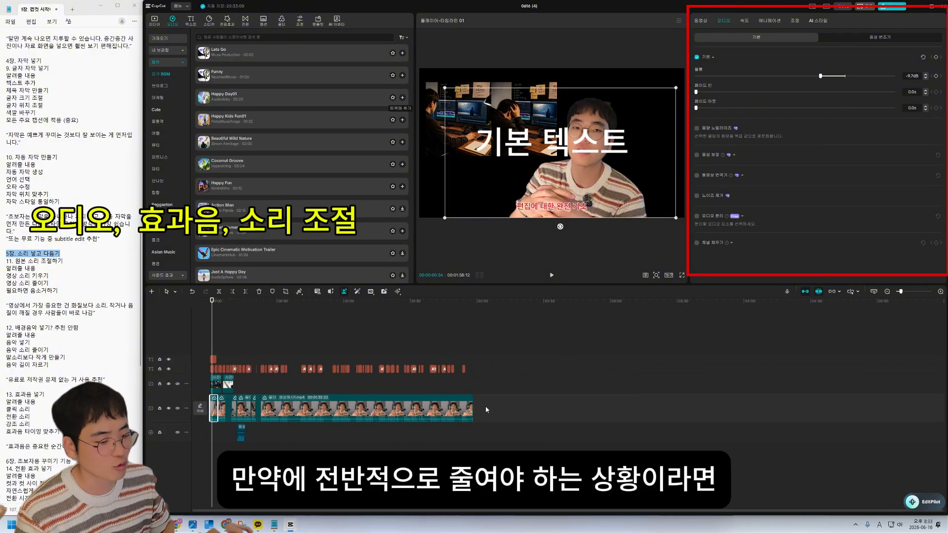
pyautogui.moveTo(485, 406); pyautogui.dragTo(201, 411)
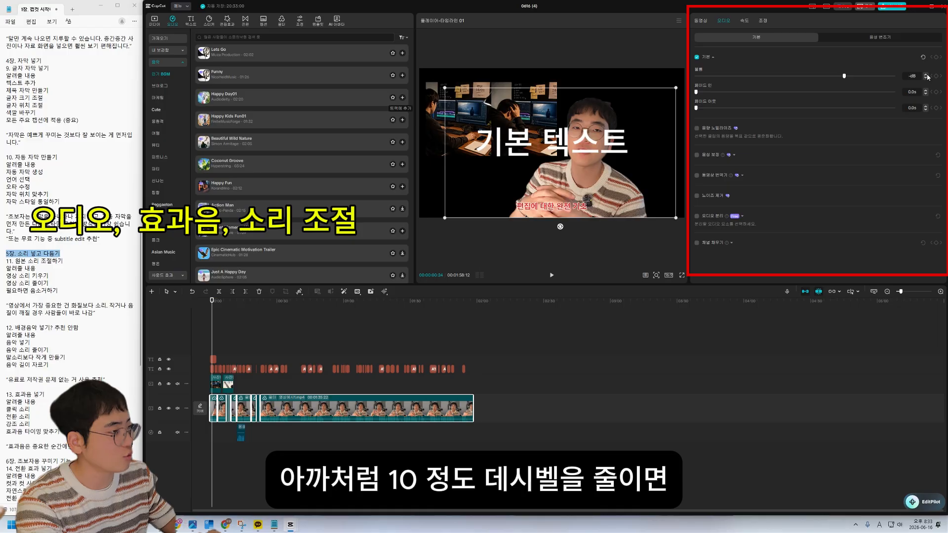
pyautogui.click(927, 77)
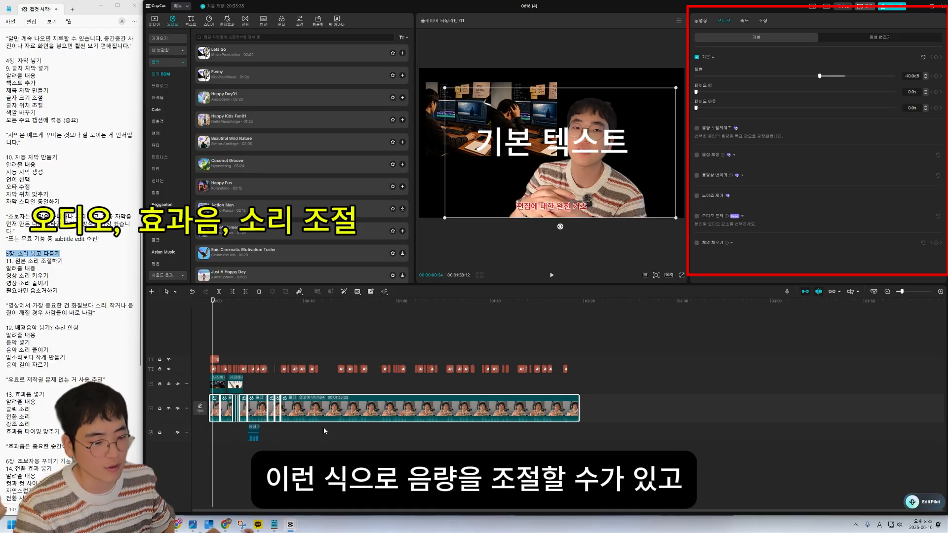
pyautogui.click(843, 77)
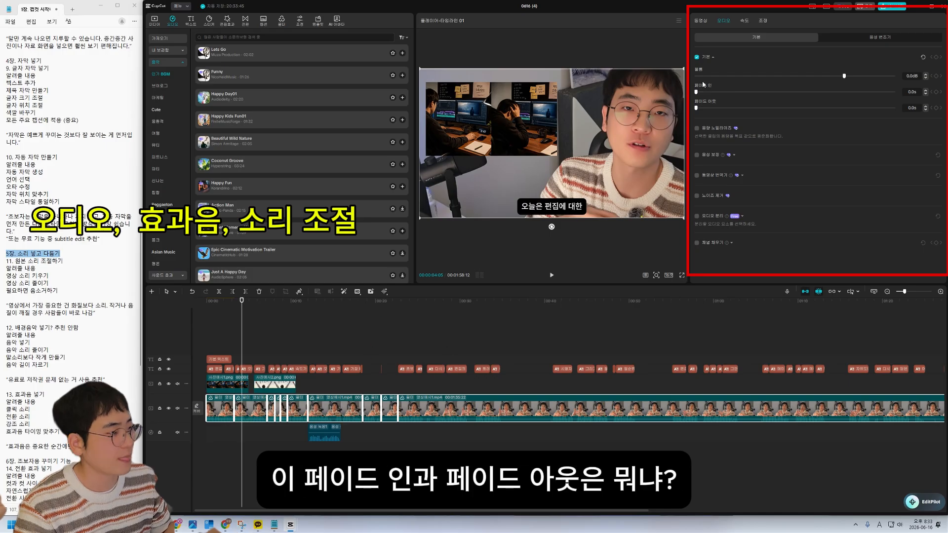
# - Preview a 2.9 s audio fade-in on the first video clip, and reset the fade-in to 0 s
pyautogui.click(205, 307)
pyautogui.click(225, 416)
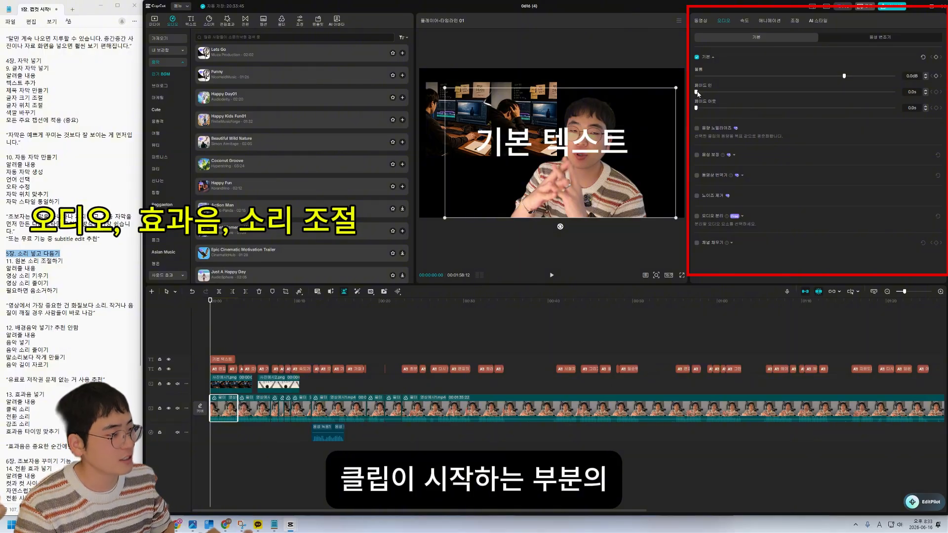
pyautogui.moveTo(697, 96); pyautogui.dragTo(862, 90)
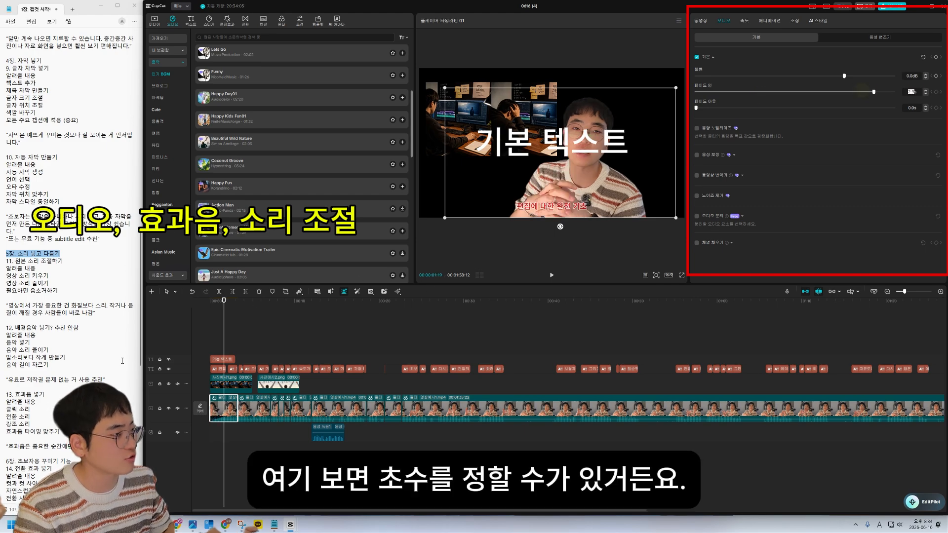
pyautogui.click(191, 308)
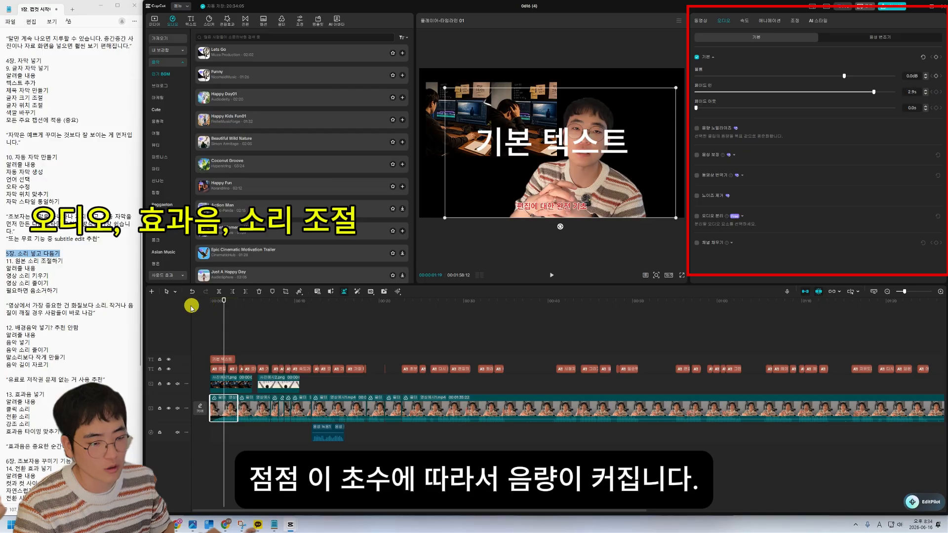
pyautogui.scroll(4, 206, 403)
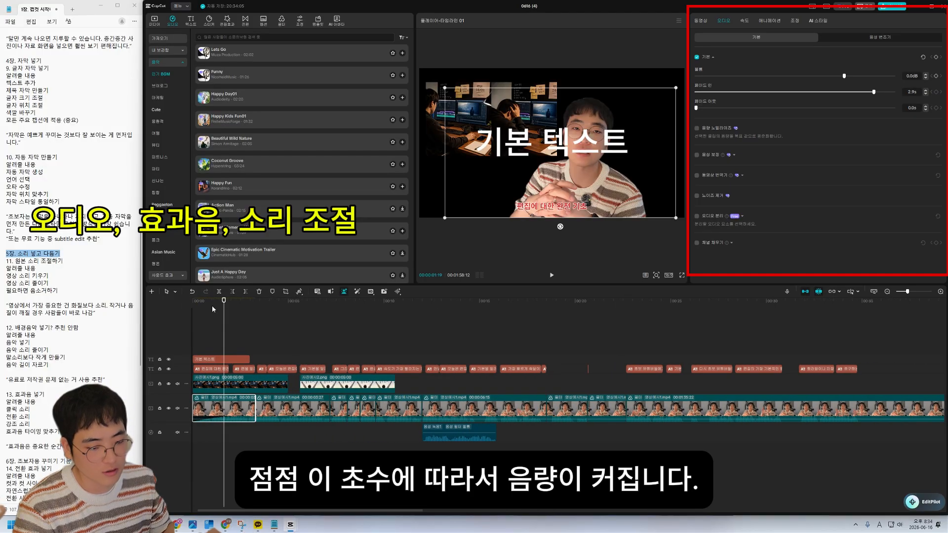
pyautogui.moveTo(217, 303); pyautogui.dragTo(153, 302)
pyautogui.press('space')
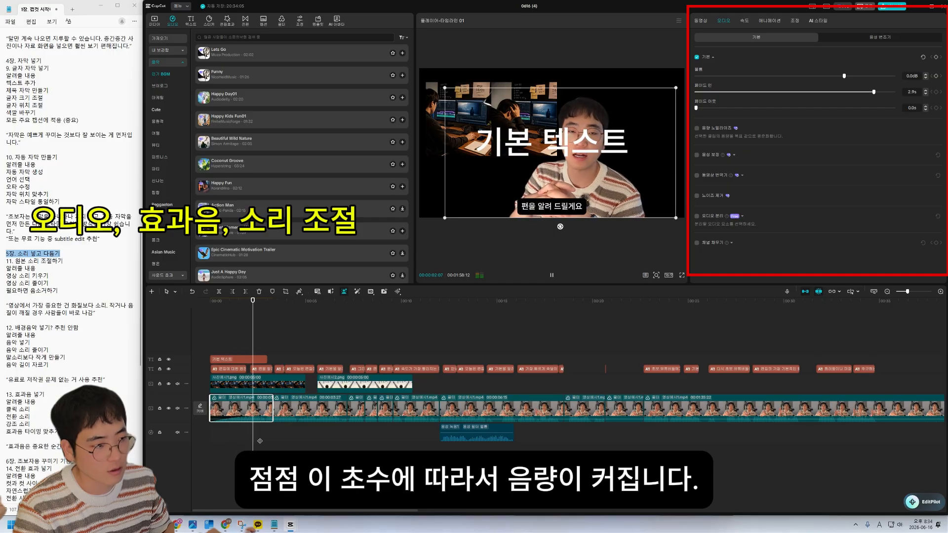
pyautogui.press('space')
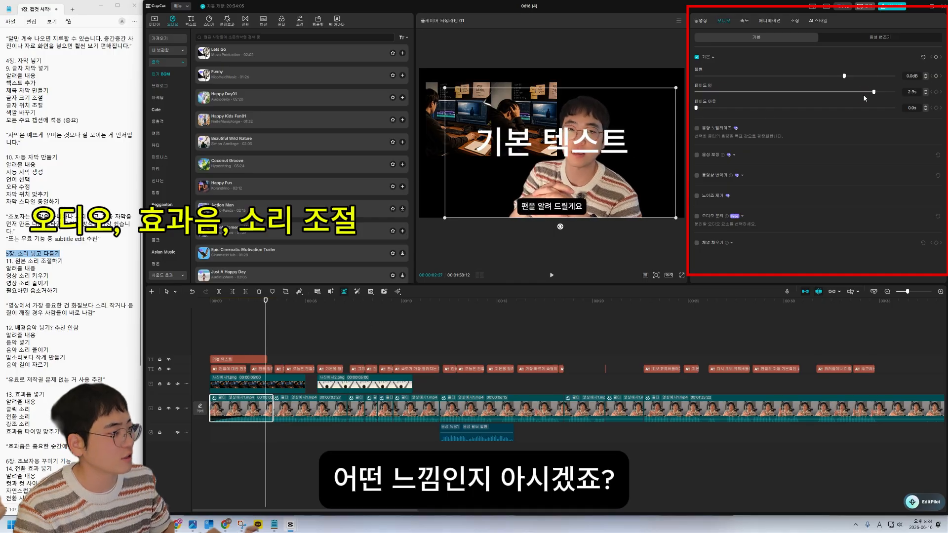
pyautogui.moveTo(873, 92); pyautogui.dragTo(526, 96)
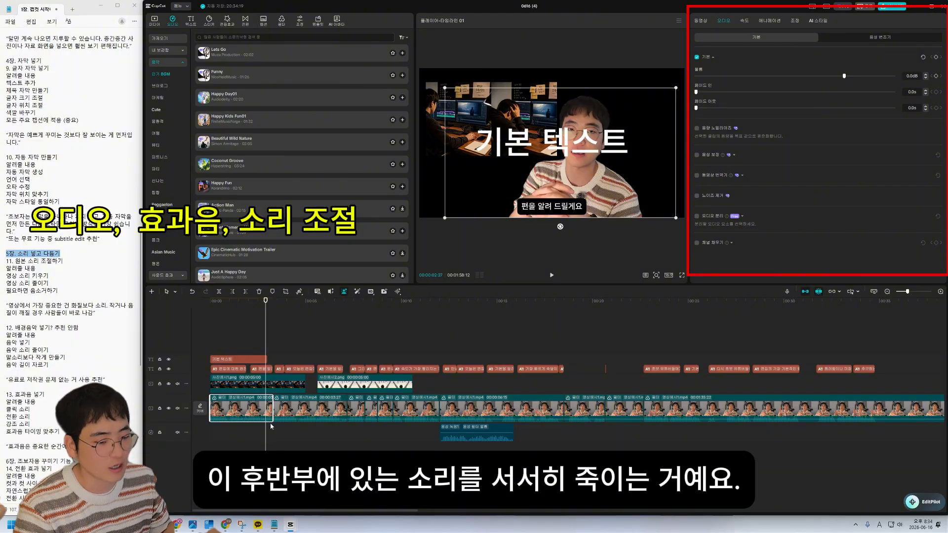
# - Preview a 2.8 s audio fade-out on the first video clip, and return the playhead to the timeline start
pyautogui.moveTo(707, 109); pyautogui.dragTo(867, 108)
pyautogui.click(233, 302)
pyautogui.press('space')
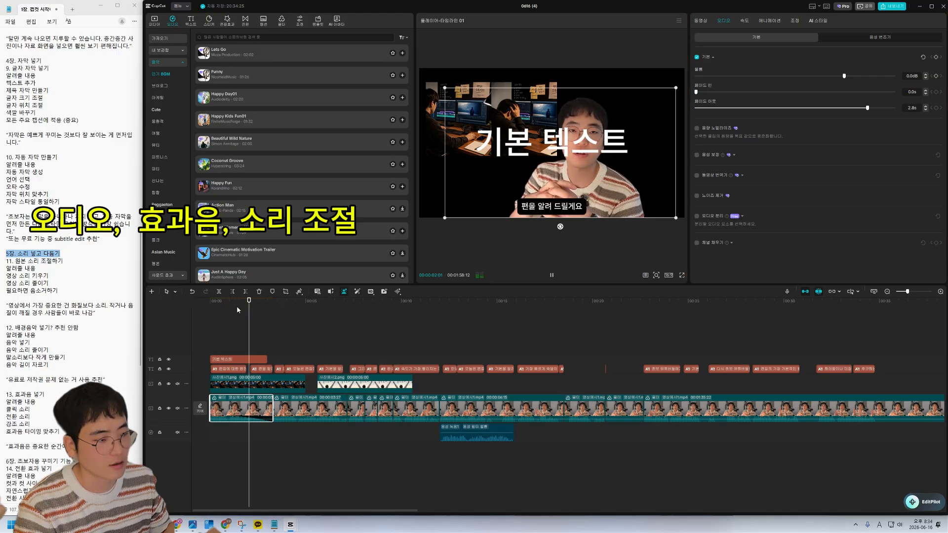
pyautogui.press('space')
pyautogui.click(253, 310)
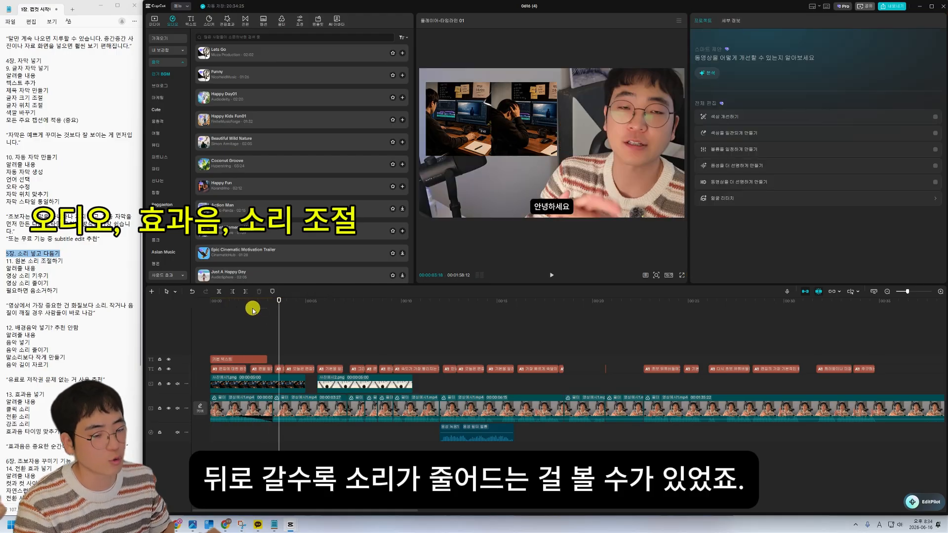
pyautogui.click(261, 303)
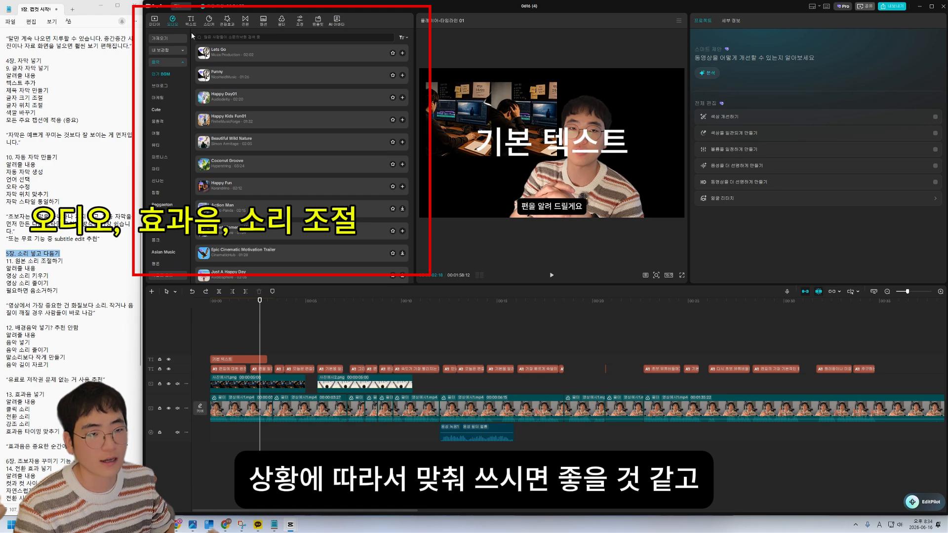
pyautogui.moveTo(244, 301); pyautogui.dragTo(123, 297)
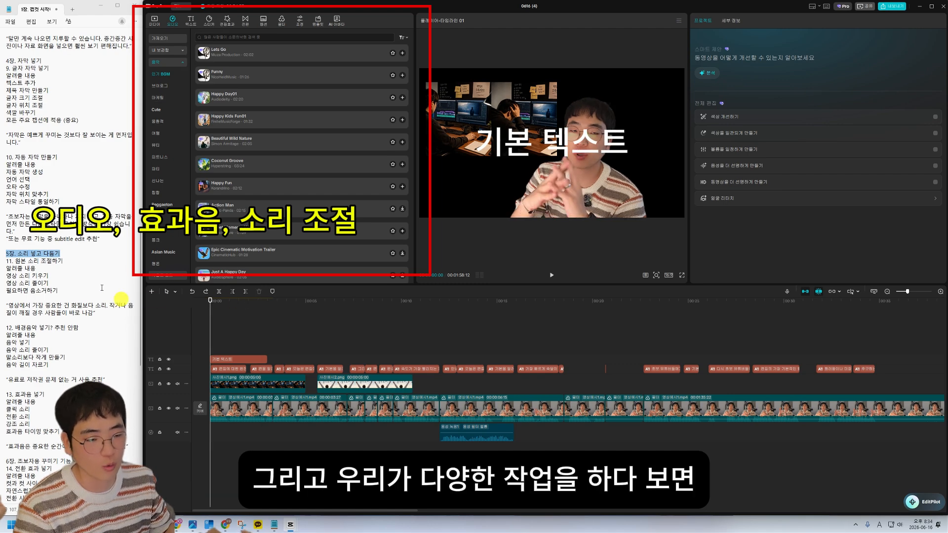
# - Mute the main video track and play the timeline's opening to check it
pyautogui.click(284, 384)
pyautogui.scroll(-5, 249, 338)
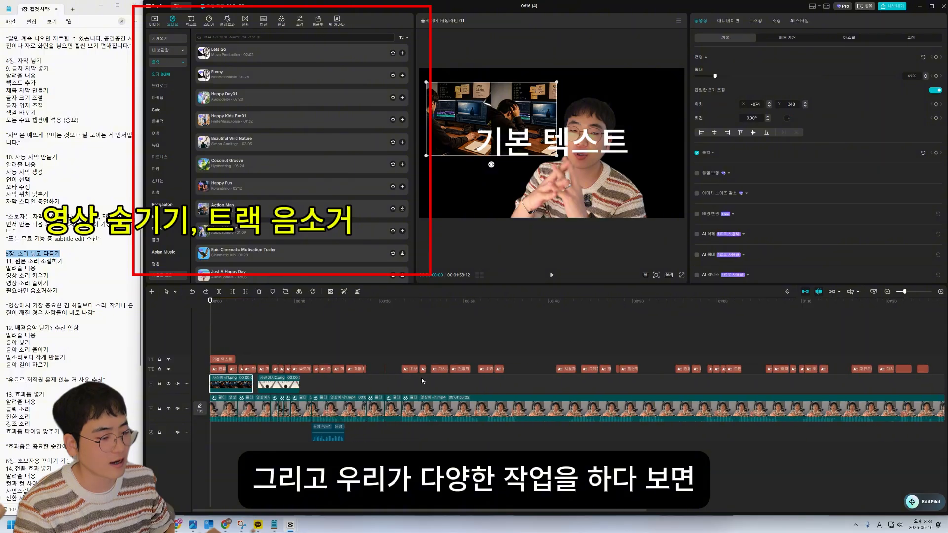
pyautogui.moveTo(257, 306); pyautogui.dragTo(205, 376)
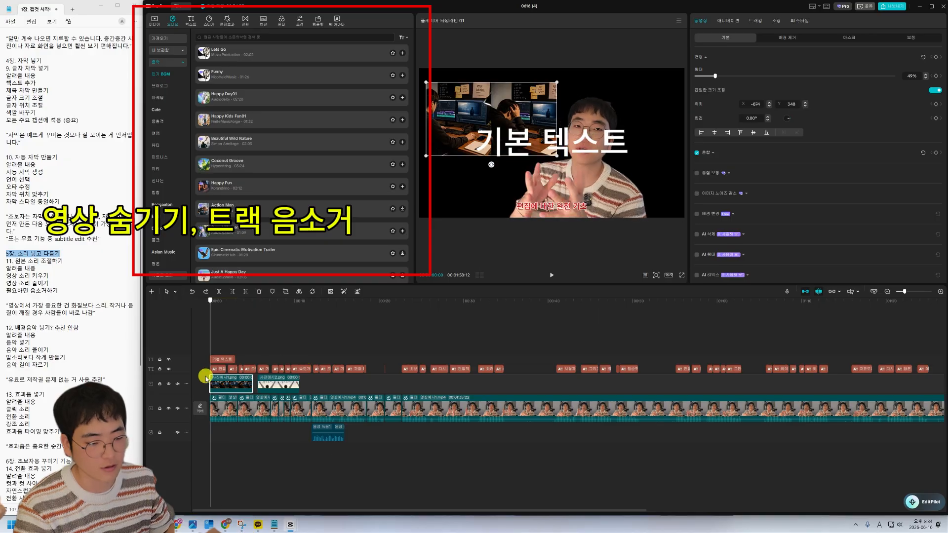
pyautogui.click(178, 408)
pyautogui.press('space')
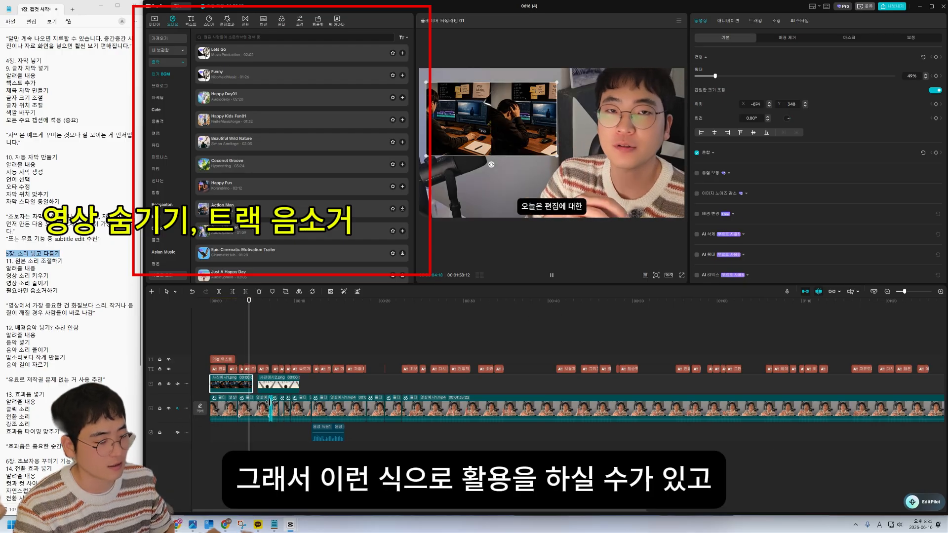
pyautogui.press('space')
pyautogui.press('Home')
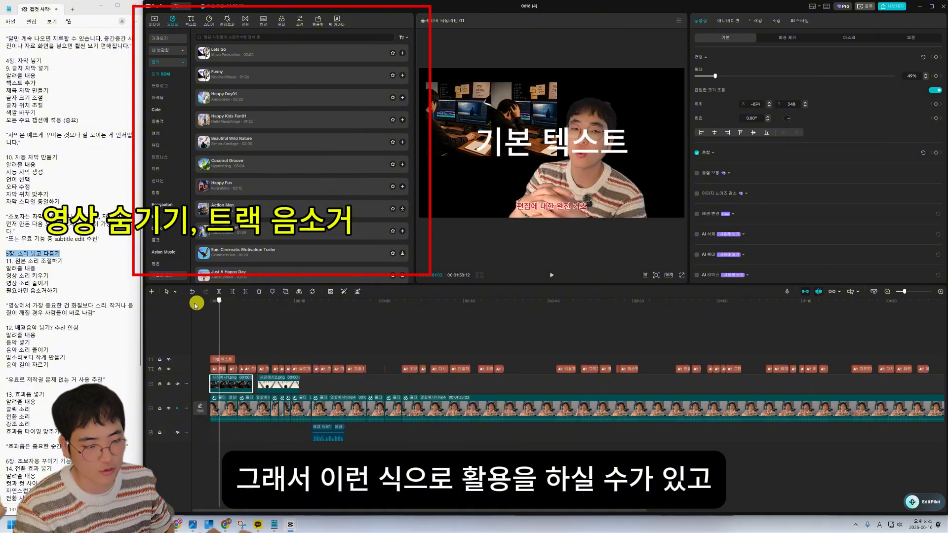
# - Hide the main video track and preview the opening, and restore the track's picture and sound
pyautogui.click(169, 410)
pyautogui.press('space')
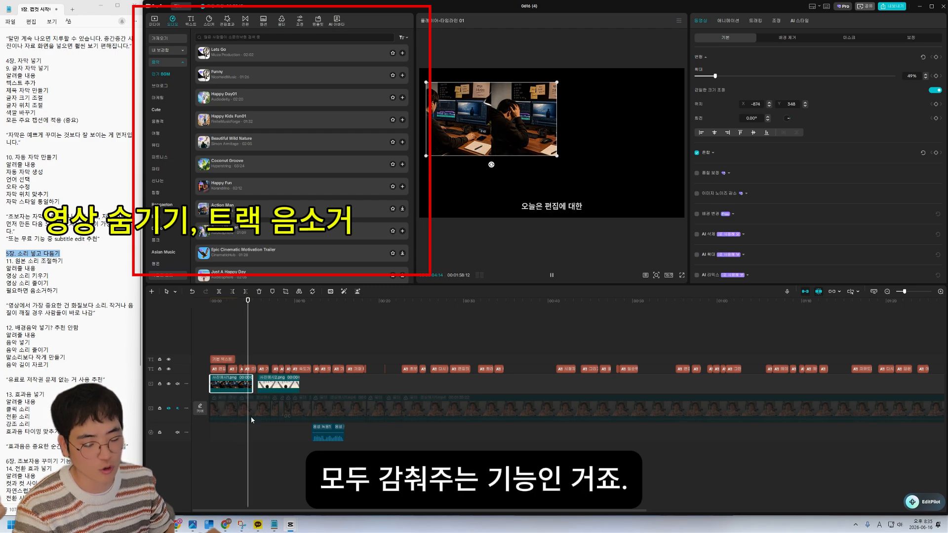
pyautogui.click(204, 308)
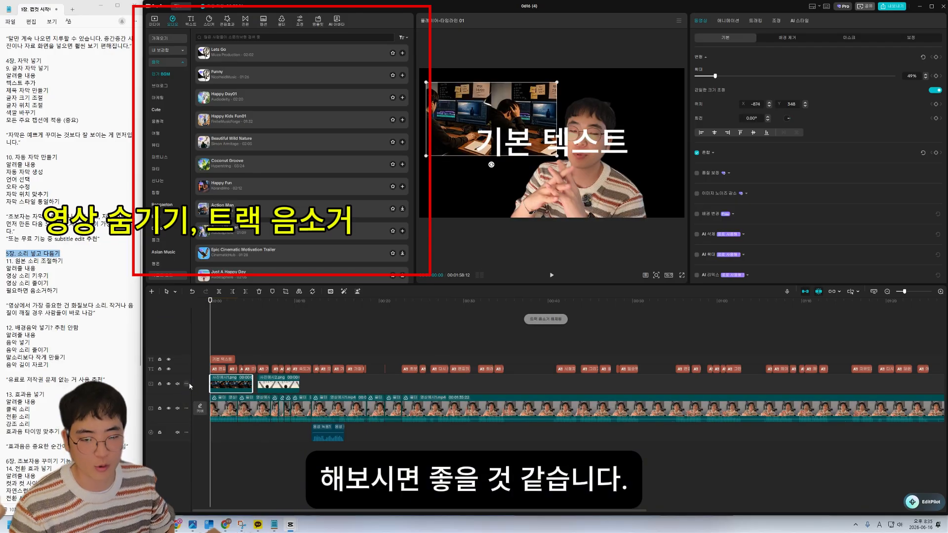
pyautogui.click(202, 304)
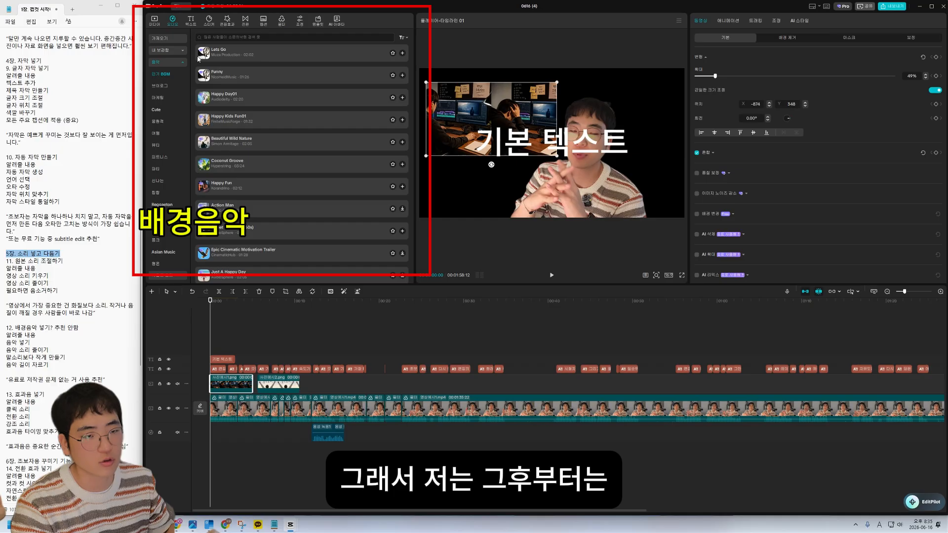
# - Add the Lets Go track as background music, preview it over the timeline's opening, and delete it
pyautogui.click(403, 54)
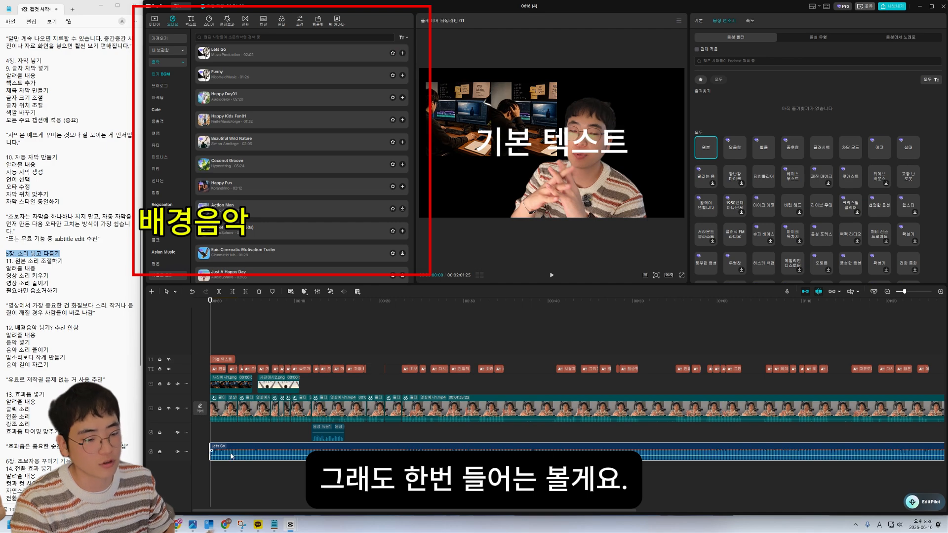
pyautogui.press('space')
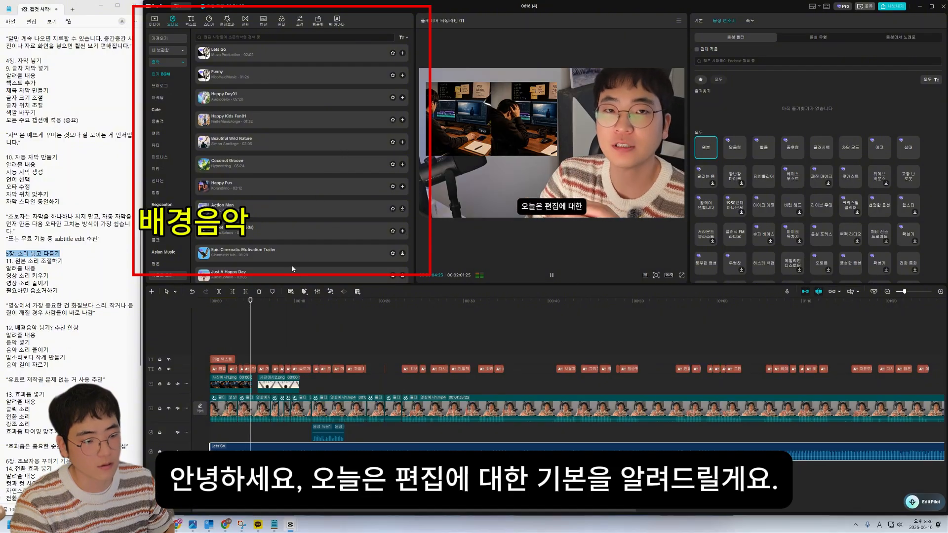
pyautogui.click(305, 292)
pyautogui.press('space')
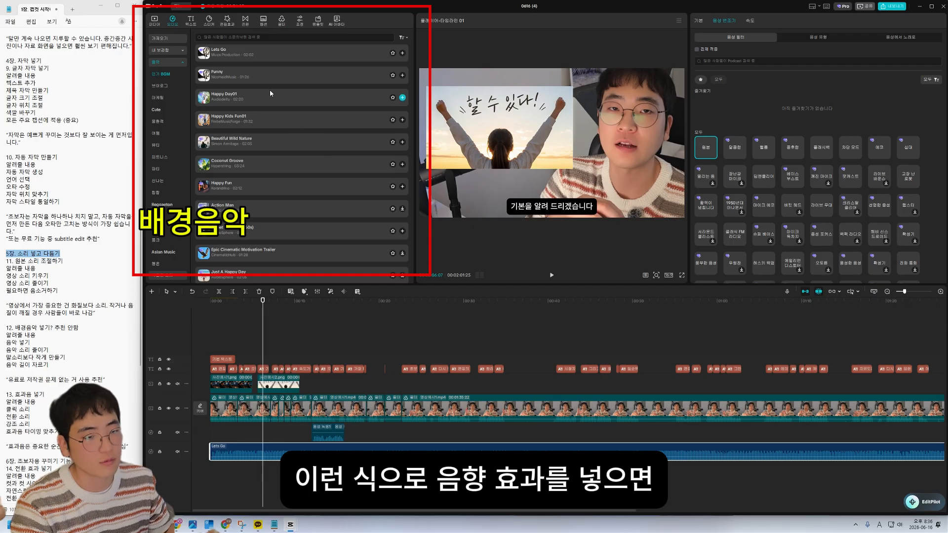
pyautogui.moveTo(262, 305); pyautogui.dragTo(206, 313)
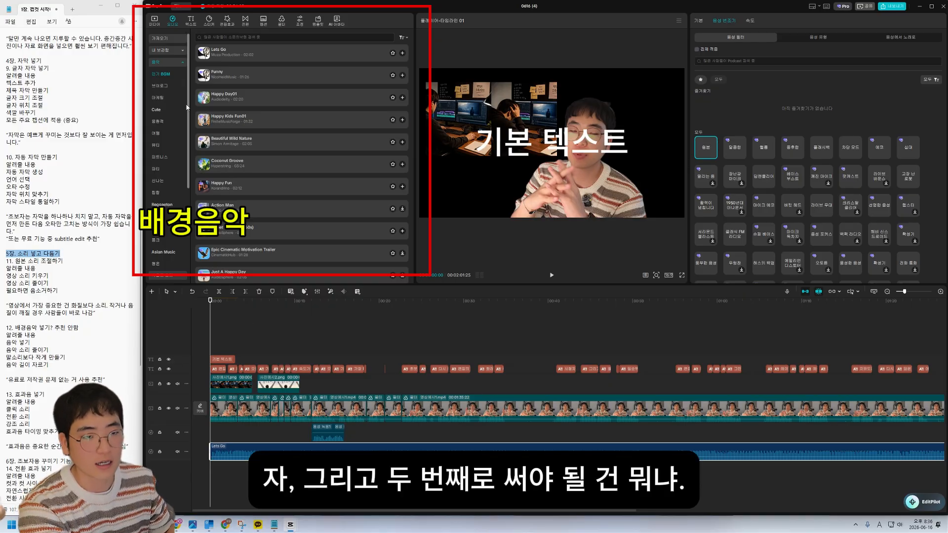
pyautogui.press('Delete')
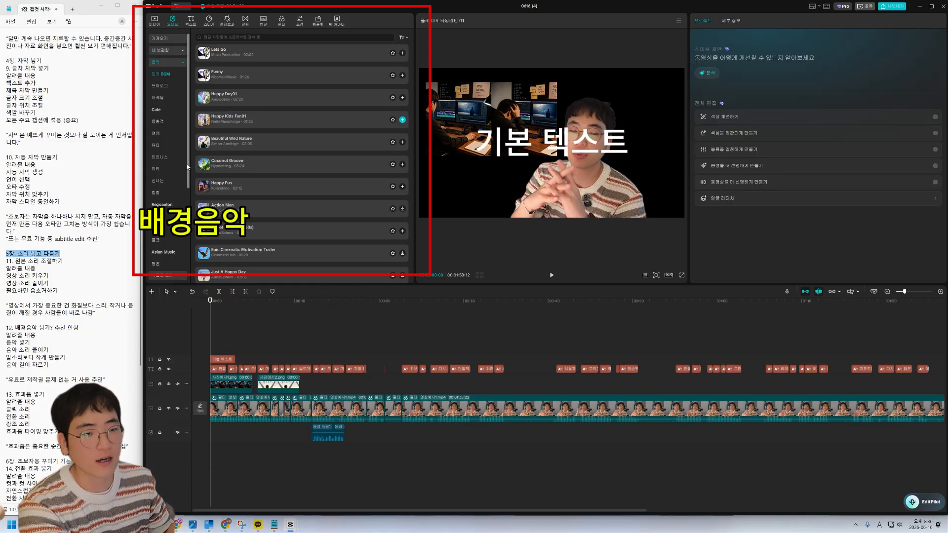
# - Browse the audio library's sound effects, import section and saved favourite music
pyautogui.click(162, 62)
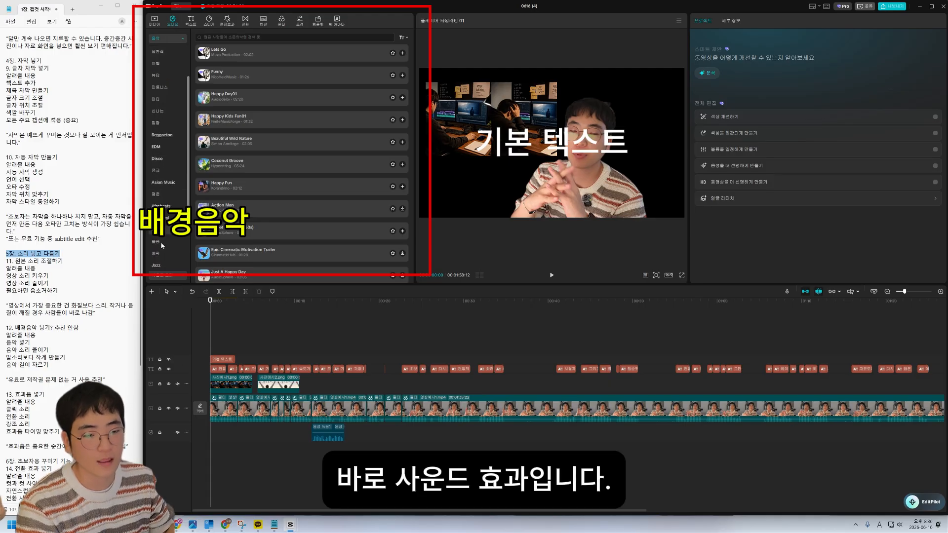
pyautogui.click(162, 73)
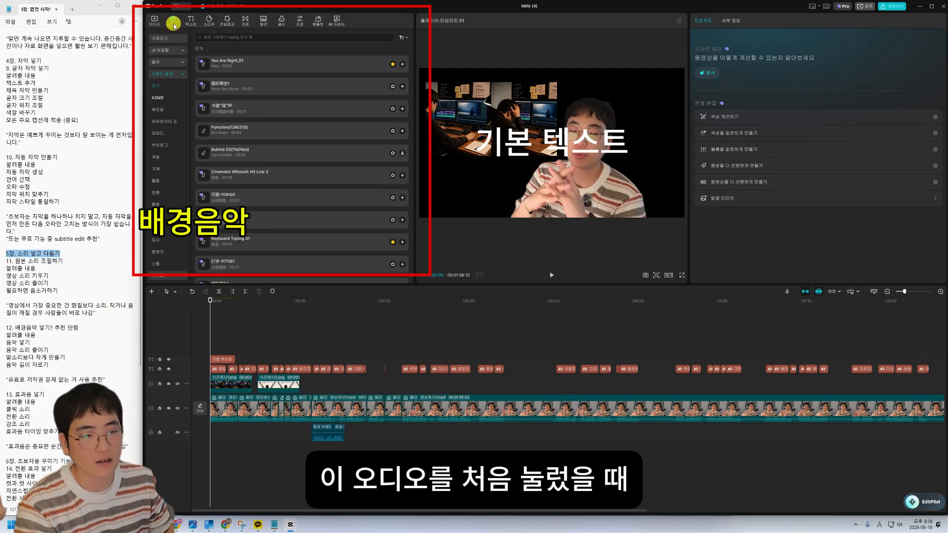
pyautogui.click(168, 38)
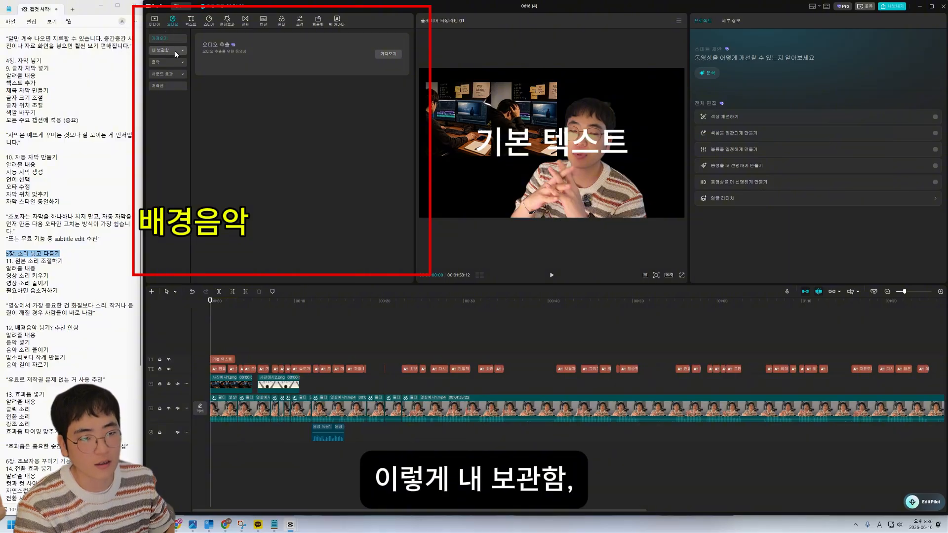
pyautogui.click(176, 52)
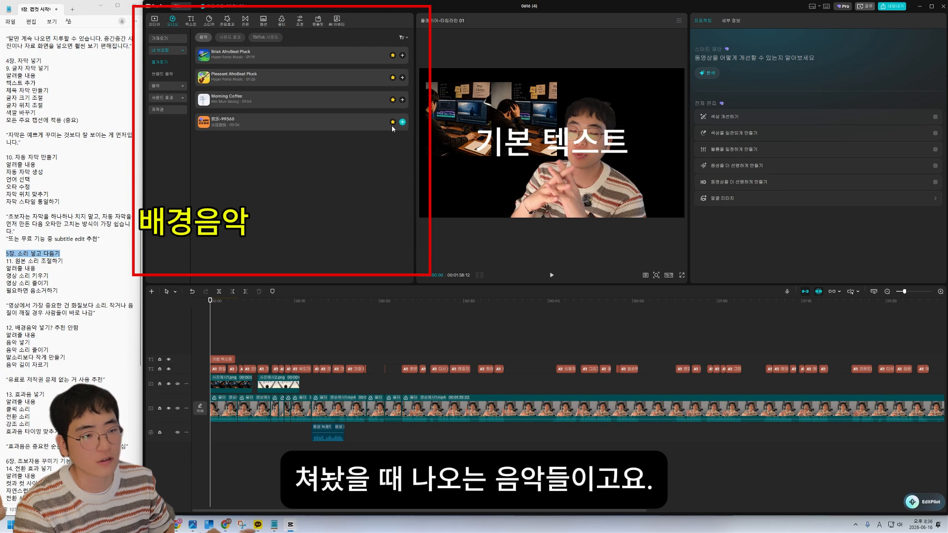
# - Audition the first three popular sound effects in the audio library, starting with You Are Right_01
pyautogui.click(178, 99)
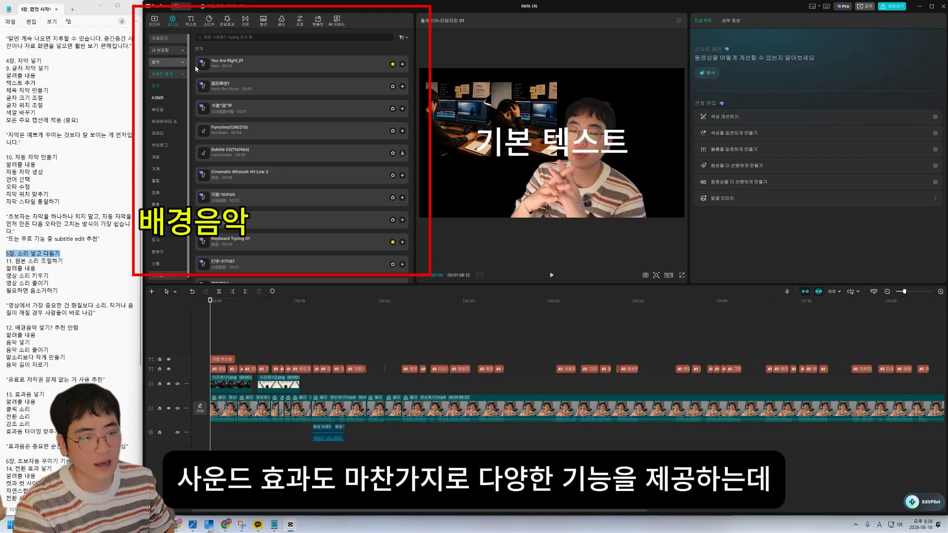
pyautogui.click(285, 66)
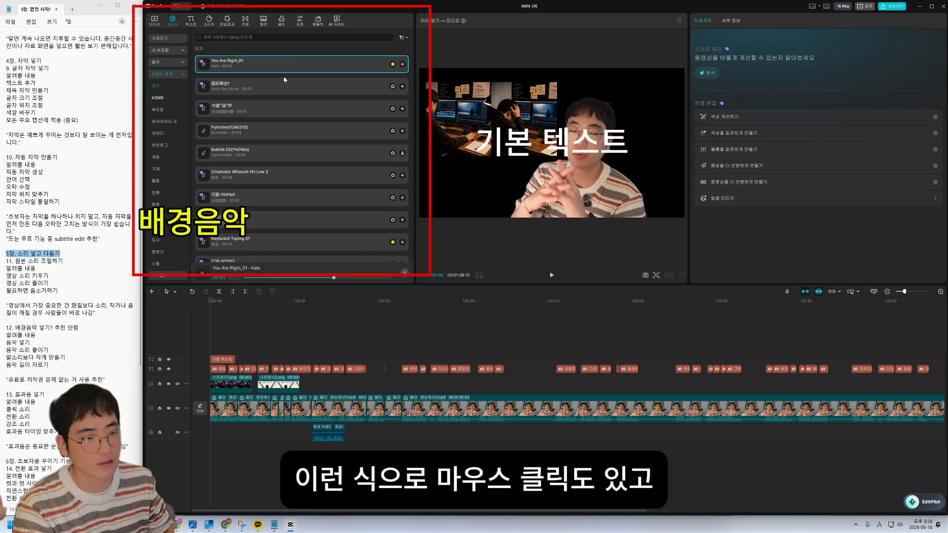
pyautogui.click(286, 87)
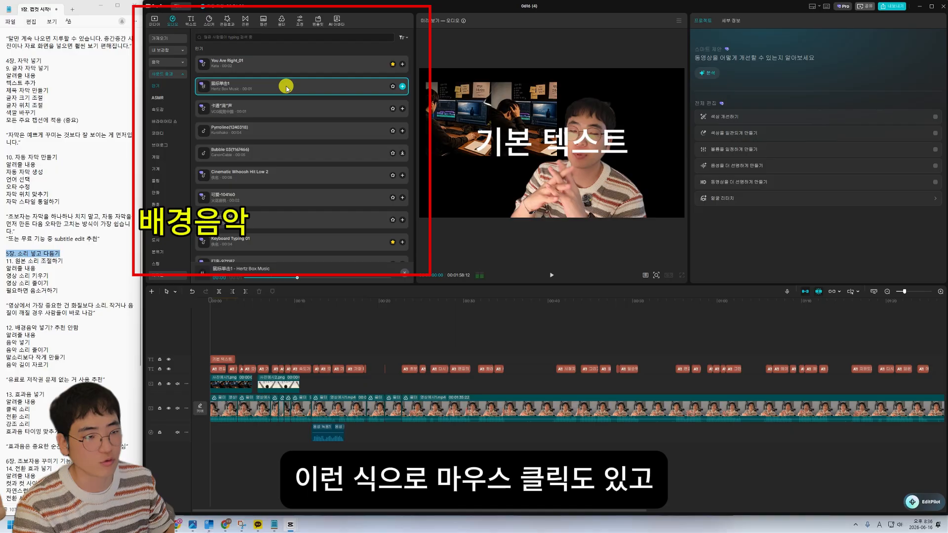
pyautogui.click(278, 114)
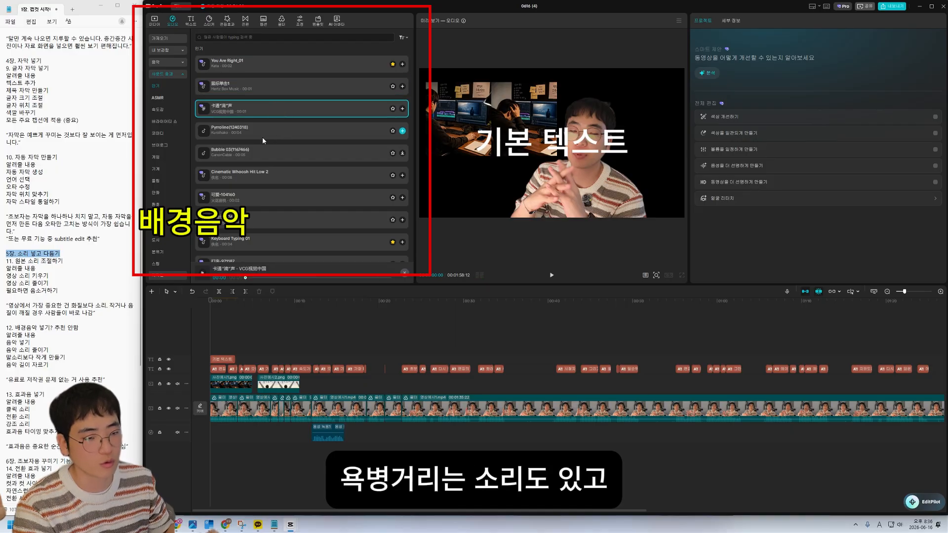
# - Place a right mouse click sound from the favourite sound effects near the timeline start and shift it about half a second along
pyautogui.click(168, 49)
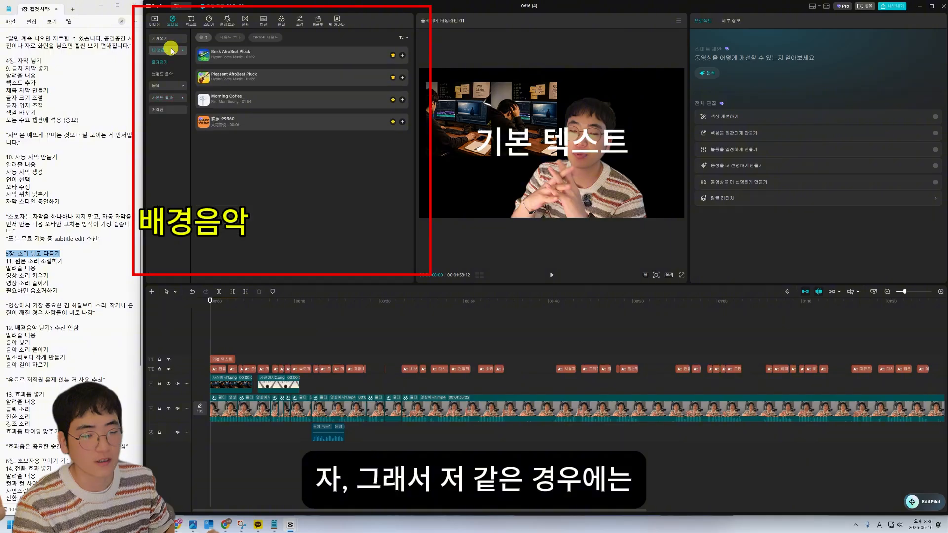
pyautogui.click(233, 39)
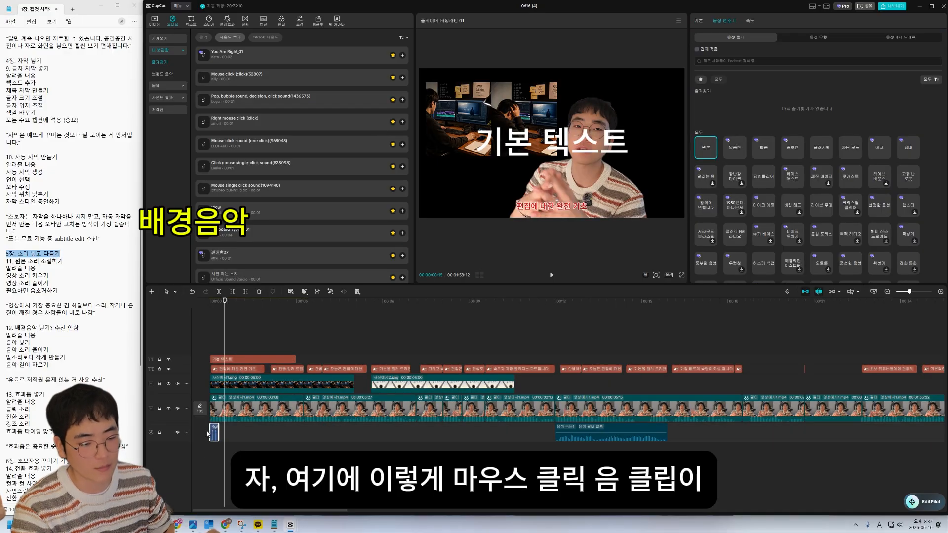
pyautogui.scroll(2, 216, 439)
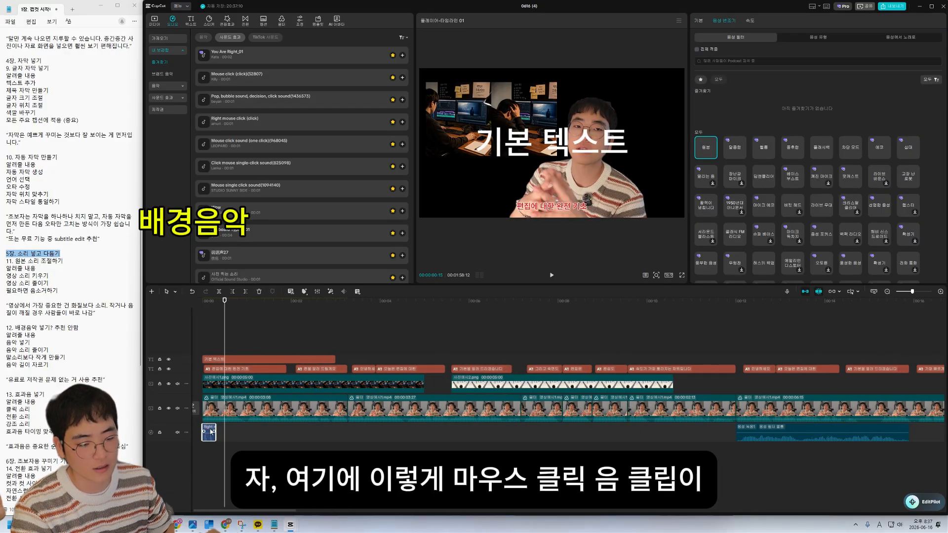
pyautogui.moveTo(211, 433); pyautogui.dragTo(234, 432)
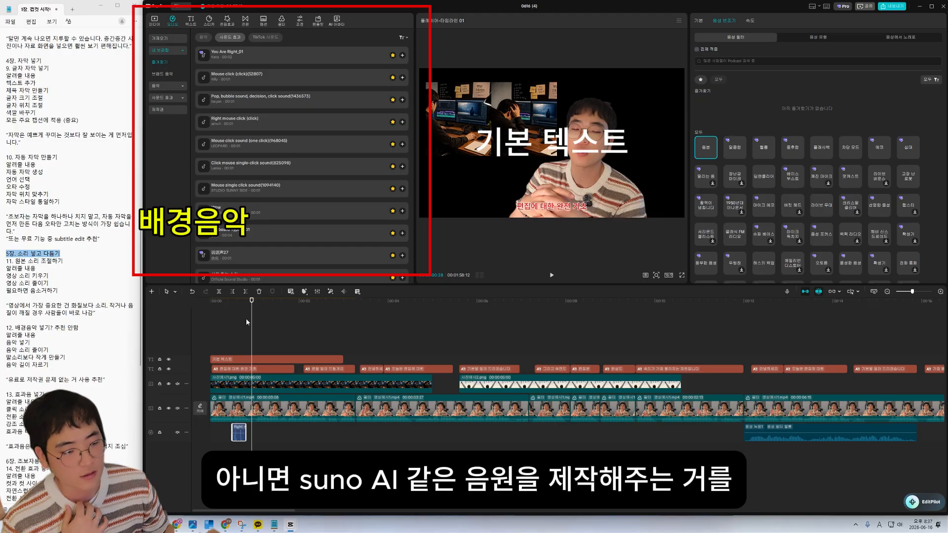
pyautogui.moveTo(238, 303)
pyautogui.mouseDown()
pyautogui.moveTo(213, 303)
pyautogui.moveTo(240, 311)
pyautogui.mouseUp()
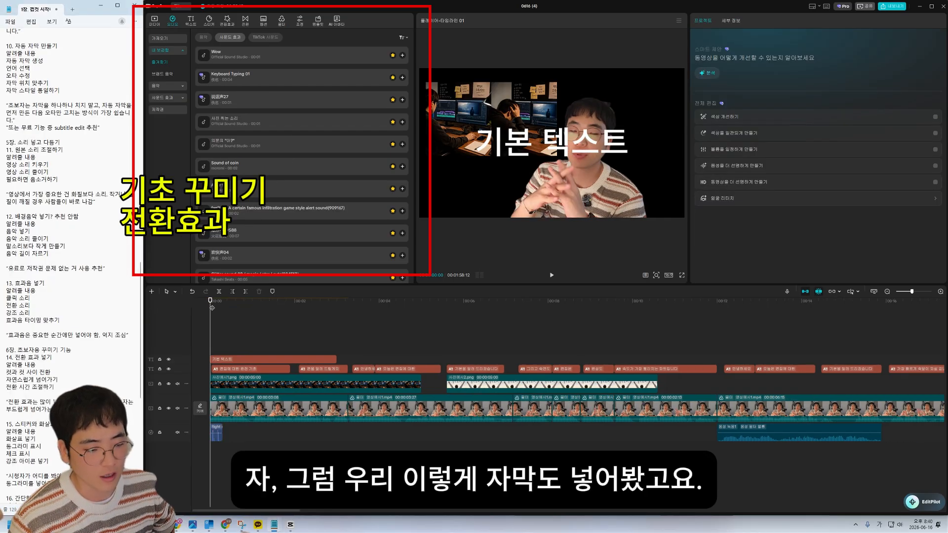
# - Shrink the overlay picture in the opening to 41% scale
pyautogui.moveTo(212, 307); pyautogui.dragTo(216, 331)
pyautogui.click(501, 121)
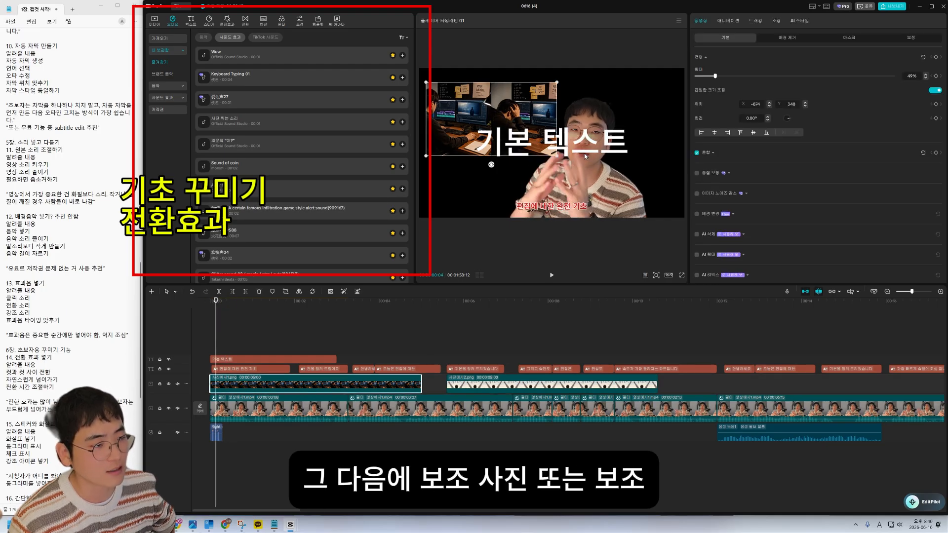
pyautogui.moveTo(557, 156); pyautogui.dragTo(536, 141)
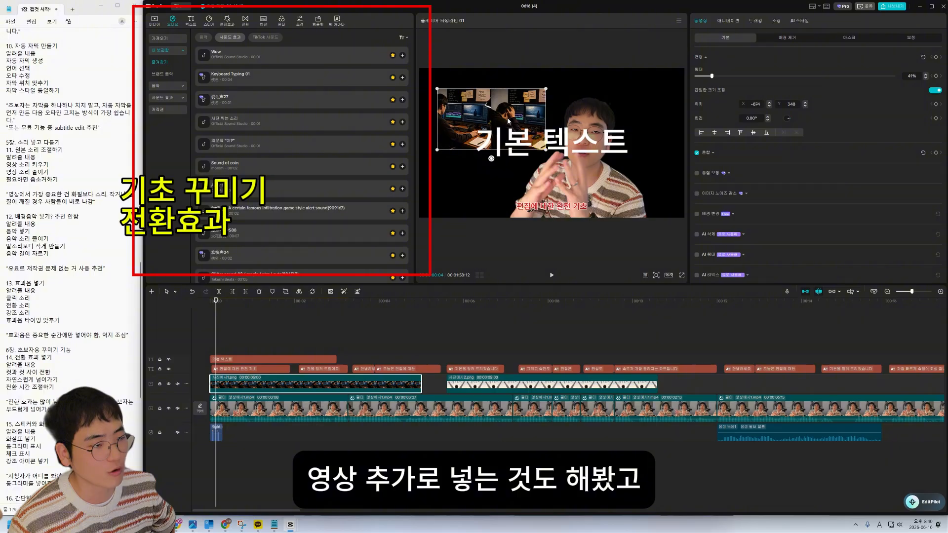
pyautogui.click(216, 300)
# - Return the playhead to the timeline start and delete the '기본 텍스트' title clip
pyautogui.click(249, 402)
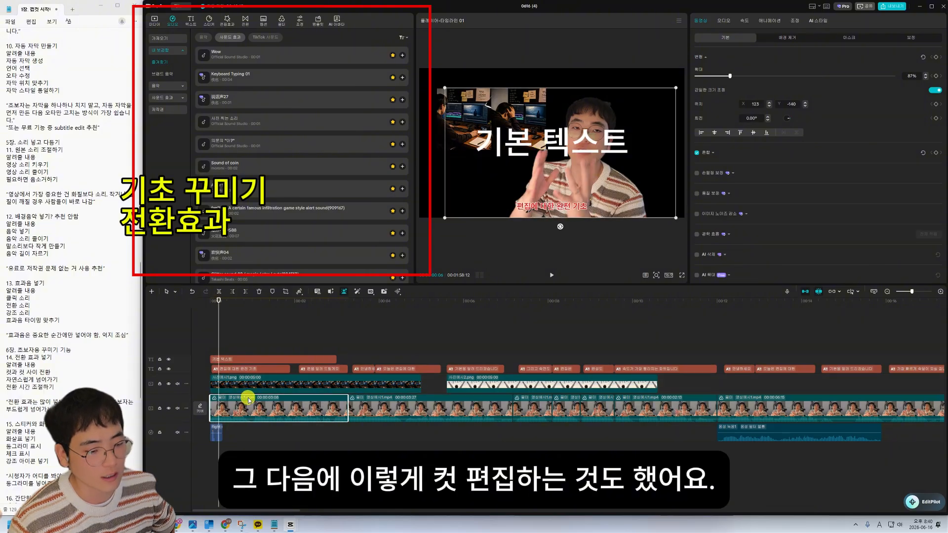
pyautogui.moveTo(343, 304); pyautogui.dragTo(179, 318)
pyautogui.click(245, 359)
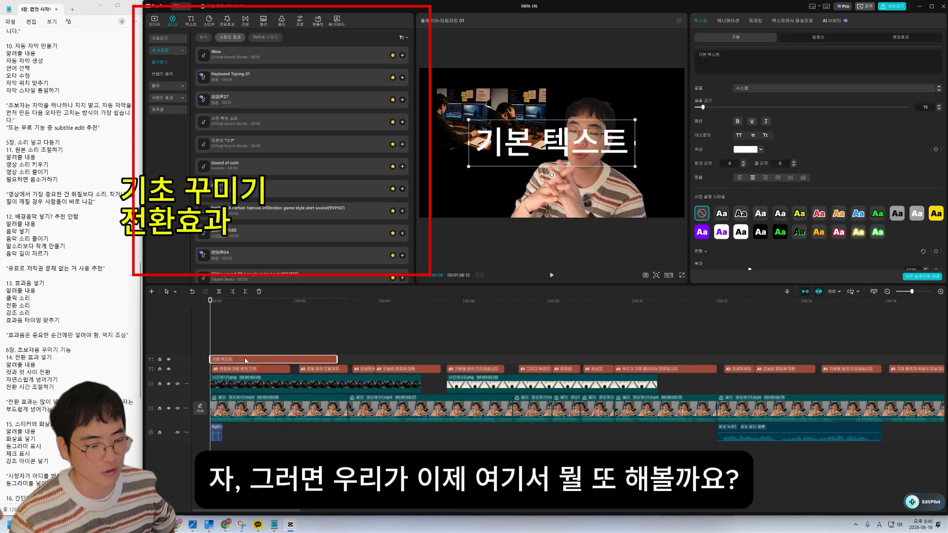
pyautogui.press('Delete')
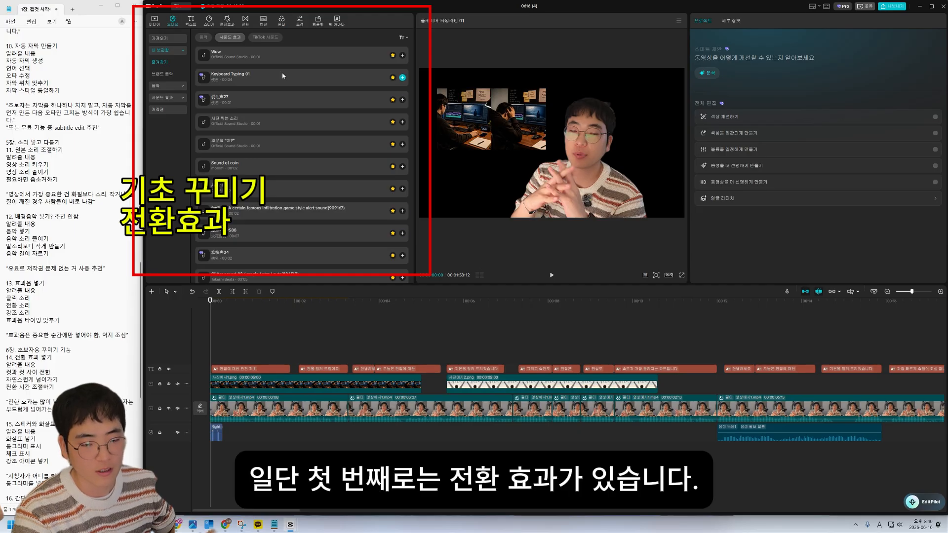
# - Apply the first favourite transition, a leftward slide, between the first two video clips and scrub through it
pyautogui.click(246, 22)
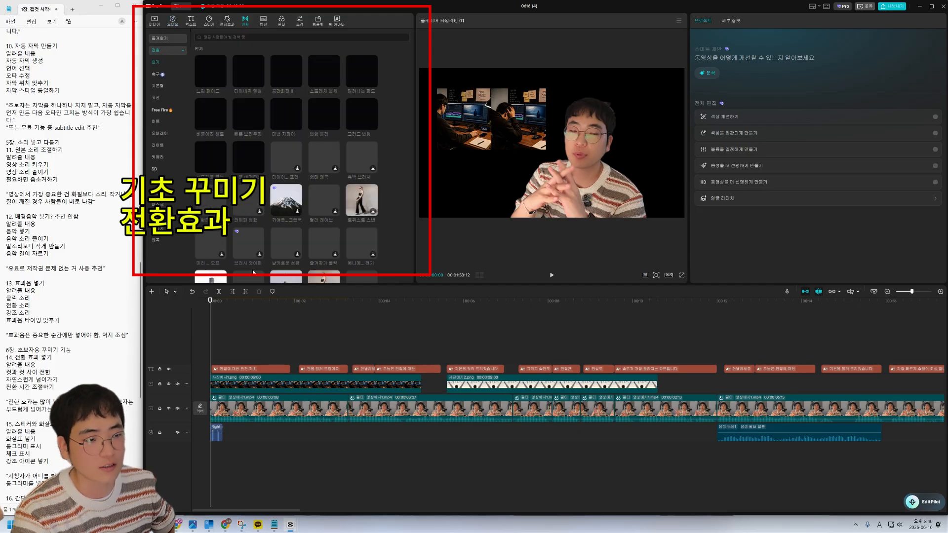
pyautogui.click(334, 304)
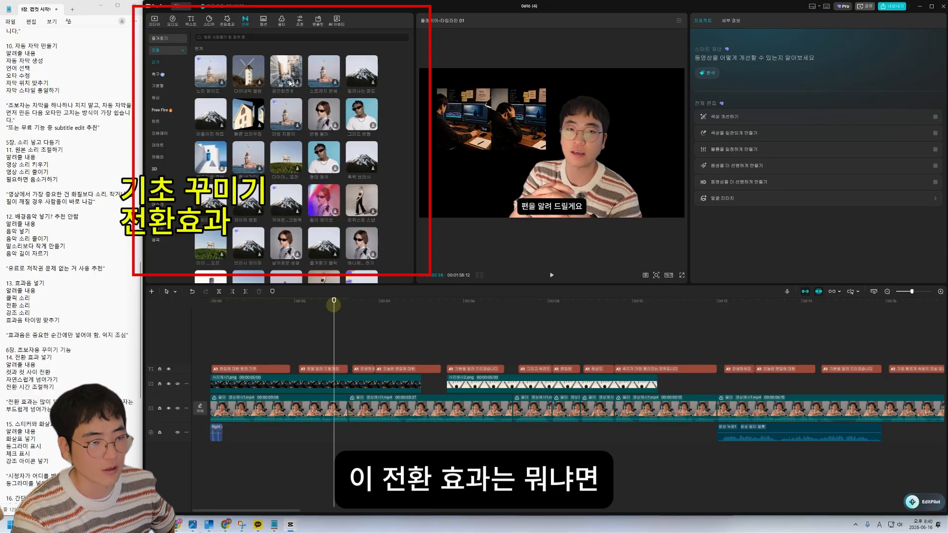
pyautogui.click(163, 38)
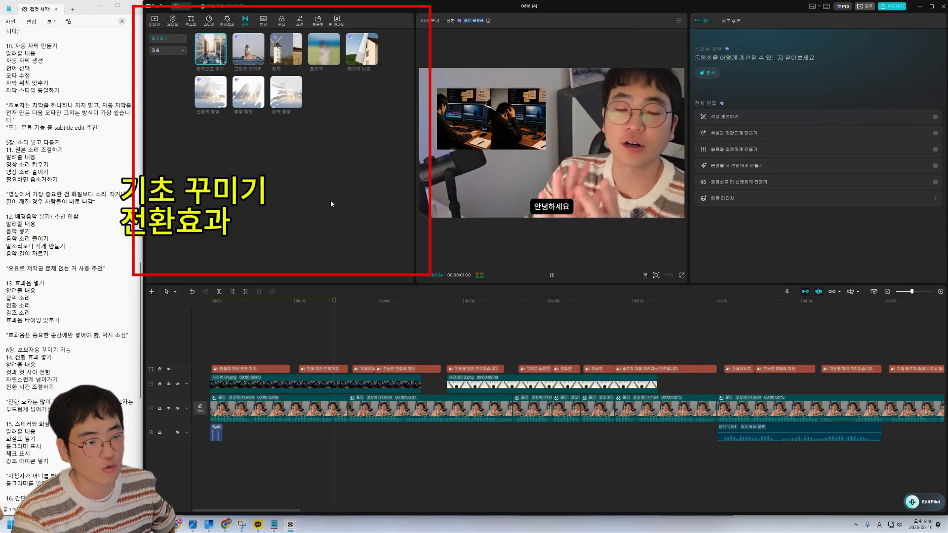
pyautogui.click(222, 60)
pyautogui.moveTo(334, 306); pyautogui.dragTo(385, 334)
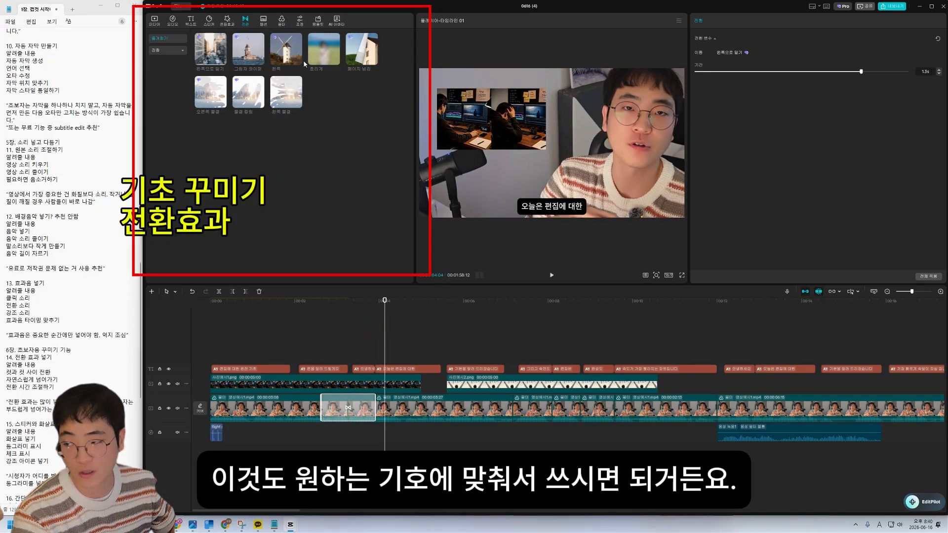
# - Replace the transition between the first two clips with the blur transition and shorten it to about 0.5 s
pyautogui.click(335, 61)
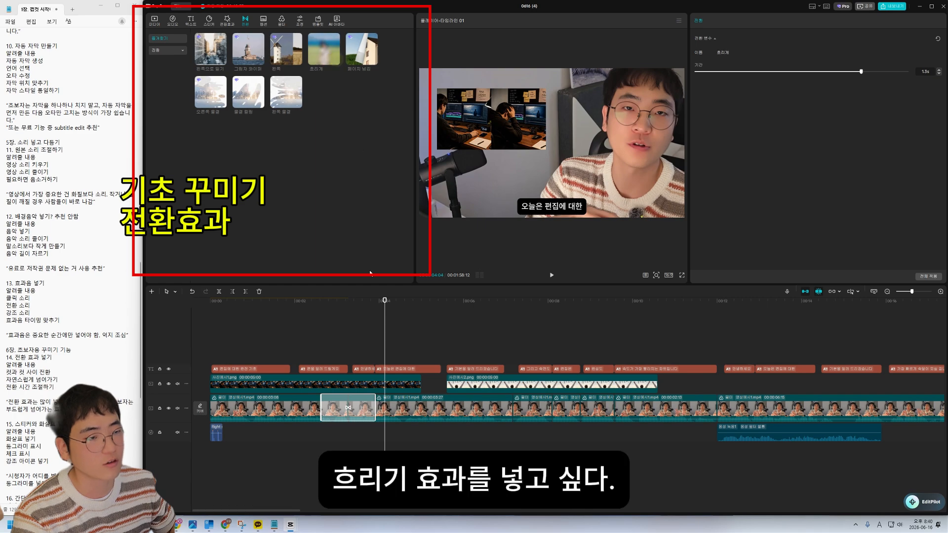
pyautogui.moveTo(382, 306); pyautogui.dragTo(395, 321)
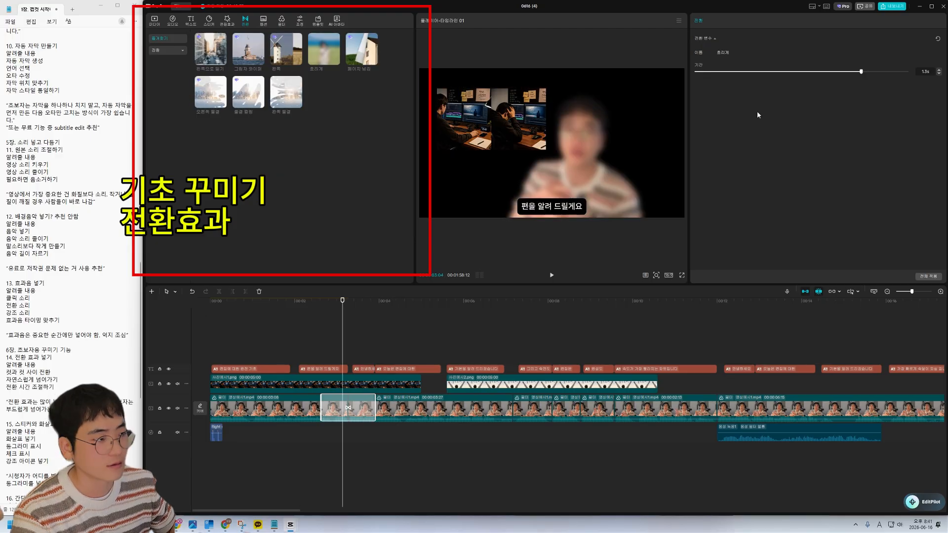
pyautogui.moveTo(862, 72); pyautogui.dragTo(769, 73)
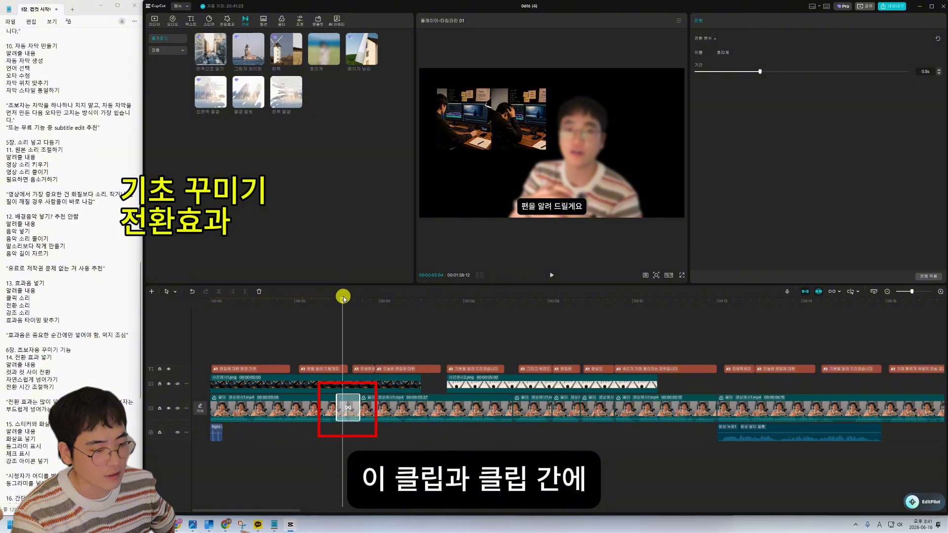
pyautogui.moveTo(343, 301)
pyautogui.mouseDown()
pyautogui.moveTo(360, 299)
pyautogui.moveTo(345, 300)
pyautogui.mouseUp()
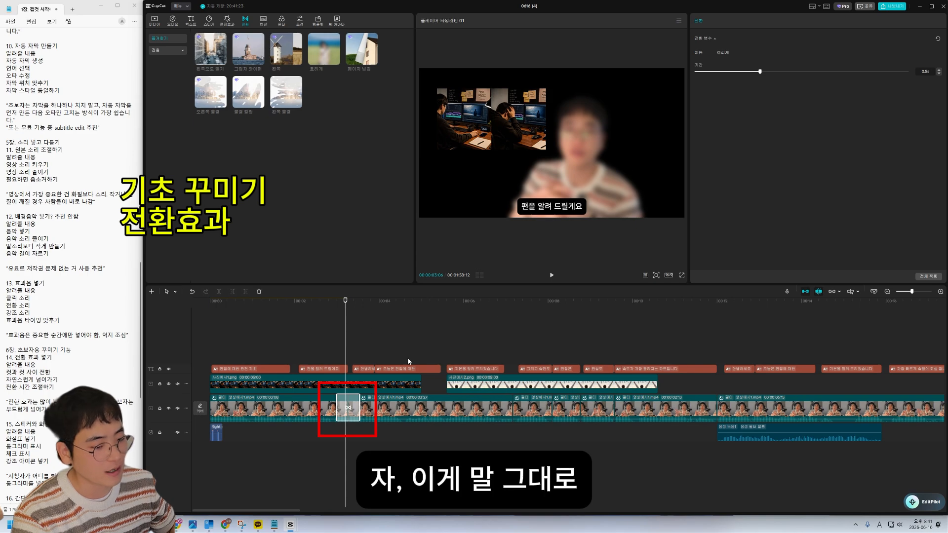
# - Lengthen the blur transition to 1.6 s and play across the cut to preview it
pyautogui.moveTo(760, 72)
pyautogui.mouseDown()
pyautogui.moveTo(716, 80)
pyautogui.moveTo(918, 88)
pyautogui.mouseUp()
pyautogui.click(294, 303)
pyautogui.click(273, 302)
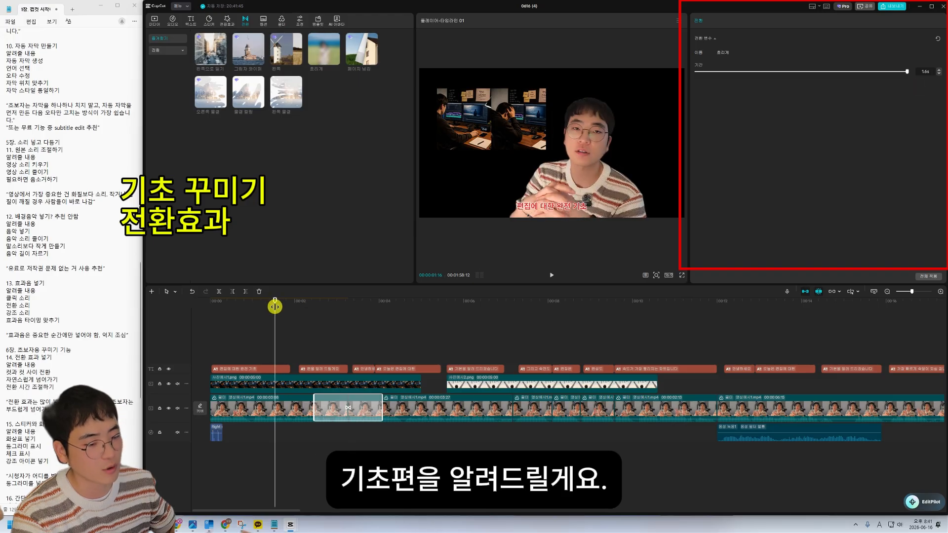
pyautogui.press('space')
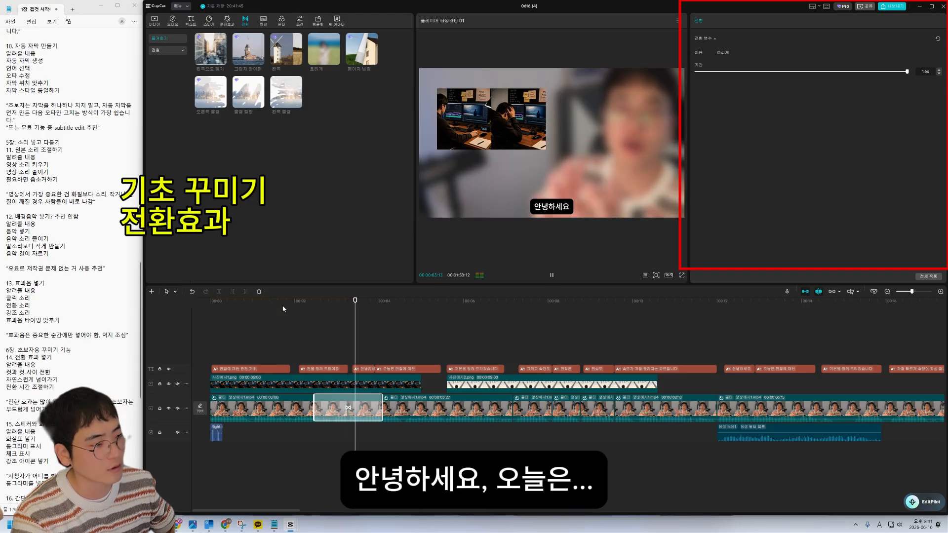
pyautogui.press('space')
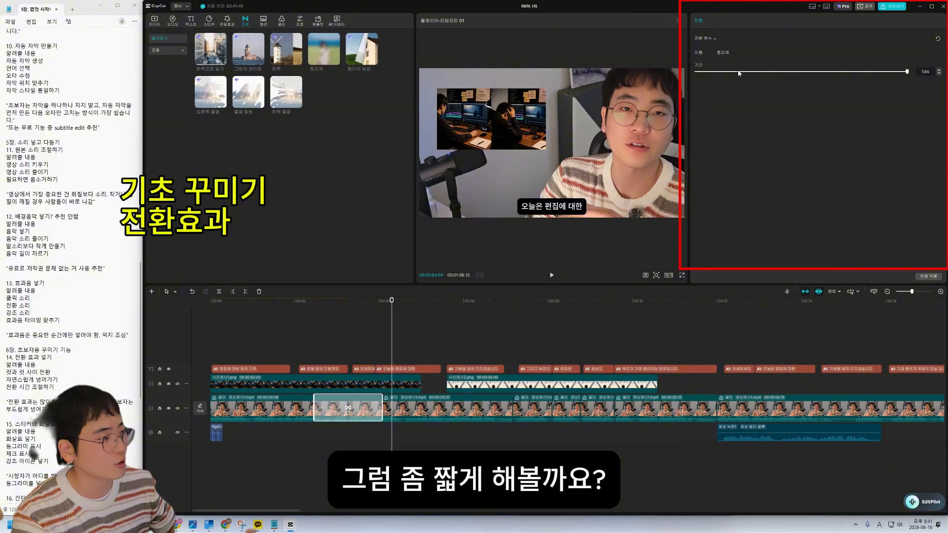
# - Shorten the blur transition between the first two clips to 0.2 s and play across the cut to preview it
pyautogui.click(717, 73)
pyautogui.click(337, 301)
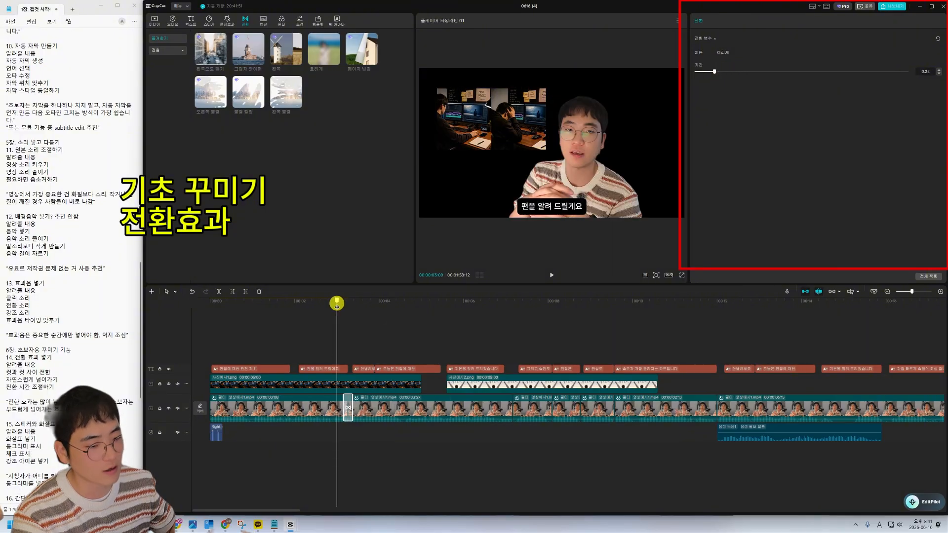
pyautogui.press('space')
pyautogui.press('space')
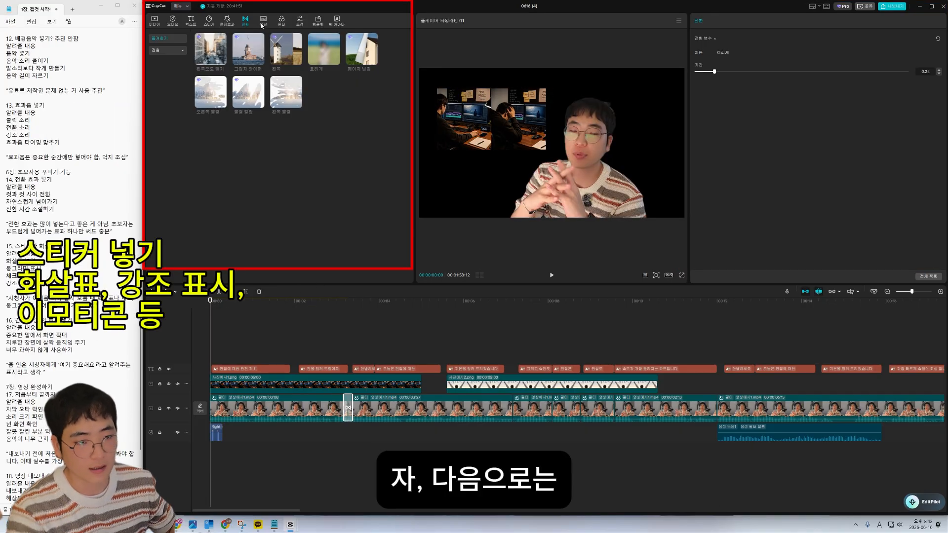
# - Add the red curved arrow sticker, shrink it, and place it below the photo rotated about -53° so it points upward
pyautogui.click(211, 21)
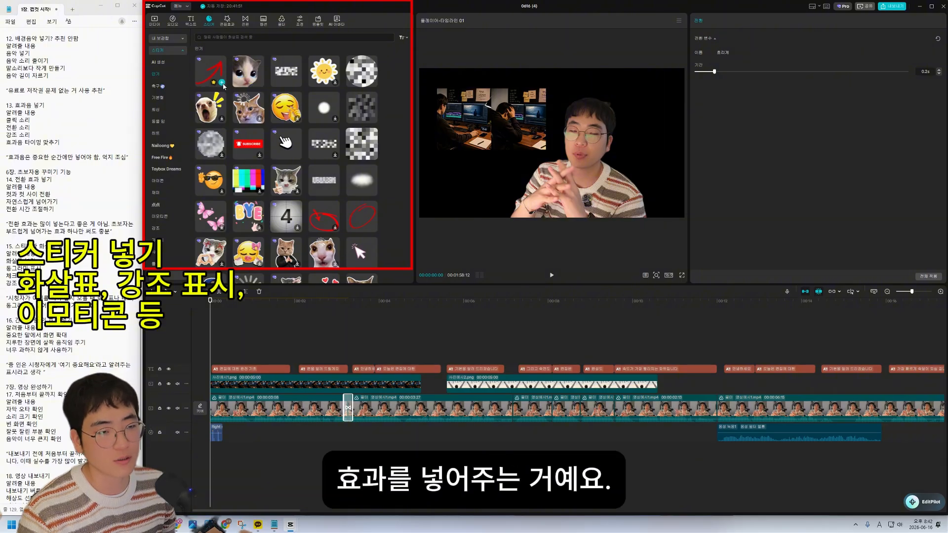
pyautogui.click(222, 83)
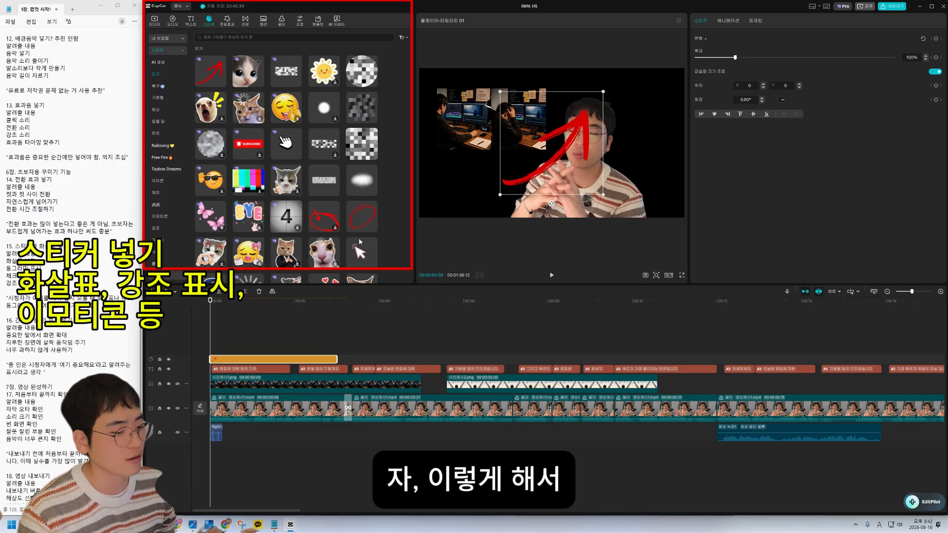
pyautogui.moveTo(602, 90); pyautogui.dragTo(571, 123)
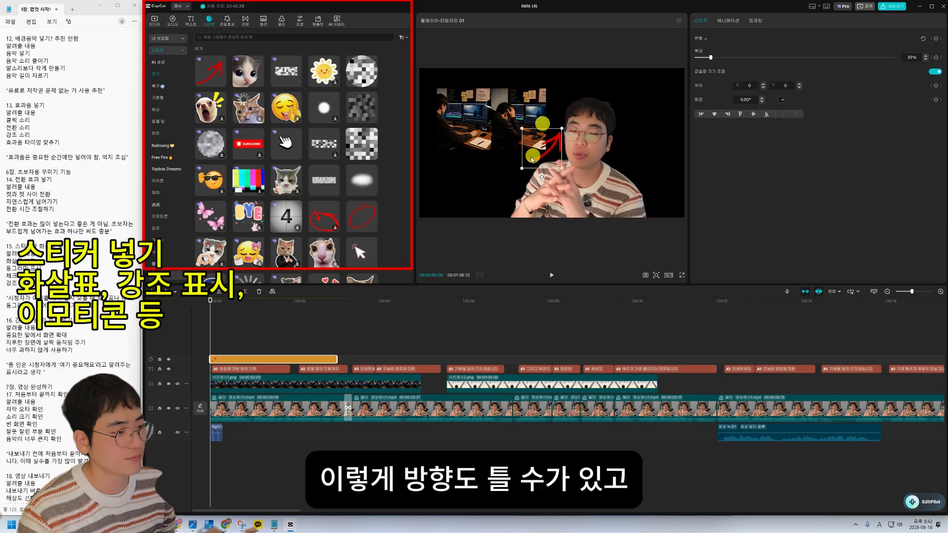
pyautogui.moveTo(551, 143); pyautogui.dragTo(488, 176)
pyautogui.moveTo(488, 204); pyautogui.dragTo(512, 173)
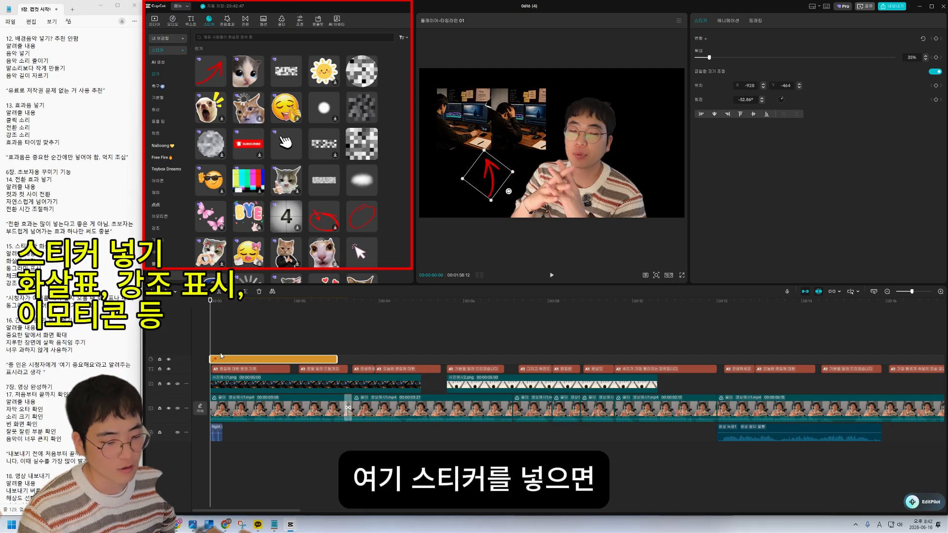
# - Try a very short duration for the arrow sticker clip, lengthen it past the 2-second mark, and scrub through it
pyautogui.click(219, 304)
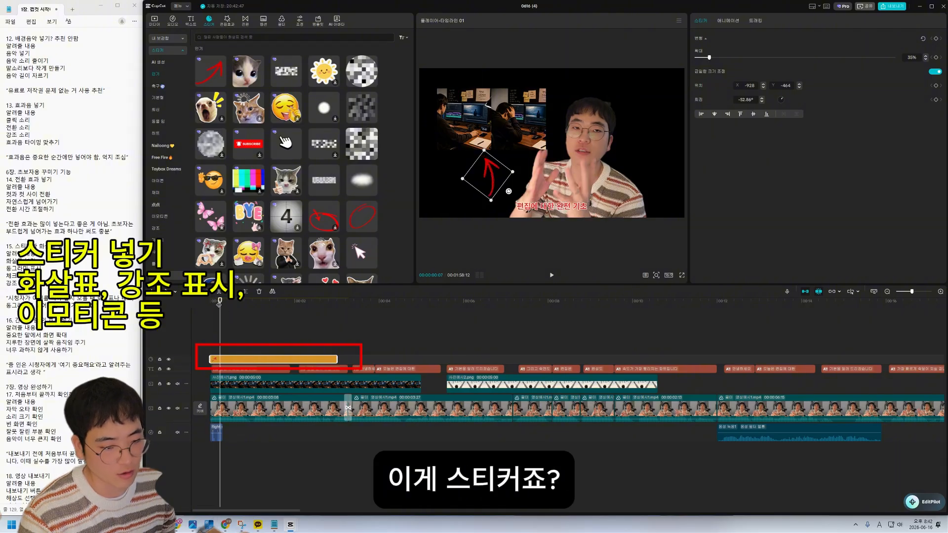
pyautogui.moveTo(336, 359); pyautogui.dragTo(229, 361)
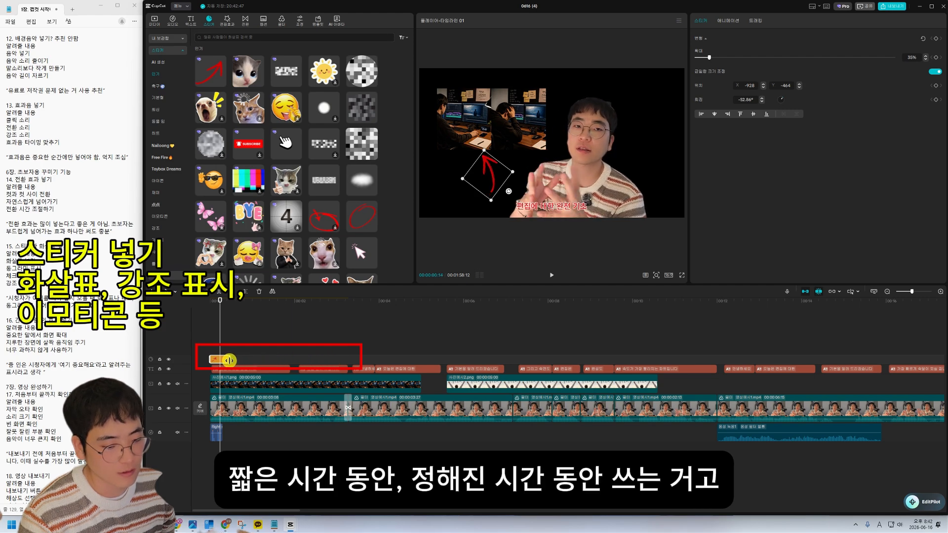
pyautogui.click(210, 302)
pyautogui.moveTo(210, 302); pyautogui.dragTo(222, 302)
pyautogui.moveTo(227, 359); pyautogui.dragTo(315, 357)
pyautogui.moveTo(225, 303); pyautogui.dragTo(289, 310)
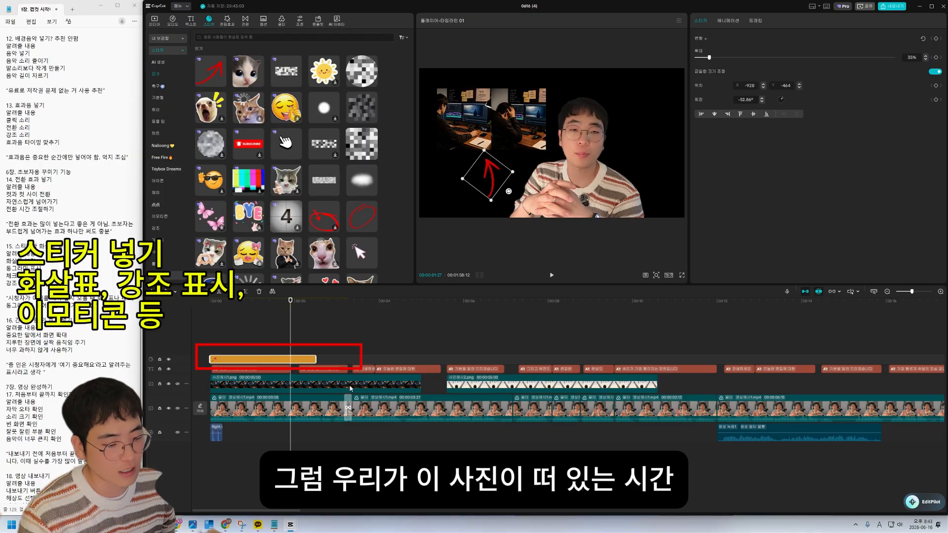
# - Extend the arrow sticker clip to the end of the first photo clip and play from the start to preview it
pyautogui.click(349, 386)
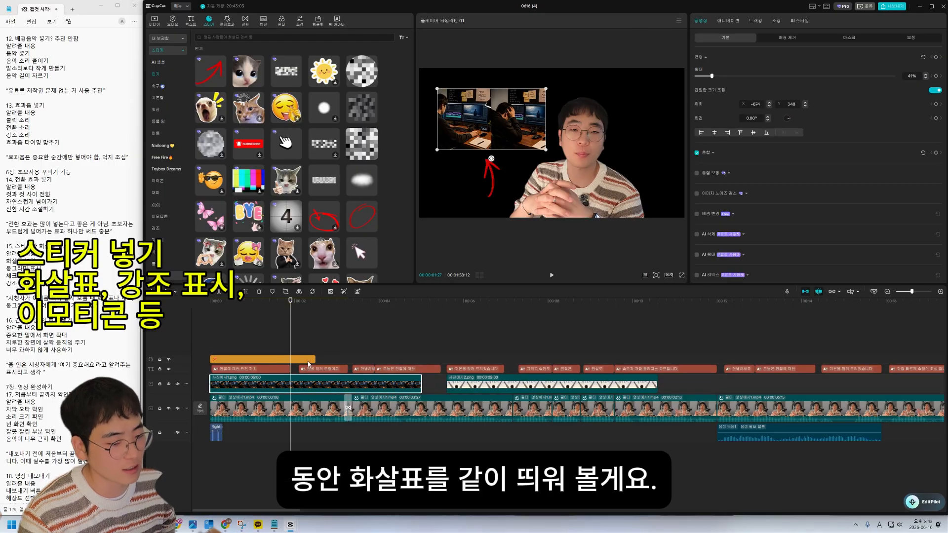
pyautogui.moveTo(314, 360); pyautogui.dragTo(421, 360)
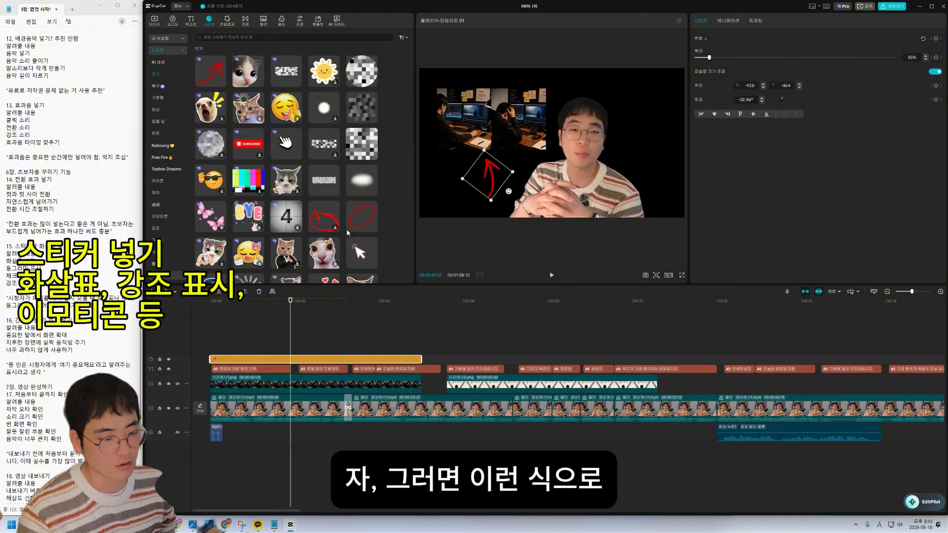
pyautogui.moveTo(259, 302); pyautogui.dragTo(148, 302)
pyautogui.press('space')
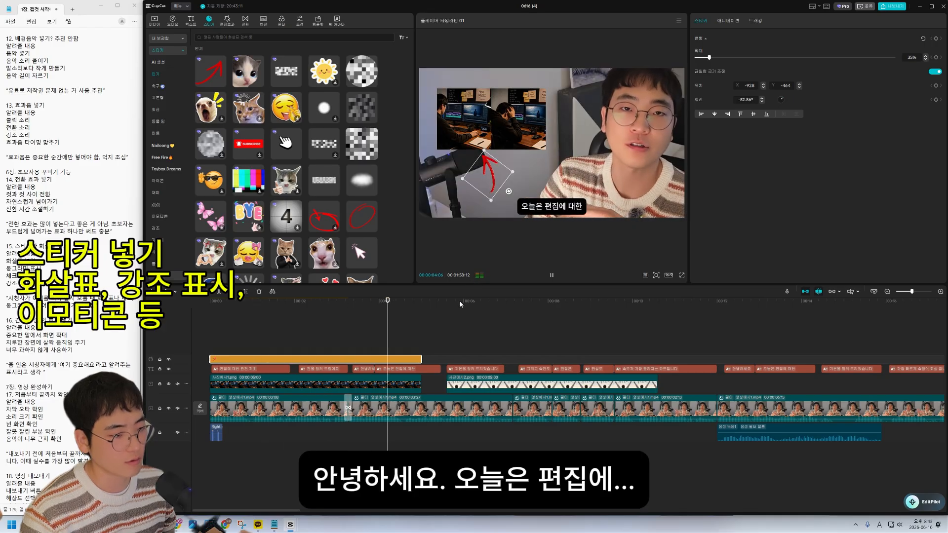
pyautogui.press('space')
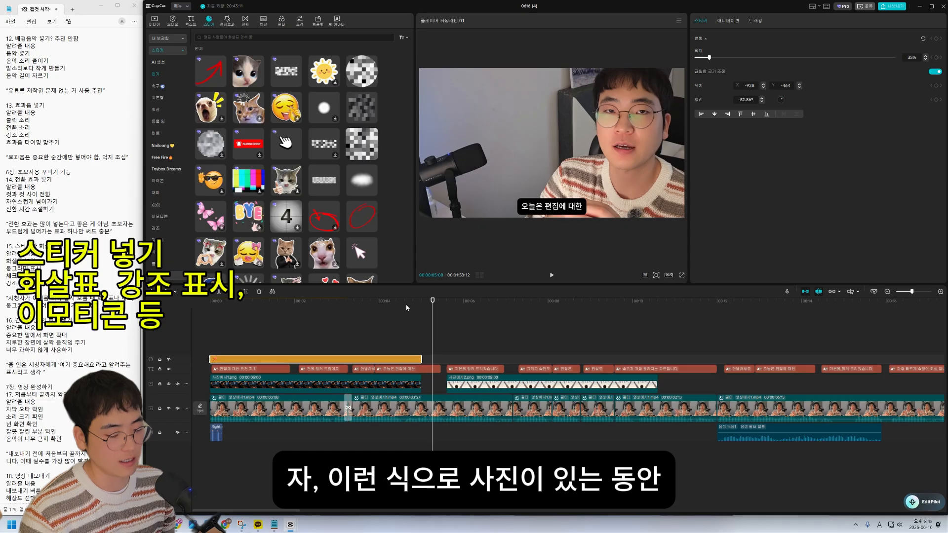
# - At 00:00:01:27, mirror the arrow sticker horizontally and move it to X -641, Y -340 just under the photo
pyautogui.moveTo(407, 308); pyautogui.dragTo(291, 304)
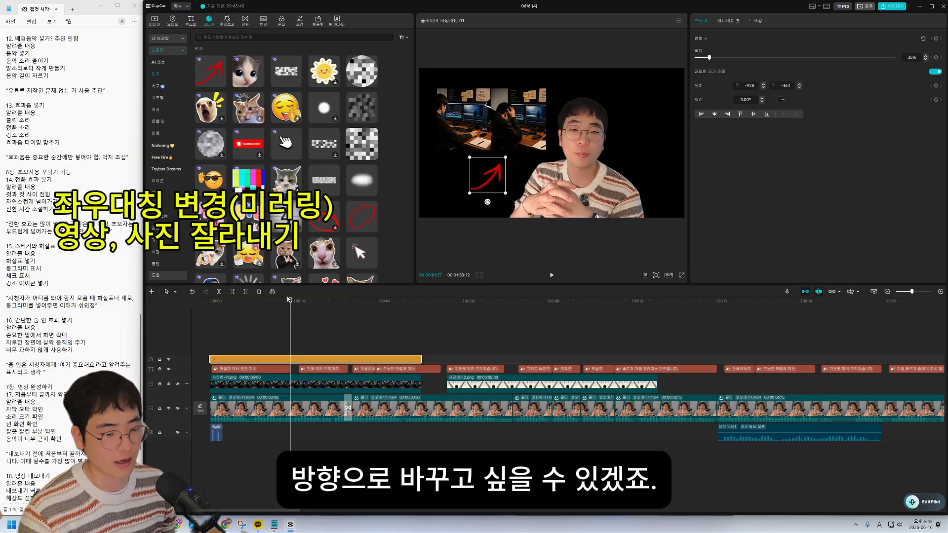
pyautogui.click(273, 291)
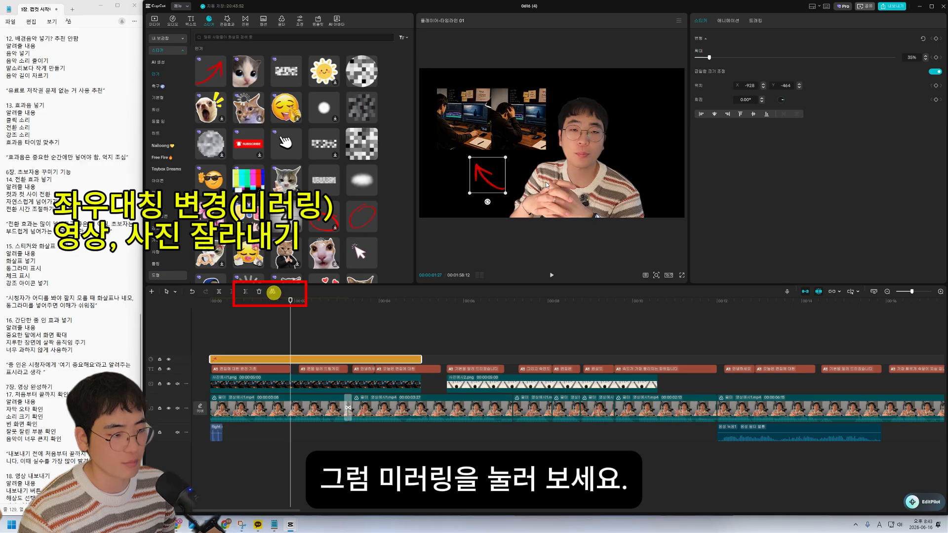
pyautogui.moveTo(488, 175); pyautogui.dragTo(507, 168)
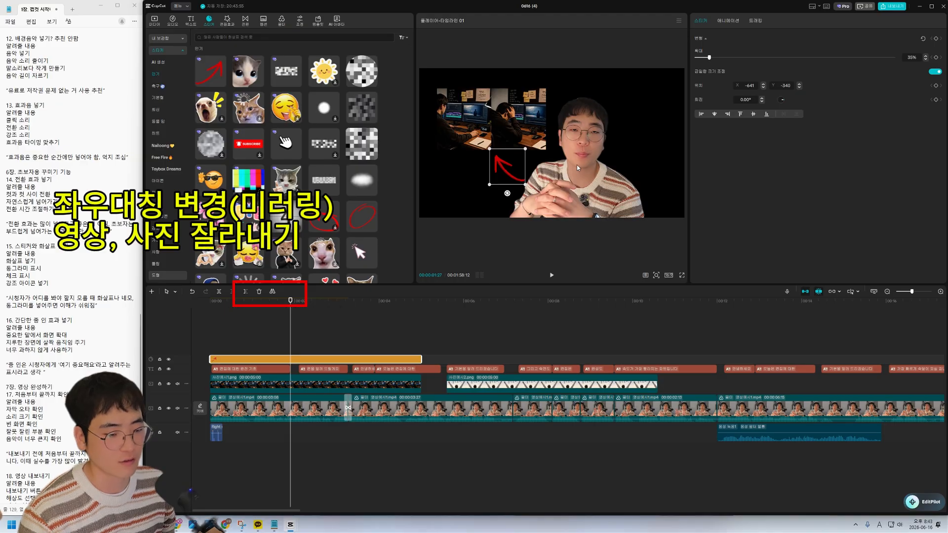
# - Try mirroring the first talking-head clip horizontally and shifting it away from the photo, and reverse the mirroring
pyautogui.click(327, 402)
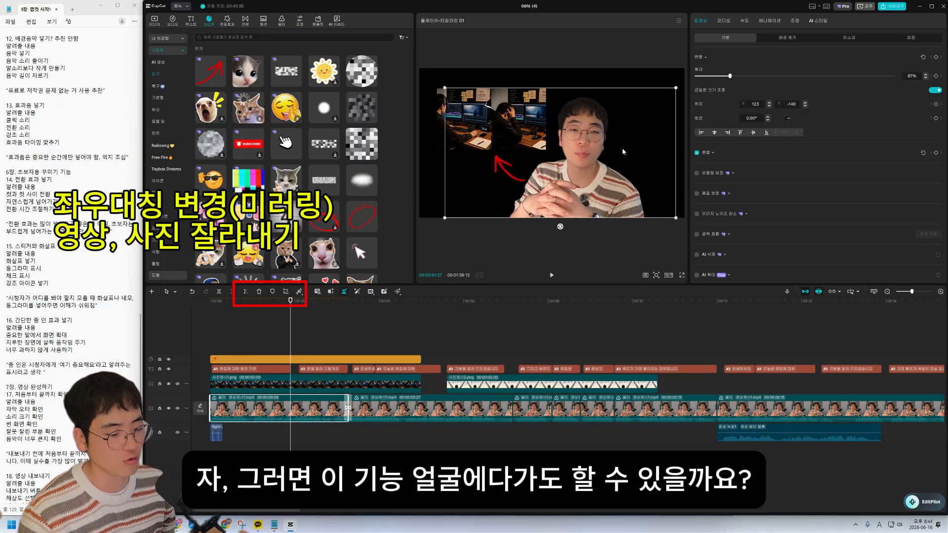
pyautogui.click(306, 295)
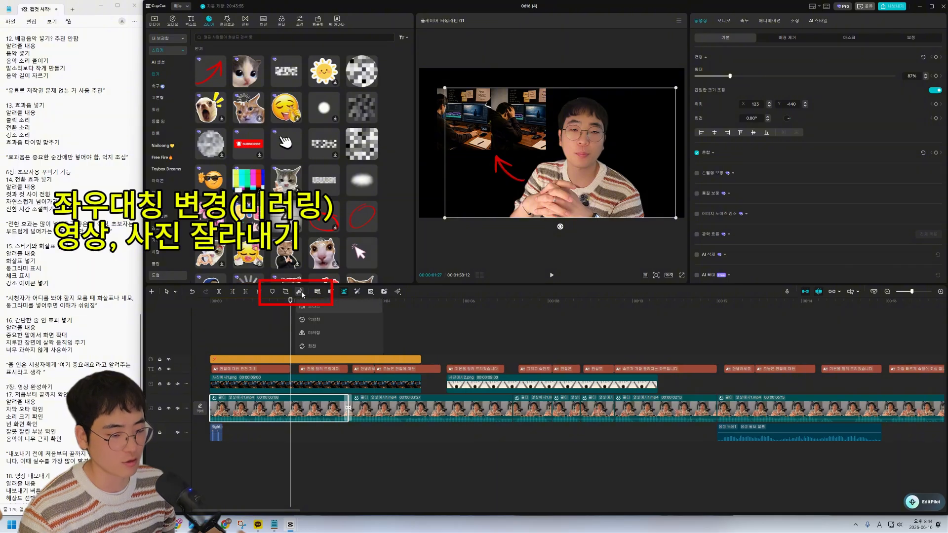
pyautogui.click(319, 333)
pyautogui.moveTo(586, 157); pyautogui.dragTo(626, 150)
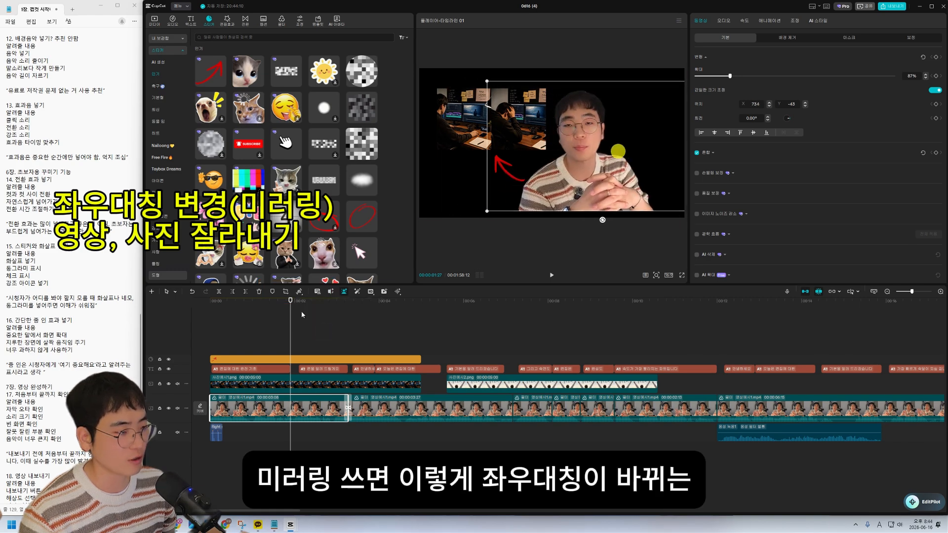
pyautogui.click(299, 292)
pyautogui.click(318, 332)
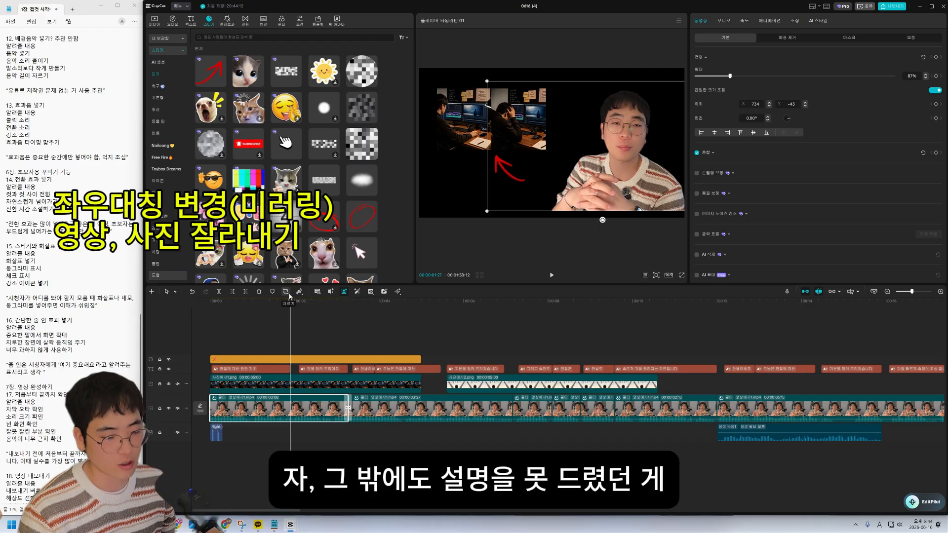
# - Reposition the first talking-head clip at about X 247, Y -48 so the speaker stands beside the photo and arrow
pyautogui.moveTo(587, 191); pyautogui.dragTo(521, 178)
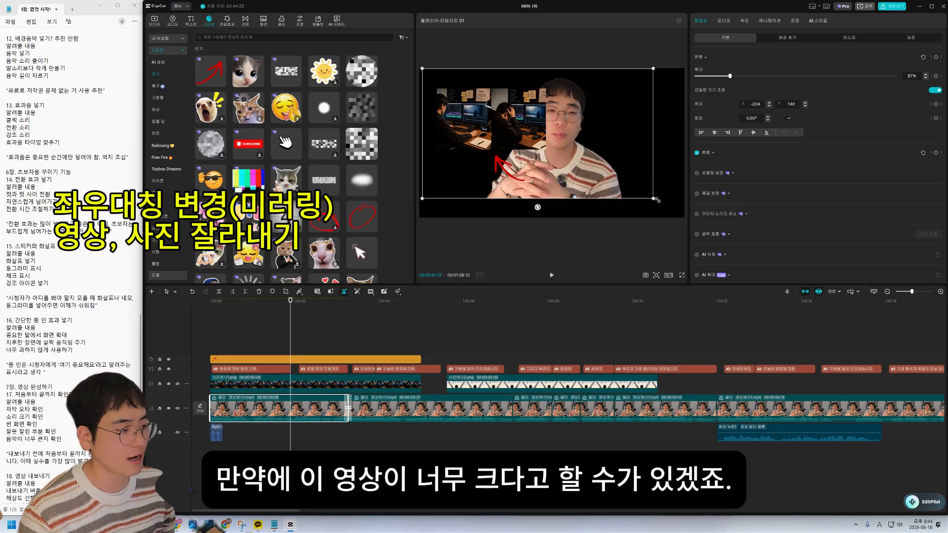
pyautogui.moveTo(584, 148); pyautogui.dragTo(615, 162)
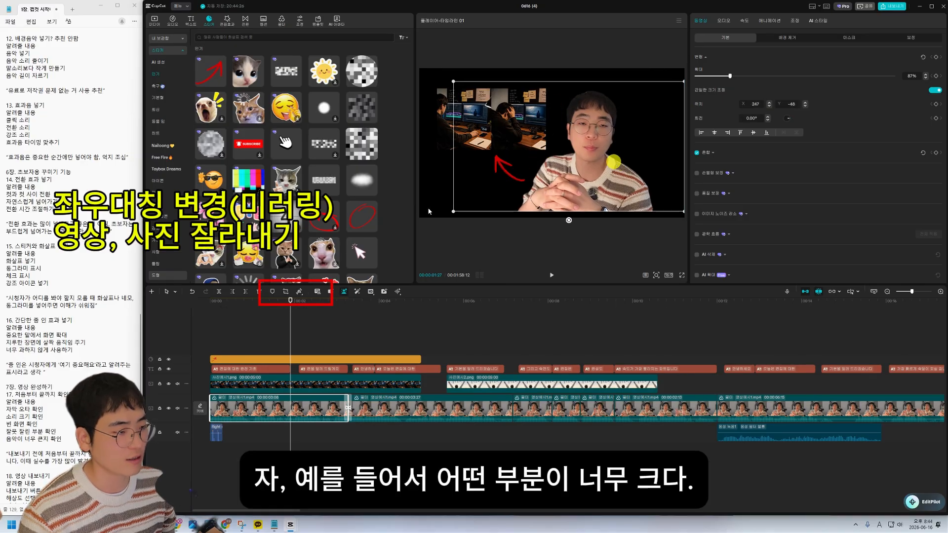
# - Try cropping the microphone side off the first talking-head clip, and restore the crop frame to full width
pyautogui.click(286, 292)
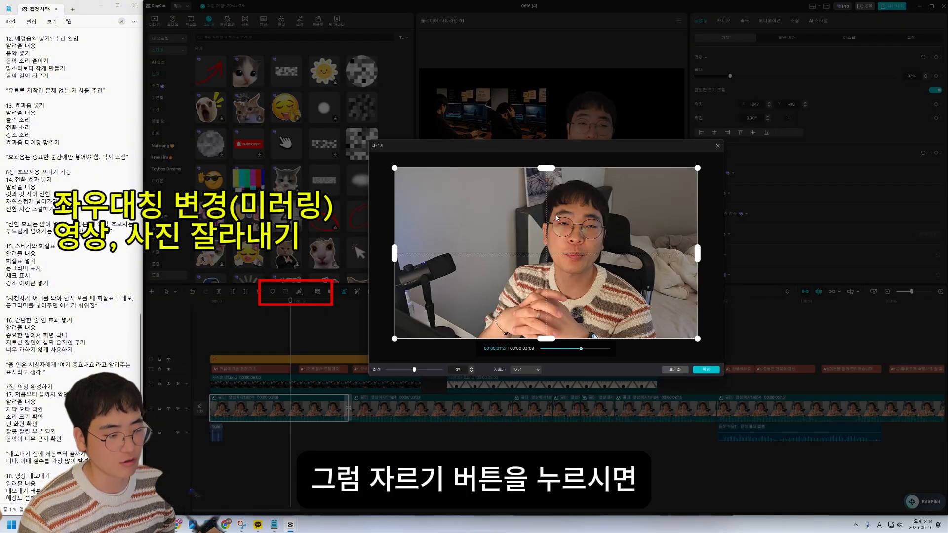
pyautogui.moveTo(393, 256); pyautogui.dragTo(474, 257)
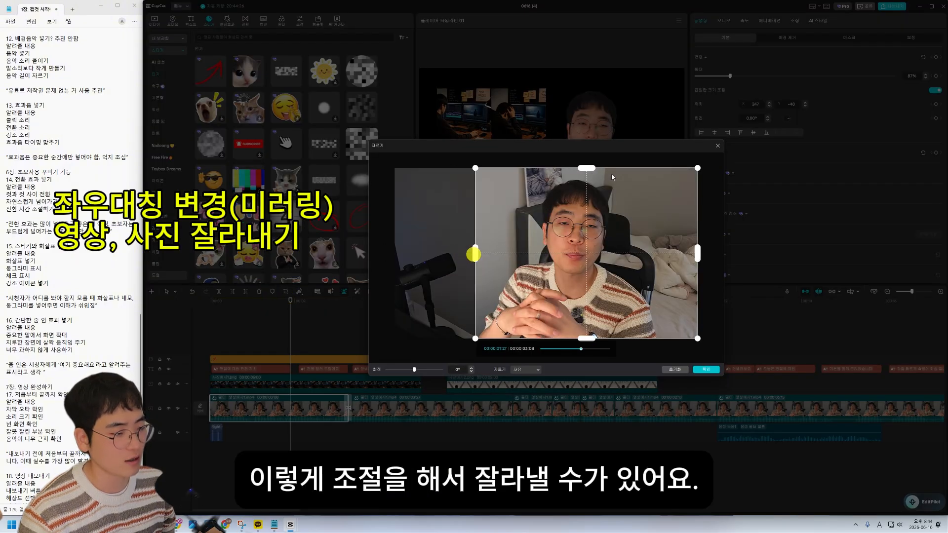
pyautogui.moveTo(587, 168); pyautogui.dragTo(609, 150)
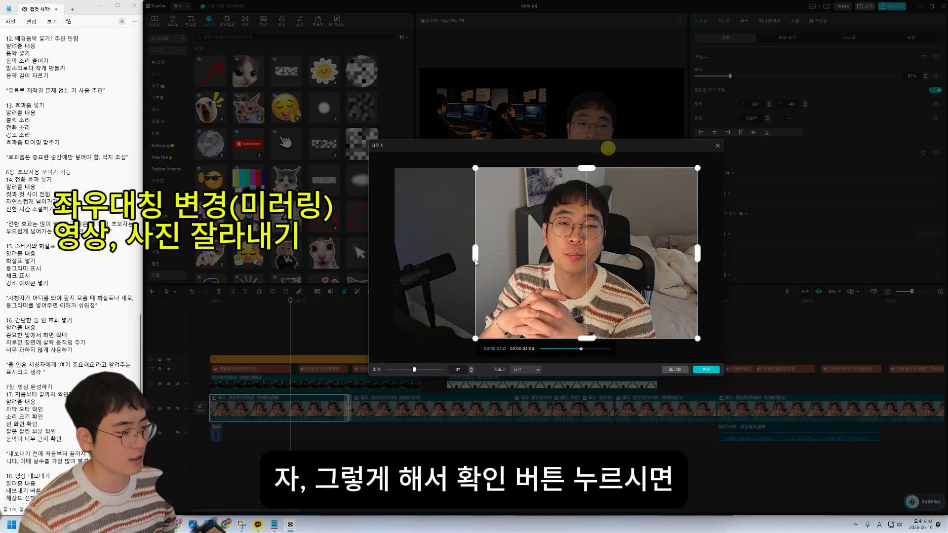
pyautogui.moveTo(476, 257); pyautogui.dragTo(305, 260)
pyautogui.click(708, 370)
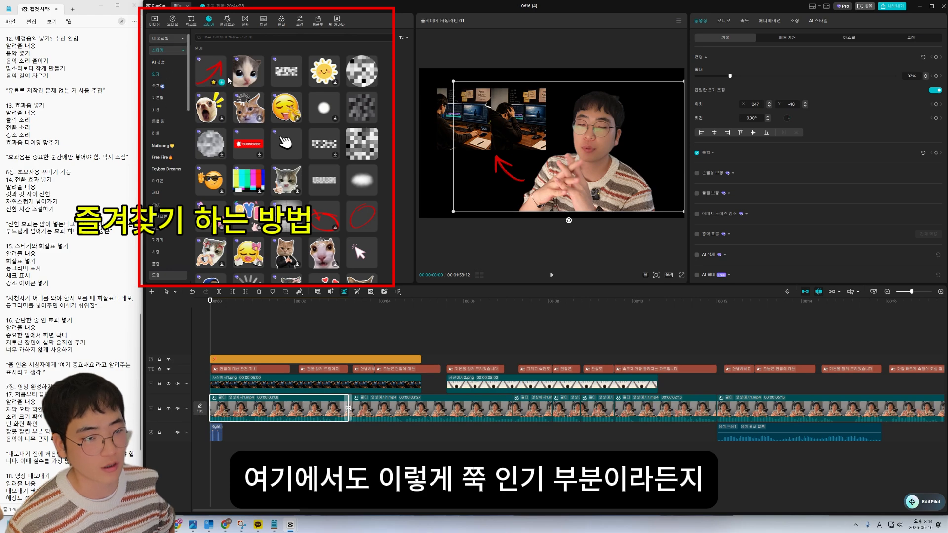
# - Browse the sticker categories, show the '최신' category, and add the thick red downward arrow to favourites
pyautogui.scroll(-3, 170, 89)
pyautogui.scroll(-4, 196, 98)
pyautogui.scroll(3, 168, 83)
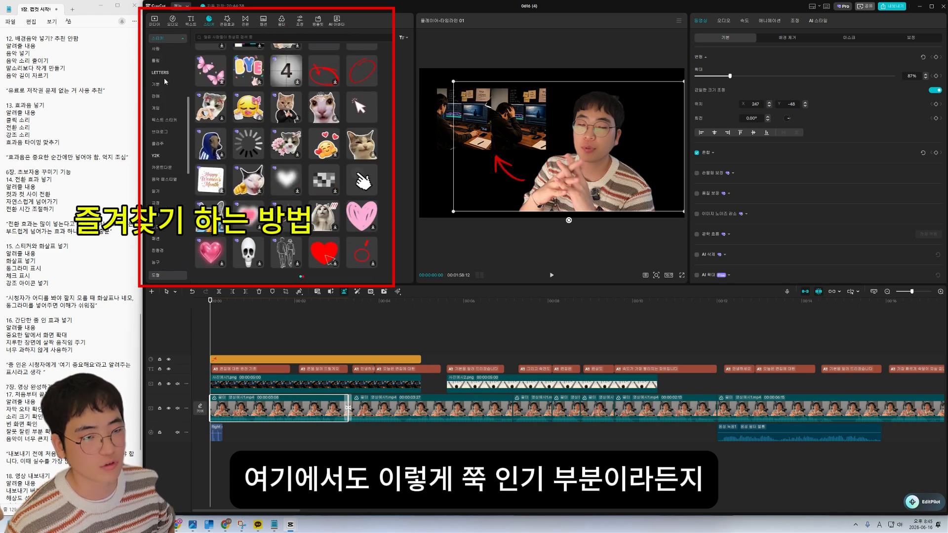
pyautogui.click(168, 73)
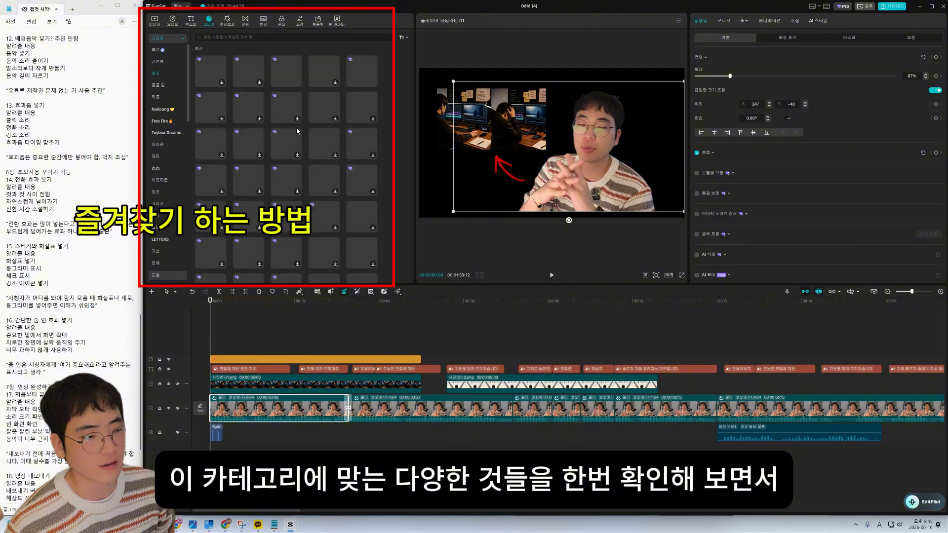
pyautogui.moveTo(336, 84)
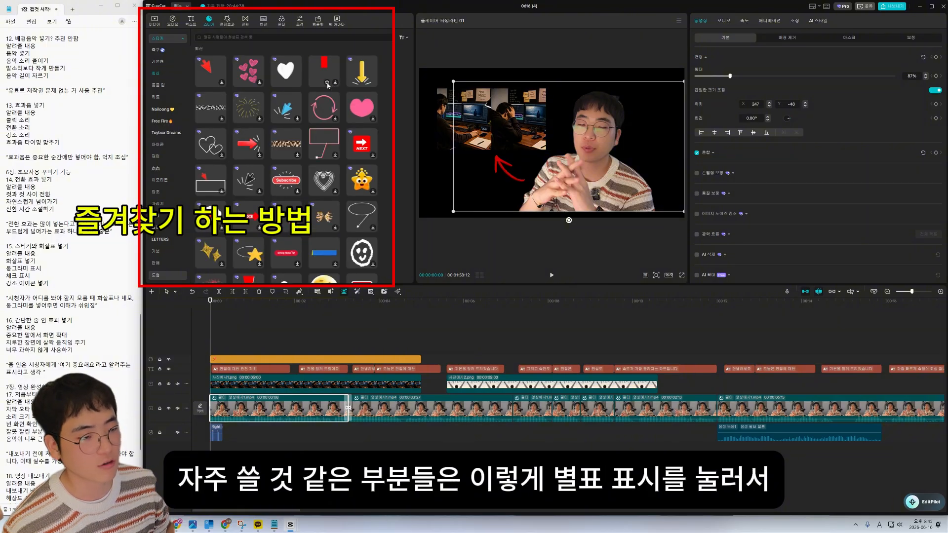
pyautogui.click(328, 84)
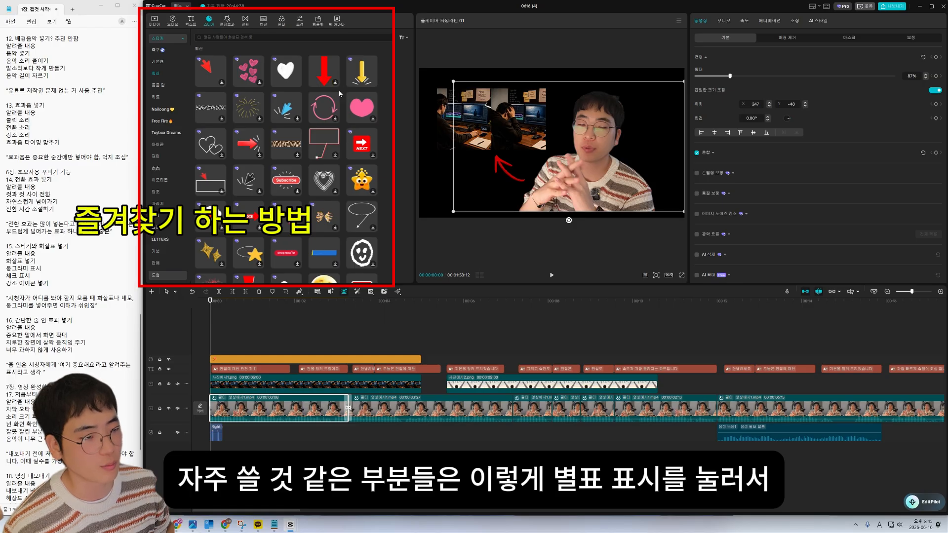
# - Add a speed-lines sticker from the favourites, rotate it 90° to fill the frame, and play the result
pyautogui.scroll(2, 186, 99)
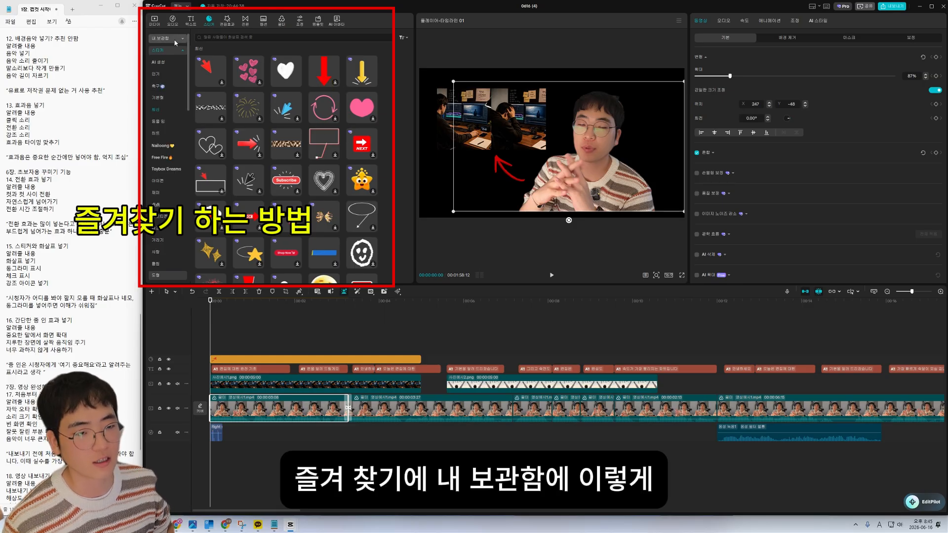
pyautogui.click(176, 38)
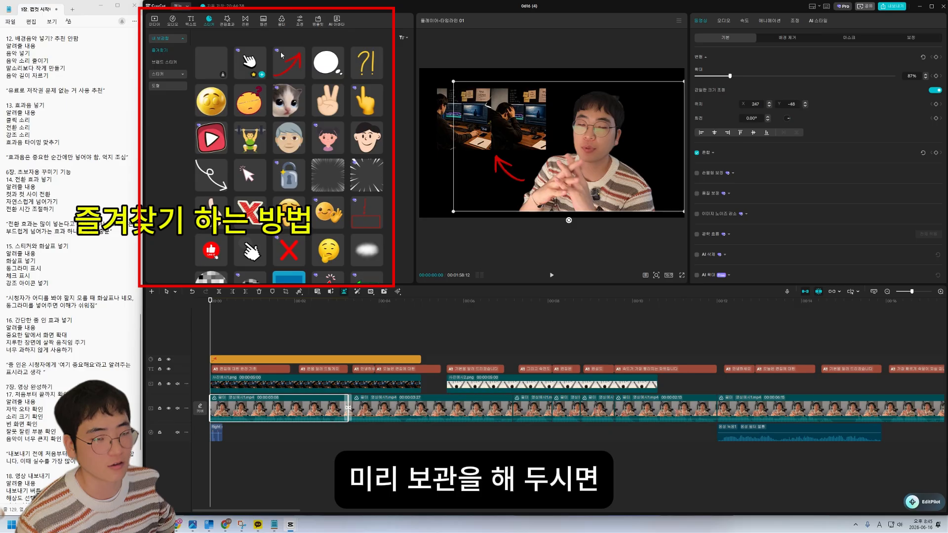
pyautogui.click(340, 187)
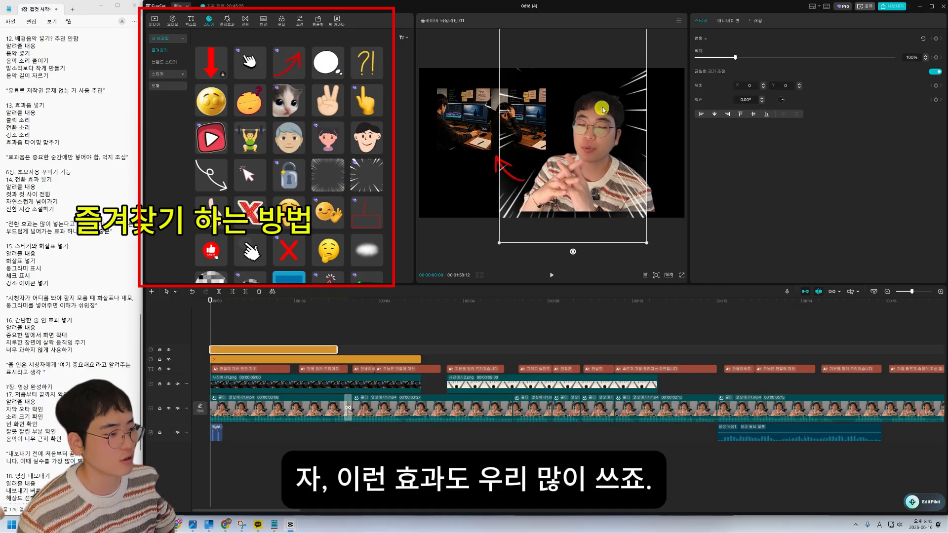
pyautogui.moveTo(571, 110); pyautogui.dragTo(532, 155)
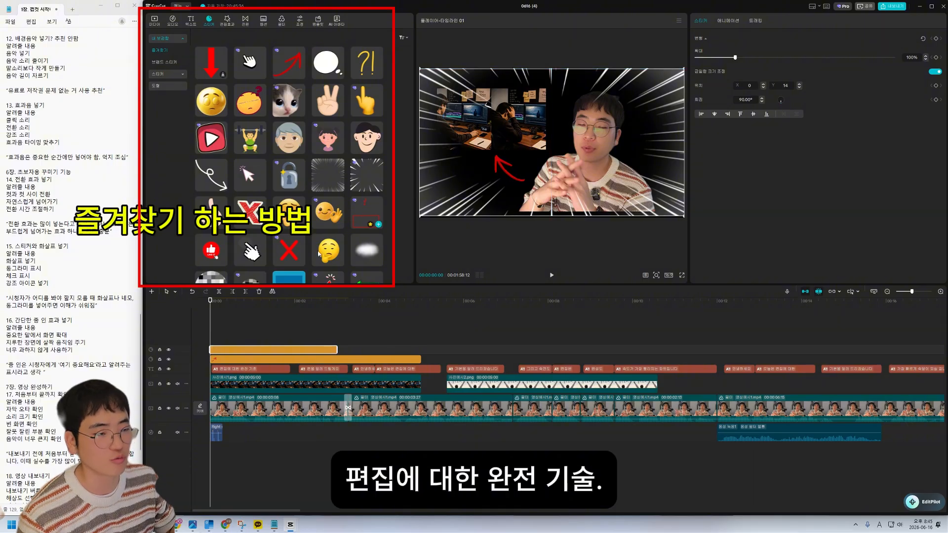
pyautogui.press('space')
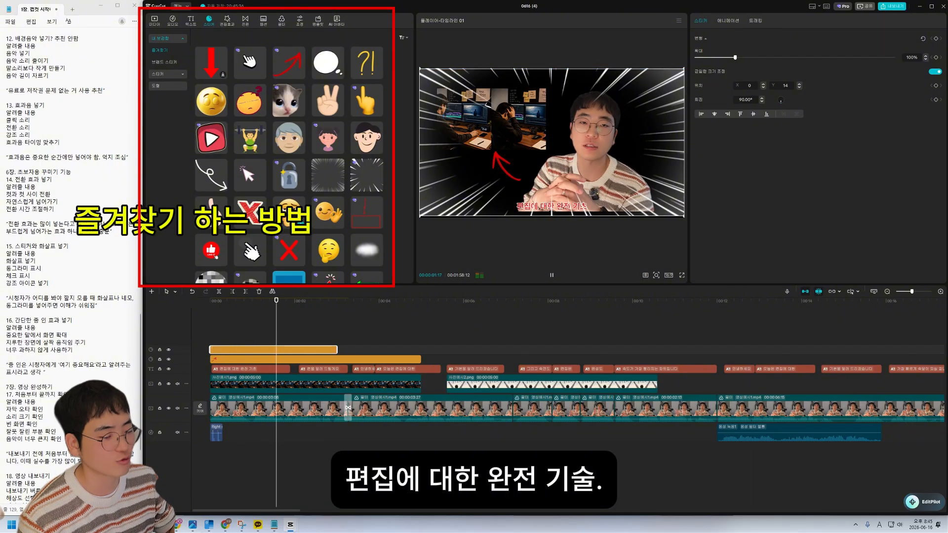
# - Stop playback, return to the start of the timeline and show the animation options for the first photo clip
pyautogui.press('space')
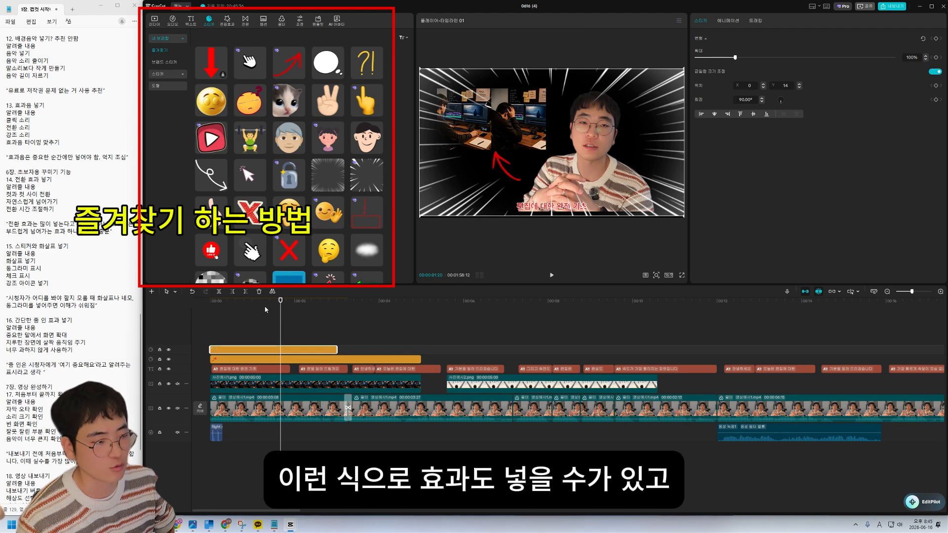
pyautogui.moveTo(267, 308); pyautogui.dragTo(213, 310)
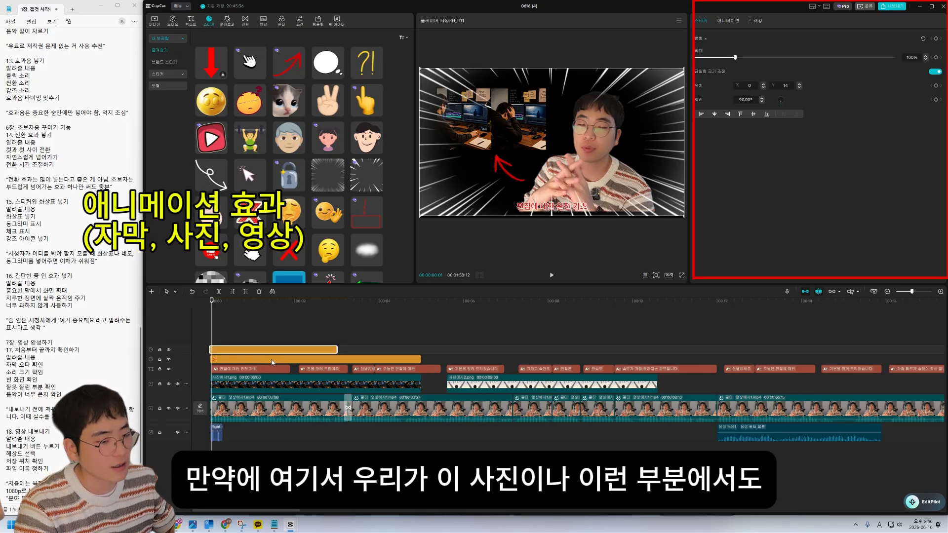
pyautogui.click(243, 390)
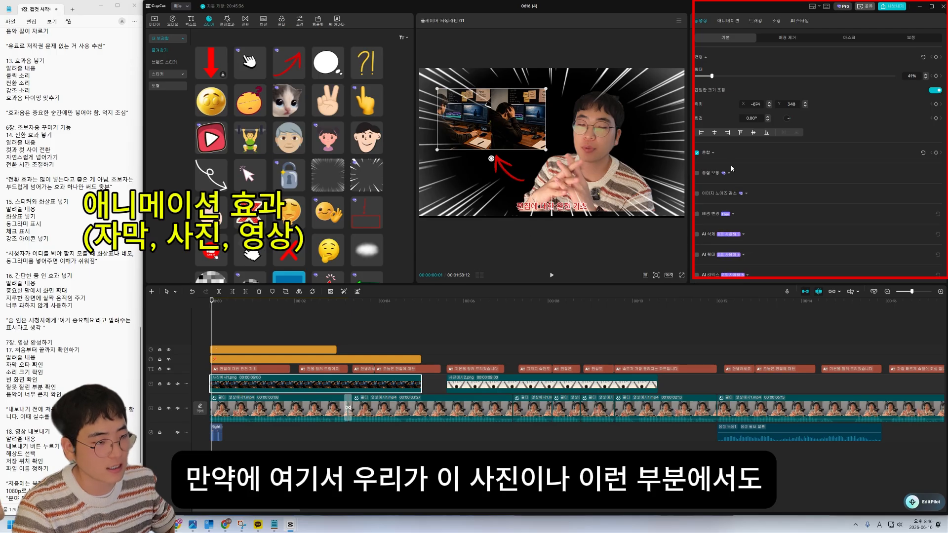
pyautogui.click(728, 22)
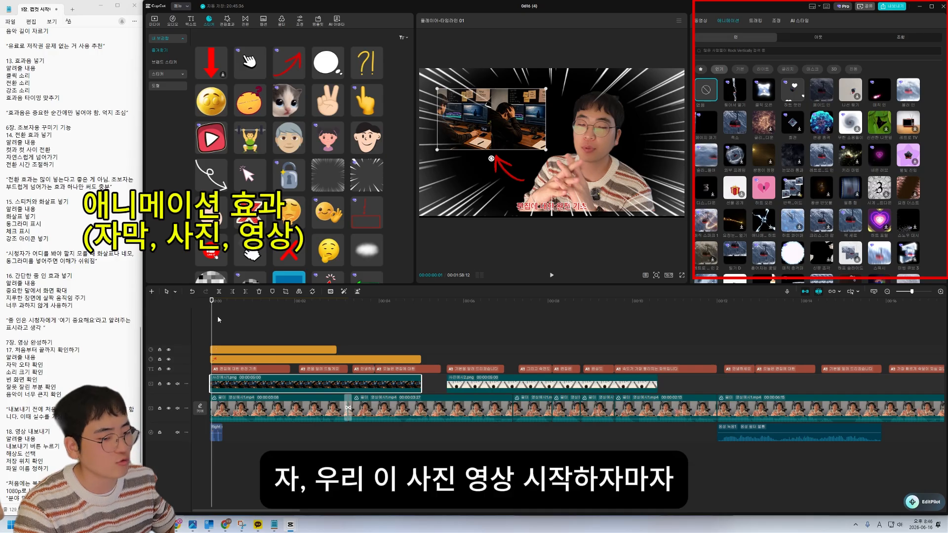
# - Trim the start of the first photo clip slightly to a duration of 4:27 and play the opening
pyautogui.click(198, 315)
pyautogui.moveTo(210, 388); pyautogui.dragTo(215, 388)
pyautogui.press('space')
pyautogui.press('space')
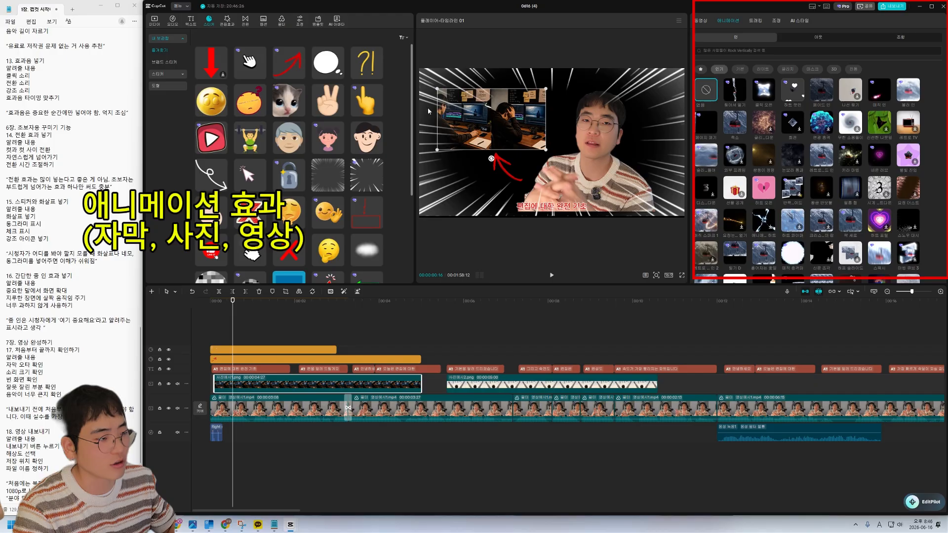
pyautogui.click(201, 308)
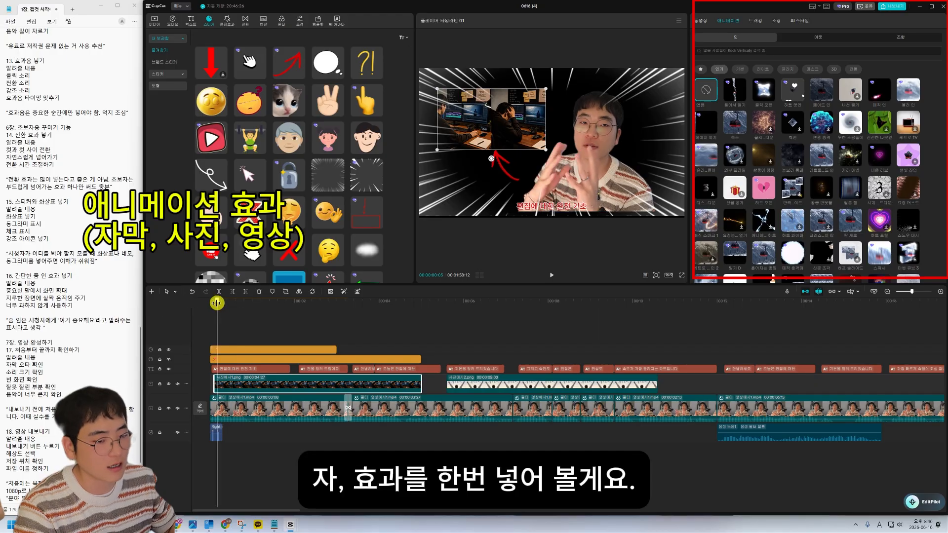
# - Compare the In, Out and Combination animation categories for the photo, and preview the end of the photo clip
pyautogui.click(734, 37)
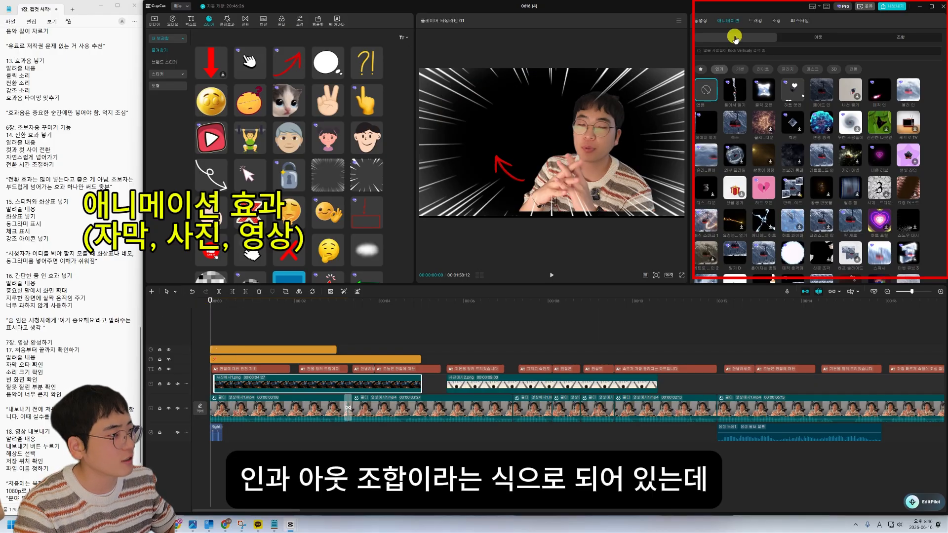
pyautogui.click(802, 37)
pyautogui.click(885, 38)
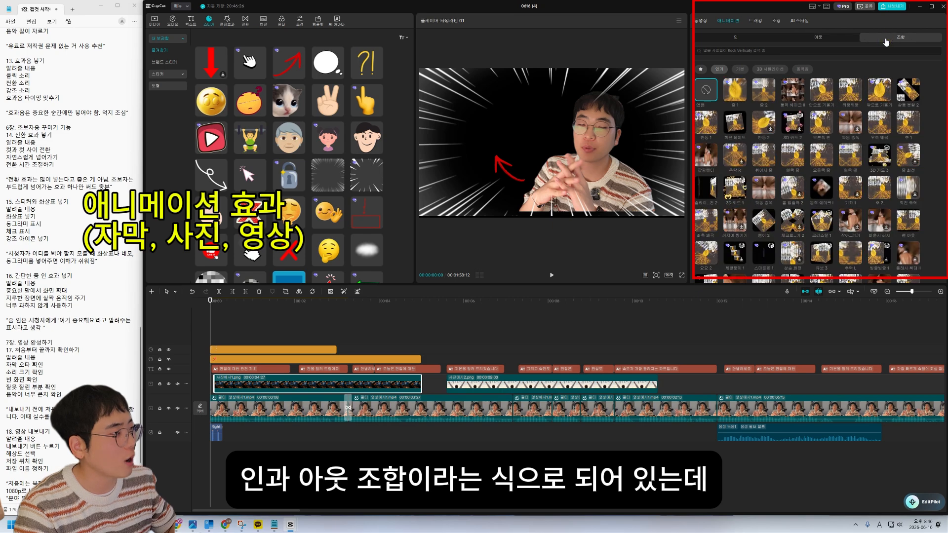
pyautogui.click(741, 40)
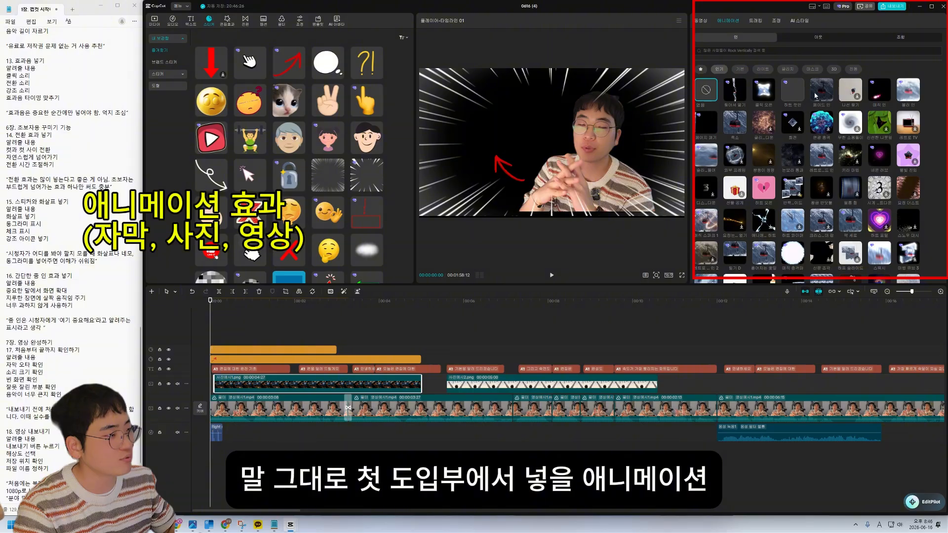
pyautogui.click(826, 40)
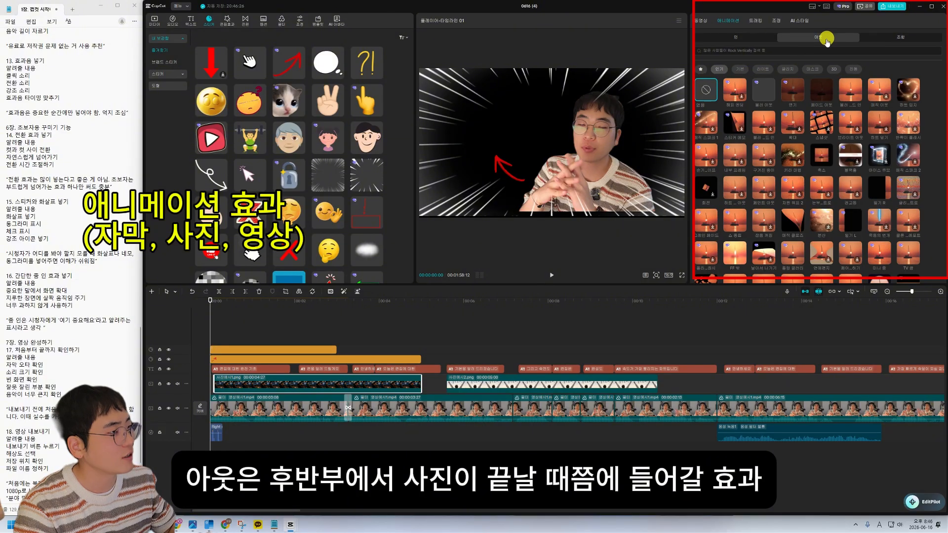
pyautogui.moveTo(386, 308); pyautogui.dragTo(414, 303)
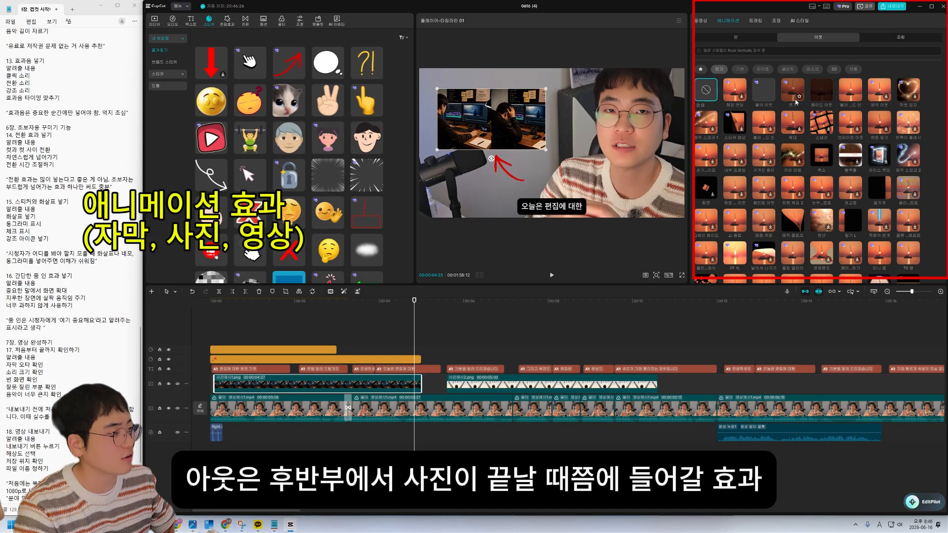
# - Try the first Combination animation on the first photo clip and play the result
pyautogui.click(907, 36)
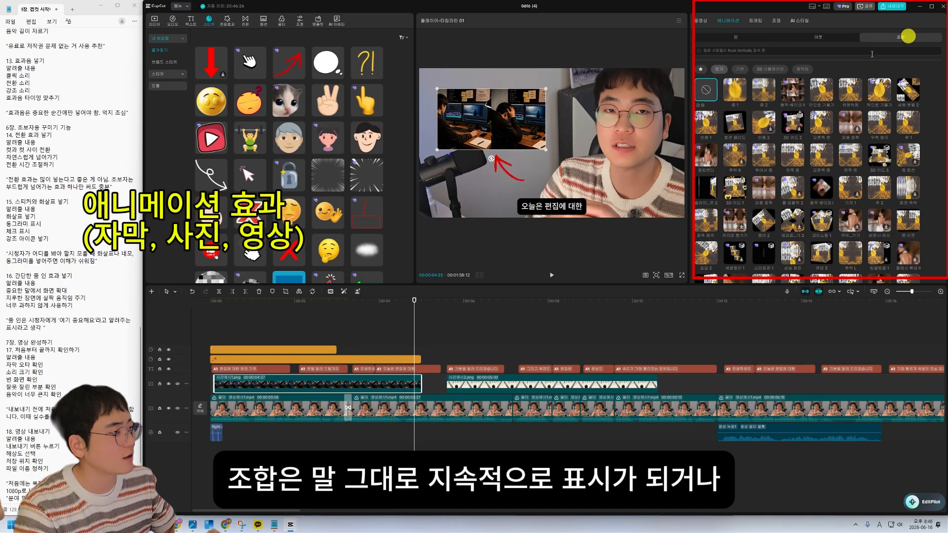
pyautogui.click(742, 92)
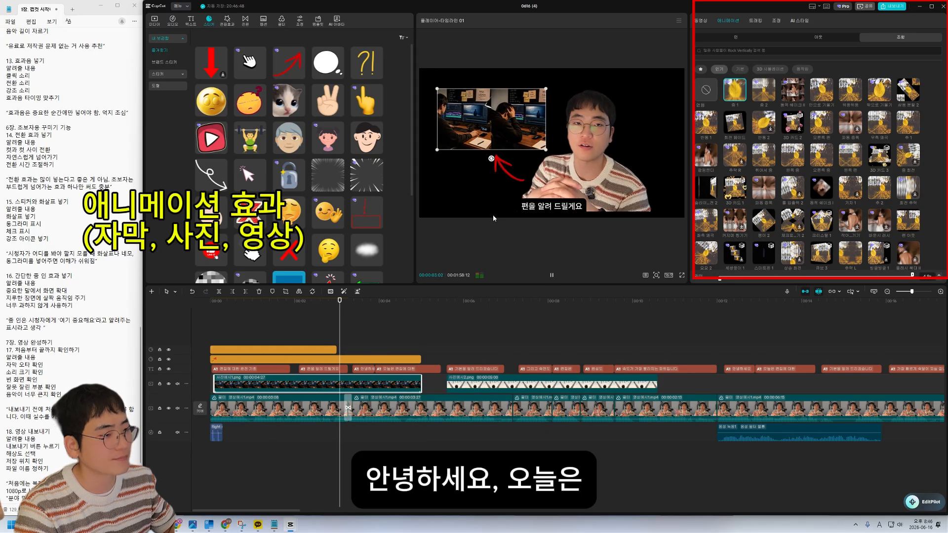
pyautogui.press('space')
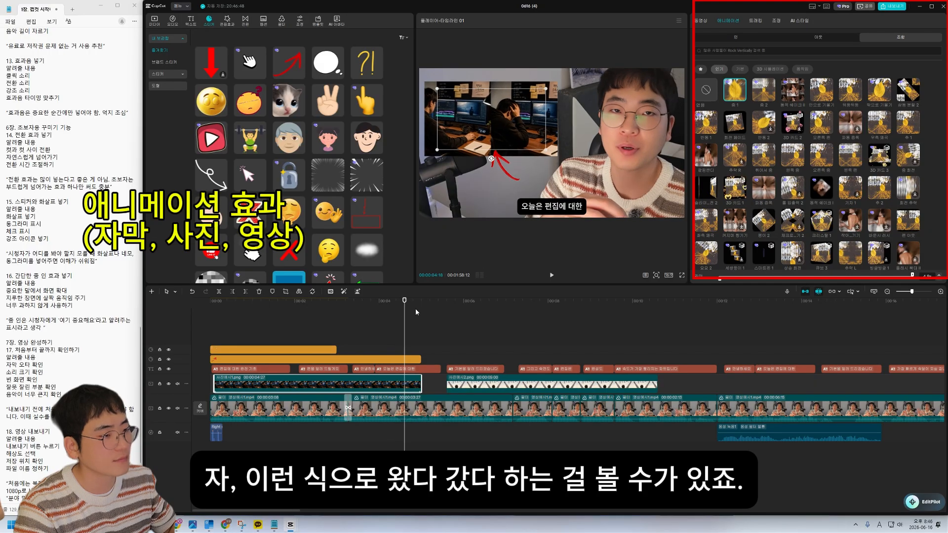
pyautogui.moveTo(383, 304); pyautogui.dragTo(214, 306)
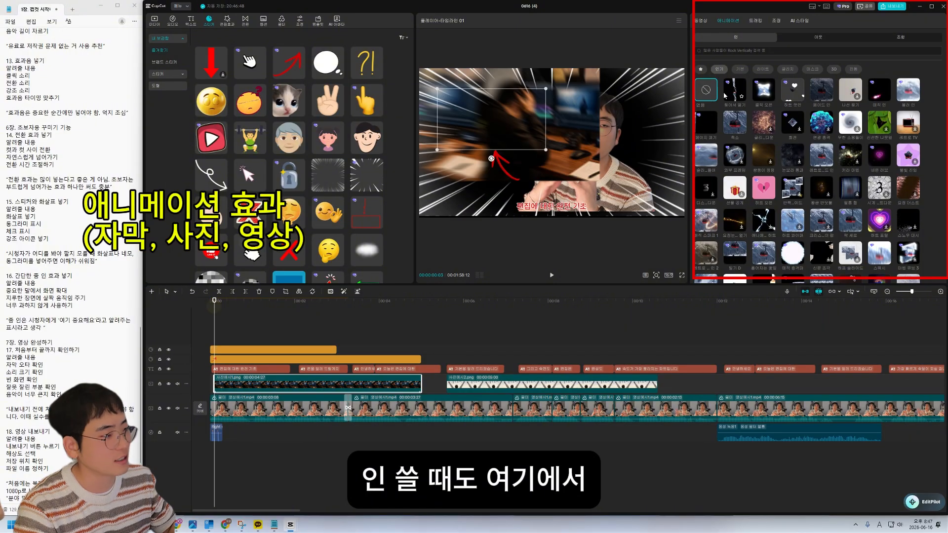
# - Apply the fade-in (페이드 인) In animation to the first photo clip and play it from the start
pyautogui.click(830, 93)
pyautogui.moveTo(220, 306); pyautogui.dragTo(191, 318)
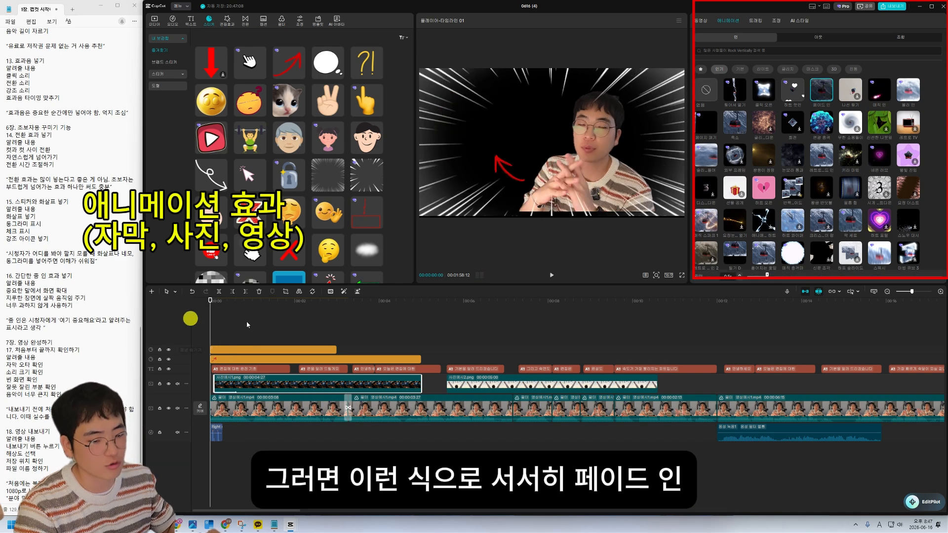
pyautogui.press('space')
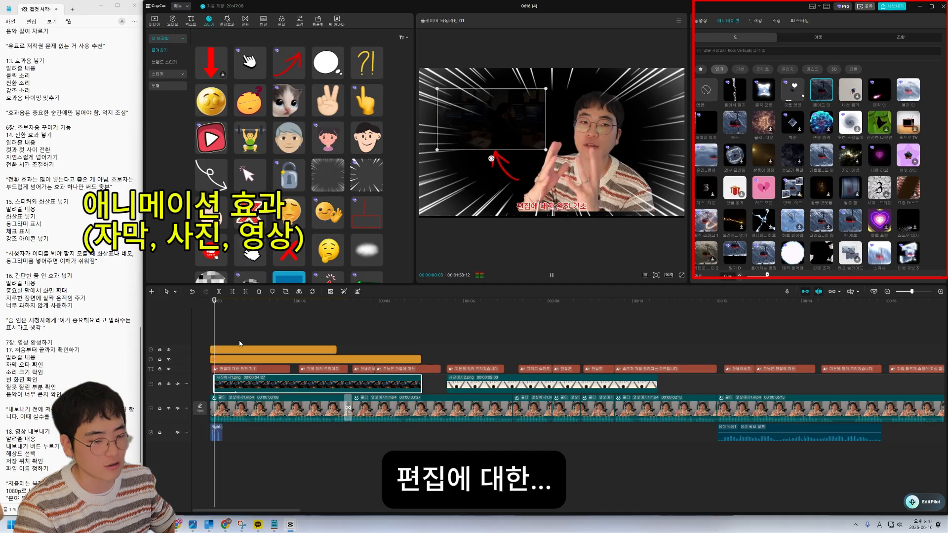
pyautogui.press('space')
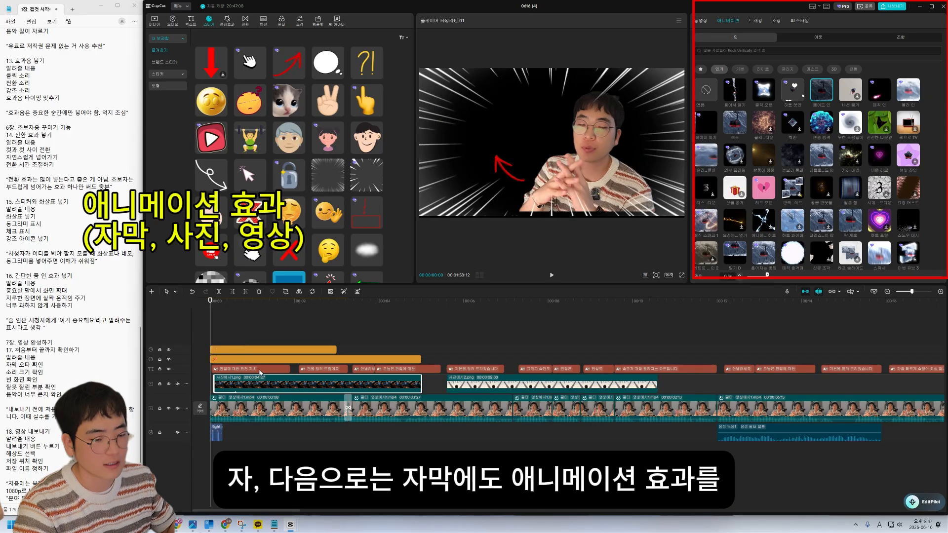
# - Apply the letter-by-letter In animation from the favourites to the first subtitle and play the result
pyautogui.click(261, 369)
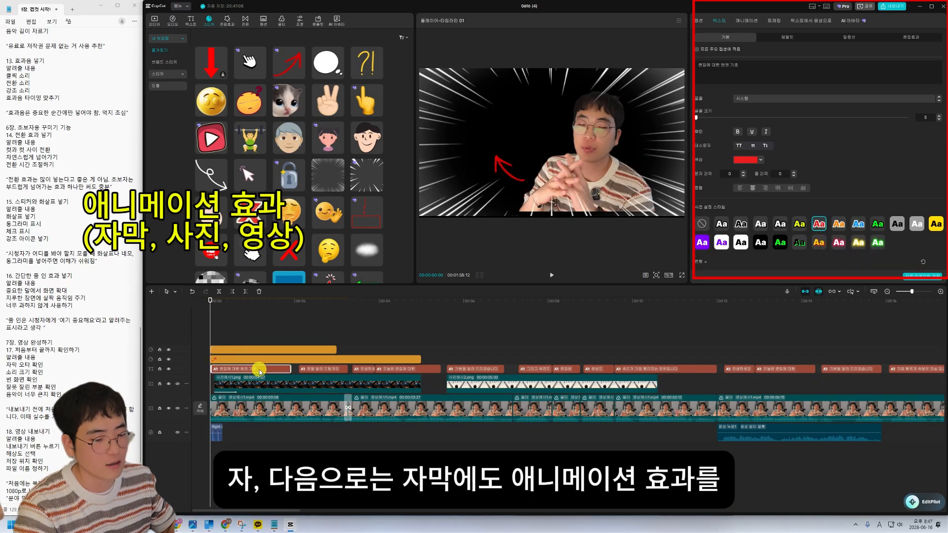
pyautogui.click(747, 21)
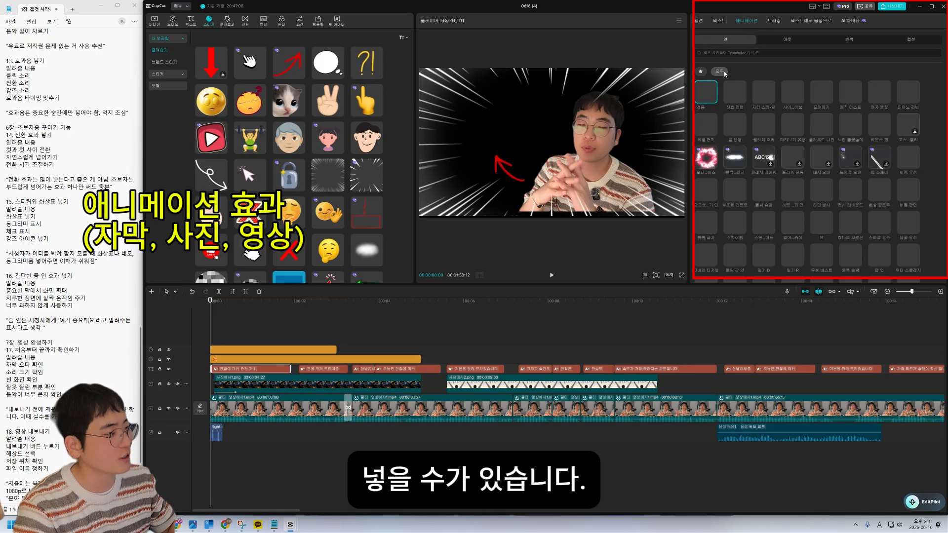
pyautogui.click(700, 71)
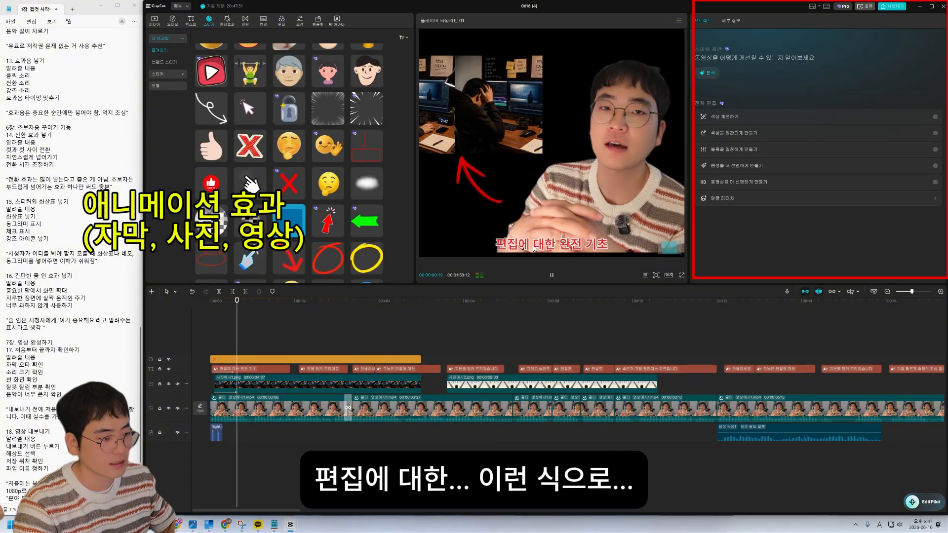
pyautogui.click(197, 308)
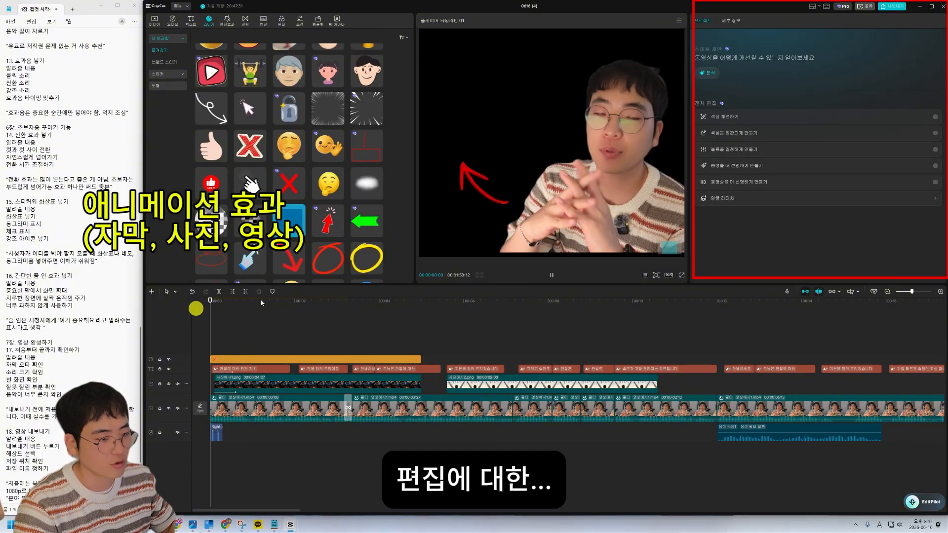
pyautogui.press('space')
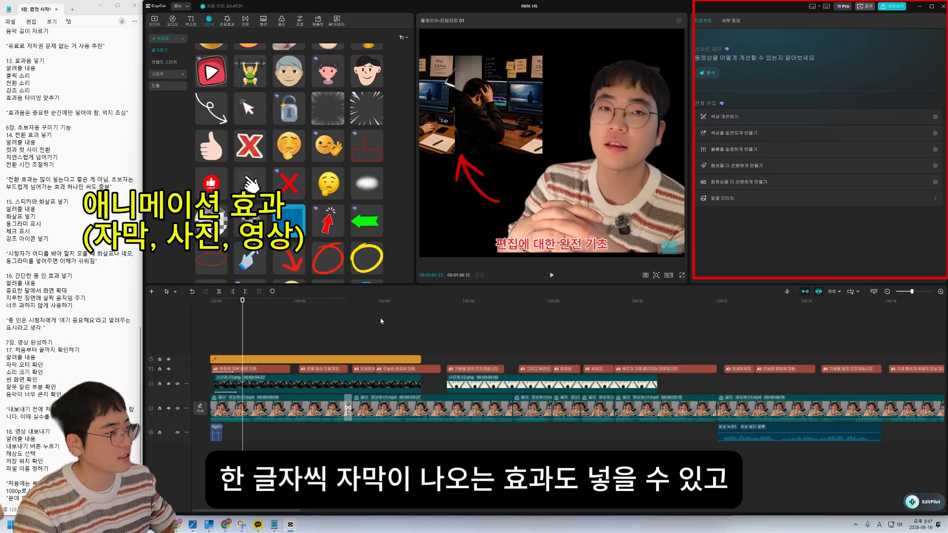
# - Lengthen the first subtitle's letter-by-letter In animation to its maximum duration
pyautogui.click(262, 371)
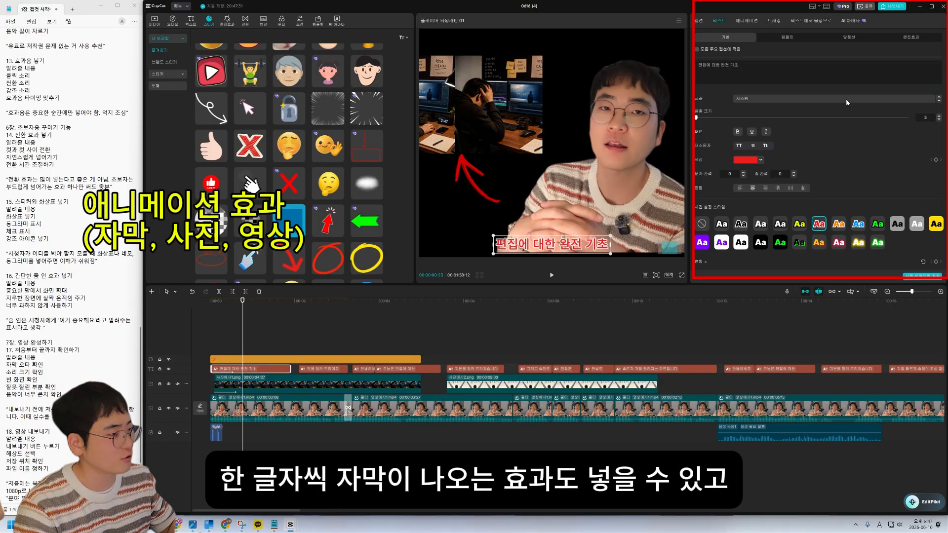
pyautogui.click(747, 21)
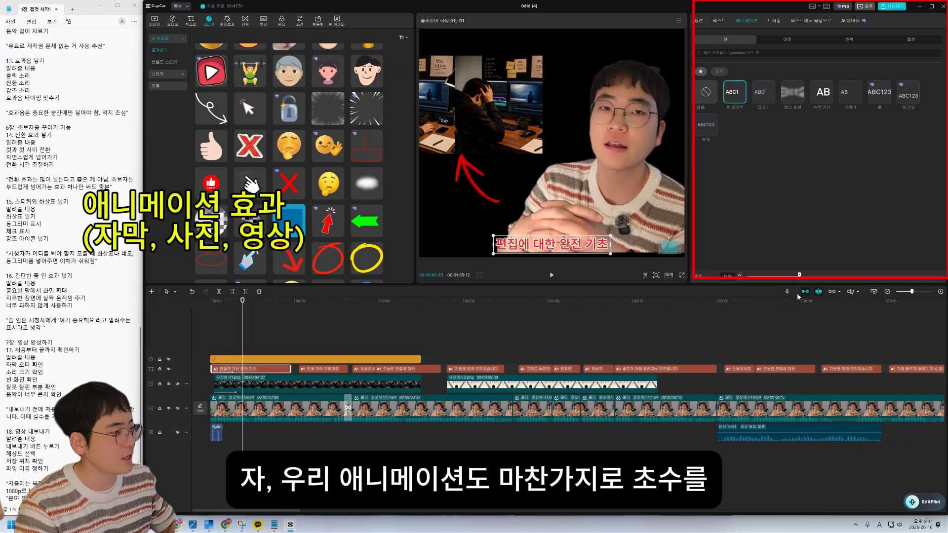
pyautogui.moveTo(801, 277); pyautogui.dragTo(929, 283)
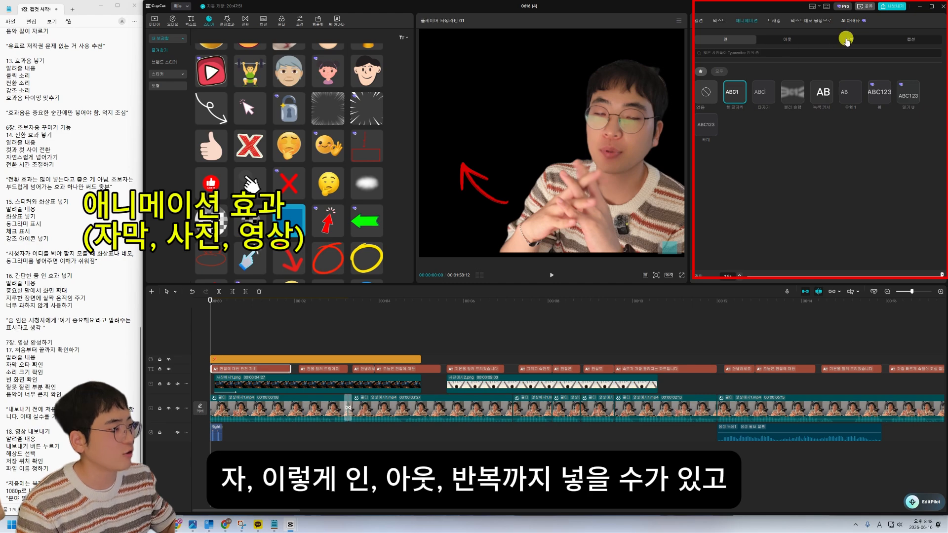
# - Browse the repeat, caption, In and Out animation categories available for the first subtitle
pyautogui.click(846, 39)
pyautogui.click(908, 43)
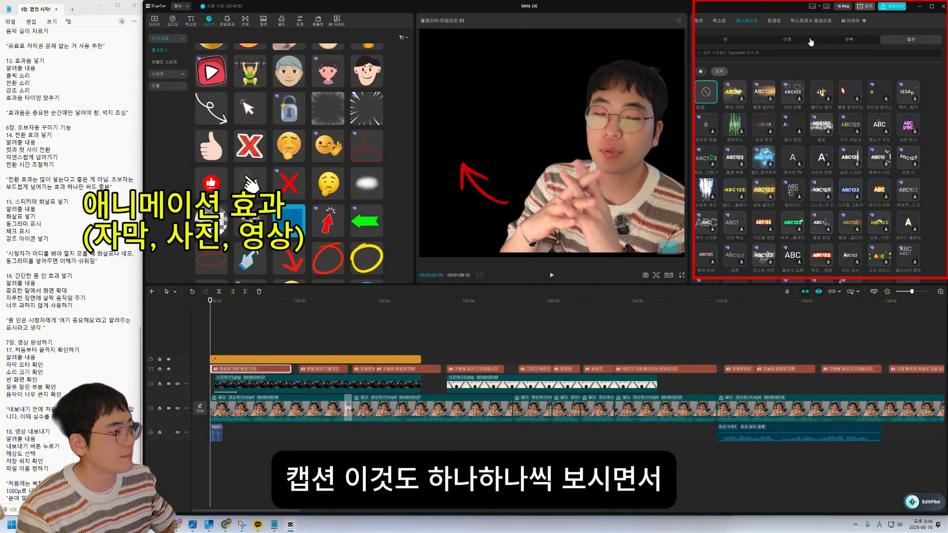
pyautogui.click(724, 39)
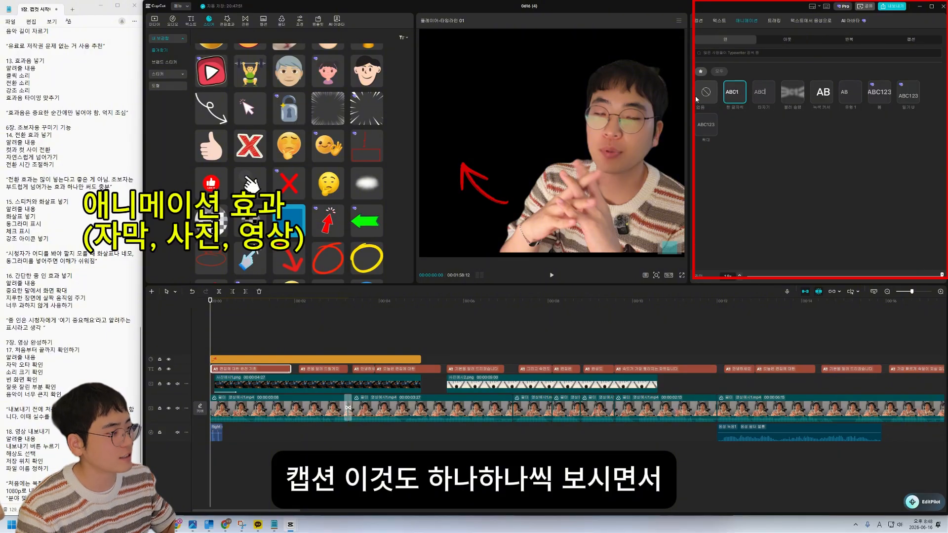
pyautogui.click(791, 40)
pyautogui.click(847, 38)
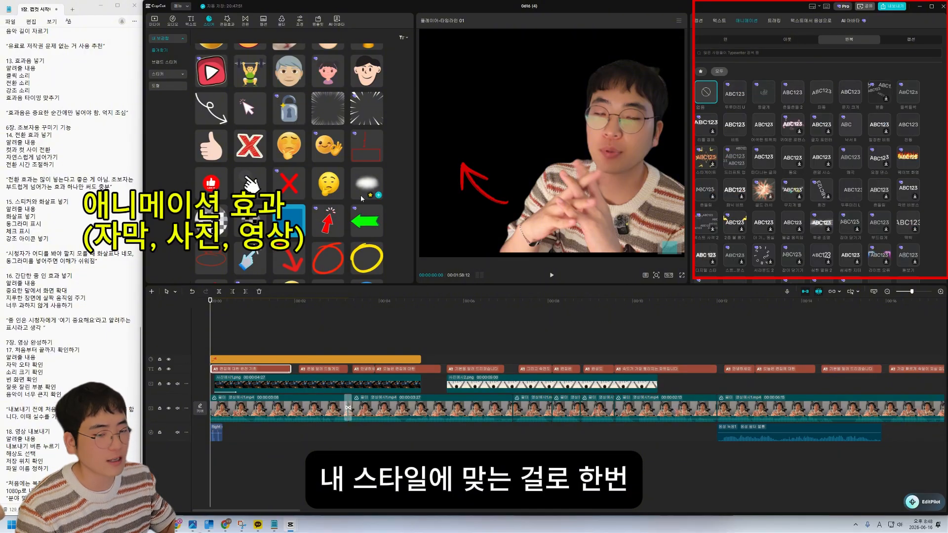
# - Show the favourite transitions and preview the section with the second photo at about 7 seconds
pyautogui.scroll(-2, 256, 317)
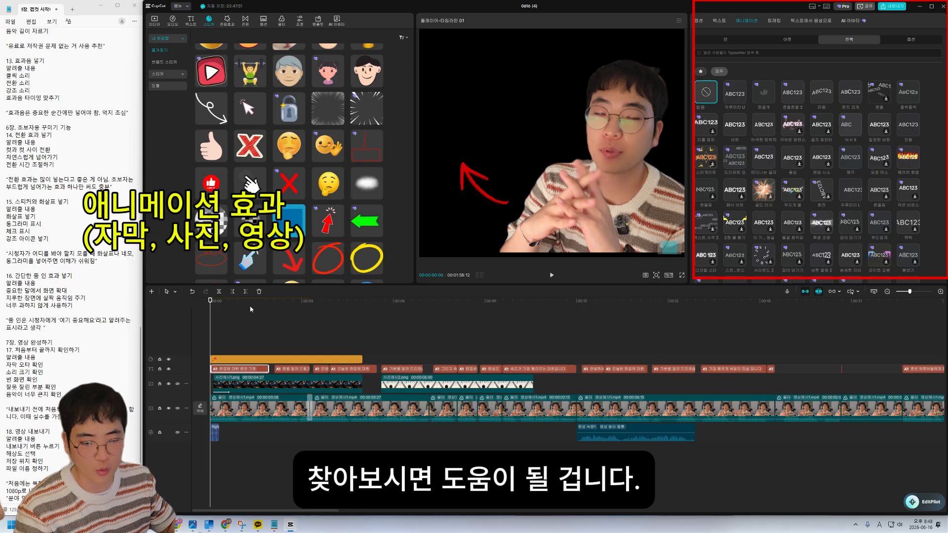
pyautogui.click(216, 305)
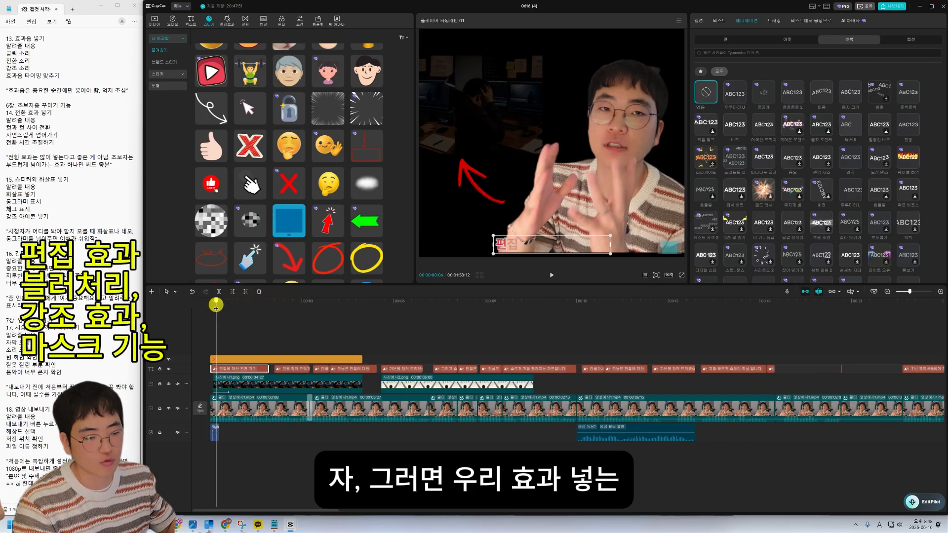
pyautogui.moveTo(216, 305); pyautogui.dragTo(178, 299)
pyautogui.click(247, 20)
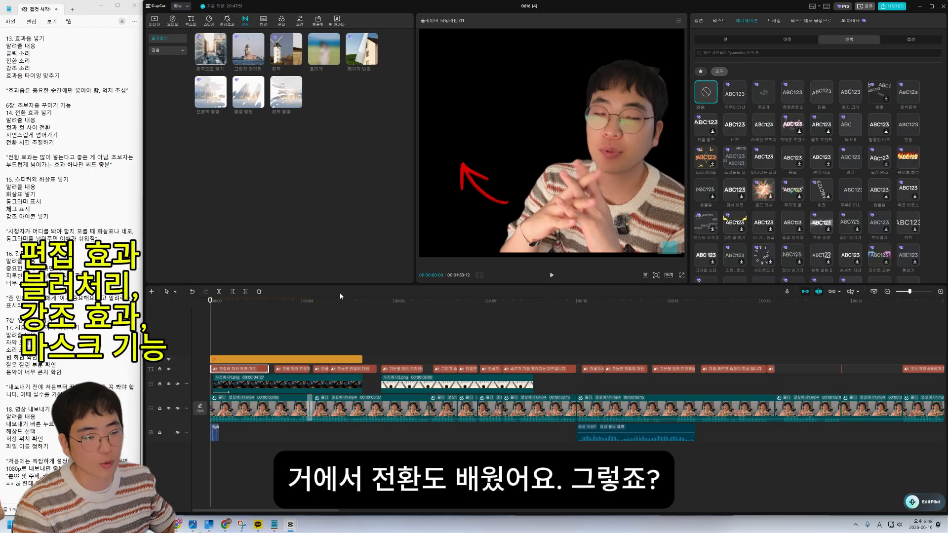
pyautogui.moveTo(299, 307); pyautogui.dragTo(429, 312)
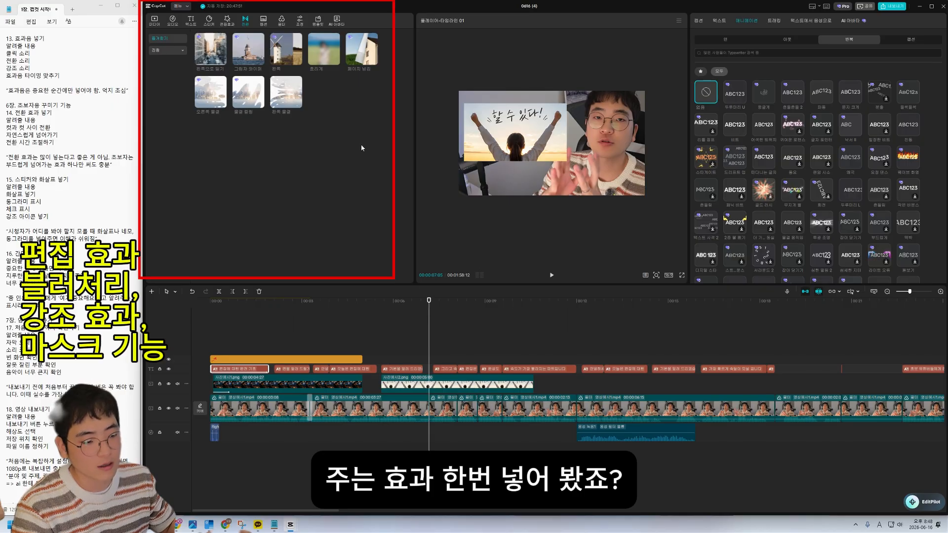
# - Add the sparkling video effect near the start of the timeline, align it to the beginning and preview it
pyautogui.click(228, 19)
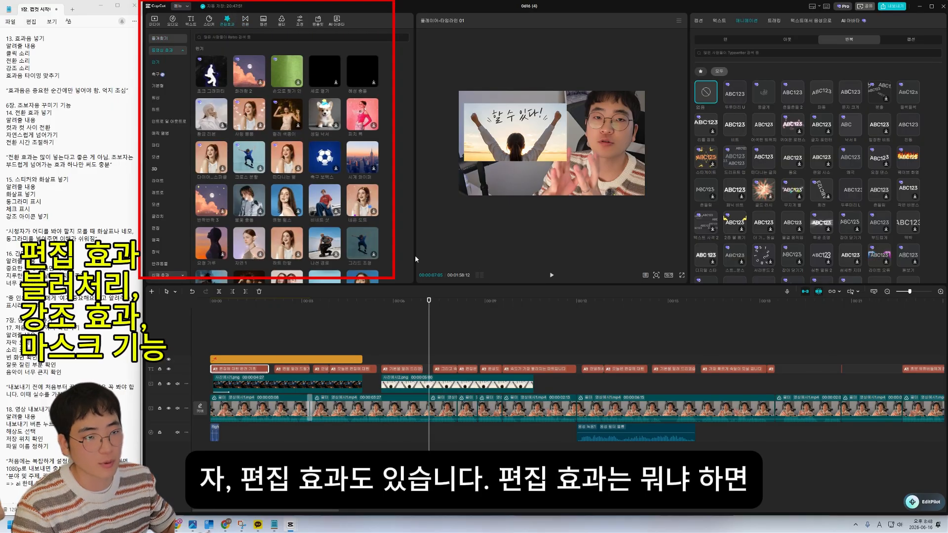
pyautogui.moveTo(390, 306); pyautogui.dragTo(373, 305)
pyautogui.moveTo(263, 295); pyautogui.dragTo(219, 287)
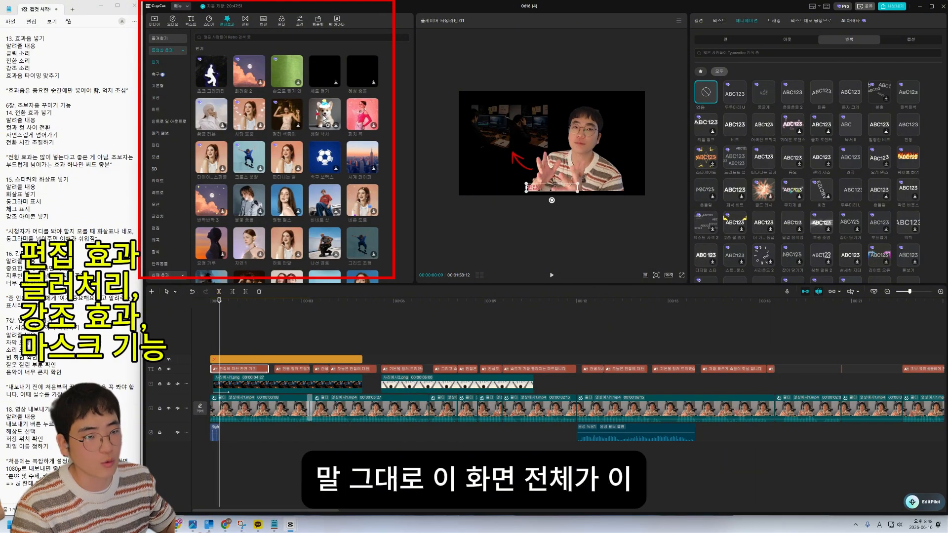
pyautogui.click(257, 68)
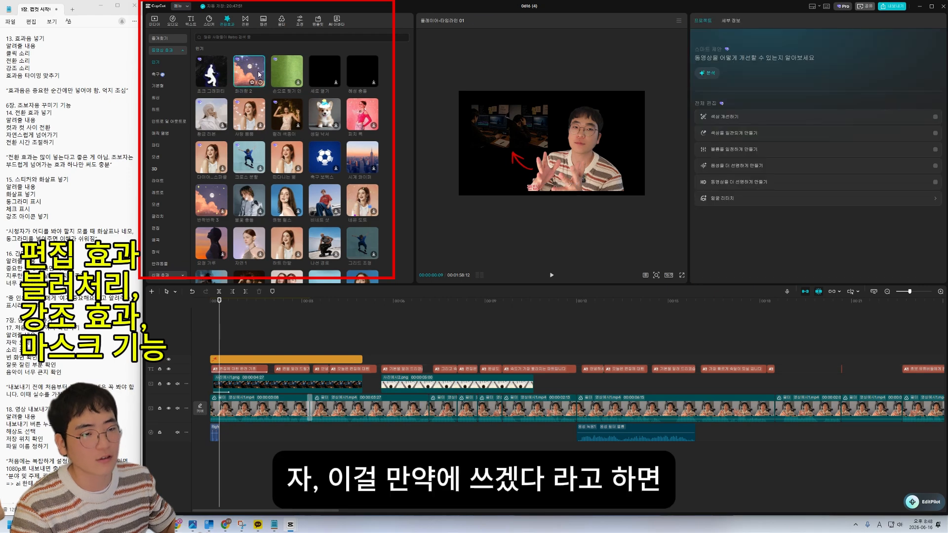
pyautogui.click(261, 81)
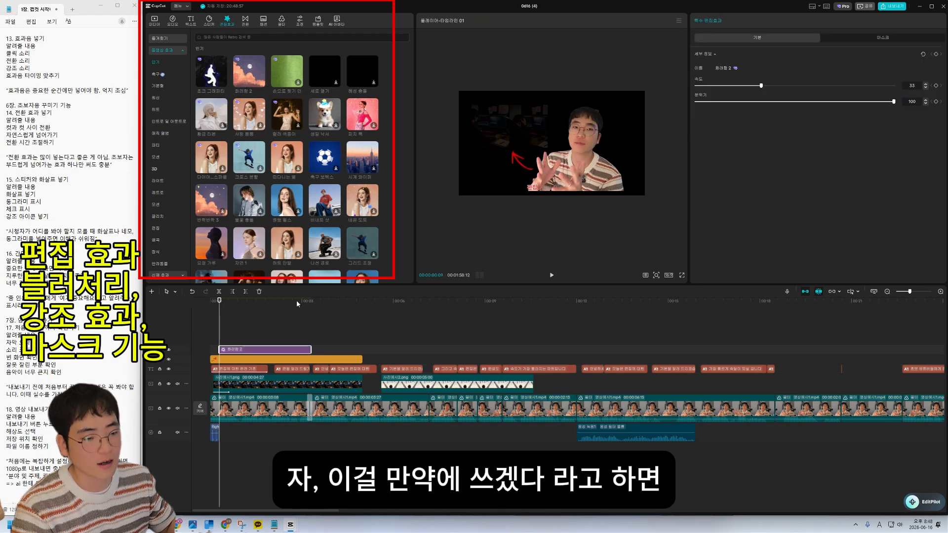
pyautogui.moveTo(236, 349); pyautogui.dragTo(398, 349)
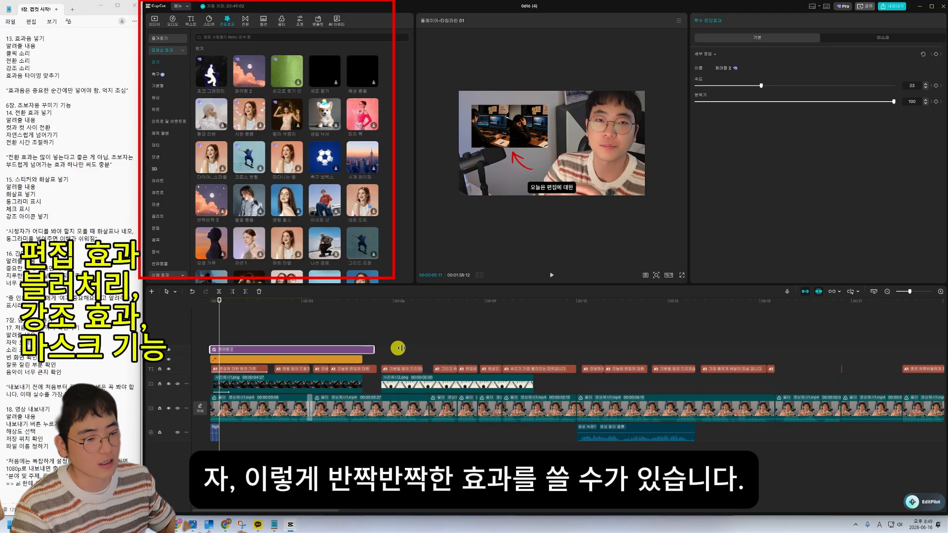
pyautogui.moveTo(284, 306); pyautogui.dragTo(190, 314)
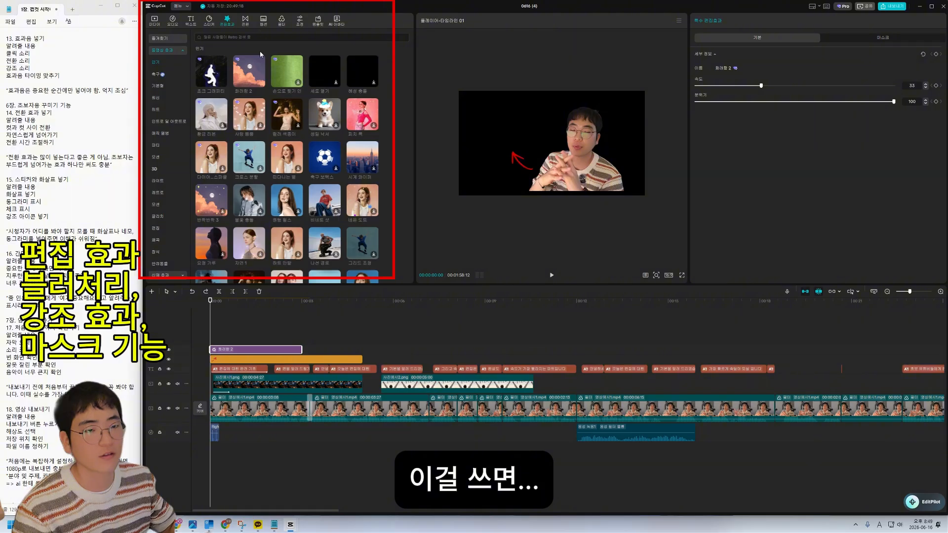
# - Add the favourite Blur effect at the timeline start, stretched to about 7.5 seconds, and place the Mosaic effect at about 7.5 seconds
pyautogui.click(170, 39)
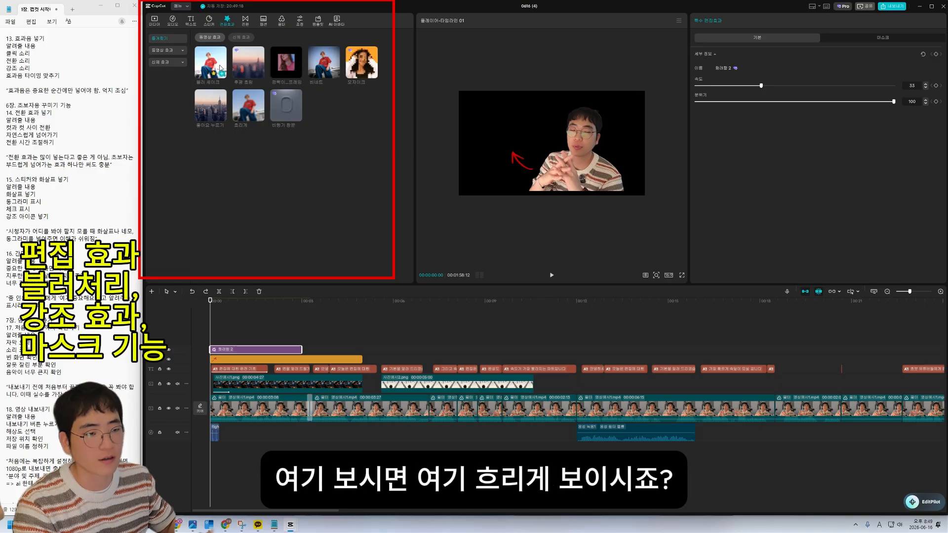
pyautogui.click(260, 117)
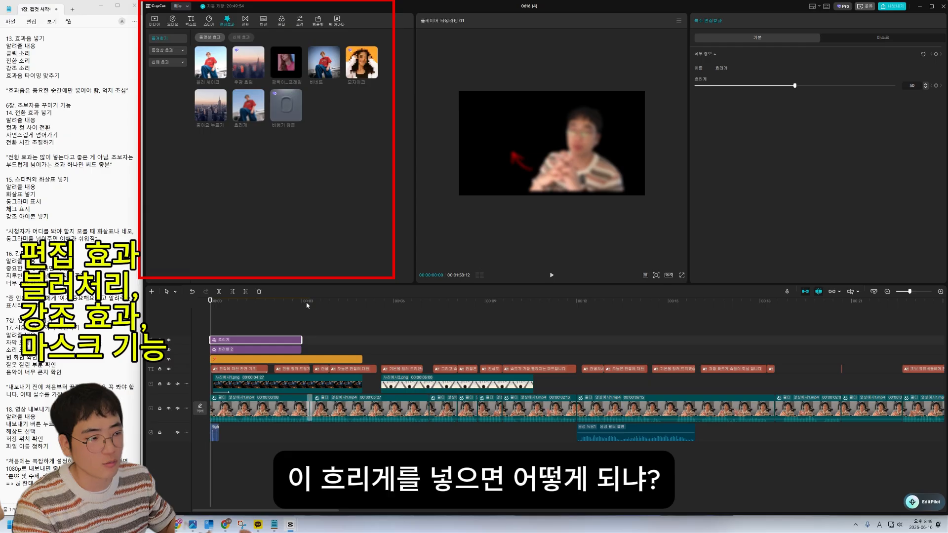
pyautogui.moveTo(301, 340); pyautogui.dragTo(438, 309)
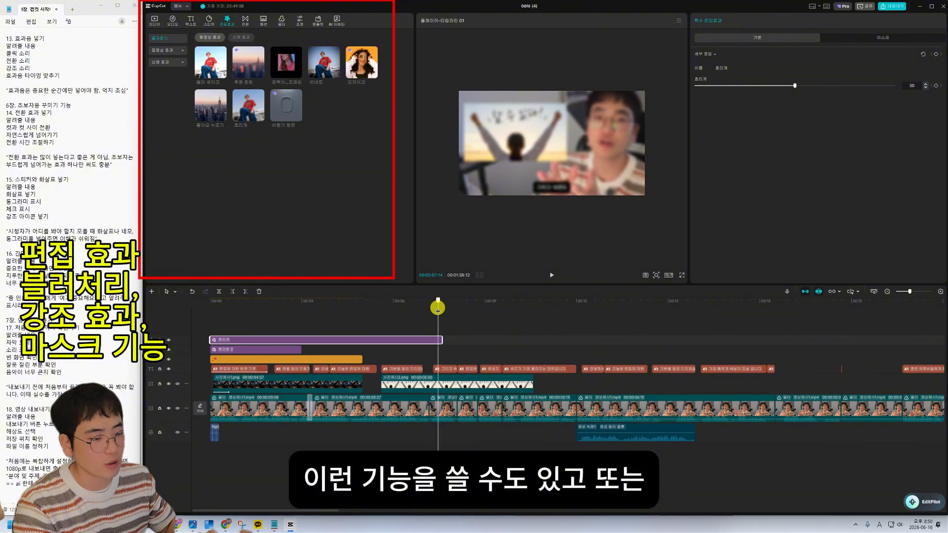
pyautogui.click(373, 73)
pyautogui.moveTo(453, 303); pyautogui.dragTo(377, 300)
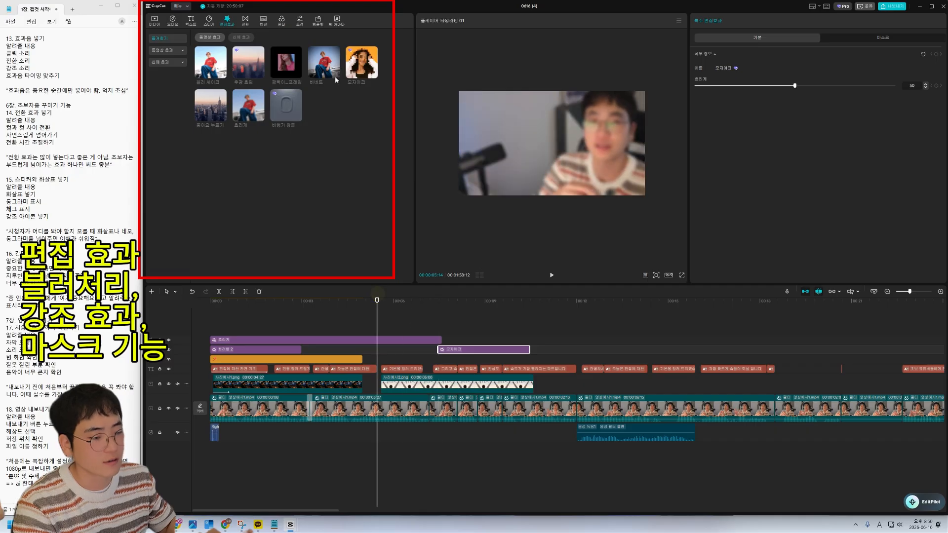
# - Delete the Blur and Mosaic effects from the timeline
pyautogui.click(227, 20)
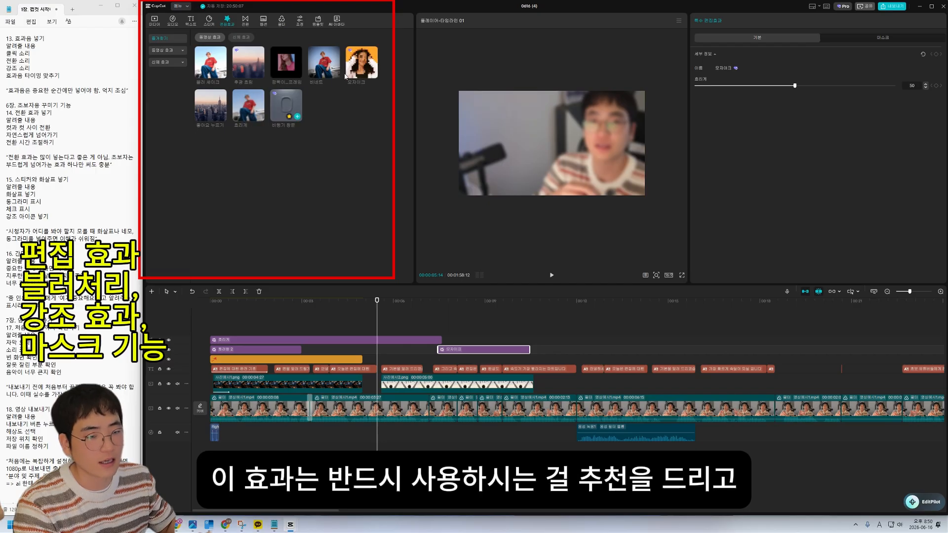
pyautogui.click(436, 341)
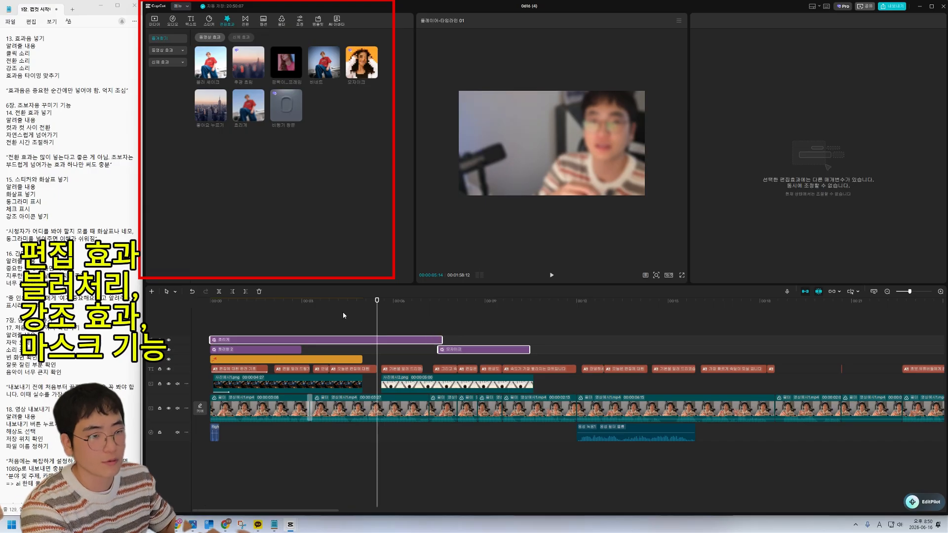
pyautogui.press('Delete')
# - Add the favourite Vignette effect, move it to about 3.7 seconds and preview the darkened edges
pyautogui.moveTo(224, 300); pyautogui.dragTo(208, 300)
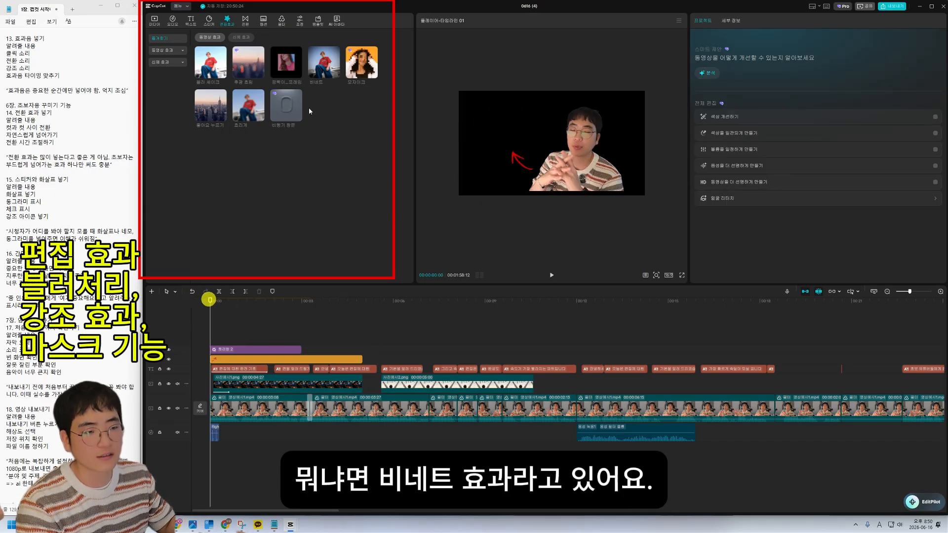
pyautogui.click(336, 75)
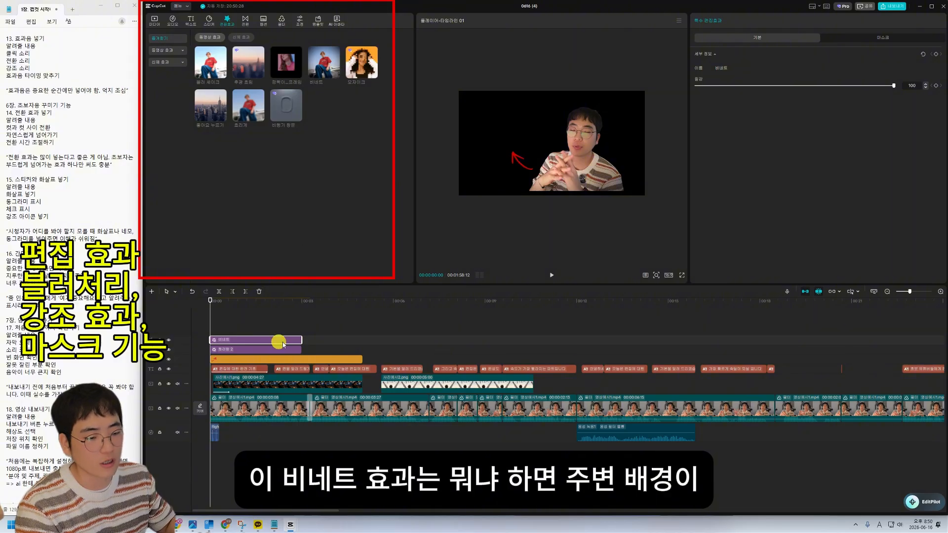
pyautogui.moveTo(283, 344); pyautogui.dragTo(379, 350)
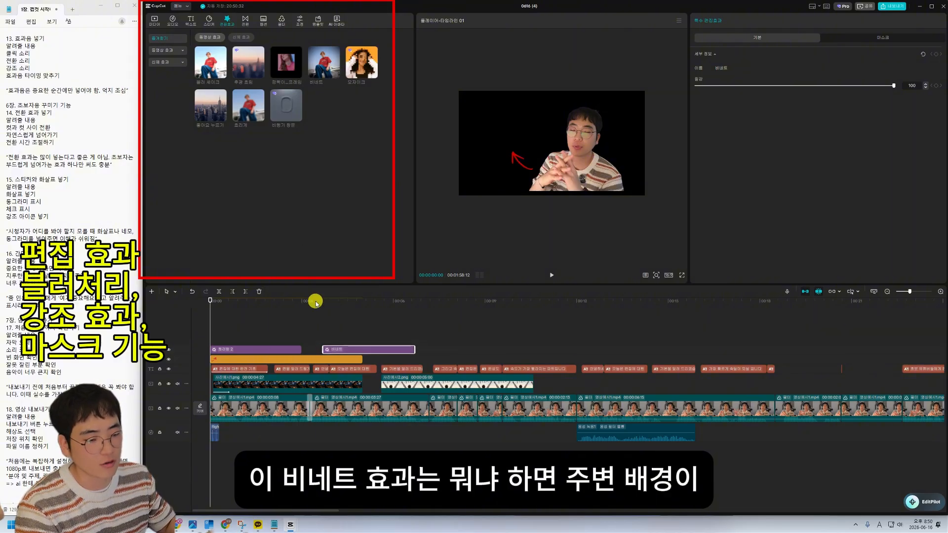
pyautogui.click(316, 302)
pyautogui.moveTo(316, 302); pyautogui.dragTo(333, 307)
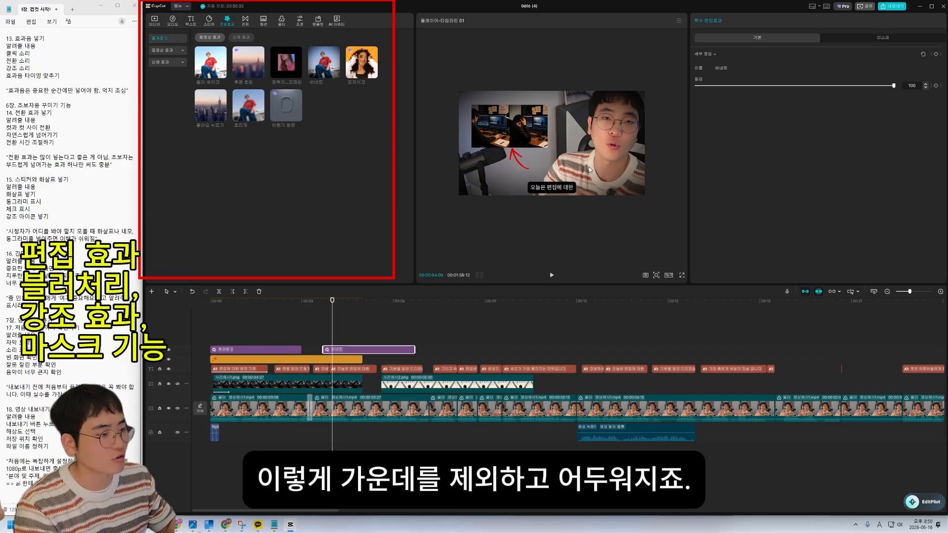
pyautogui.moveTo(333, 305)
pyautogui.mouseDown()
pyautogui.moveTo(395, 308)
pyautogui.moveTo(309, 304)
pyautogui.moveTo(415, 307)
pyautogui.moveTo(360, 314)
pyautogui.mouseUp()
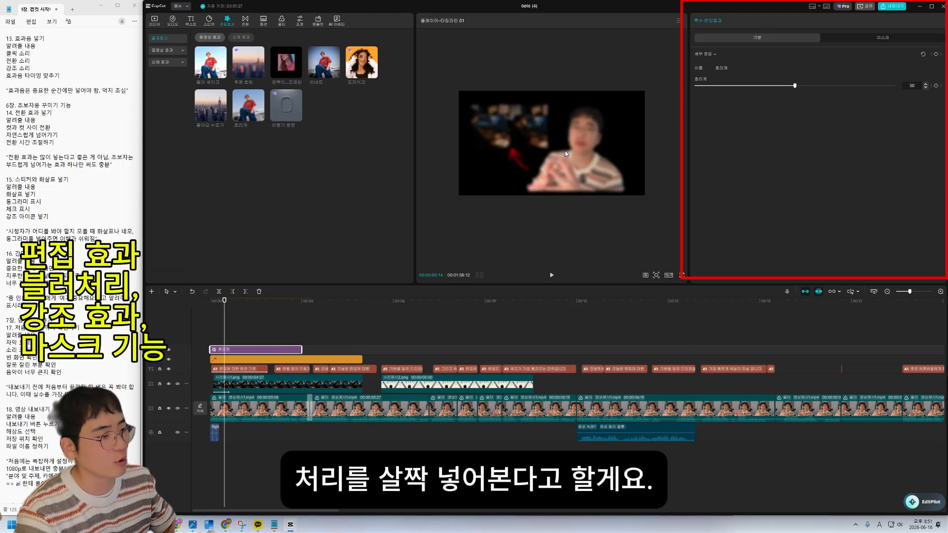
# - Add a rectangle mask to the blur effect and fit it over the first photo at 844 × 433, position X -440, Y 176
pyautogui.moveTo(221, 307); pyautogui.dragTo(198, 307)
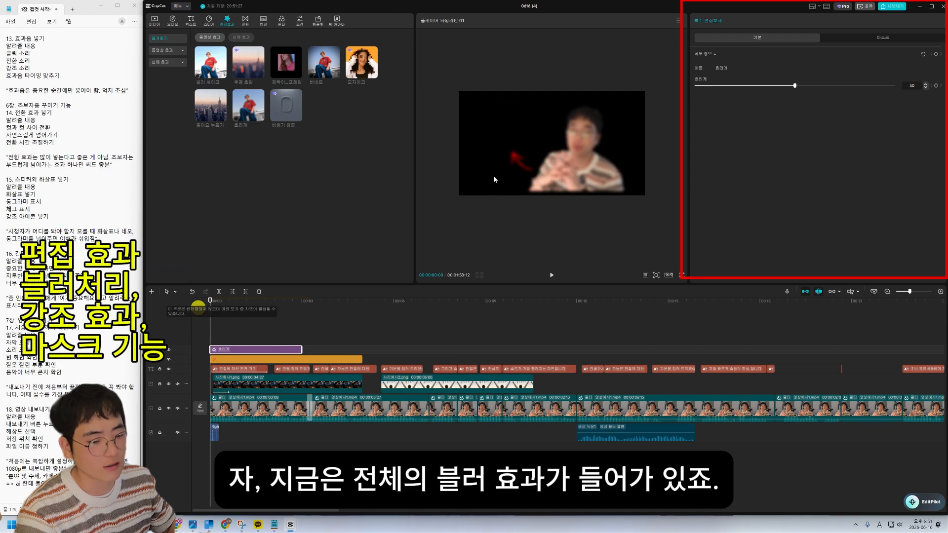
pyautogui.click(885, 40)
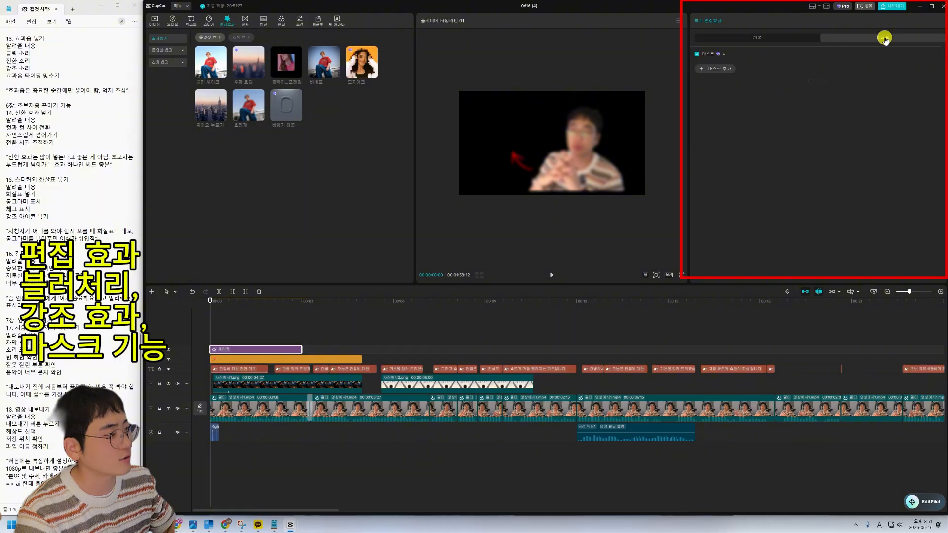
pyautogui.click(713, 69)
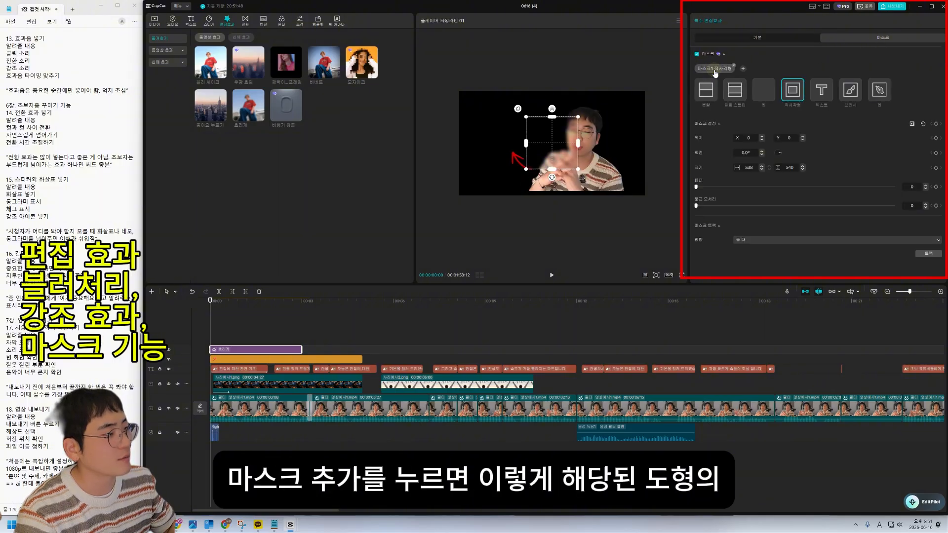
pyautogui.moveTo(562, 153); pyautogui.dragTo(504, 127)
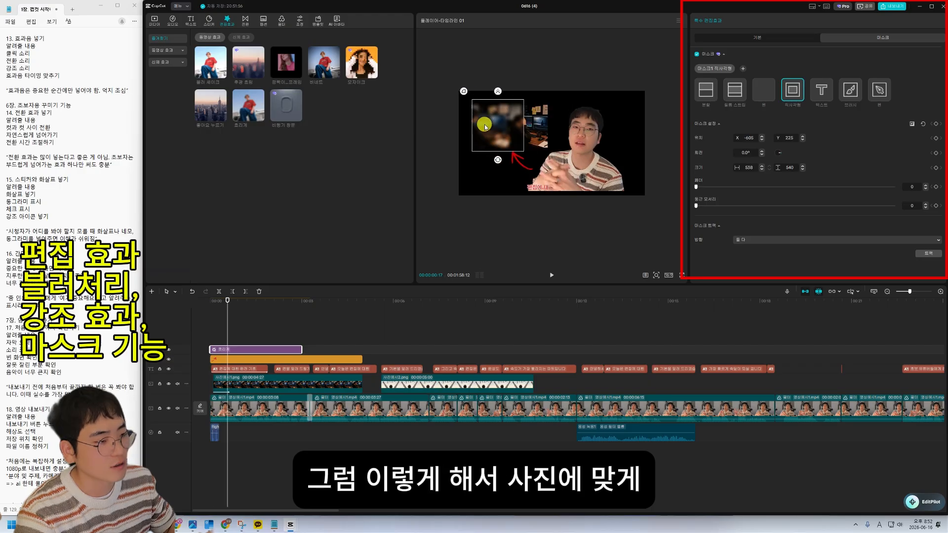
pyautogui.moveTo(483, 127); pyautogui.dragTo(550, 129)
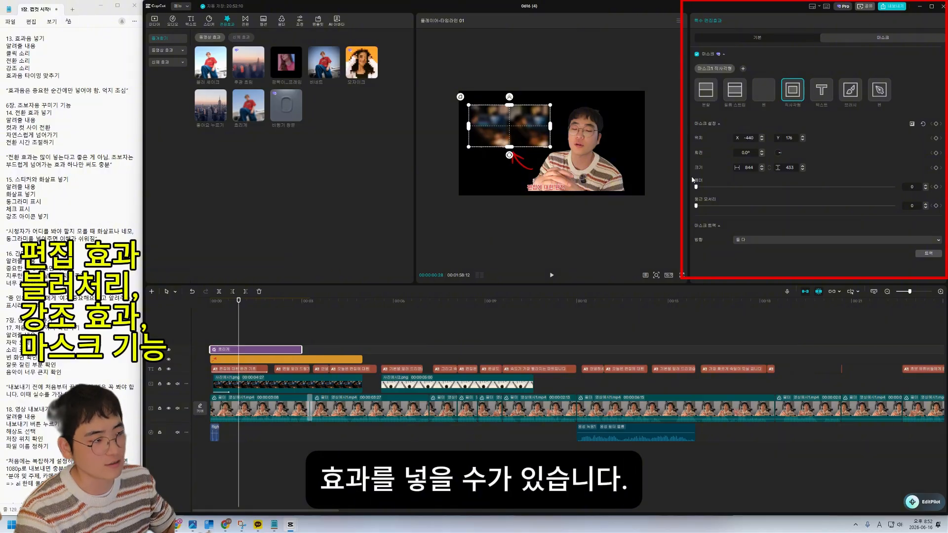
# - Try the Split, Filmstrip and Circle masks on the blur effect, and move the circle over the presenter's face
pyautogui.click(706, 92)
pyautogui.click(735, 91)
pyautogui.click(762, 89)
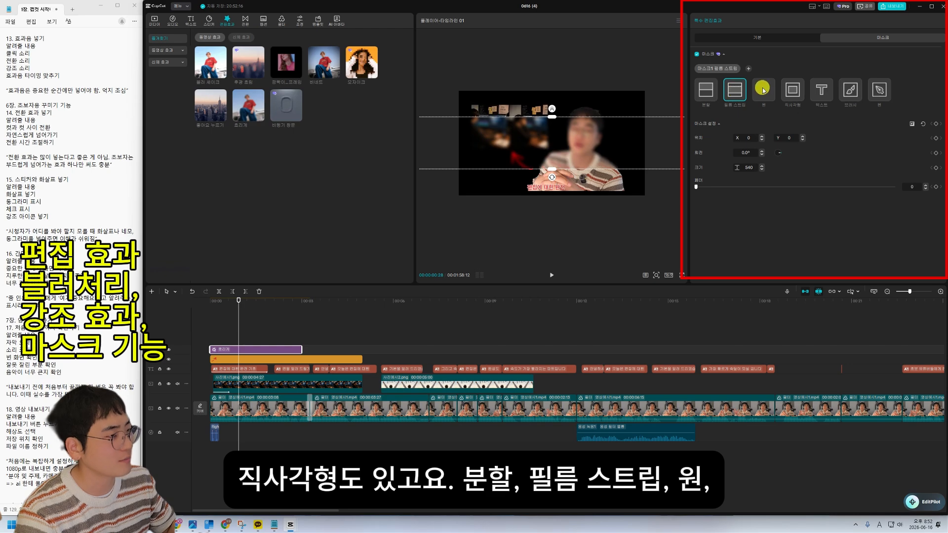
pyautogui.moveTo(552, 150); pyautogui.dragTo(582, 141)
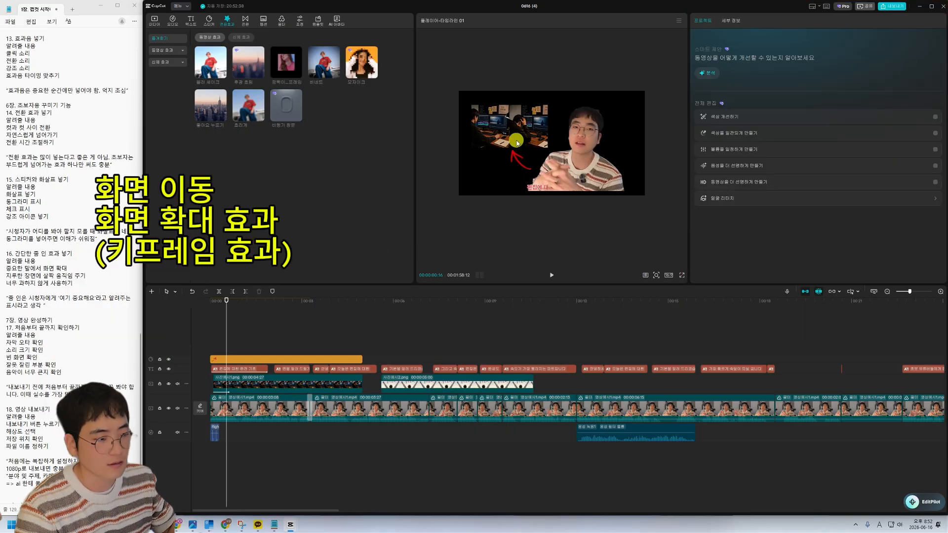
# - Delete the red arrow sticker and the first subtitle
pyautogui.click(515, 168)
pyautogui.press('Delete')
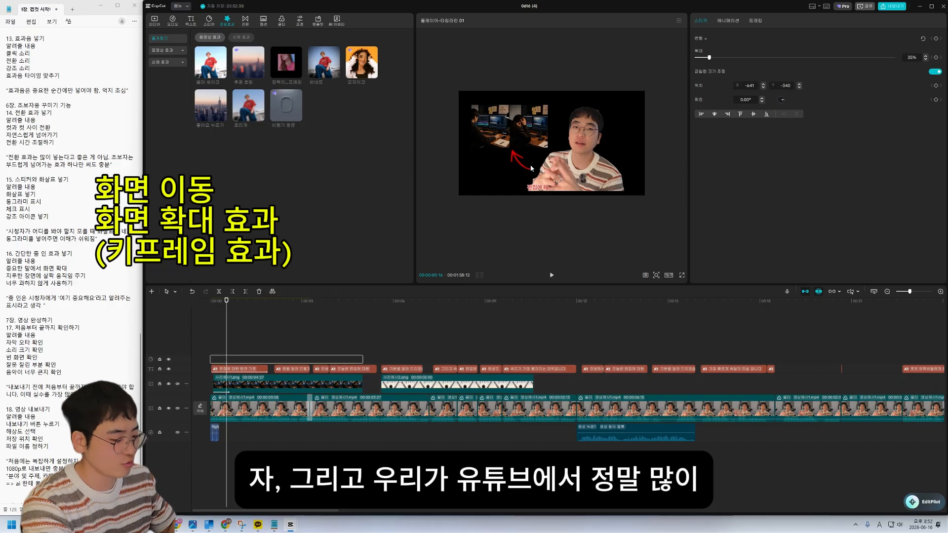
pyautogui.click(539, 187)
pyautogui.press('Delete')
# - Enlarge the first photo to 100% so it fills the frame, and extend its clip to the timeline start
pyautogui.click(523, 134)
pyautogui.moveTo(549, 148); pyautogui.dragTo(594, 174)
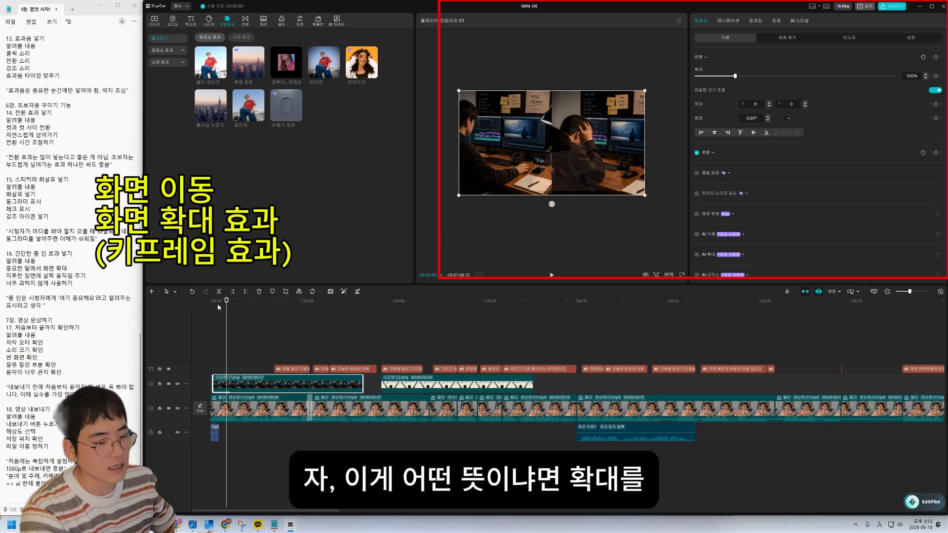
pyautogui.click(196, 313)
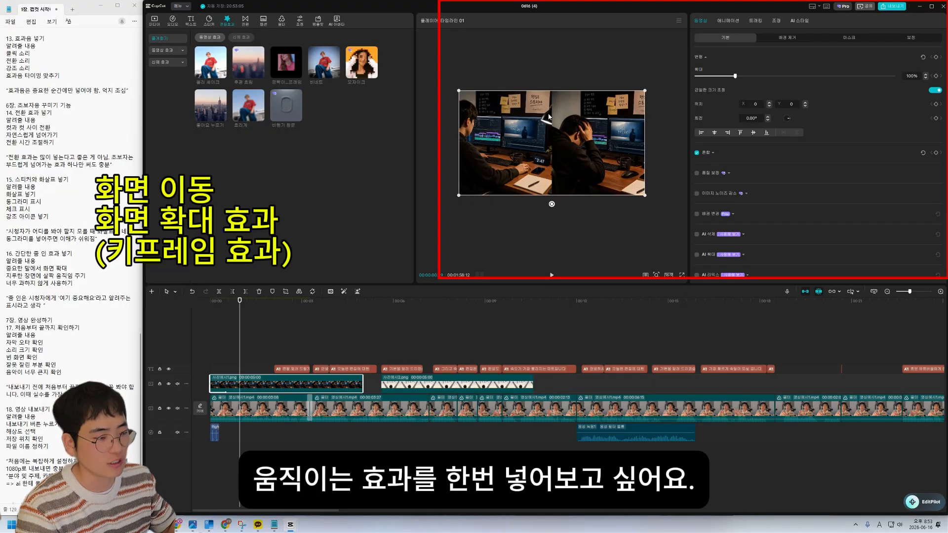
# - Add transform keyframes to the first photo at about 0.7 and 1.4 seconds, with the second keyframe's scale at 182%
pyautogui.moveTo(221, 306)
pyautogui.mouseDown()
pyautogui.moveTo(193, 308)
pyautogui.moveTo(232, 306)
pyautogui.mouseUp()
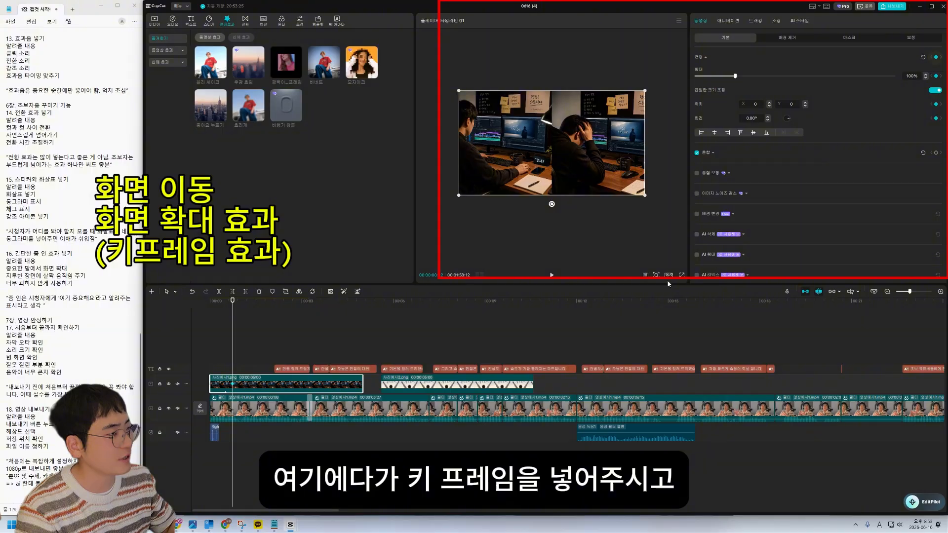
pyautogui.moveTo(232, 303); pyautogui.dragTo(254, 303)
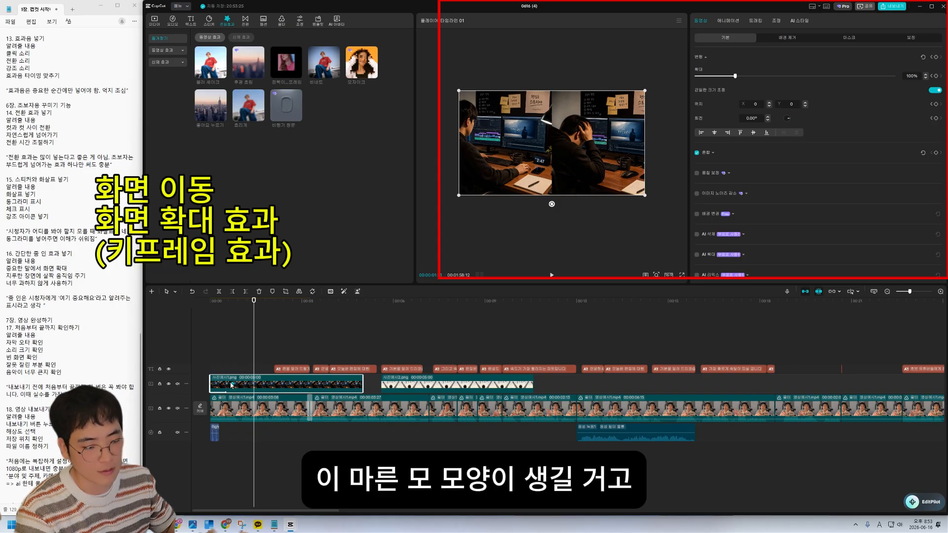
pyautogui.click(937, 57)
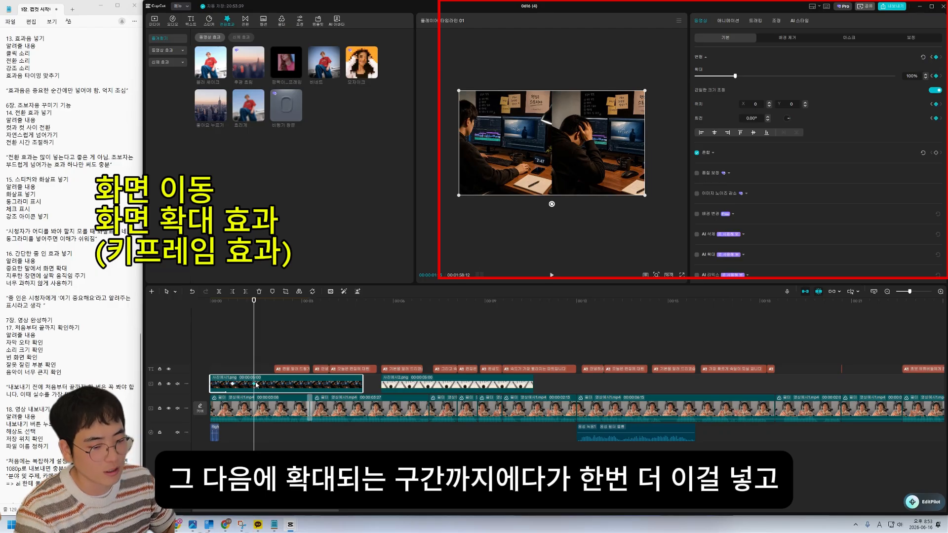
pyautogui.moveTo(739, 76); pyautogui.dragTo(768, 76)
# - Play the first photo's zoom from the first keyframe and inspect that keyframe
pyautogui.moveTo(228, 304)
pyautogui.mouseDown()
pyautogui.moveTo(209, 306)
pyautogui.moveTo(233, 306)
pyautogui.mouseUp()
pyautogui.press('space')
pyautogui.press('space')
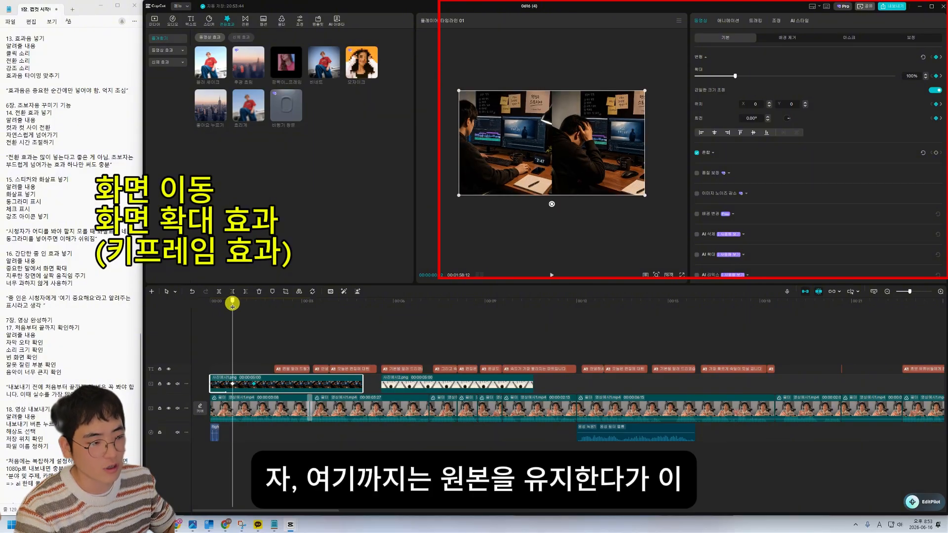
pyautogui.click(231, 385)
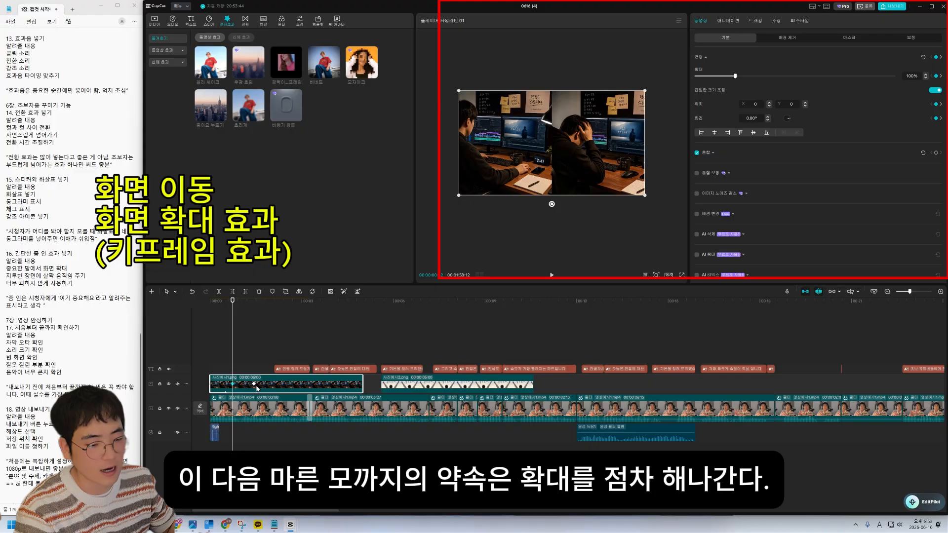
# - Slow the first photo's zoom by moving its second keyframe near the clip's end, at about 4.7 seconds, and replay it
pyautogui.moveTo(233, 305); pyautogui.dragTo(254, 307)
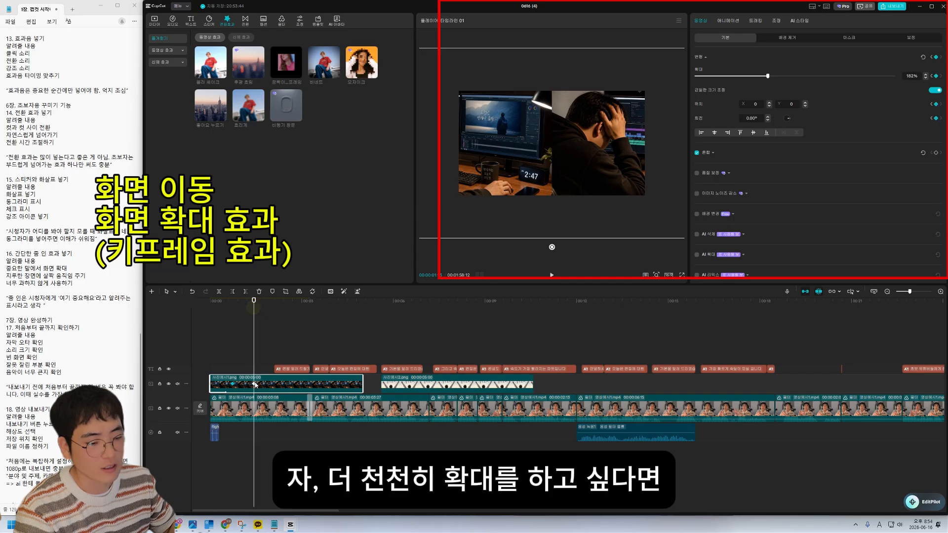
pyautogui.click(260, 385)
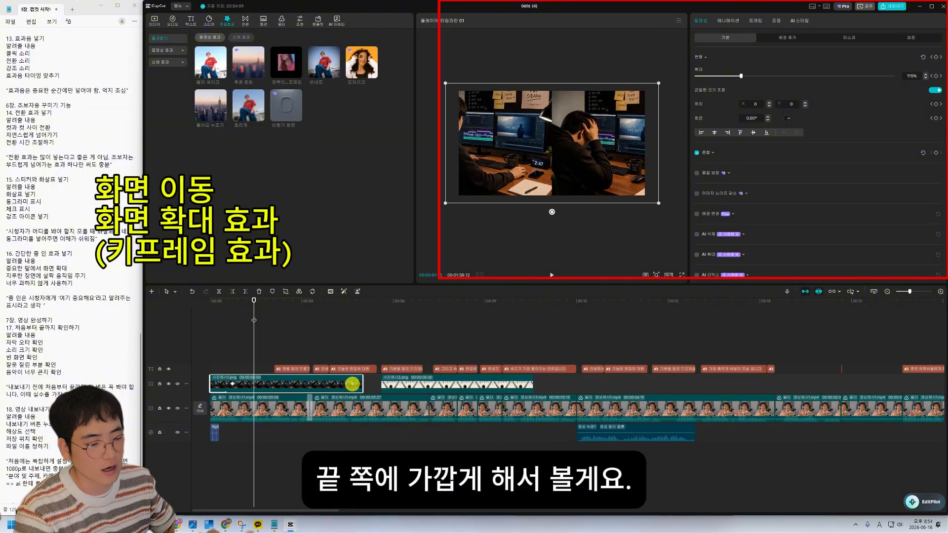
pyautogui.moveTo(242, 301)
pyautogui.mouseDown()
pyautogui.moveTo(212, 301)
pyautogui.moveTo(229, 312)
pyautogui.mouseUp()
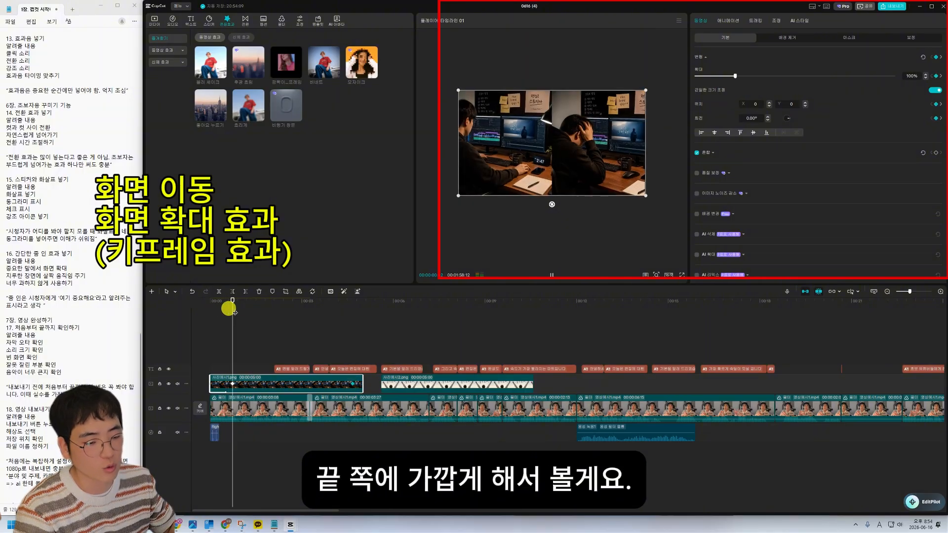
# - Speed up the first photo's zoom by moving its second keyframe back to about 1.2 seconds, and scrub through the result
pyautogui.press('space')
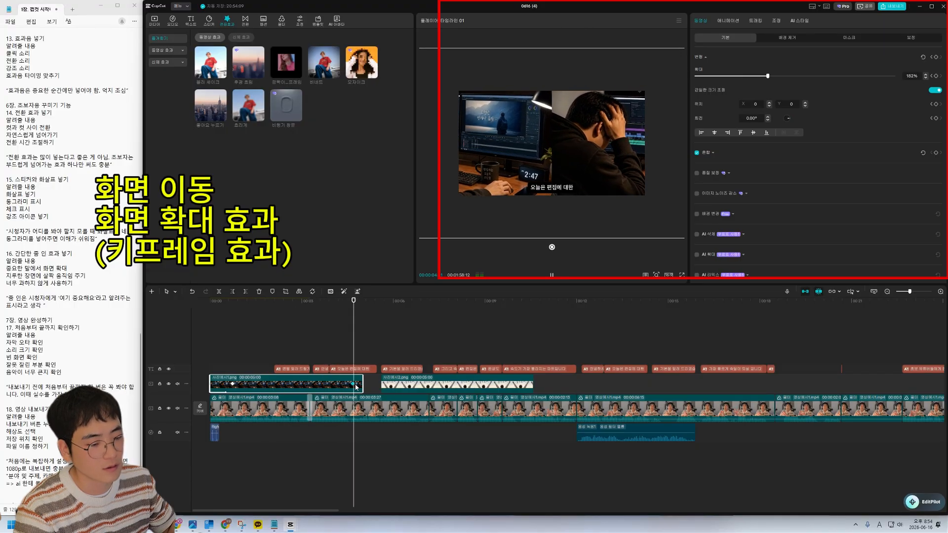
pyautogui.moveTo(353, 384); pyautogui.dragTo(248, 384)
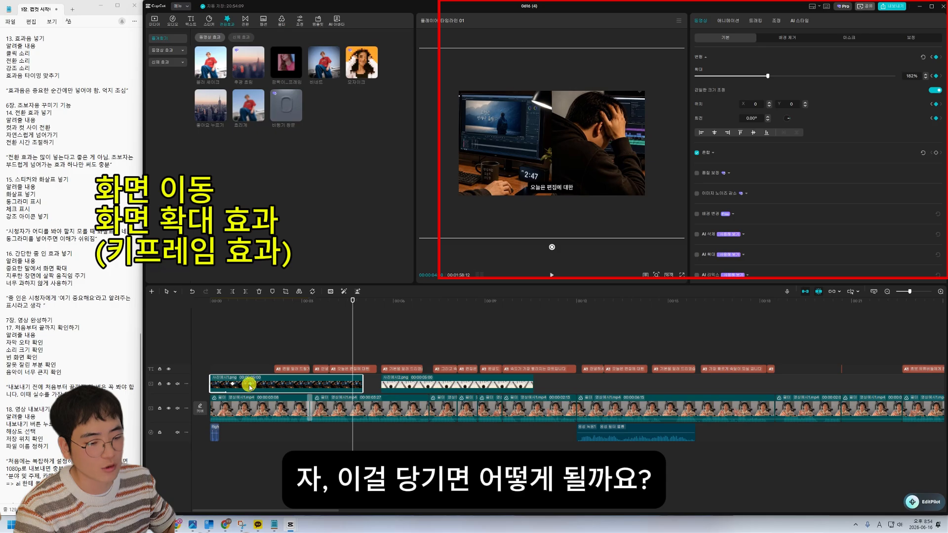
pyautogui.click(221, 305)
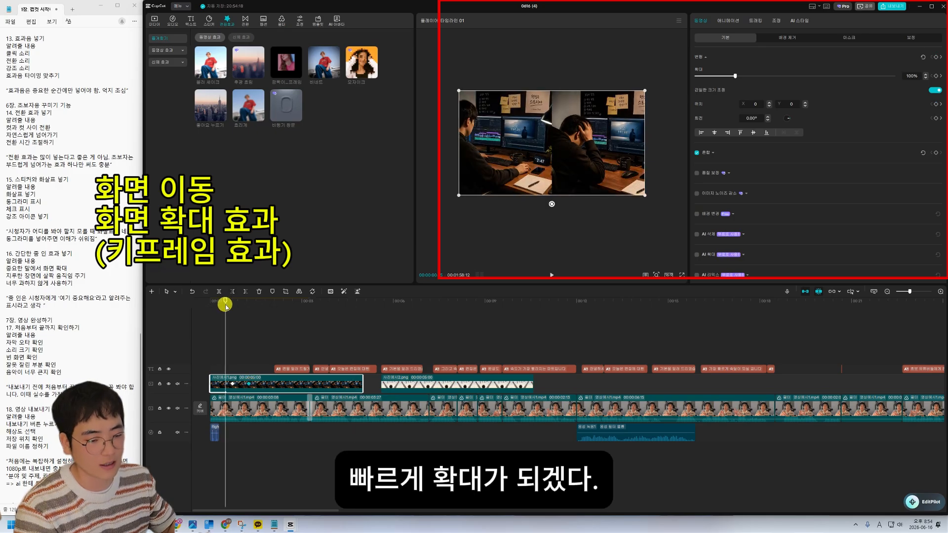
pyautogui.moveTo(222, 305); pyautogui.dragTo(250, 305)
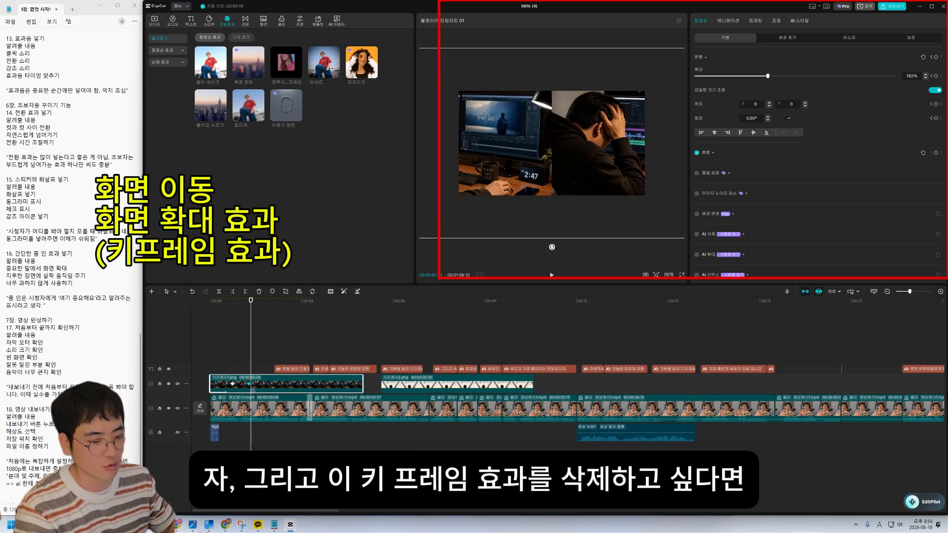
# - Compare the first photo's two keyframes and delete the second one, removing the zoom
pyautogui.click(249, 385)
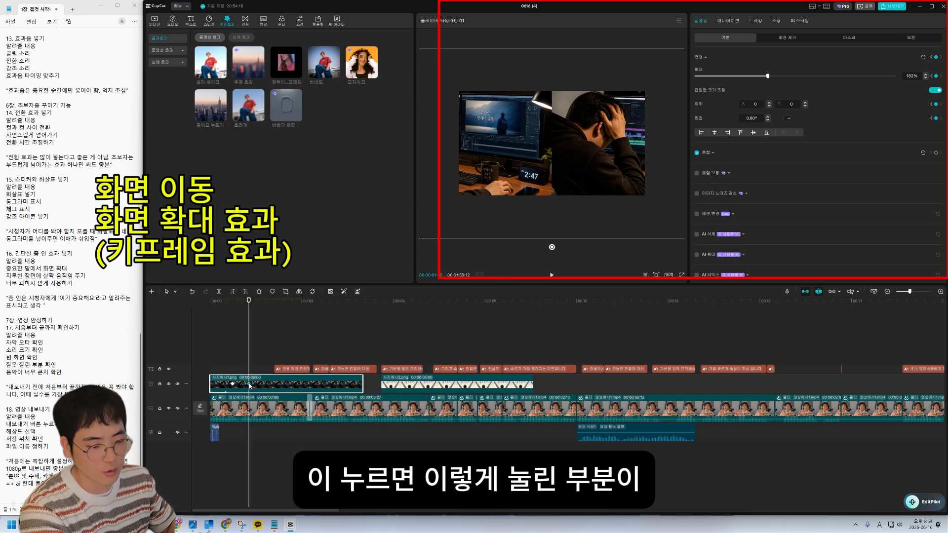
pyautogui.click(248, 384)
pyautogui.click(233, 384)
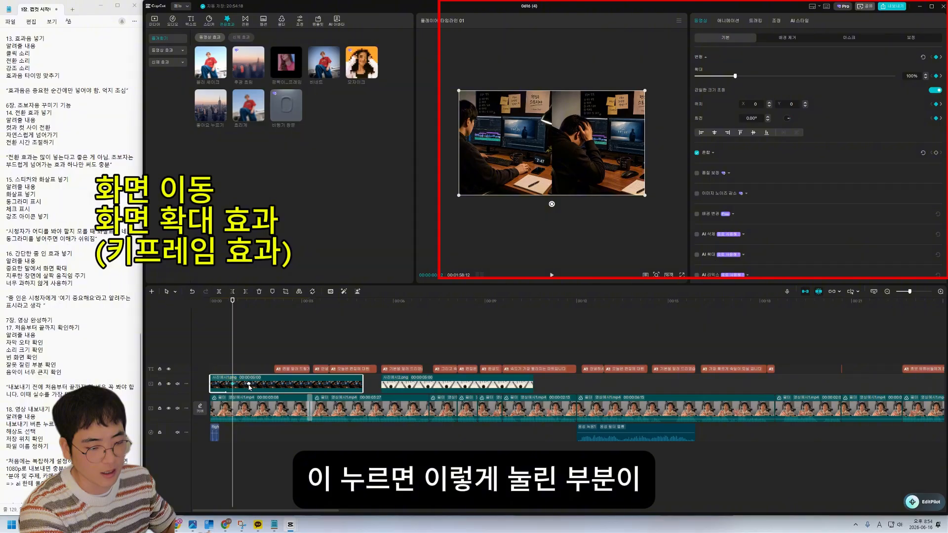
pyautogui.click(249, 384)
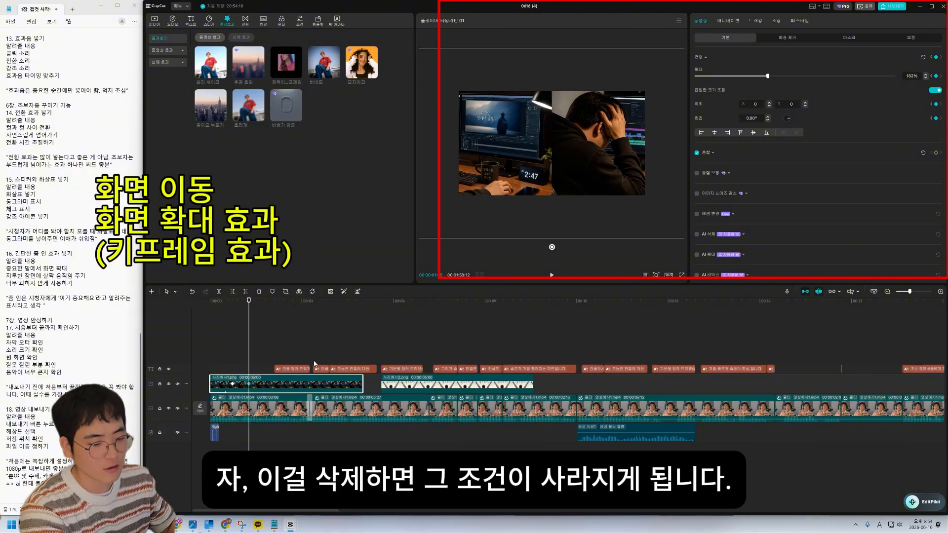
pyautogui.press('Delete')
pyautogui.moveTo(246, 308)
pyautogui.mouseDown()
pyautogui.moveTo(226, 309)
pyautogui.moveTo(249, 314)
pyautogui.mouseUp()
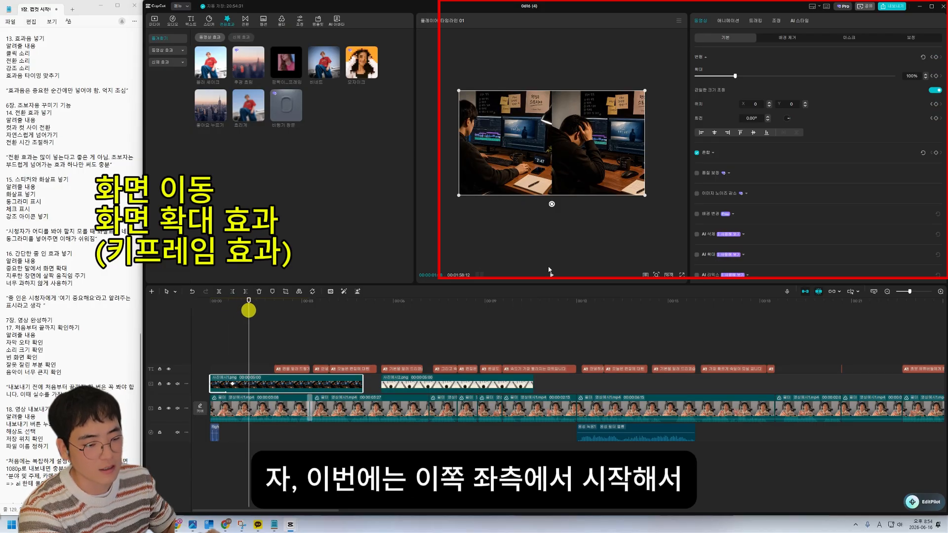
# - At the first photo's remaining keyframe, shift the photo right to an X position of about 1958, keeping Y at 0
pyautogui.moveTo(596, 175); pyautogui.dragTo(663, 145)
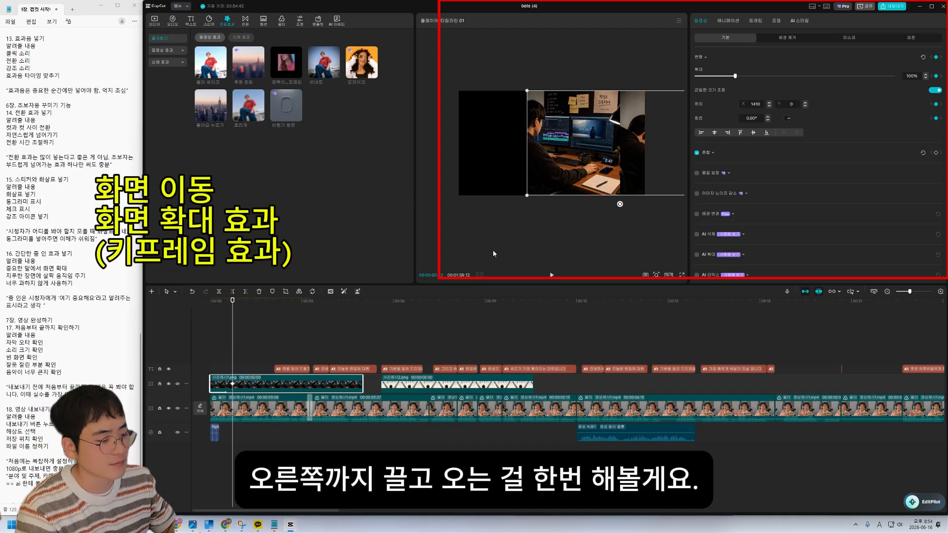
pyautogui.moveTo(599, 179)
pyautogui.mouseDown()
pyautogui.moveTo(623, 178)
pyautogui.moveTo(611, 179)
pyautogui.mouseUp()
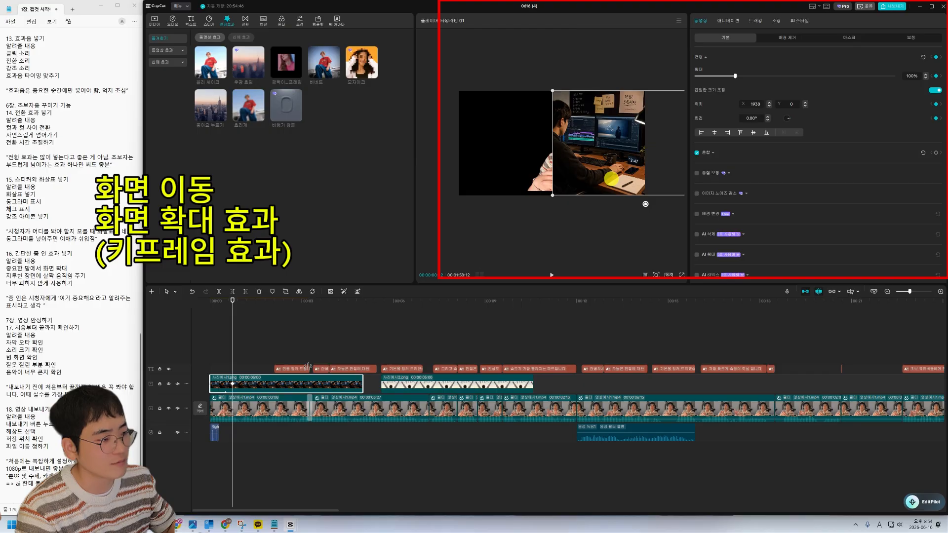
pyautogui.click(235, 385)
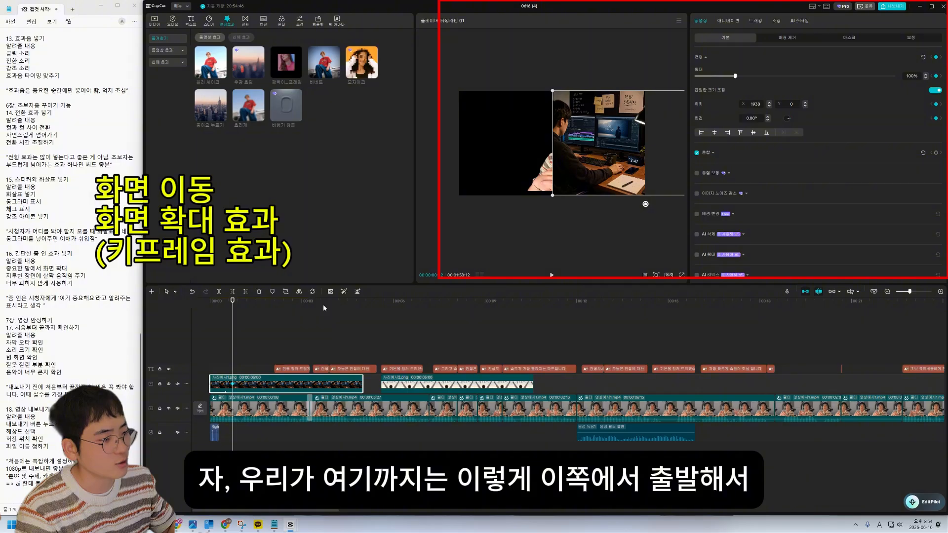
# - Add a transform keyframe at about 1.4 seconds with the first photo shifted left to X -1931, and play the movement
pyautogui.moveTo(234, 301); pyautogui.dragTo(254, 302)
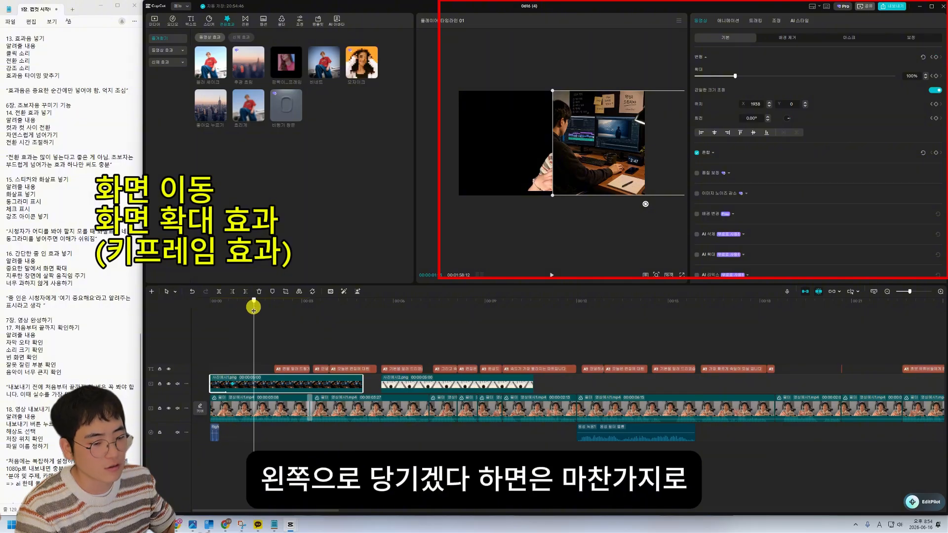
pyautogui.click(937, 58)
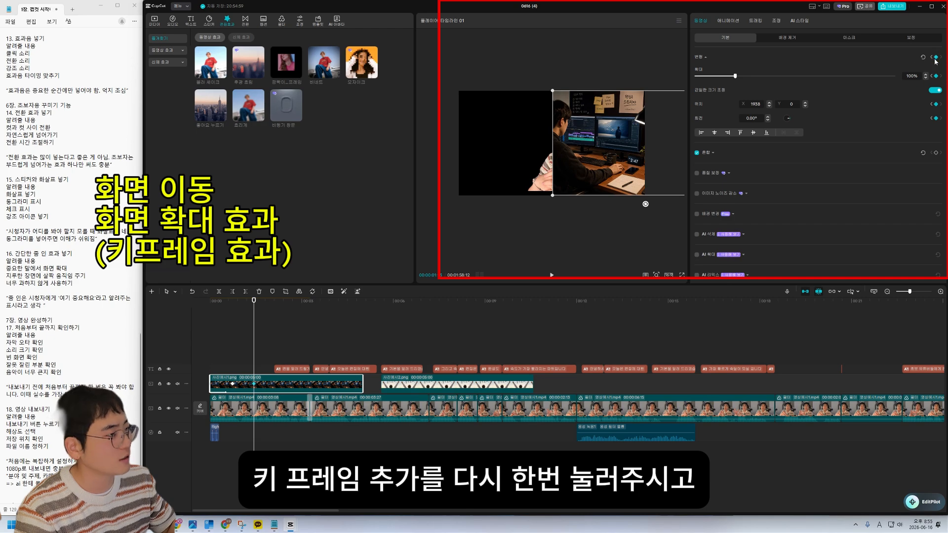
pyautogui.moveTo(599, 164); pyautogui.dragTo(440, 157)
pyautogui.moveTo(226, 302); pyautogui.dragTo(205, 305)
pyautogui.press('space')
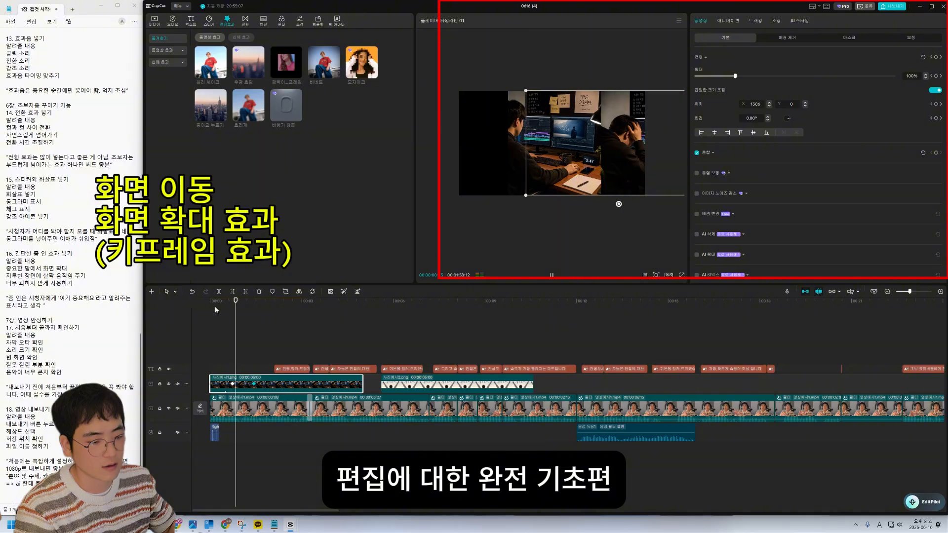
pyautogui.press('space')
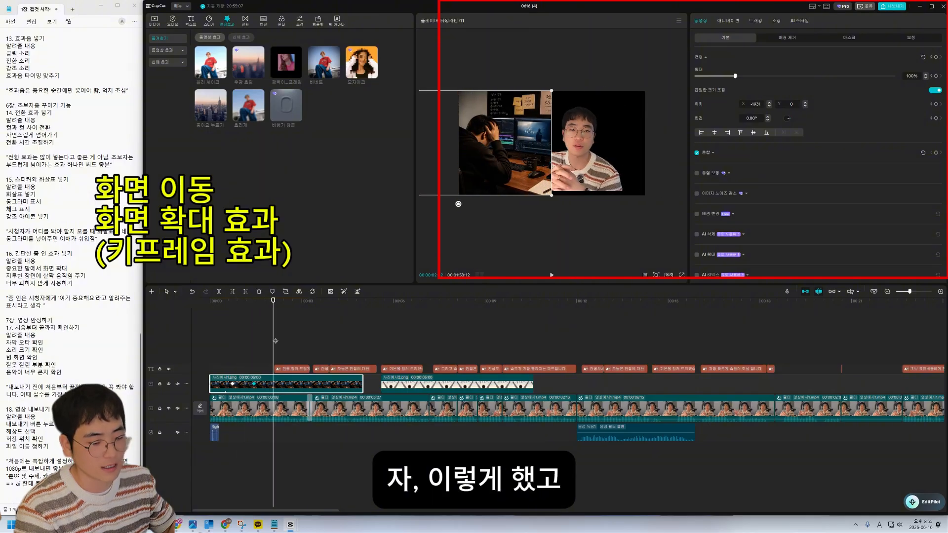
# - Add a third keyframe at about 2.1 seconds with the first photo at 149% scale and position X 0, Y -57, and replay the motion
pyautogui.moveTo(249, 302); pyautogui.dragTo(274, 311)
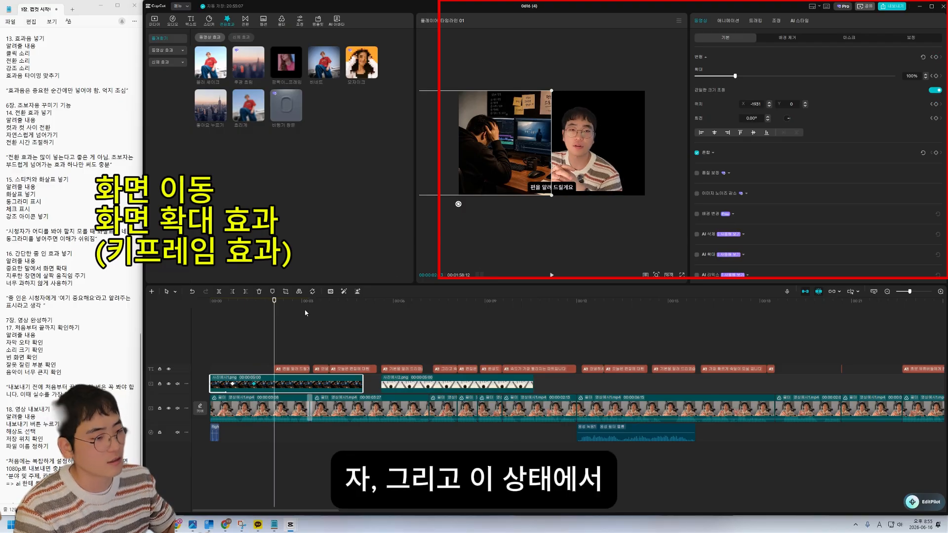
pyautogui.click(936, 57)
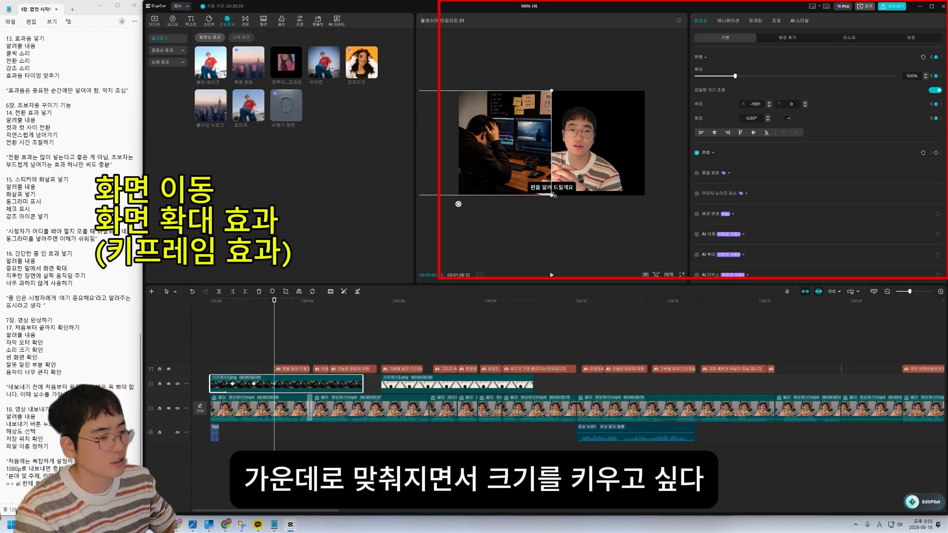
pyautogui.moveTo(553, 196); pyautogui.dragTo(663, 223)
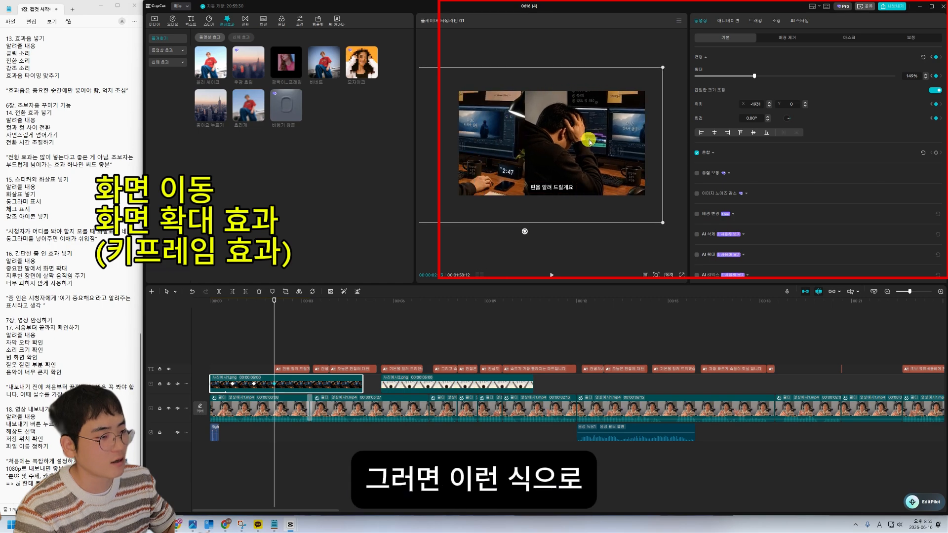
pyautogui.moveTo(590, 142); pyautogui.dragTo(612, 141)
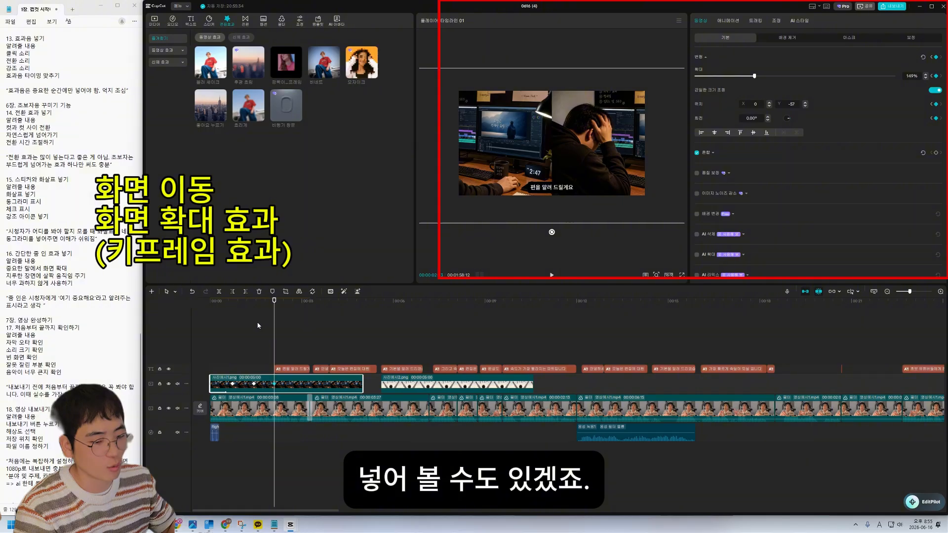
pyautogui.moveTo(255, 306); pyautogui.dragTo(213, 306)
pyautogui.press('space')
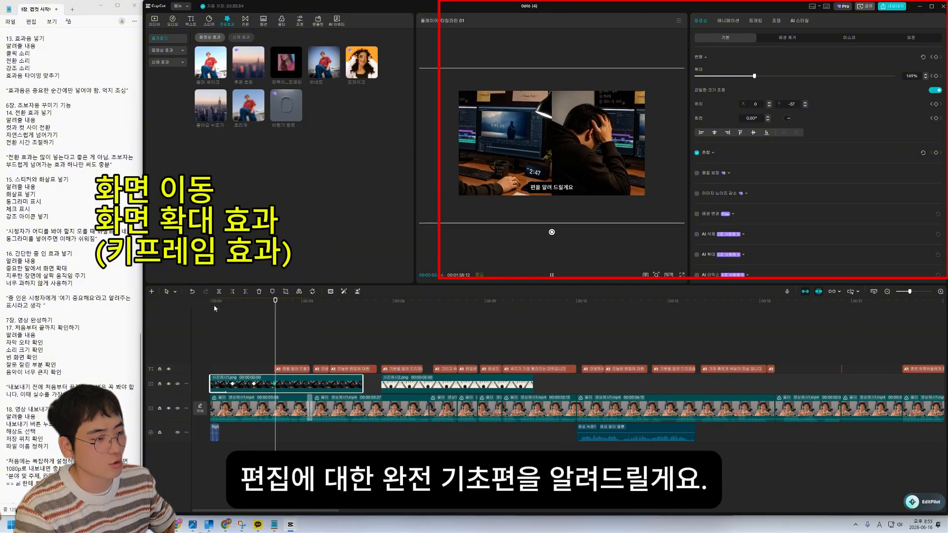
pyautogui.click(227, 307)
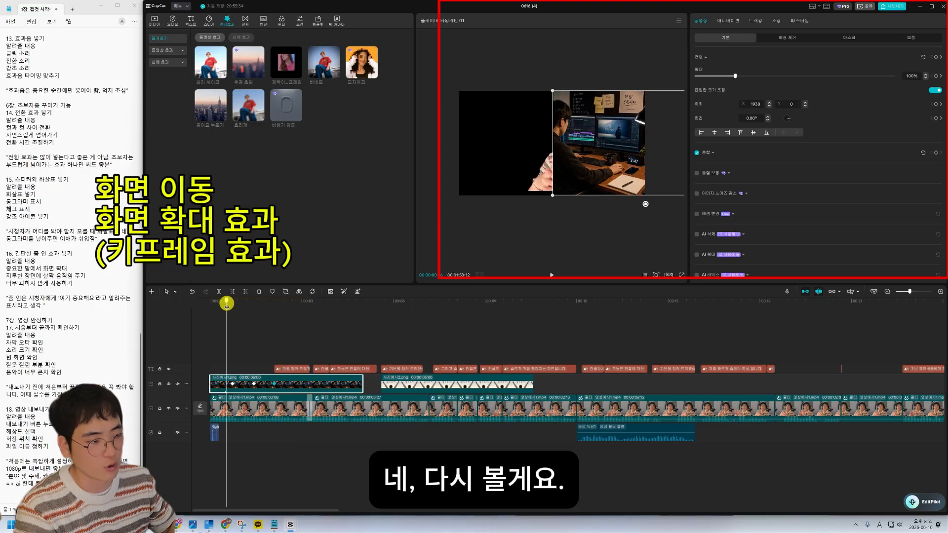
pyautogui.moveTo(226, 306); pyautogui.dragTo(188, 322)
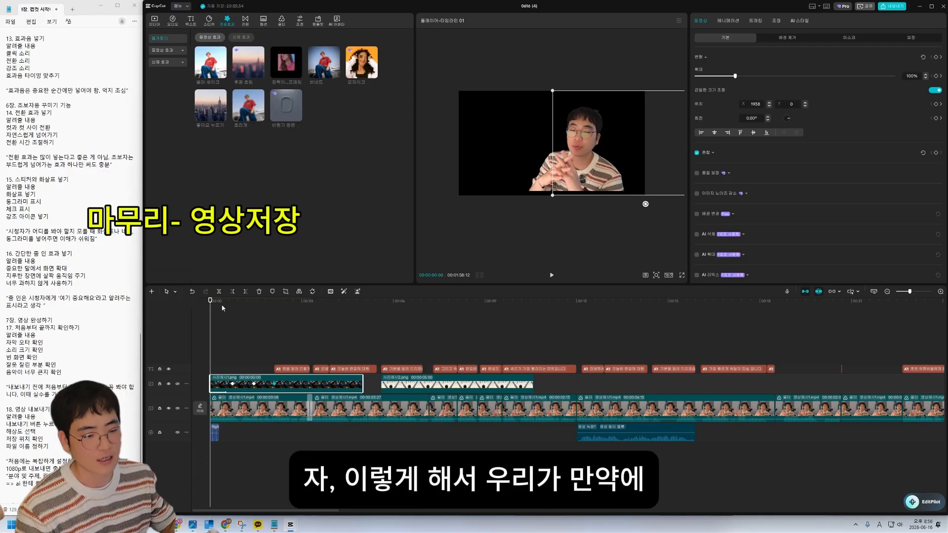
# - Return to the timeline start, open the export settings and check the resolution choices, keeping 1080P
pyautogui.moveTo(214, 303); pyautogui.dragTo(293, 312)
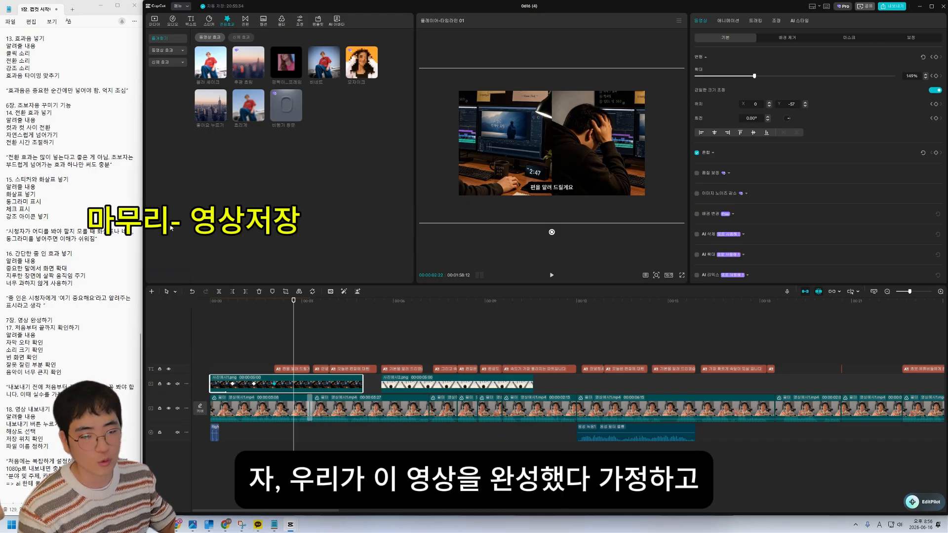
pyautogui.moveTo(242, 307); pyautogui.dragTo(193, 311)
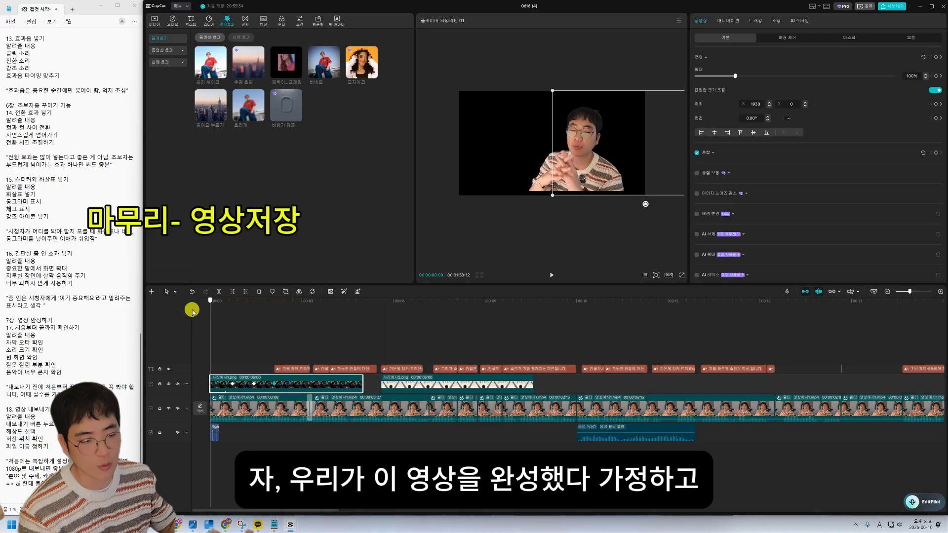
pyautogui.click(898, 8)
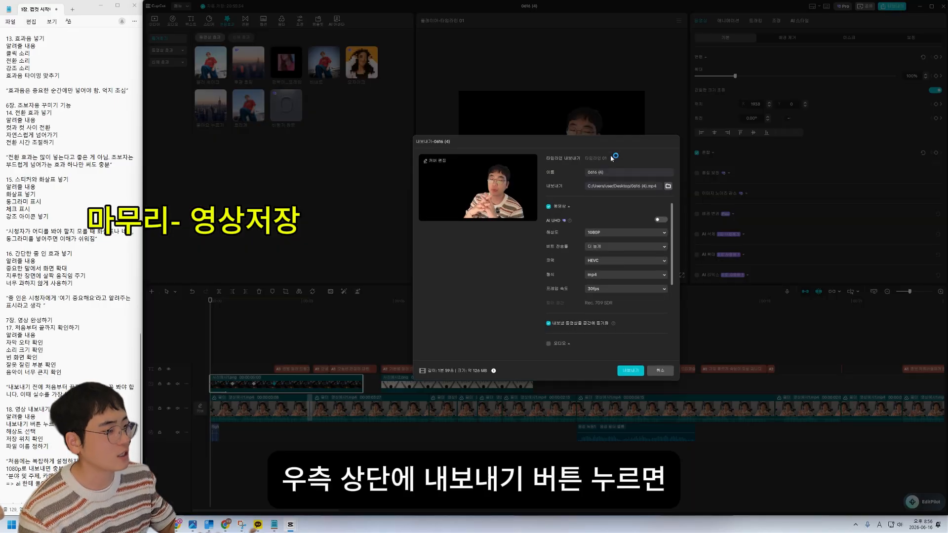
pyautogui.click(651, 233)
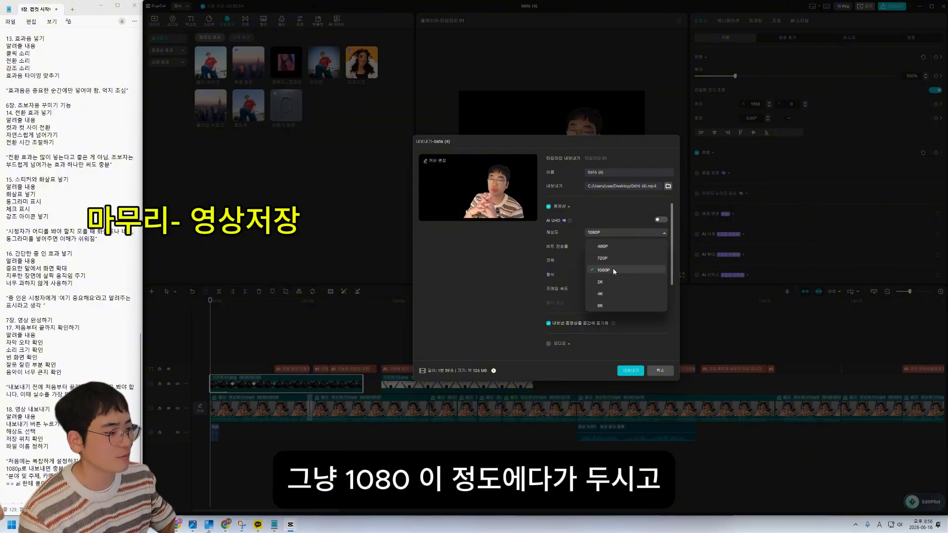
pyautogui.click(508, 276)
pyautogui.click(646, 234)
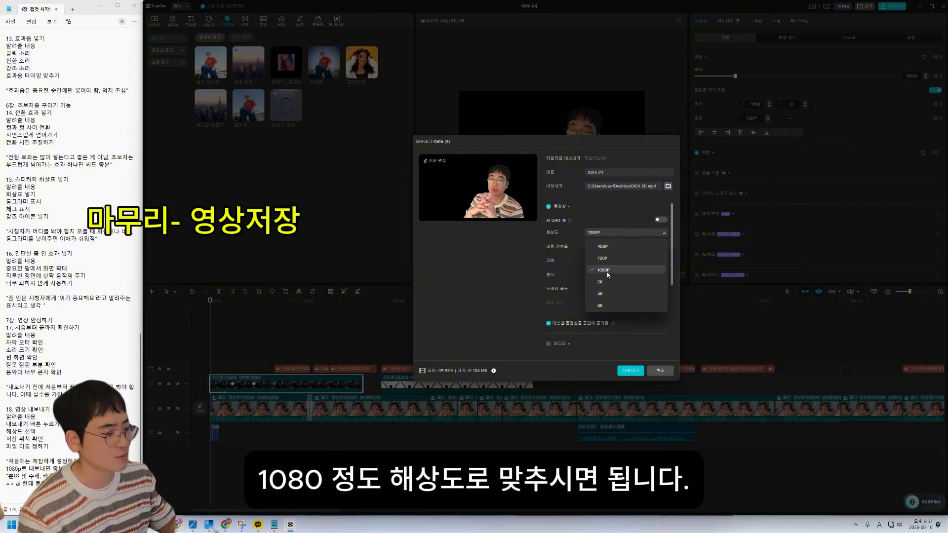
pyautogui.click(493, 278)
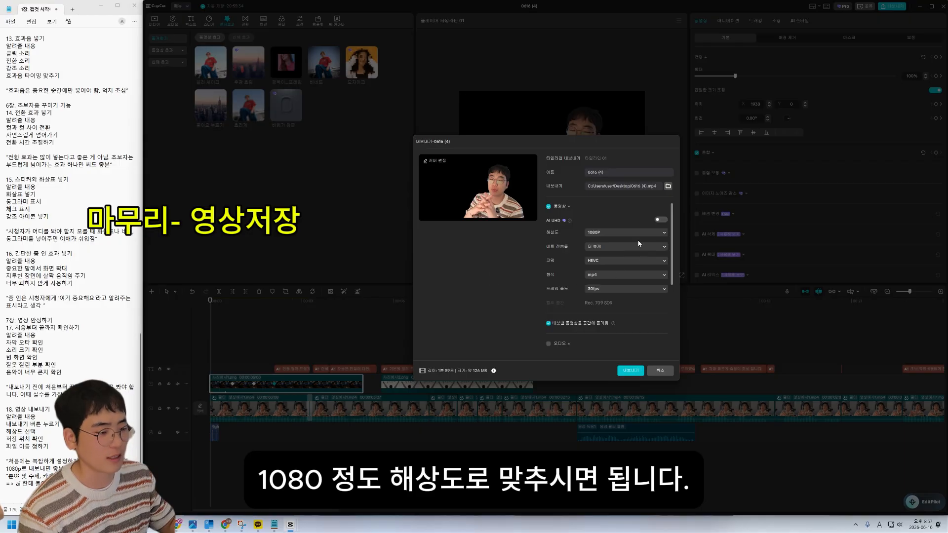
# - Check the export's bitrate, format and frame rate choices, keeping mp4 and 30fps
pyautogui.click(639, 245)
pyautogui.click(494, 283)
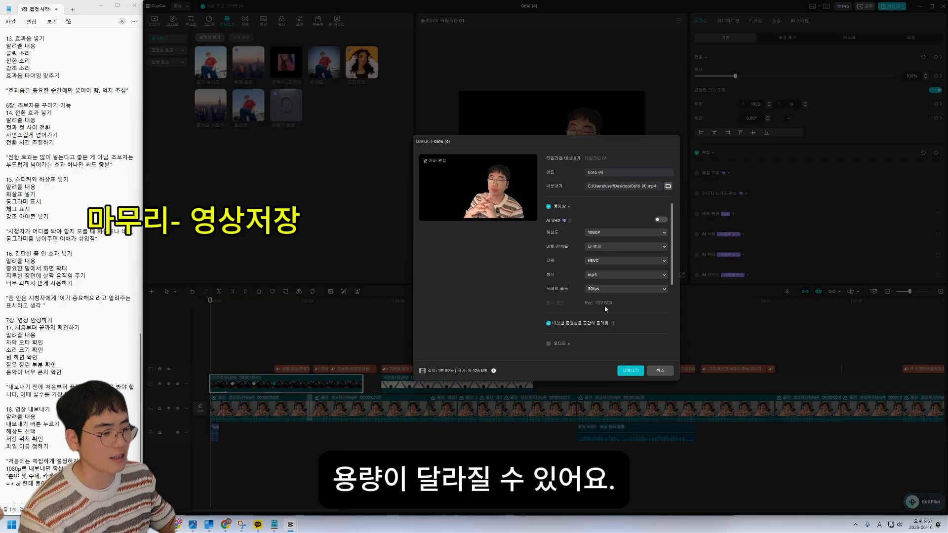
pyautogui.click(628, 274)
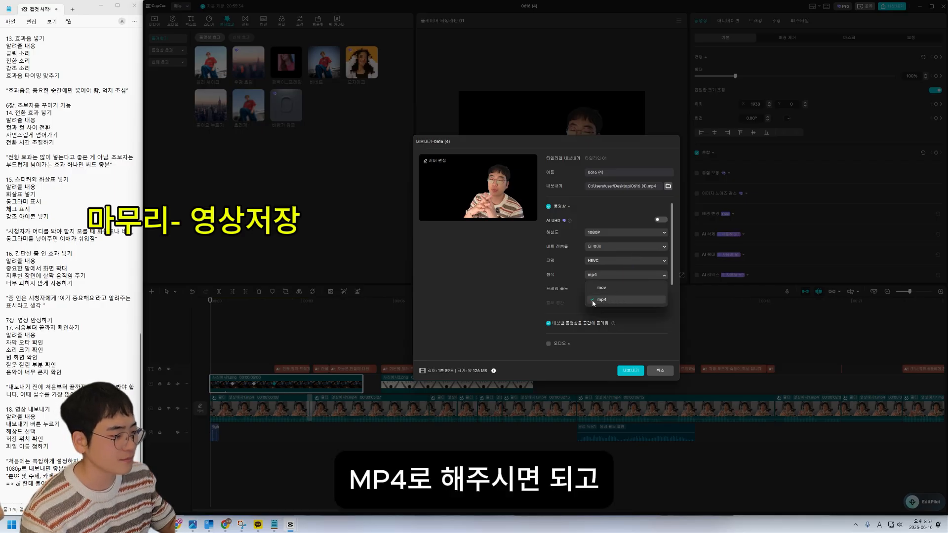
pyautogui.click(507, 284)
pyautogui.click(622, 289)
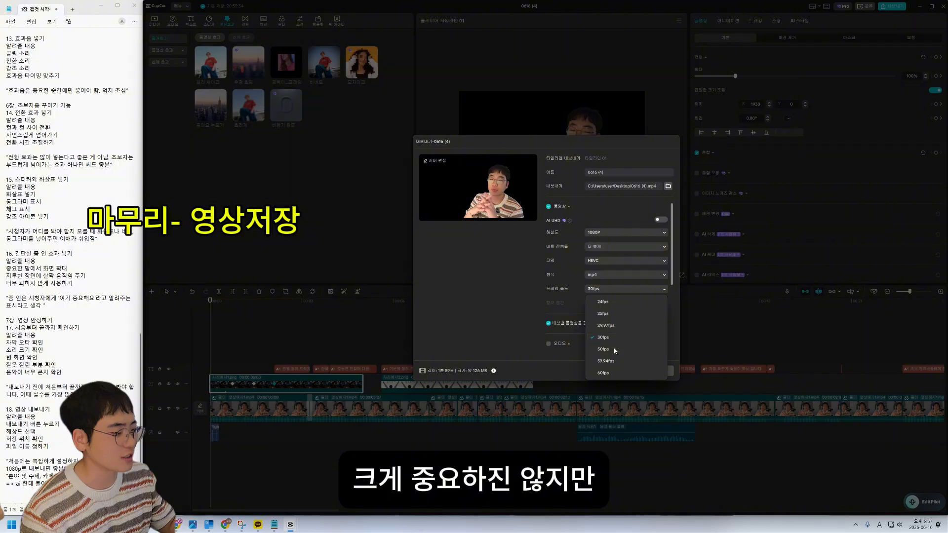
pyautogui.click(478, 305)
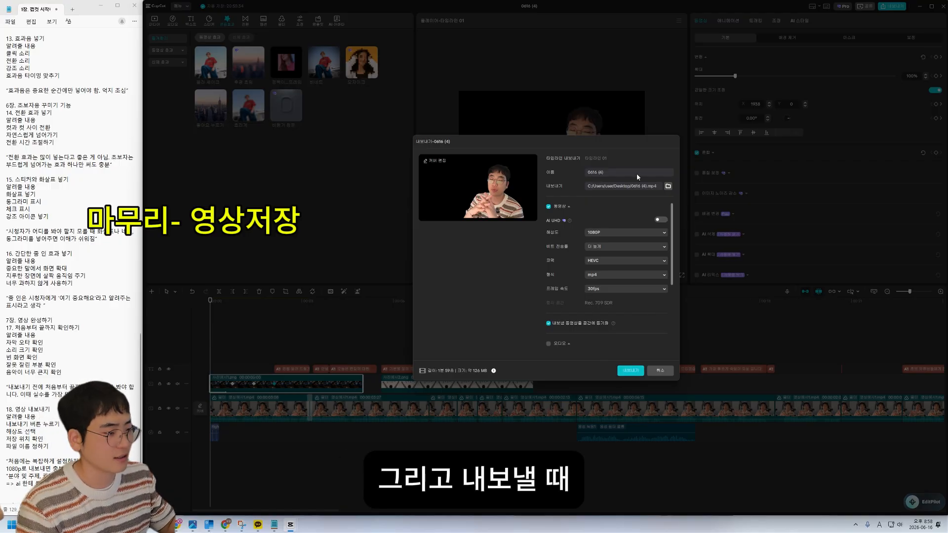
# - Check the folder chosen for the exported video, keeping the Desktop as its location
pyautogui.moveTo(610, 173); pyautogui.dragTo(565, 171)
pyautogui.click(669, 186)
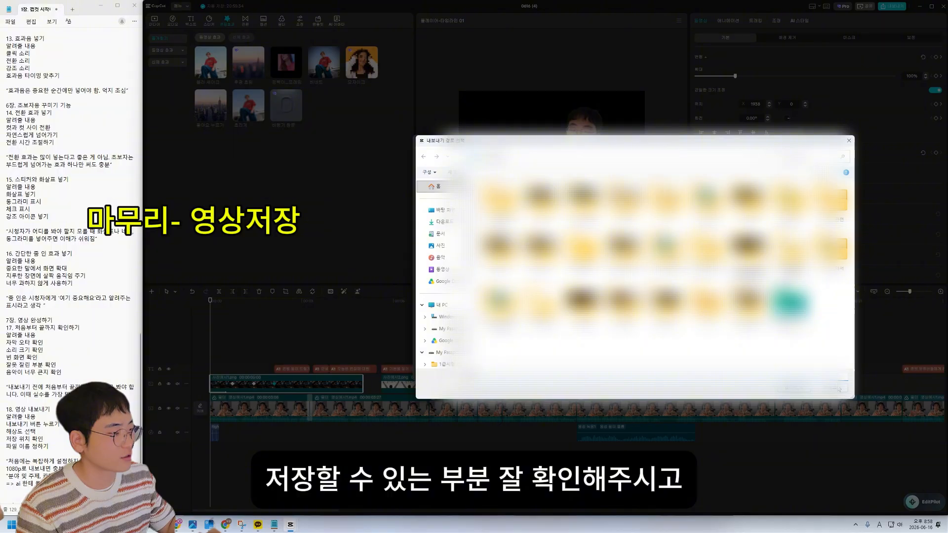
pyautogui.click(838, 389)
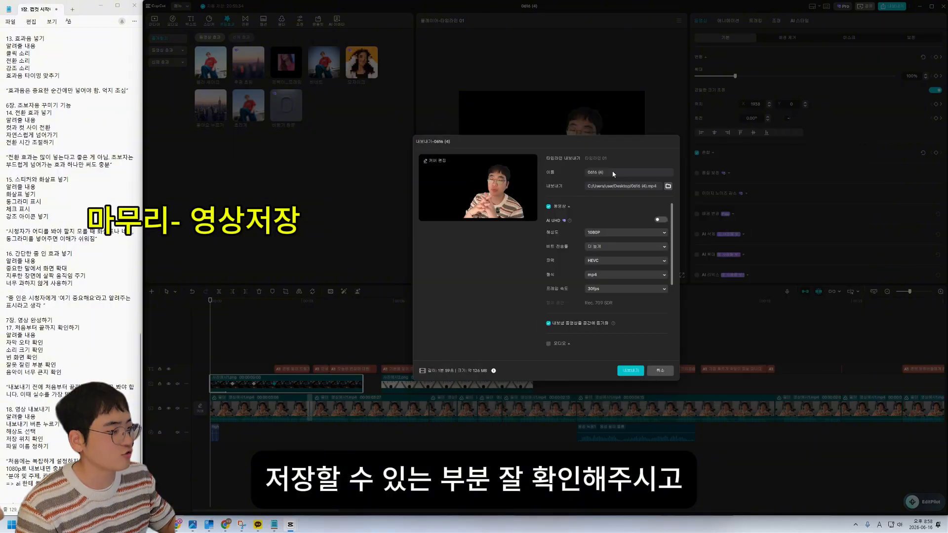
# - Name the export file 캡컷 기초 and cancel the export
pyautogui.moveTo(612, 173); pyautogui.dragTo(578, 171)
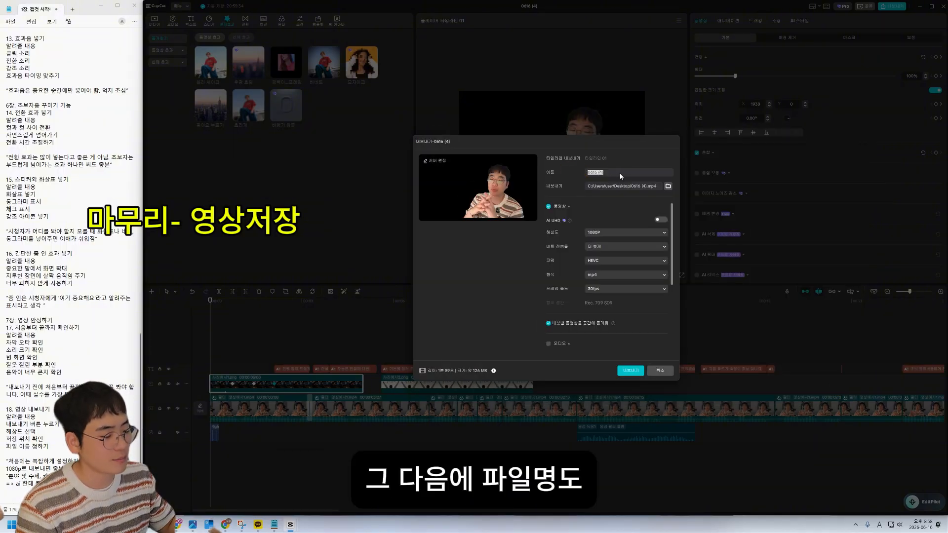
pyautogui.click(623, 173)
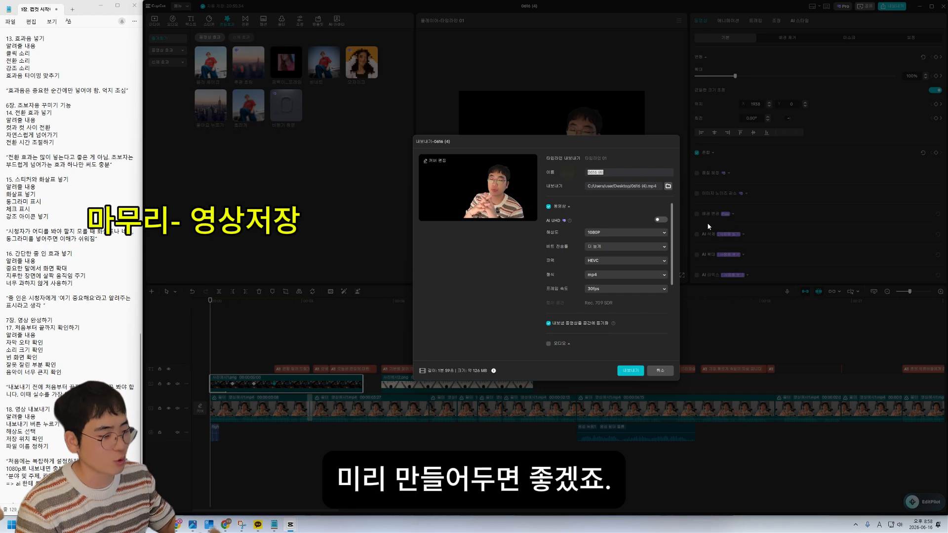
pyautogui.write('캡컷 기초')
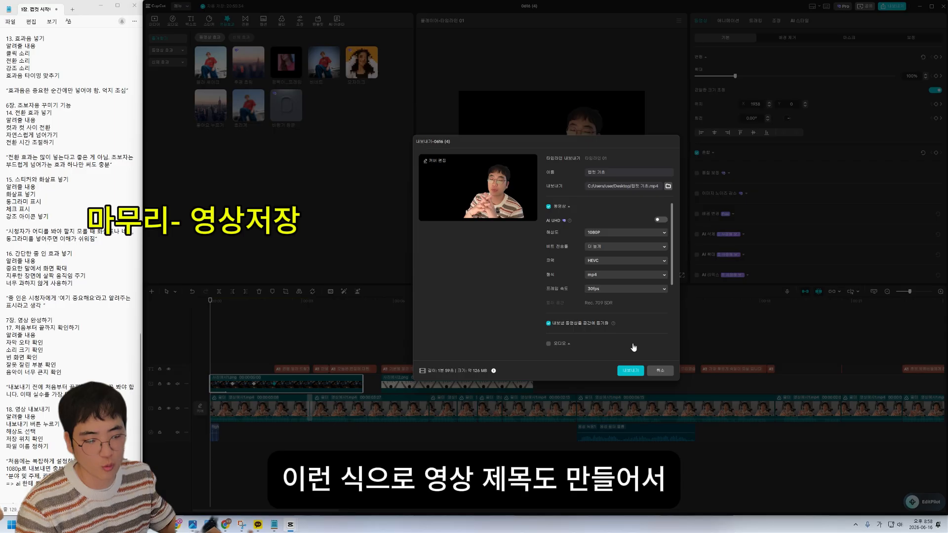
pyautogui.click(661, 371)
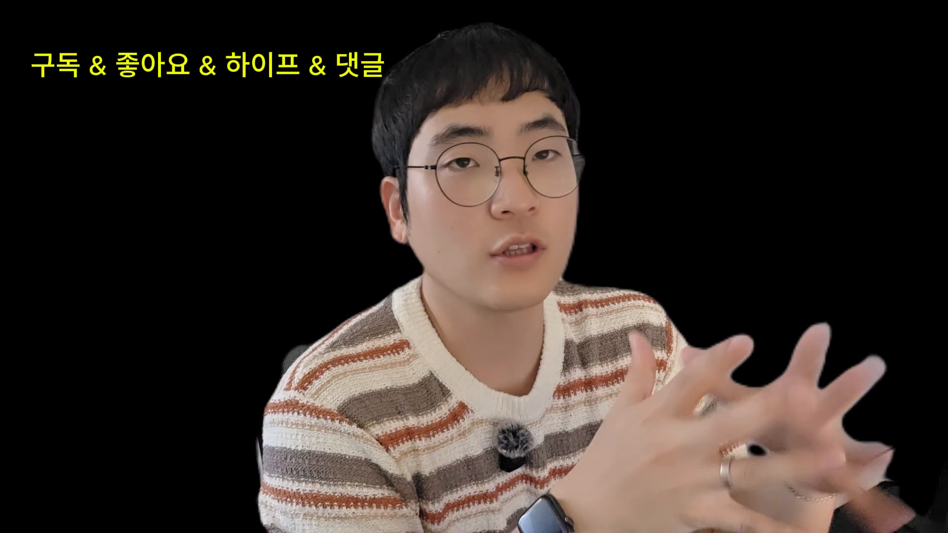